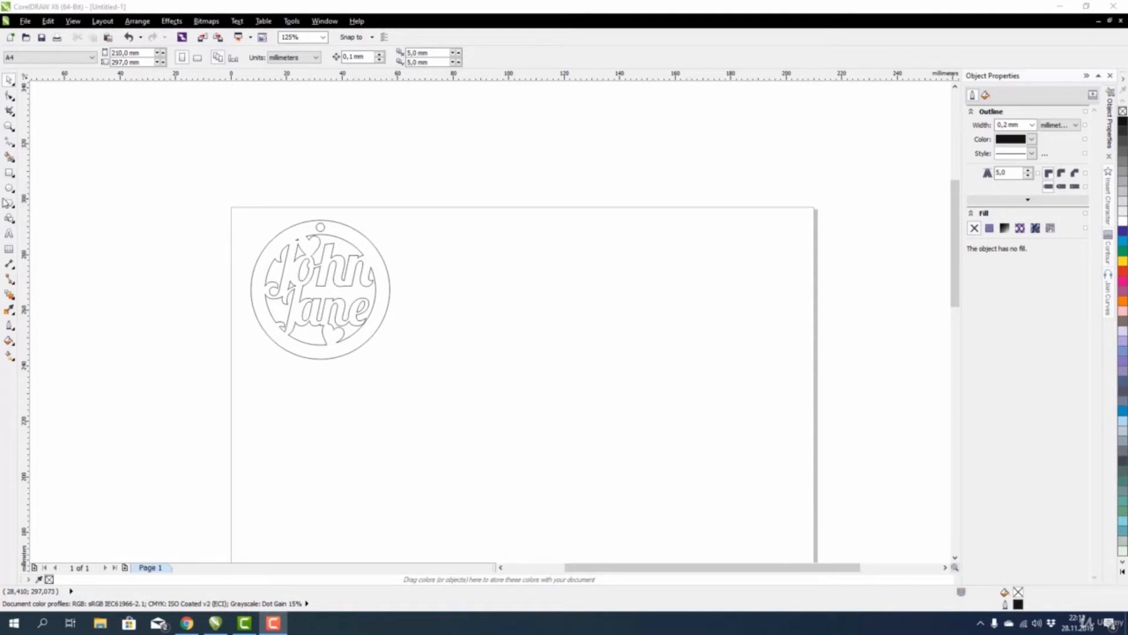
Draw a circle right of the John/Jane logo and resize it to 50 mm by 50 mm.
click(10, 188)
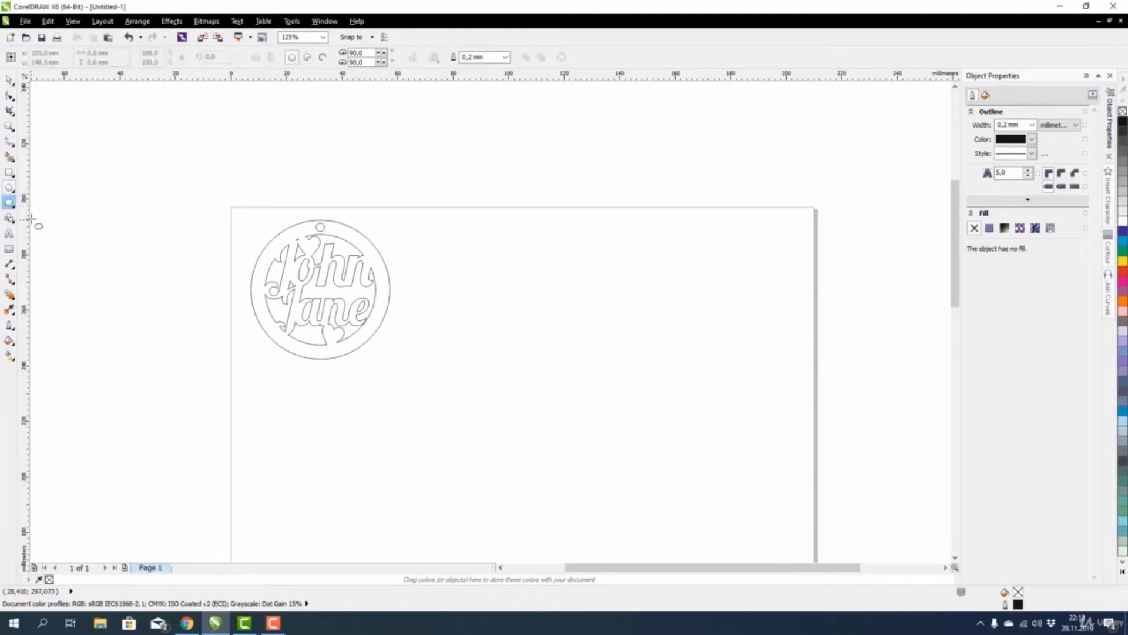
mouse_move(423, 255)
mouse_down()
mouse_move(448, 304)
mouse_move(535, 330)
mouse_move(511, 277)
mouse_move(464, 352)
mouse_move(557, 322)
mouse_move(466, 292)
mouse_move(501, 347)
mouse_move(523, 327)
mouse_move(490, 337)
mouse_move(531, 351)
mouse_move(484, 317)
mouse_move(462, 277)
mouse_move(464, 299)
mouse_move(534, 370)
mouse_move(456, 294)
mouse_move(514, 364)
mouse_up()
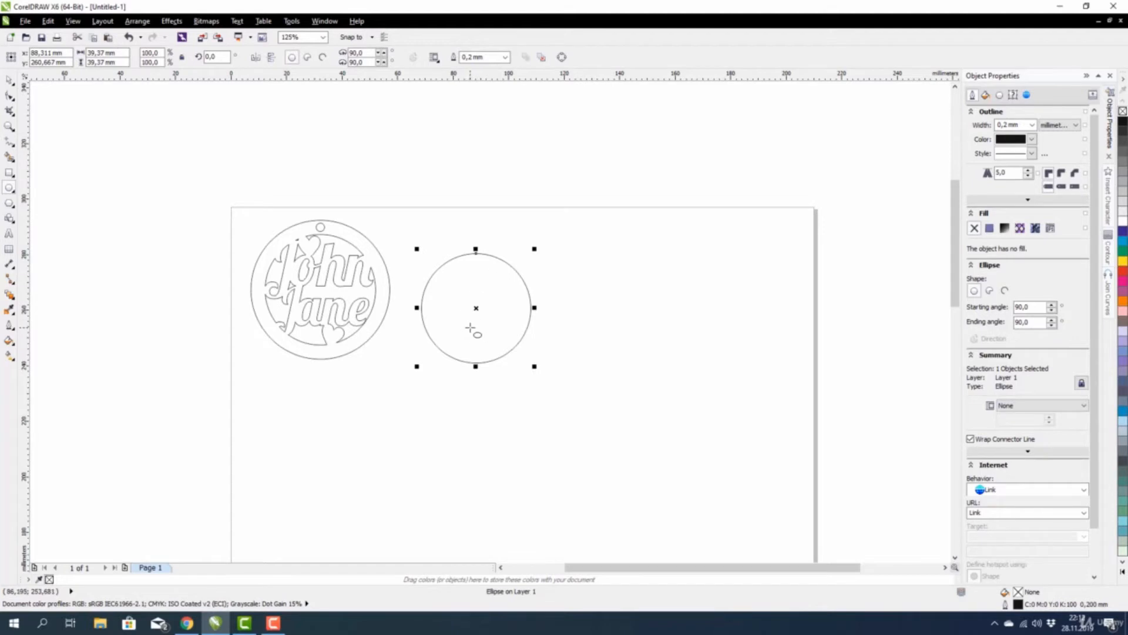
click(111, 53)
text(50)
key(Return)
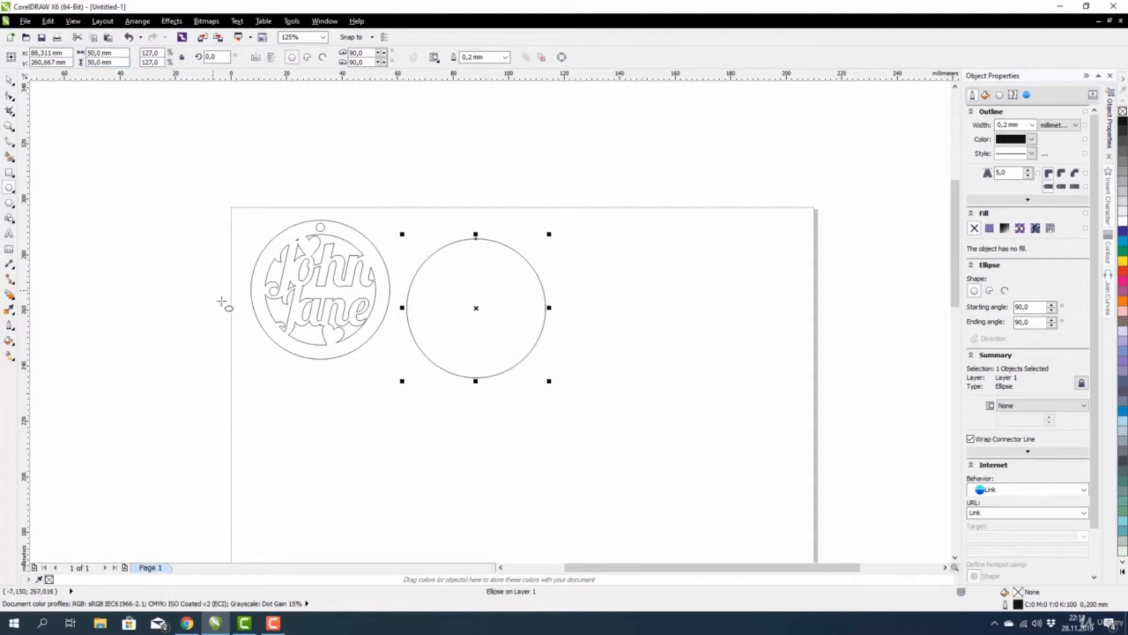
click(9, 80)
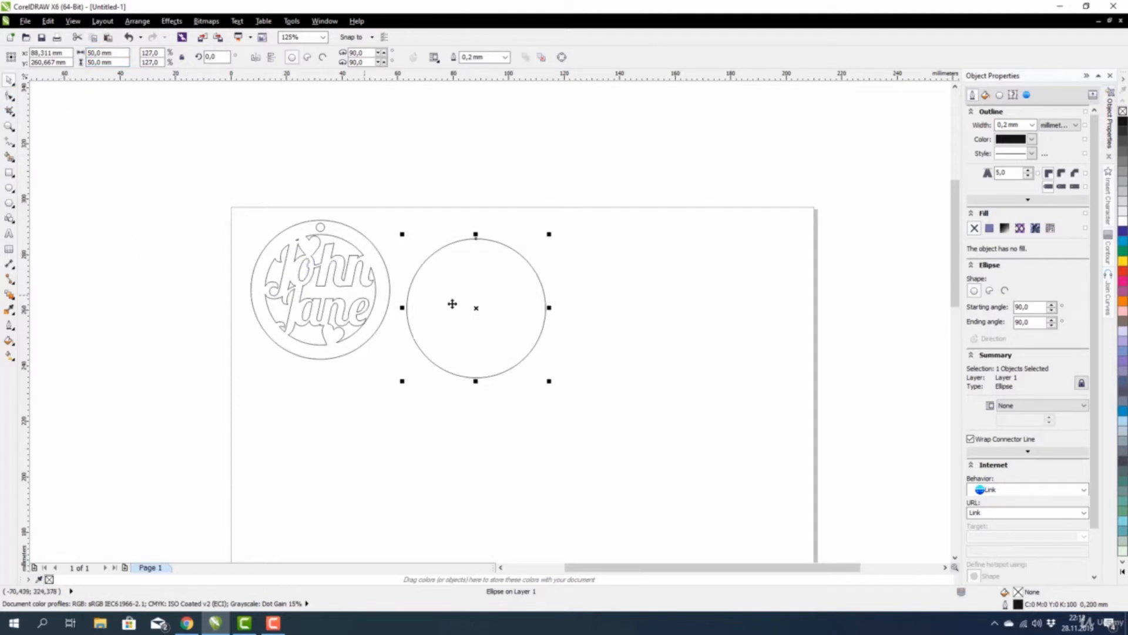
Shift the circle up-right and leave a concentric 39.794 mm scaled copy inside it.
drag(462, 303, 472, 286)
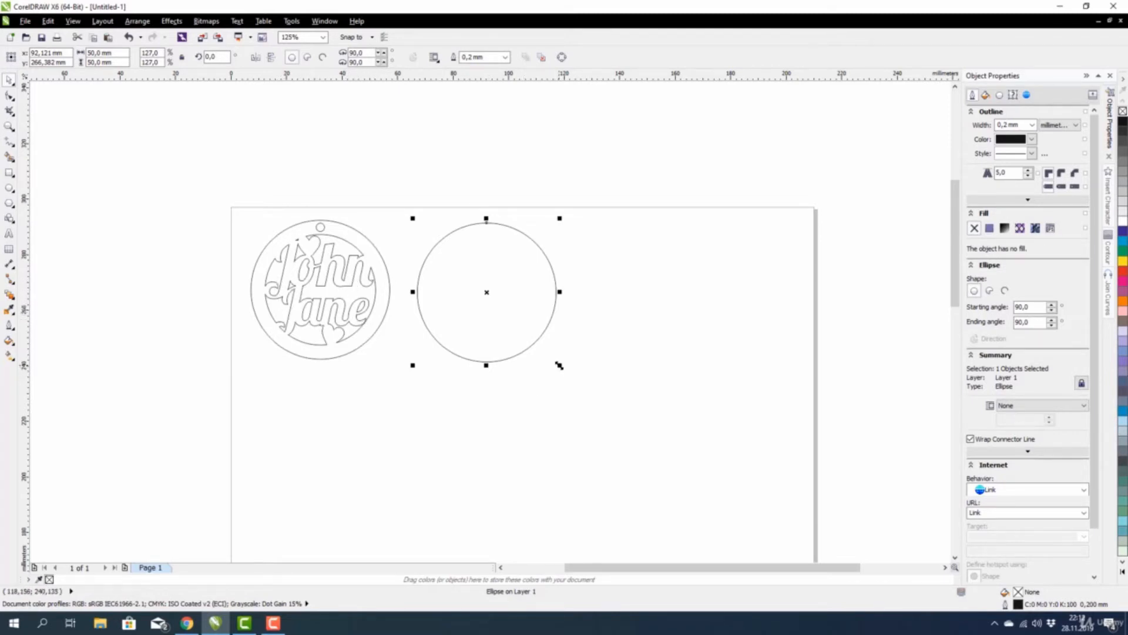
drag(559, 365, 560, 367)
drag(560, 365, 545, 365)
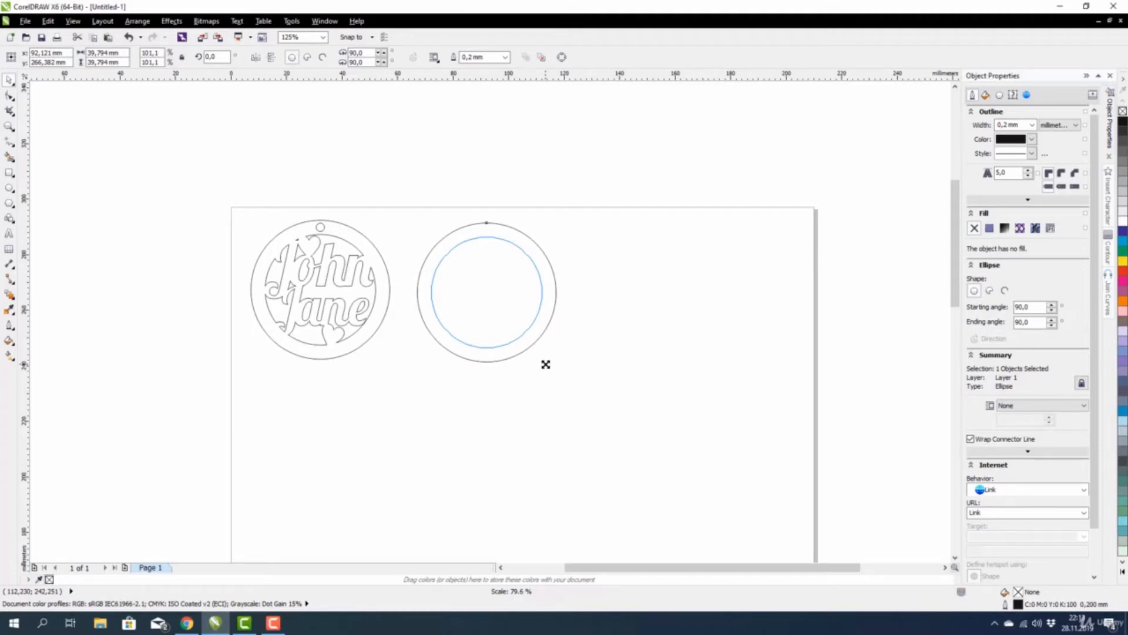
drag(545, 365, 546, 369)
click(535, 409)
click(546, 259)
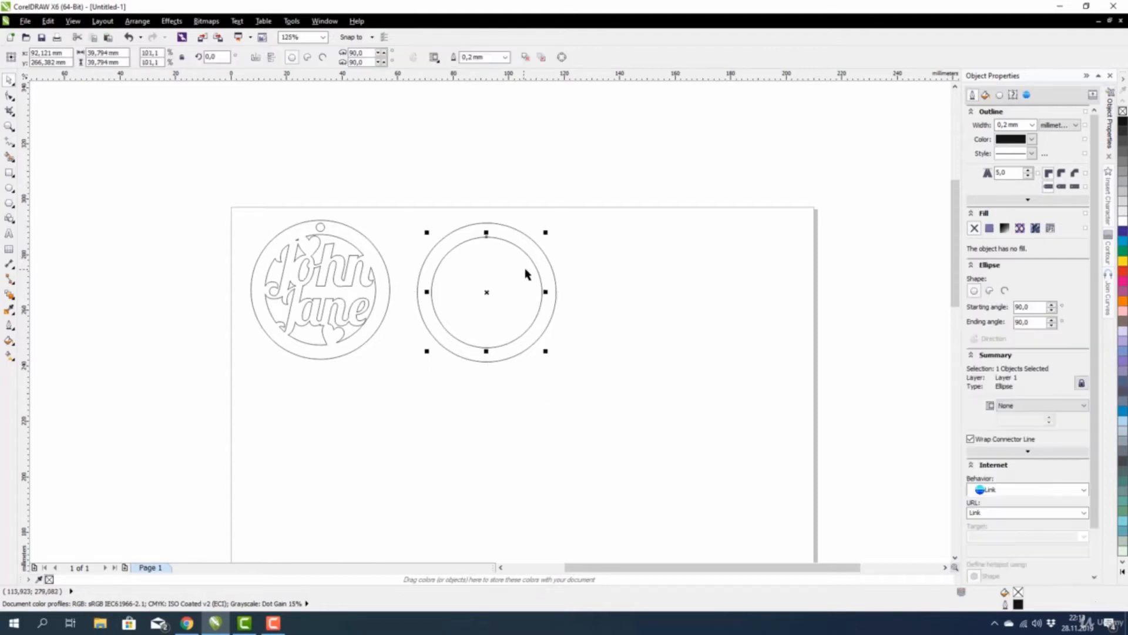
click(558, 253)
drag(598, 174, 407, 430)
click(384, 327)
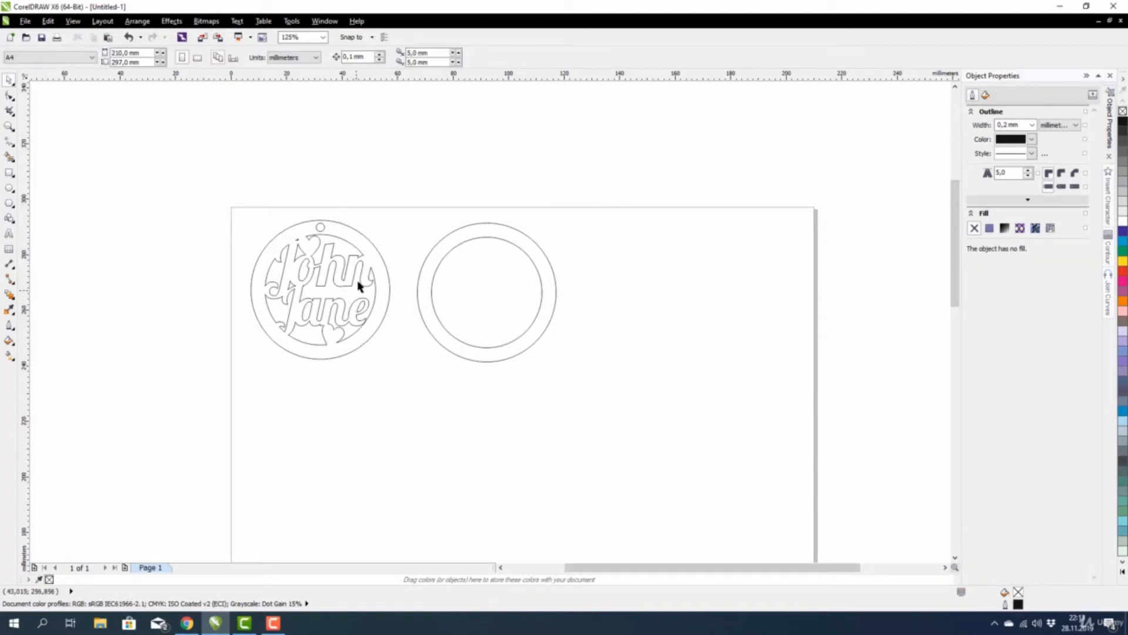
Combine both circles into one two-sub-path ring curve and reposition it.
drag(588, 158, 410, 402)
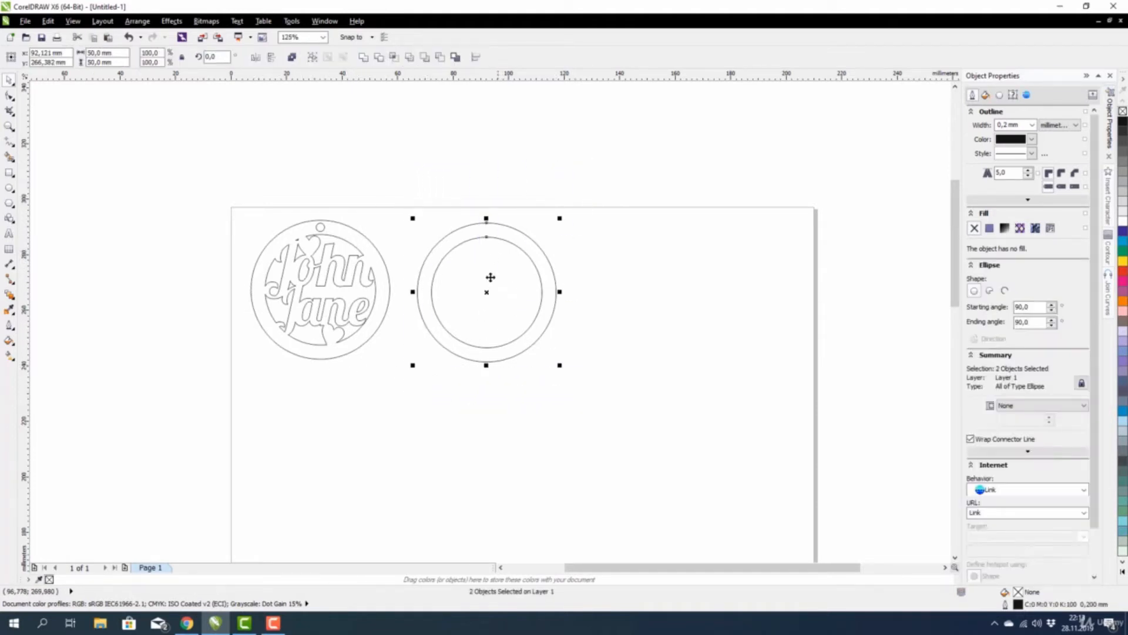
click(292, 57)
click(499, 227)
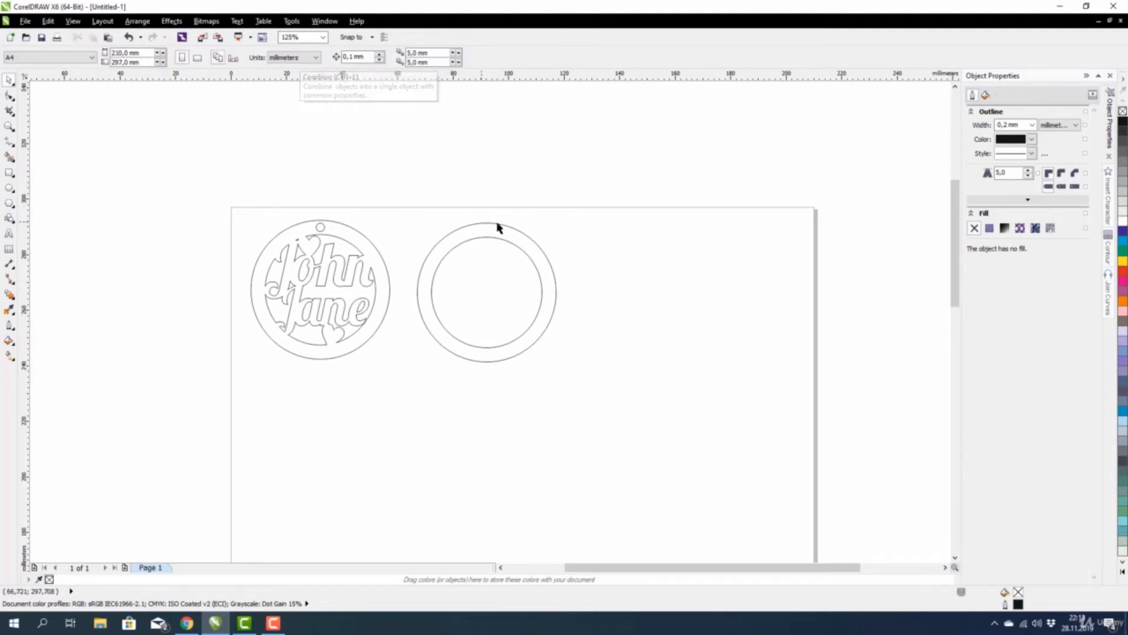
drag(595, 247, 491, 234)
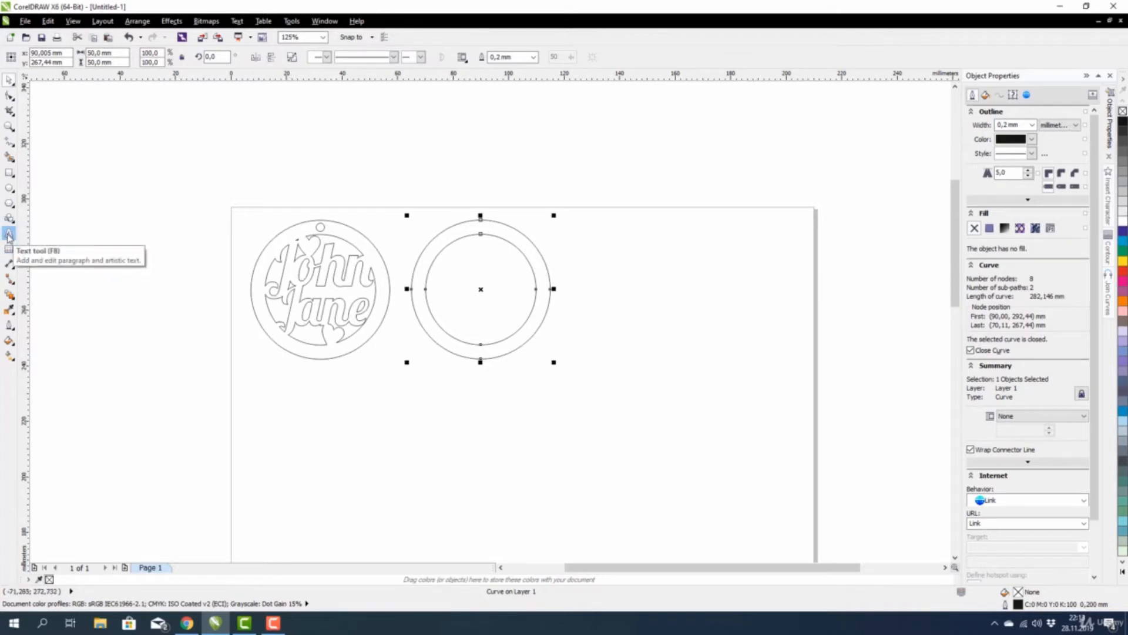
Type 'John' and 'Jane' as two Arial 24 pt text lines below the ring.
click(8, 234)
click(437, 398)
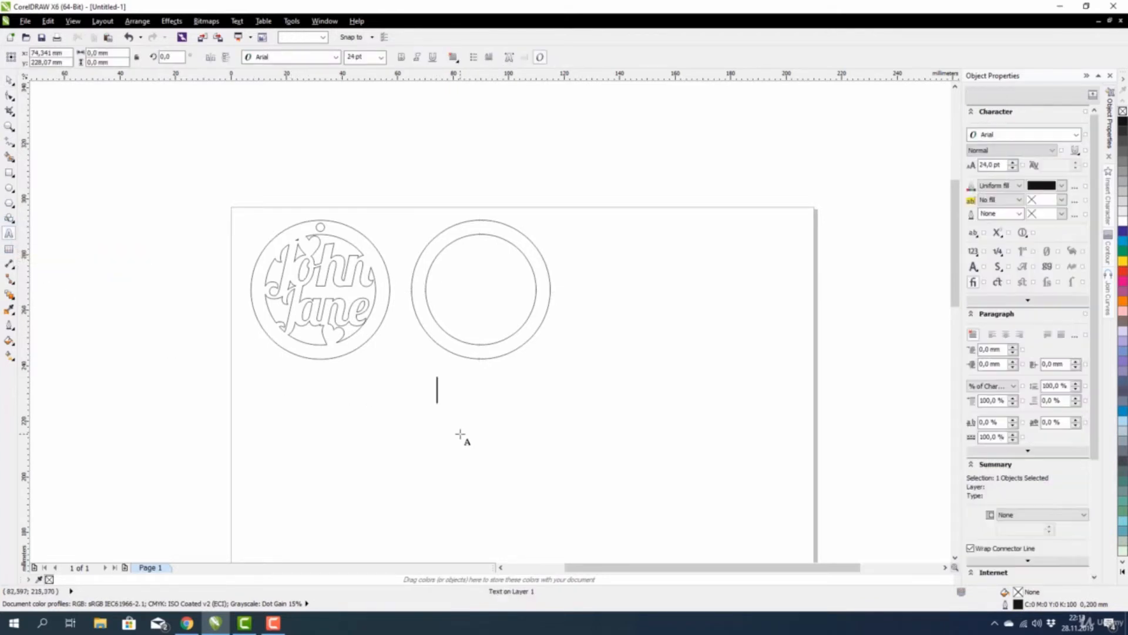
text(John)
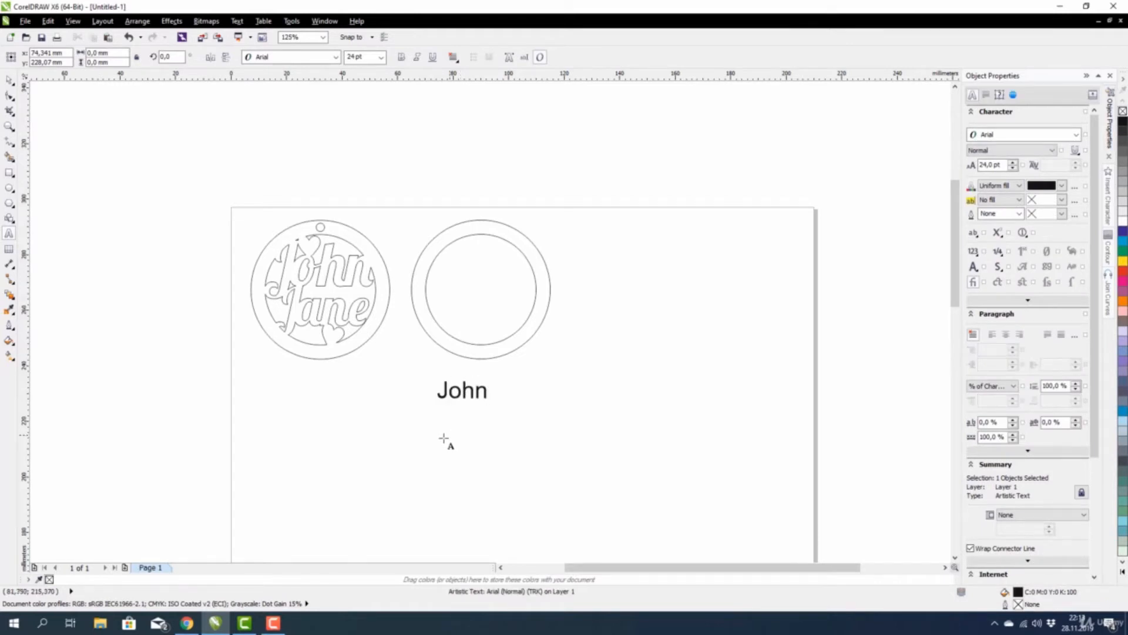
click(441, 436)
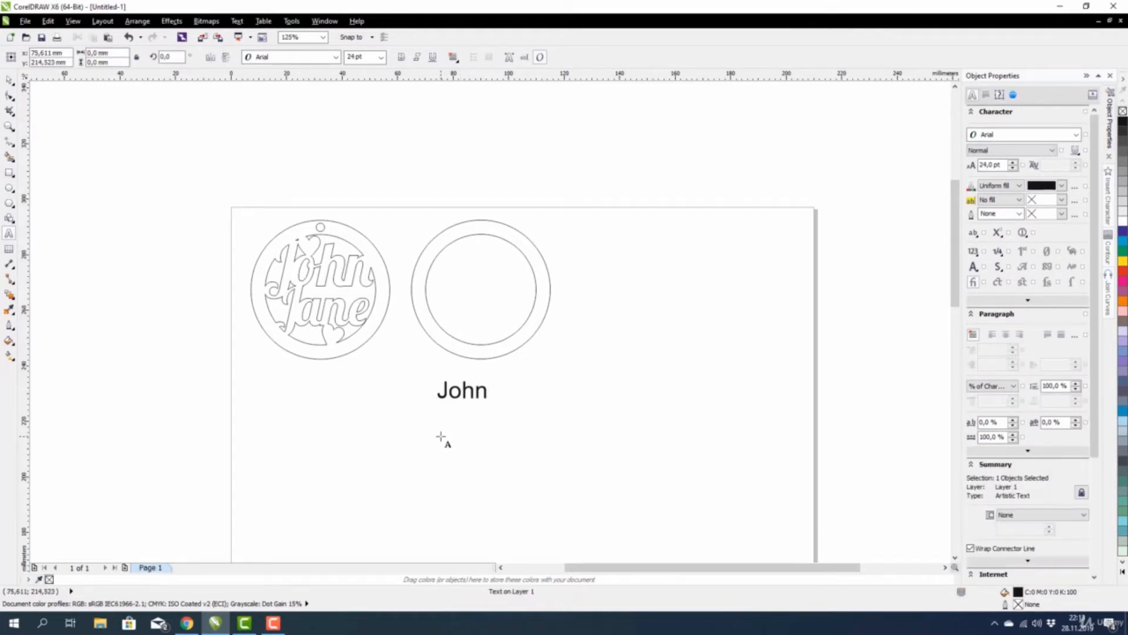
text(Jane)
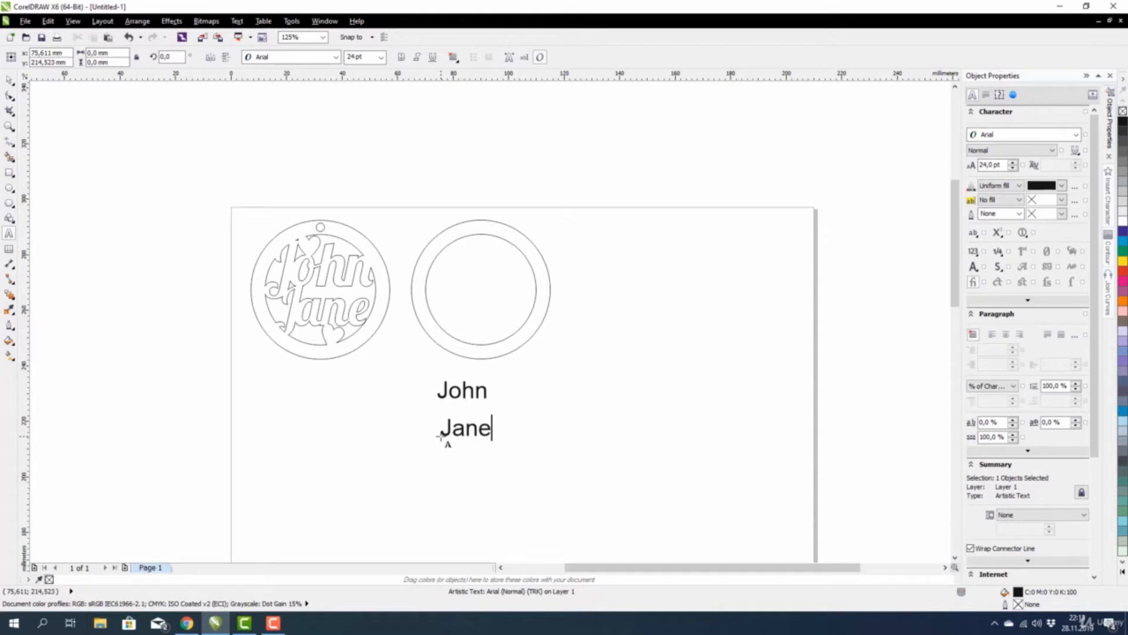
click(8, 84)
click(245, 436)
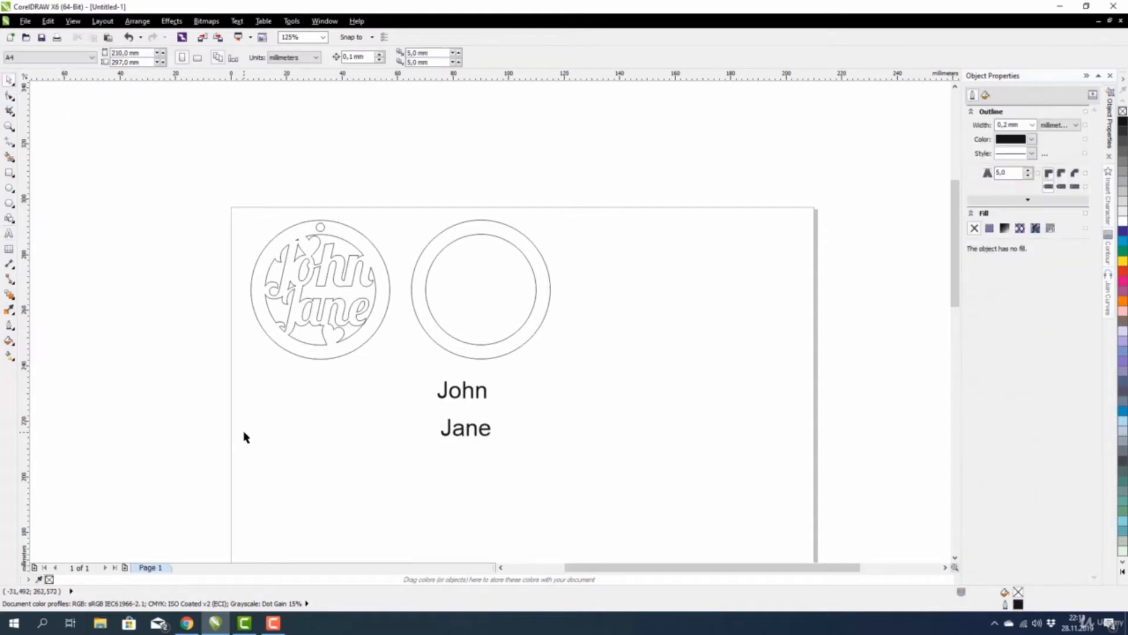
drag(516, 482, 399, 376)
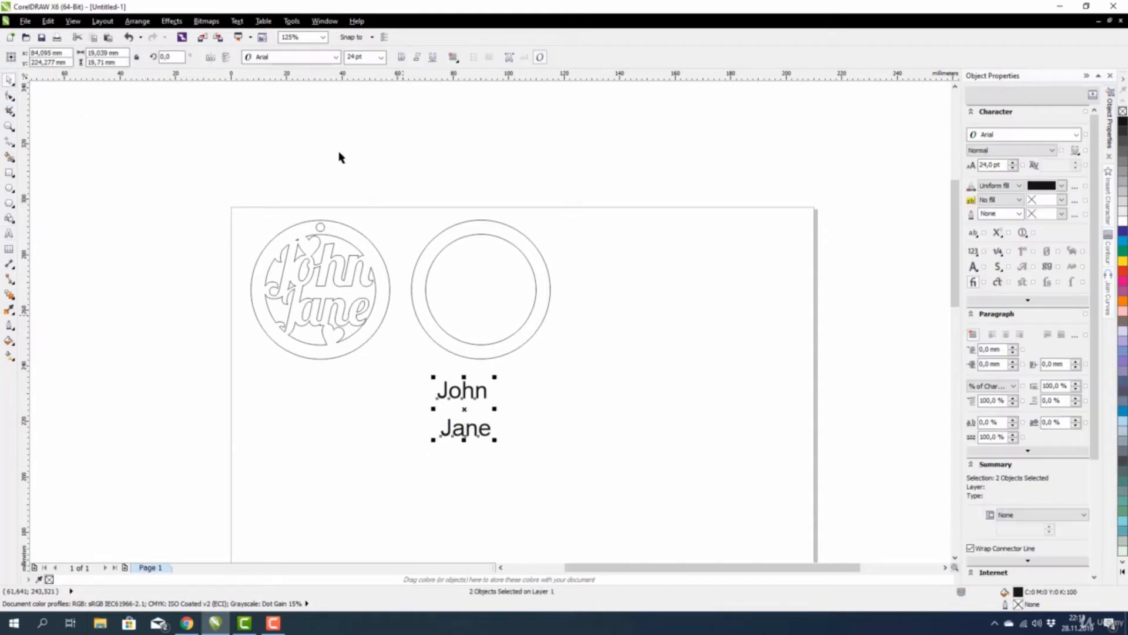
Apply the Lobster font to both John and Jane.
click(291, 57)
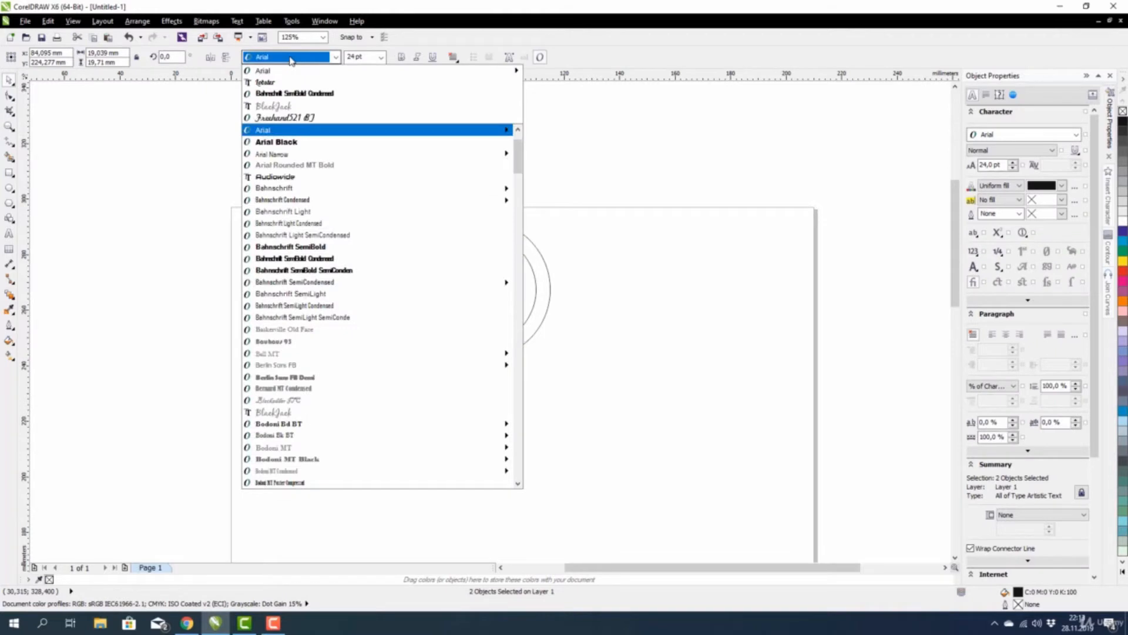
click(267, 83)
click(332, 150)
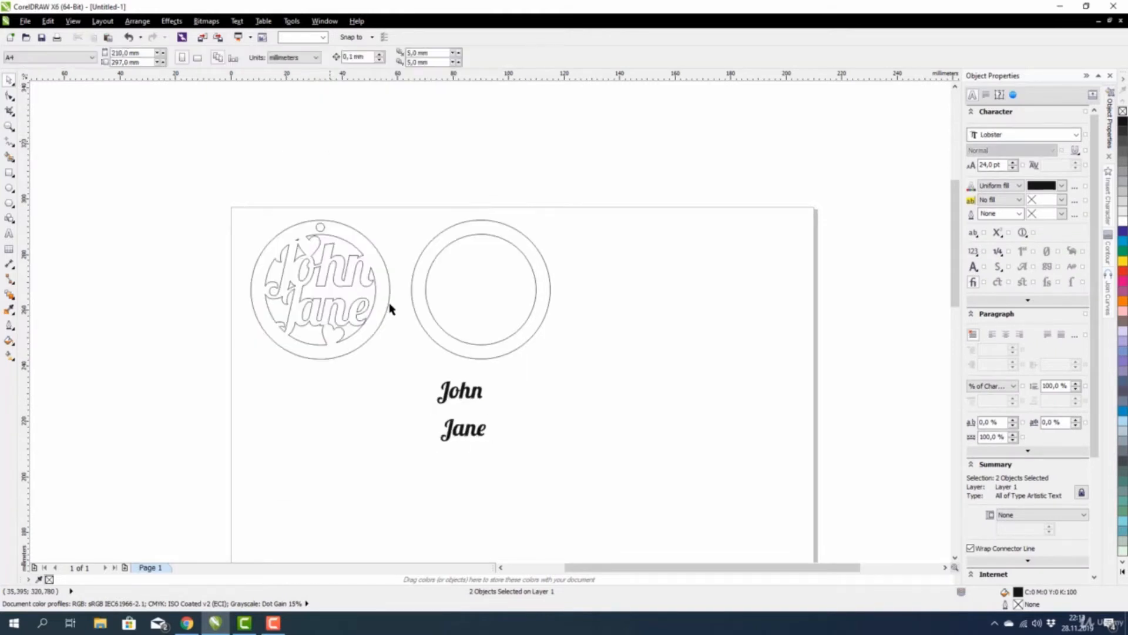
Move John so it sits just above Jane.
click(462, 397)
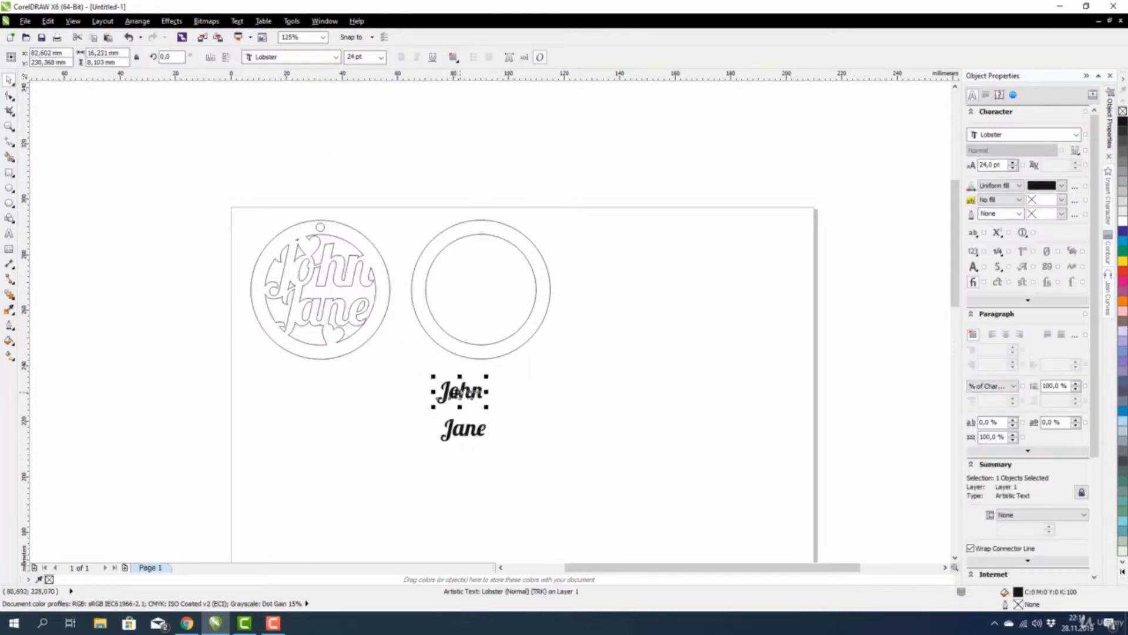
click(458, 393)
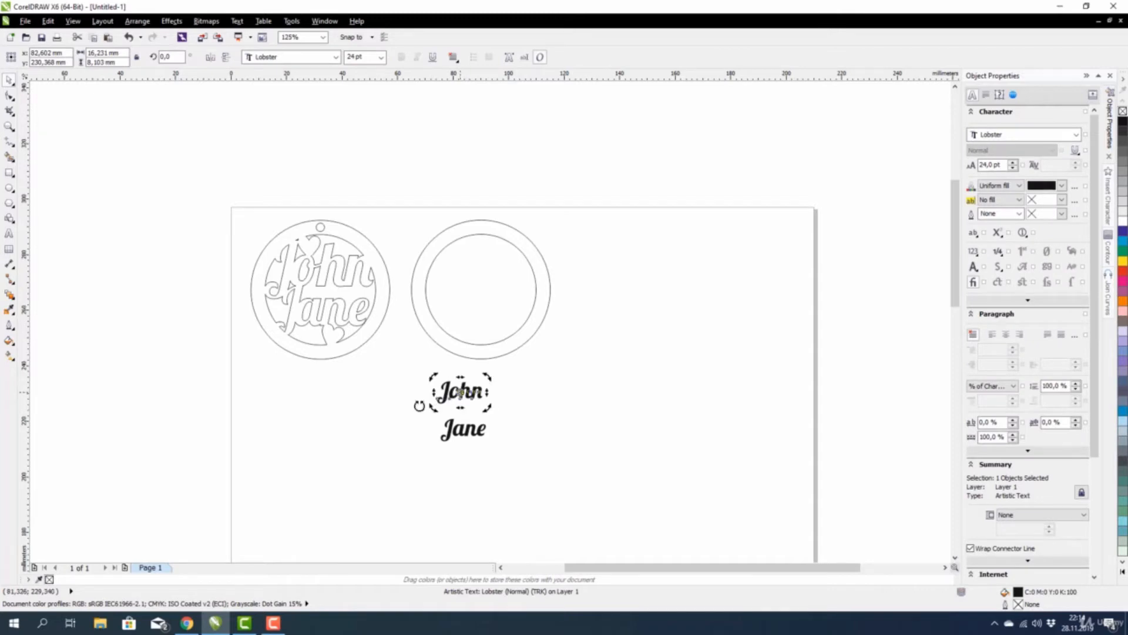
click(415, 405)
mouse_move(446, 397)
mouse_down()
mouse_move(478, 308)
mouse_move(465, 404)
mouse_move(464, 383)
mouse_up()
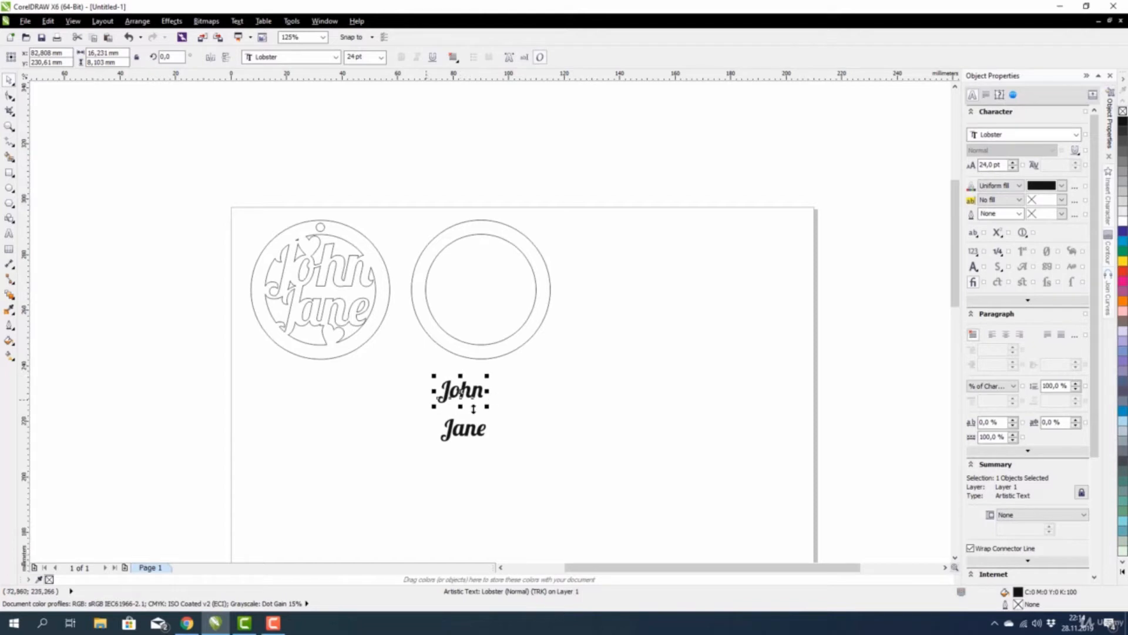
click(487, 411)
scroll(480, 404, up, 3)
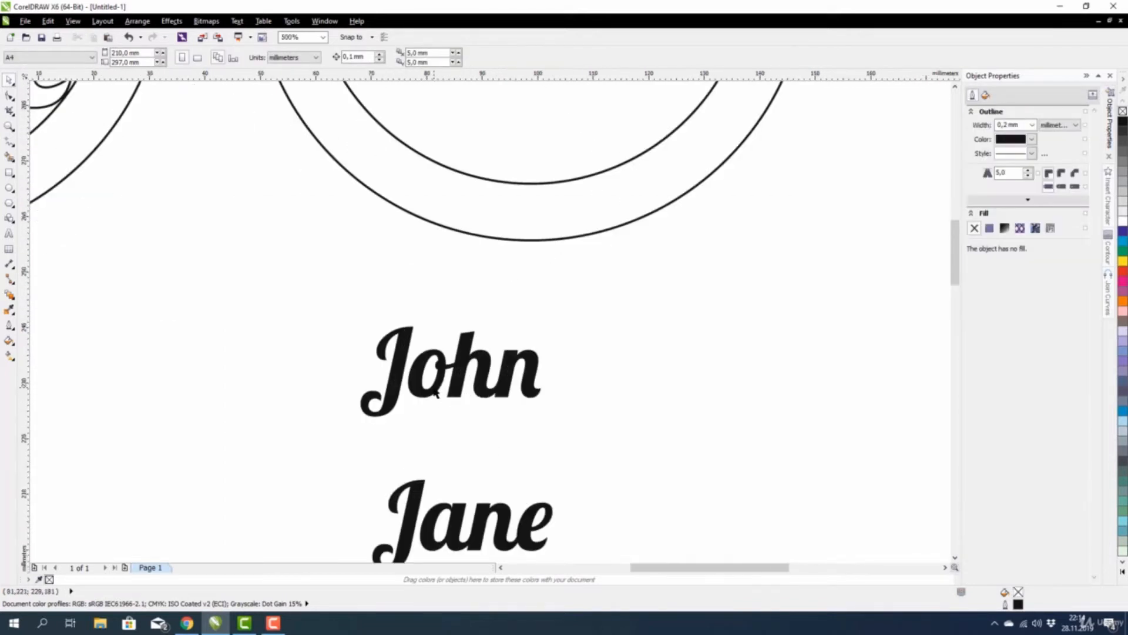
click(443, 381)
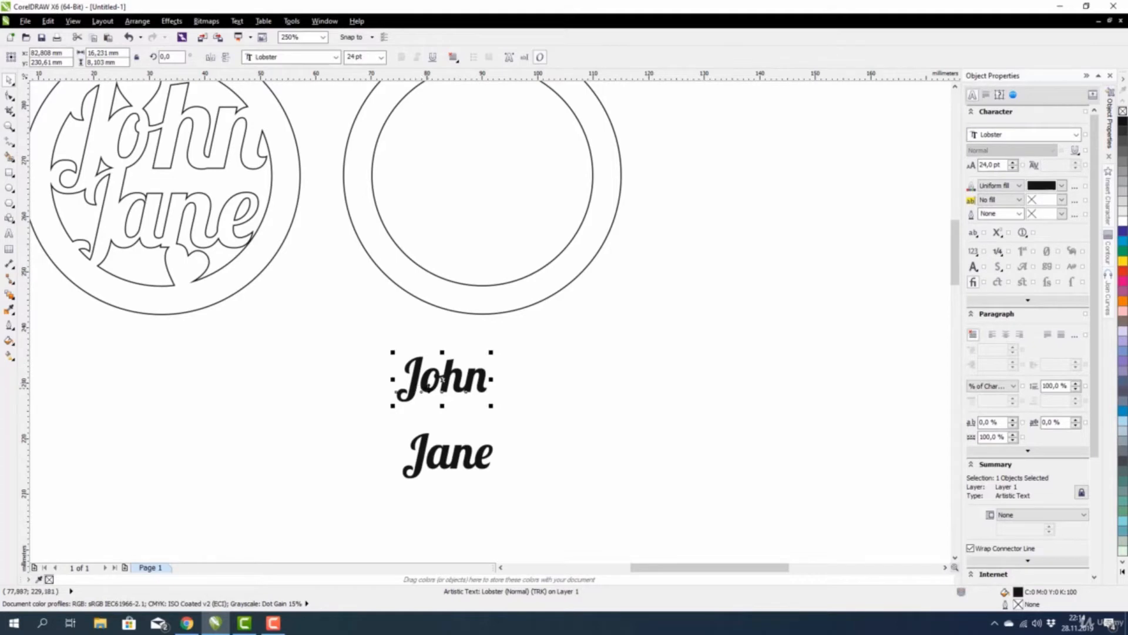
scroll(443, 381, up, 3)
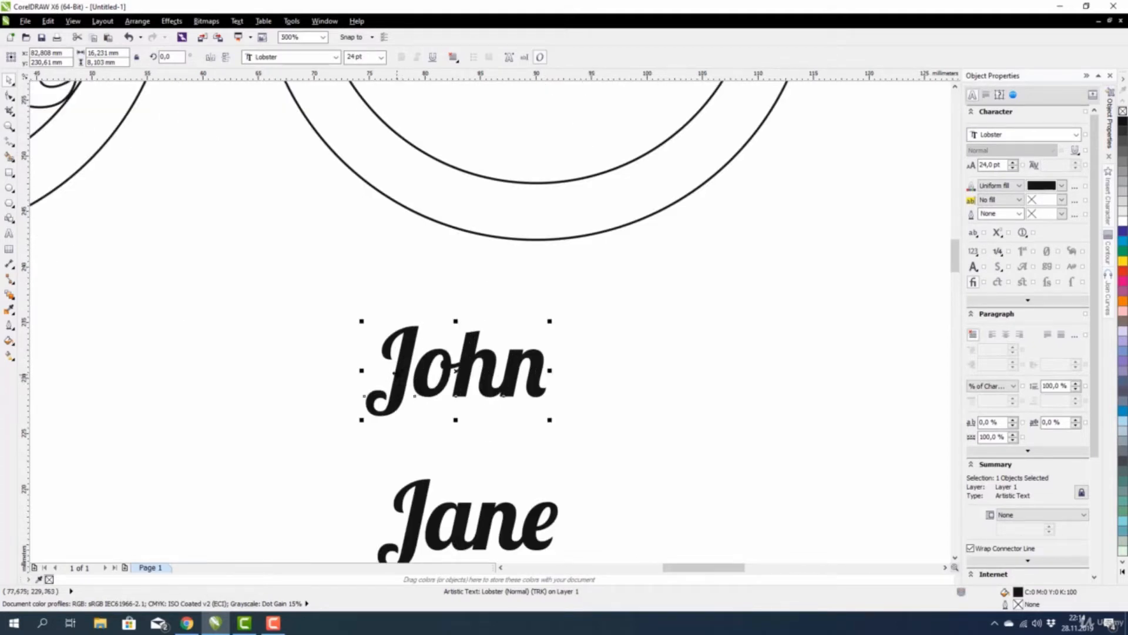
scroll(432, 376, down, 2)
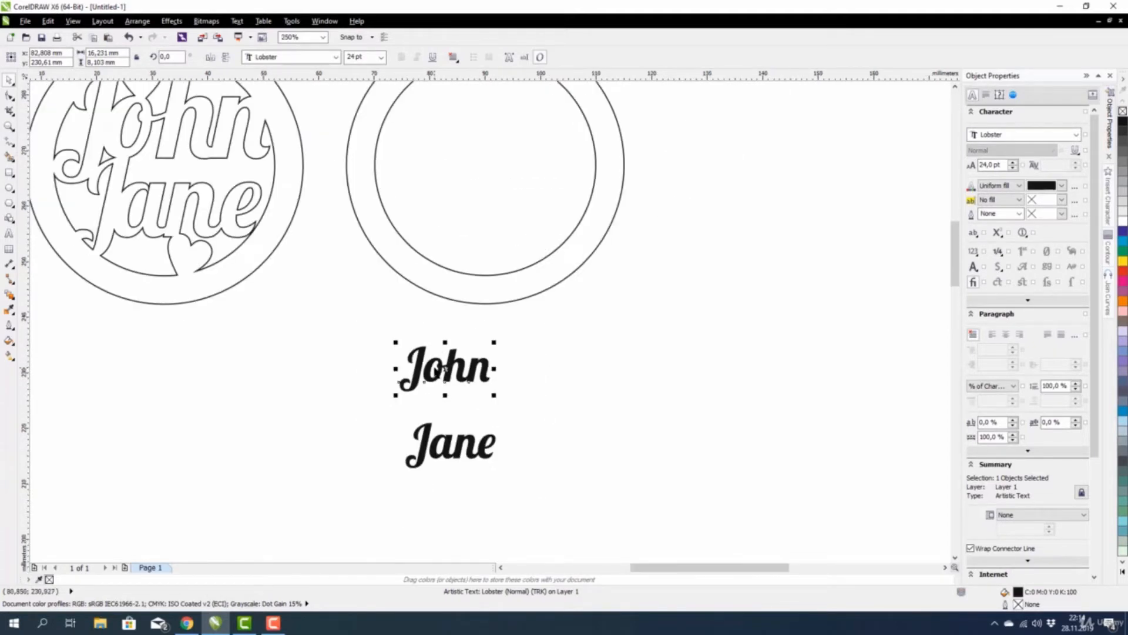
Convert the word John to curves.
drag(360, 321, 537, 409)
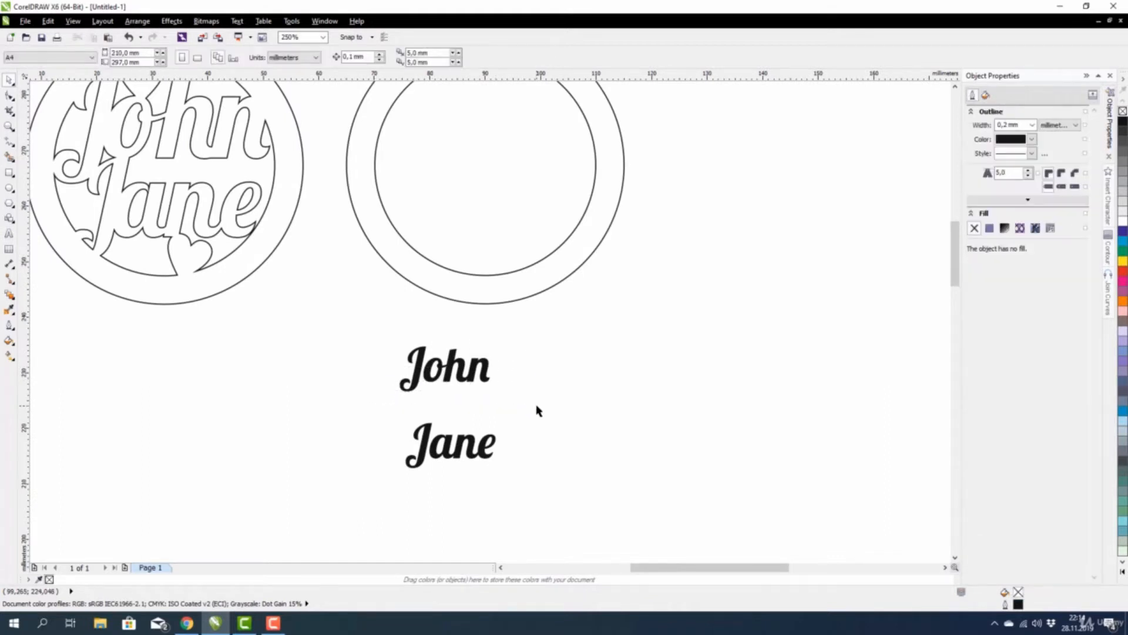
click(138, 21)
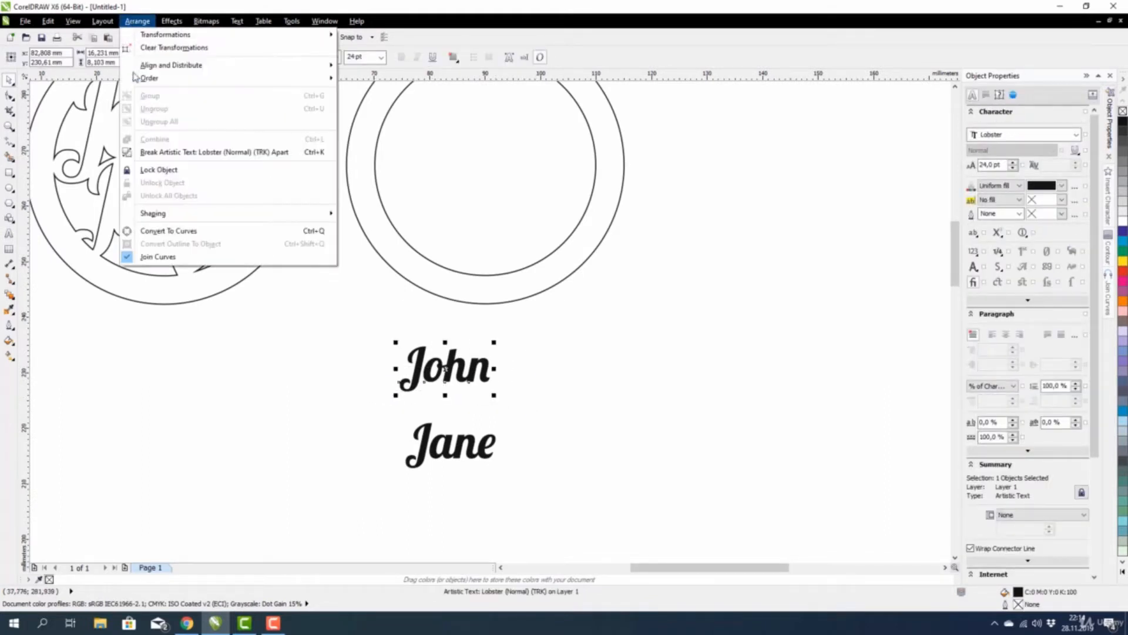
click(160, 232)
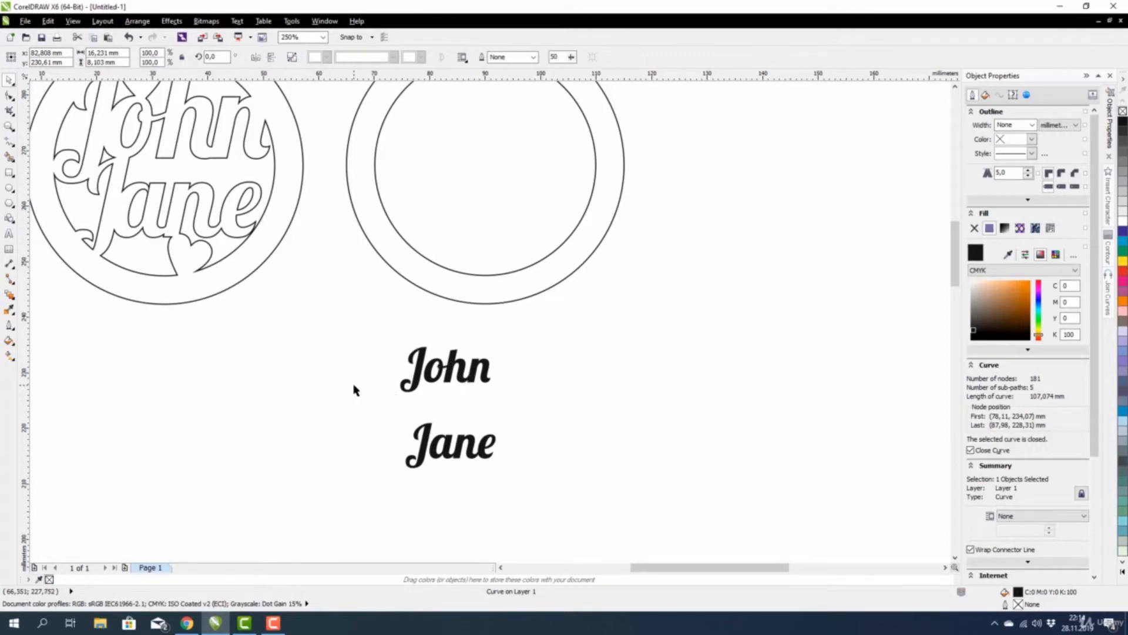
scroll(400, 380, up, 1)
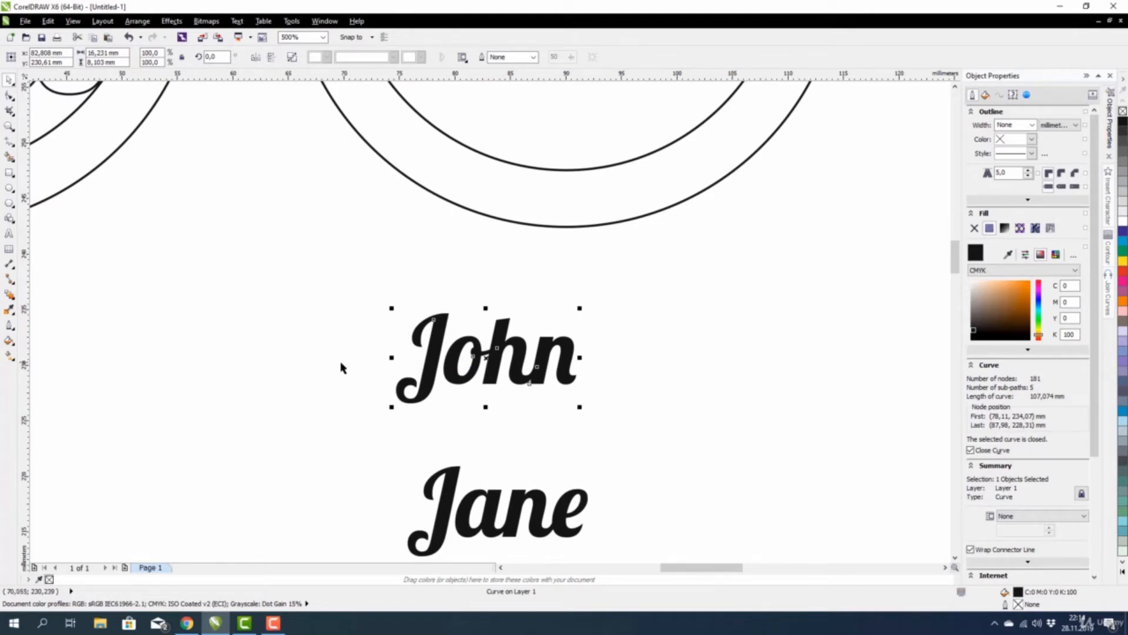
Break the John curve apart into 5 separate pieces.
drag(370, 287, 616, 438)
click(291, 58)
click(362, 301)
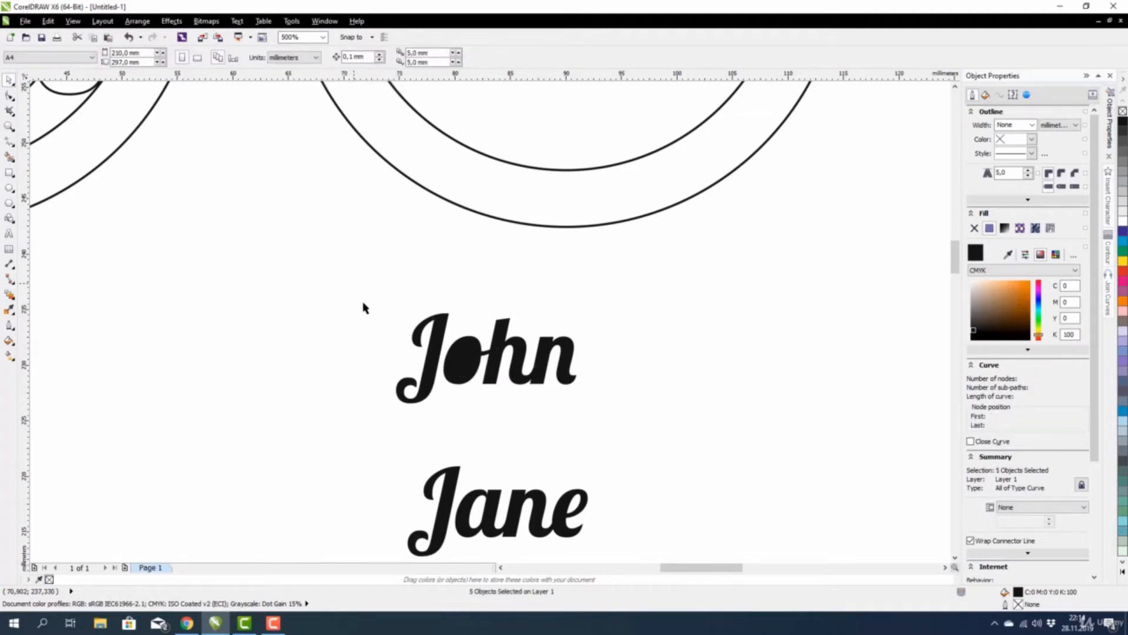
Combine the o and its filled counter so the o has its hole back.
scroll(467, 362, up, 1)
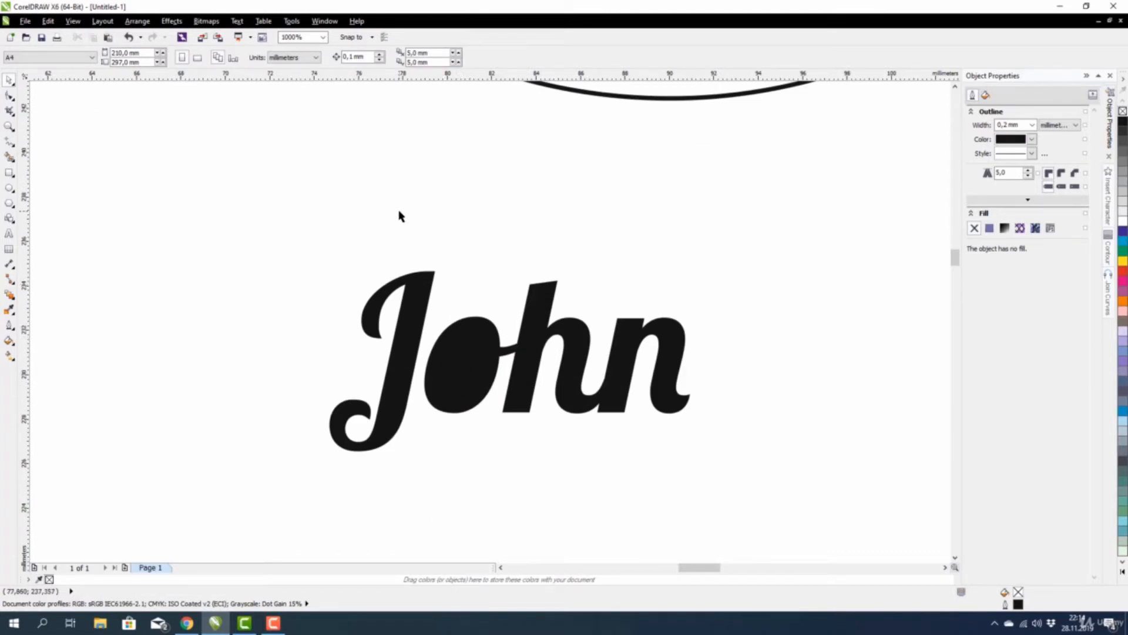
drag(393, 201, 547, 468)
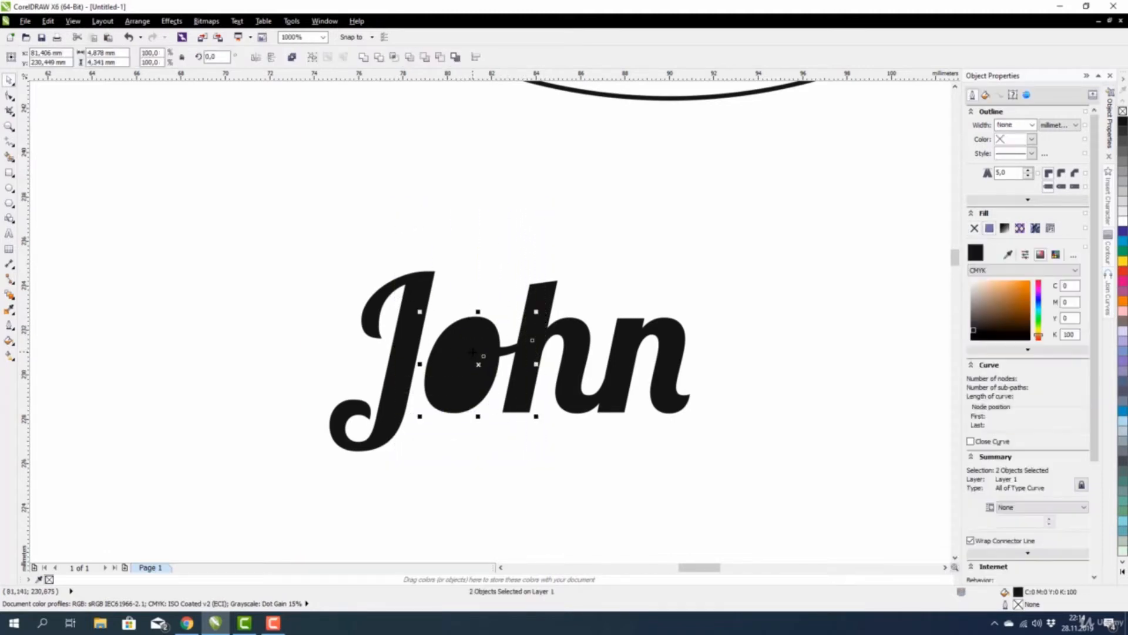
click(434, 226)
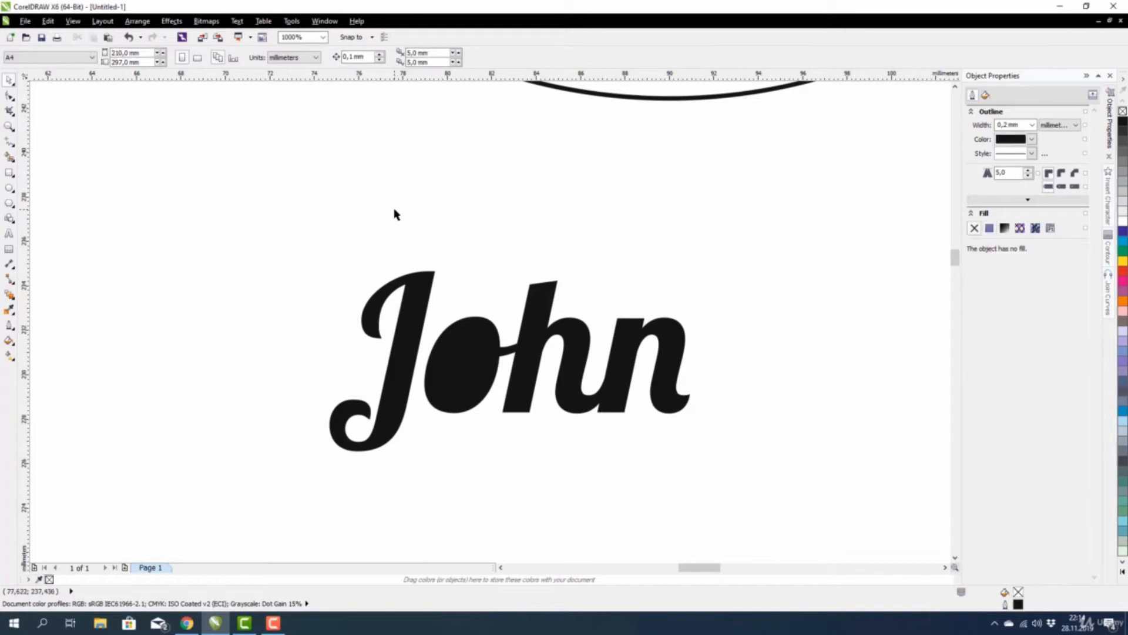
drag(389, 210, 556, 456)
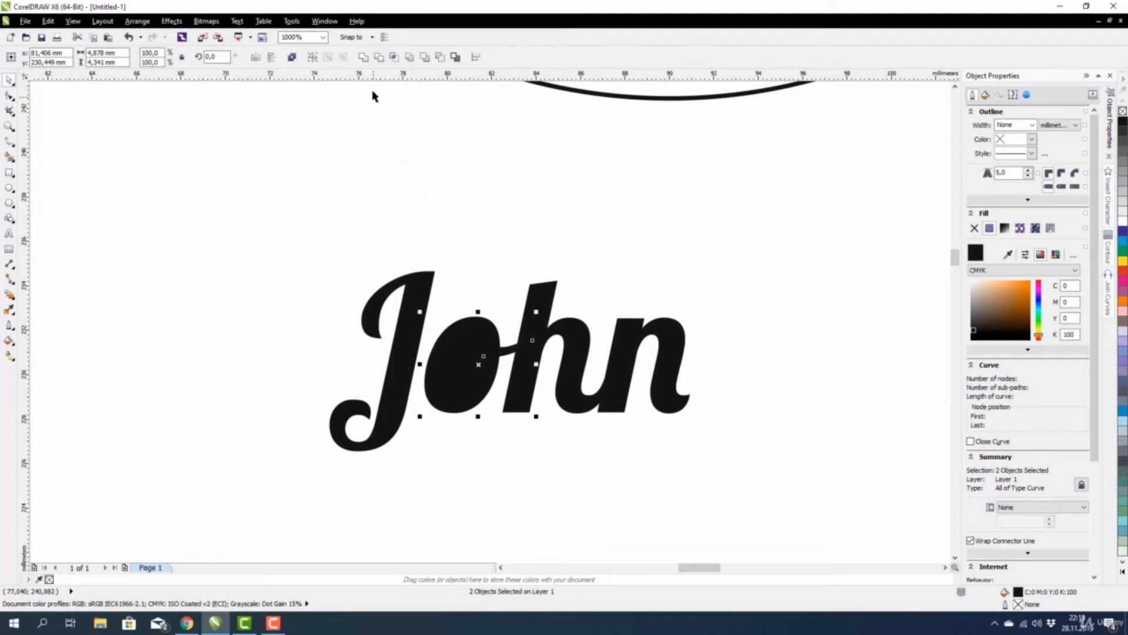
click(292, 58)
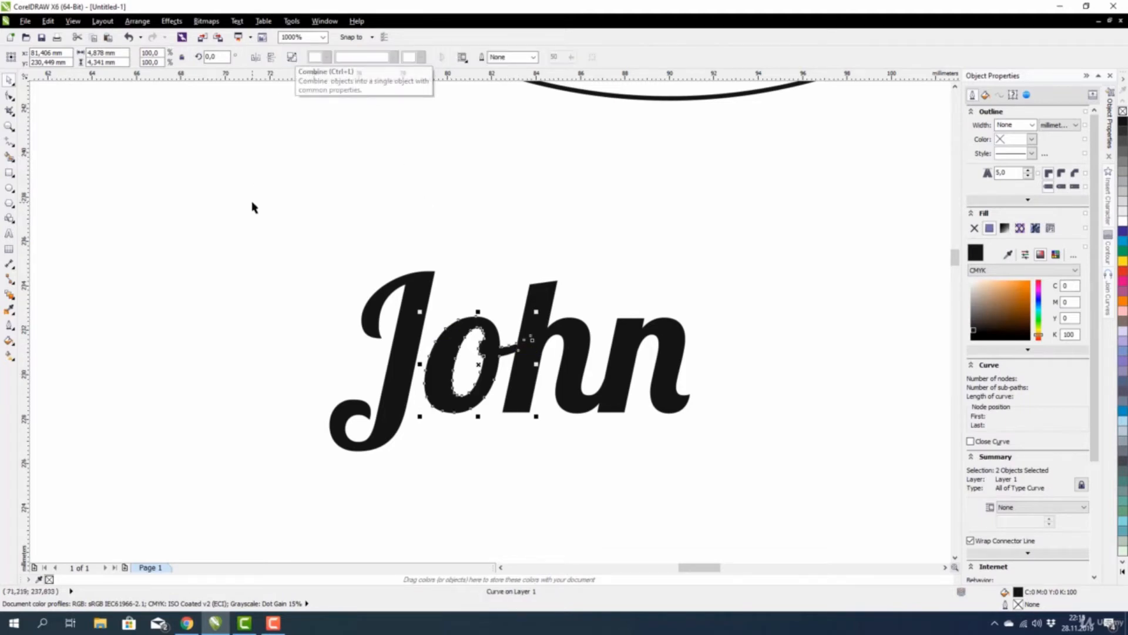
click(474, 332)
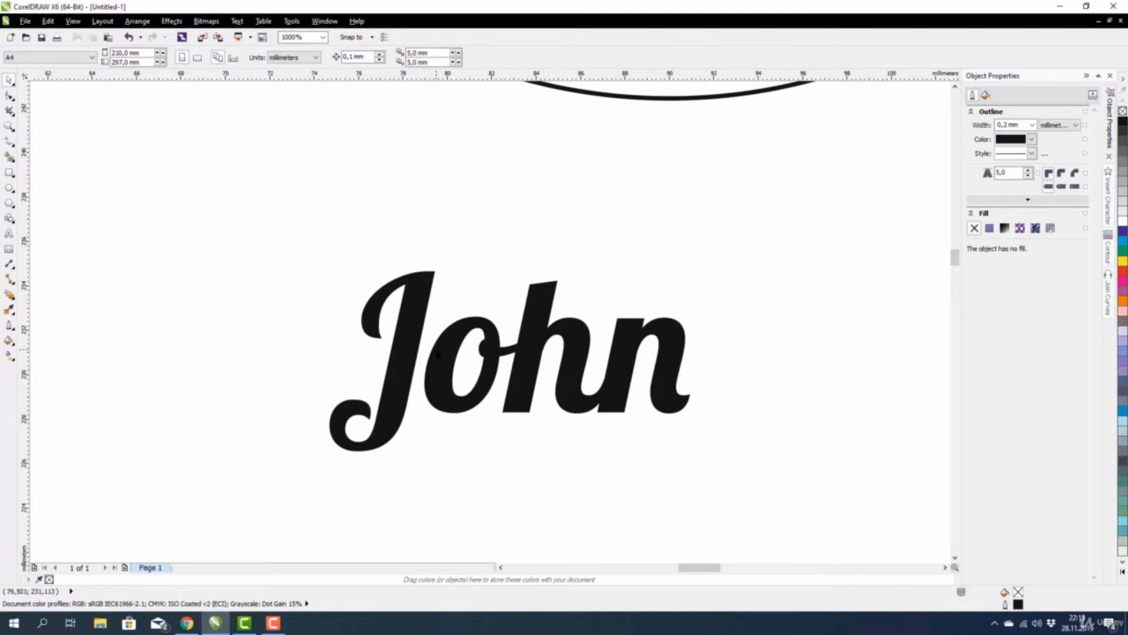
Move the o left so it overlaps the J.
click(429, 353)
key(Tab)
key(Tab)
key(Tab)
key(Tab)
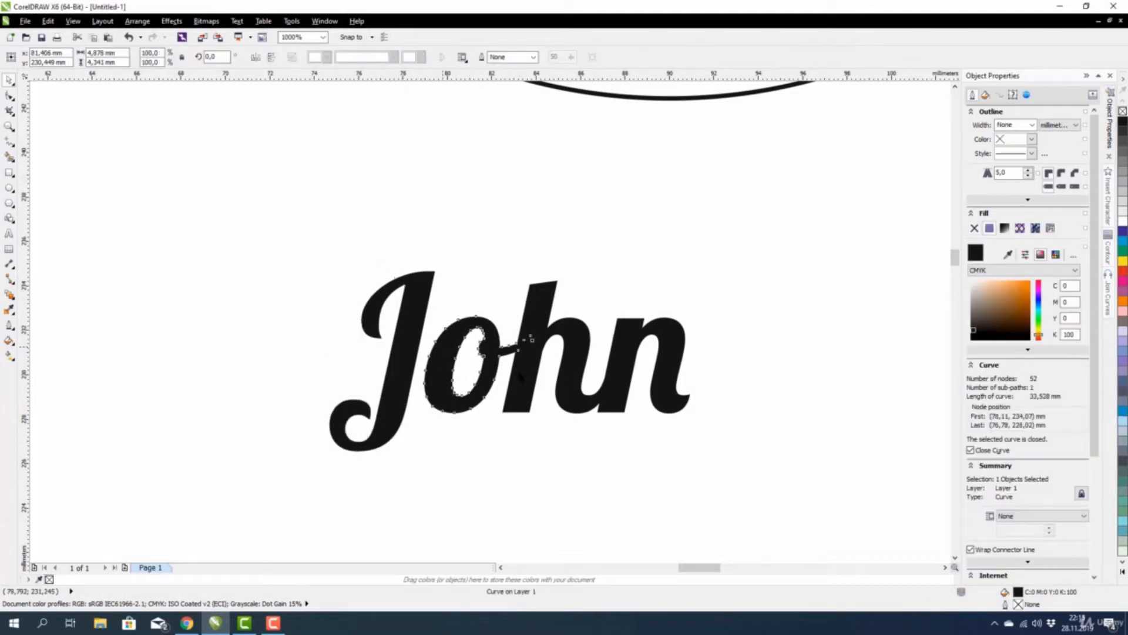
key(Tab)
key(Tab)
key(Tab)
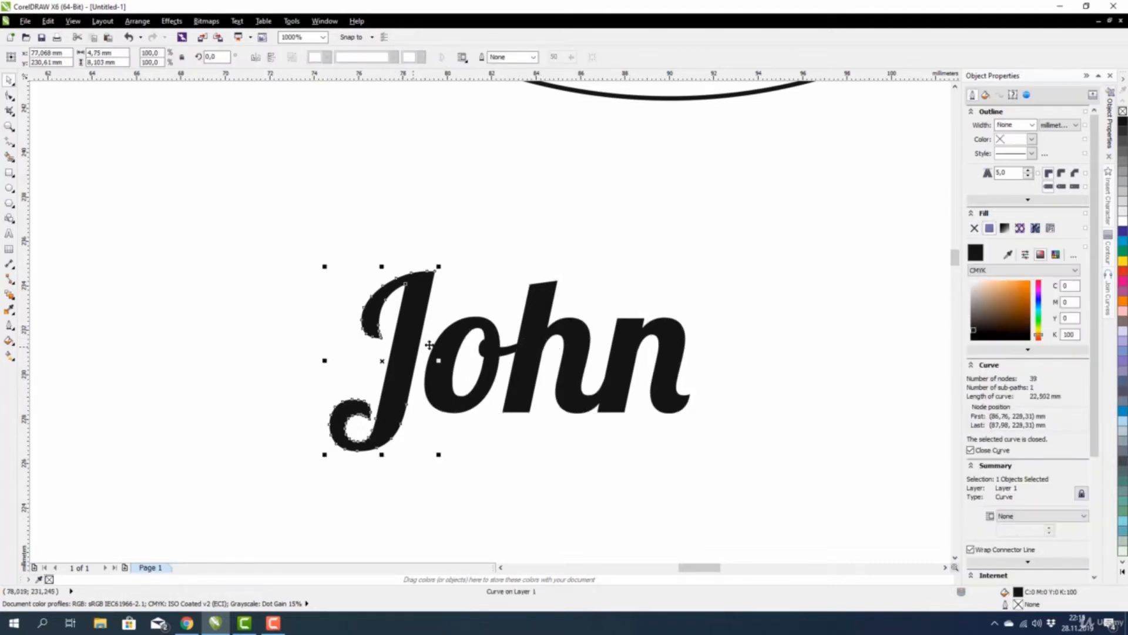
key(Tab)
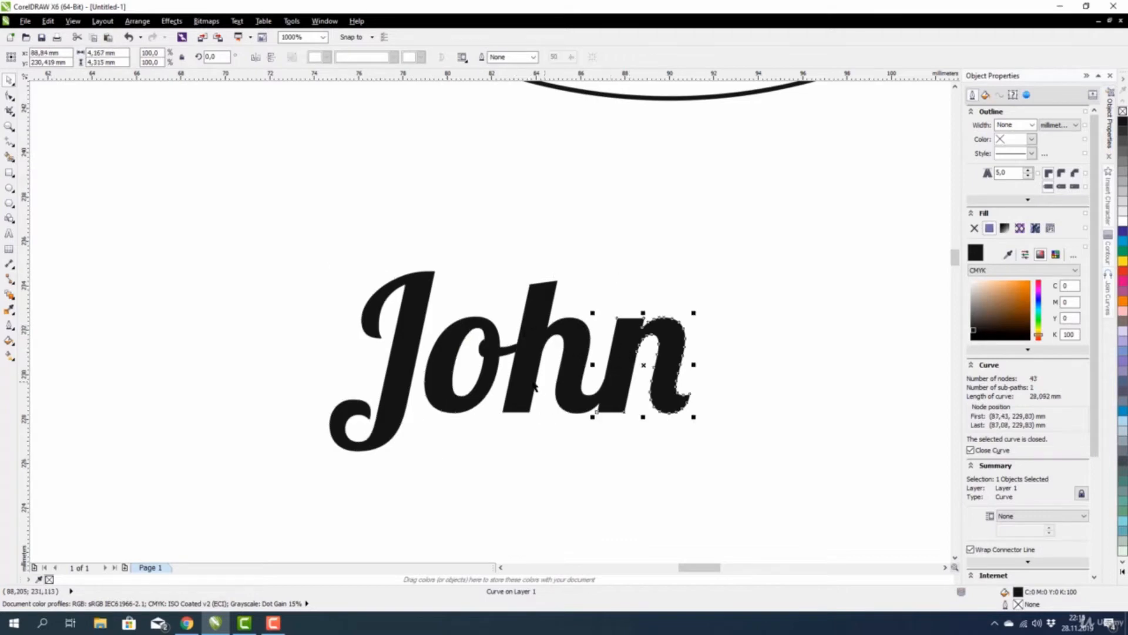
click(456, 361)
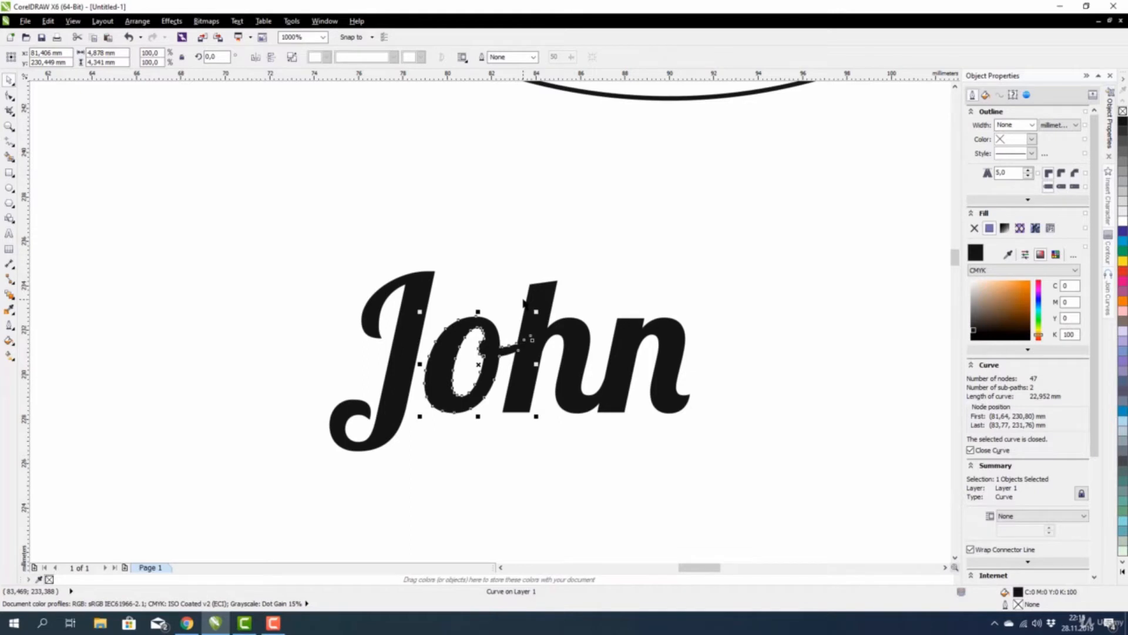
scroll(454, 387, up, 1)
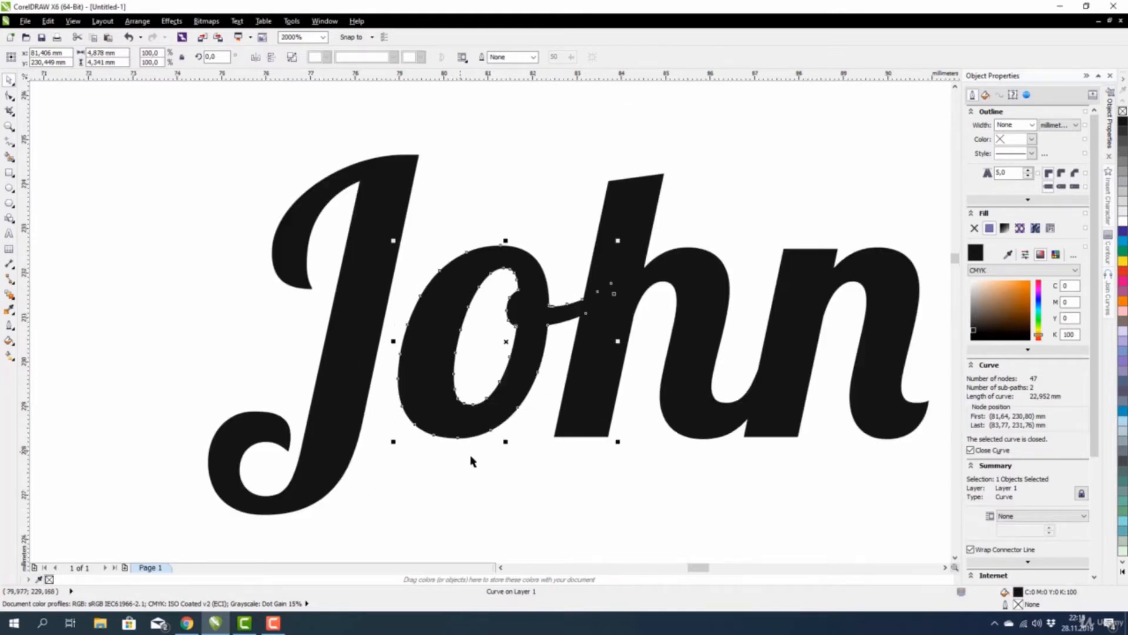
key(Escape)
click(442, 402)
drag(445, 383, 411, 383)
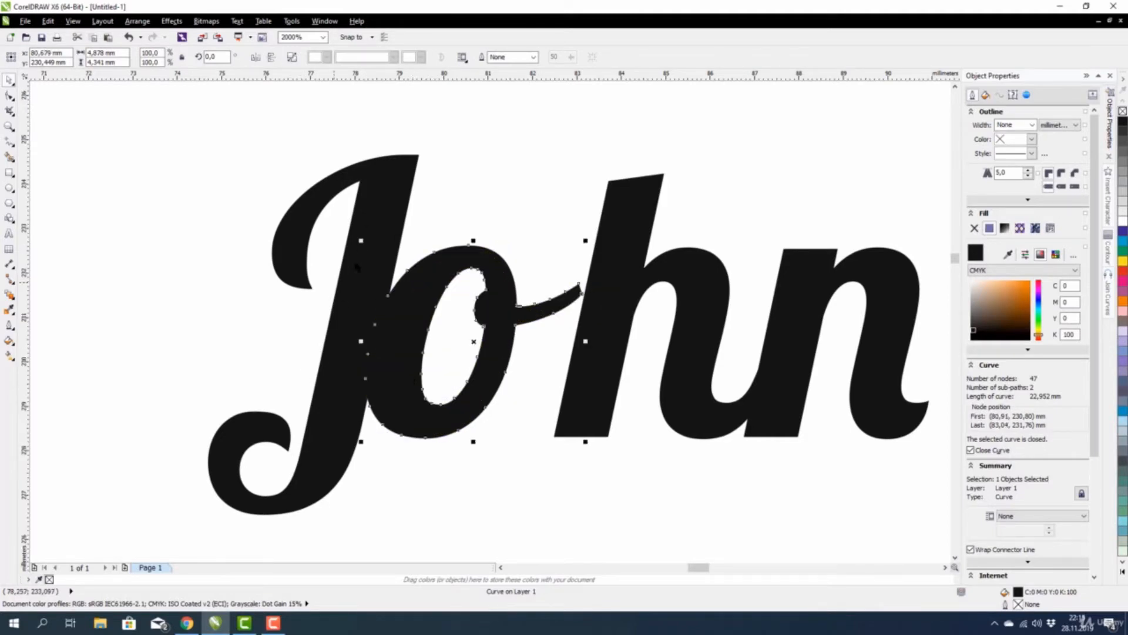
scroll(369, 347, down, 3)
scroll(494, 349, up, 3)
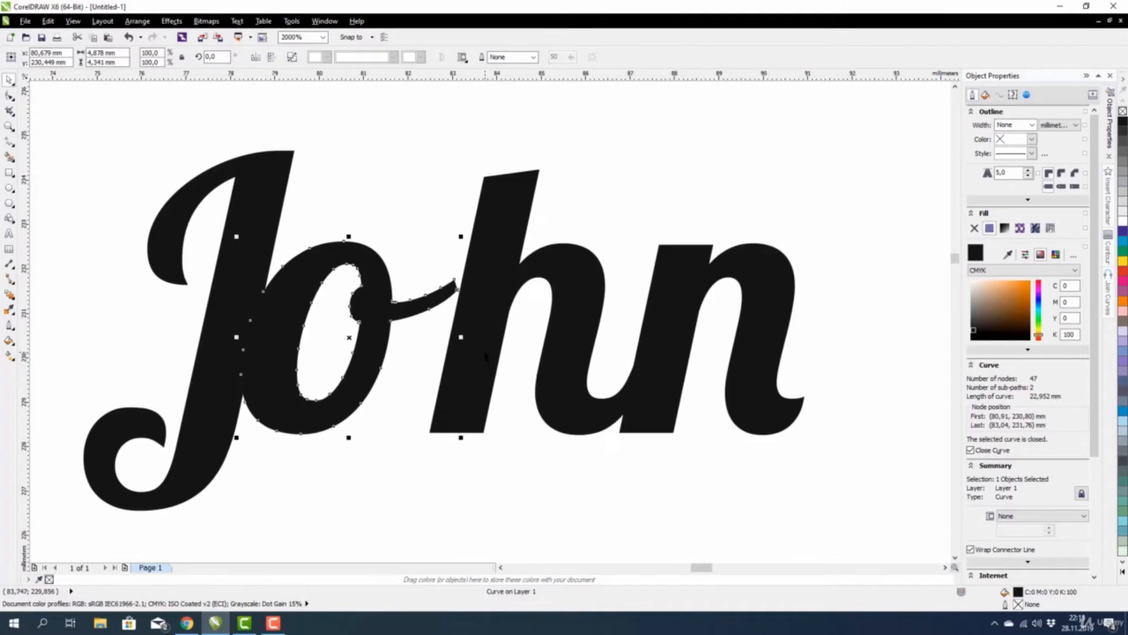
Slide the h and n left against their neighbours, then select all four John letters.
click(478, 353)
drag(478, 352, 449, 352)
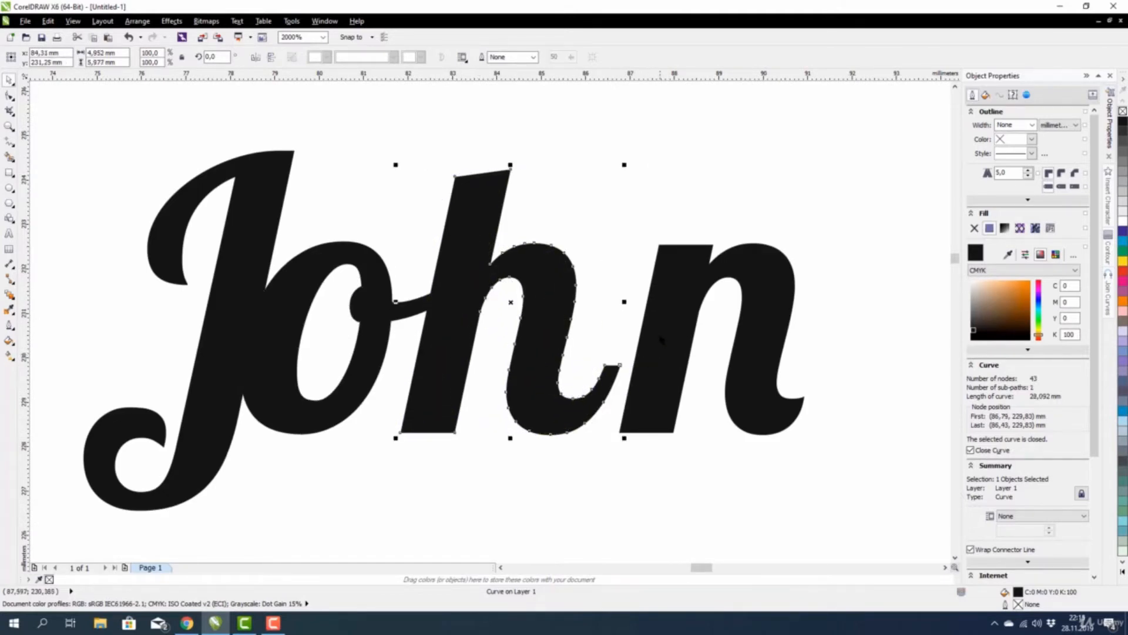
drag(661, 339, 620, 342)
scroll(332, 347, down, 2)
scroll(332, 347, up, 1)
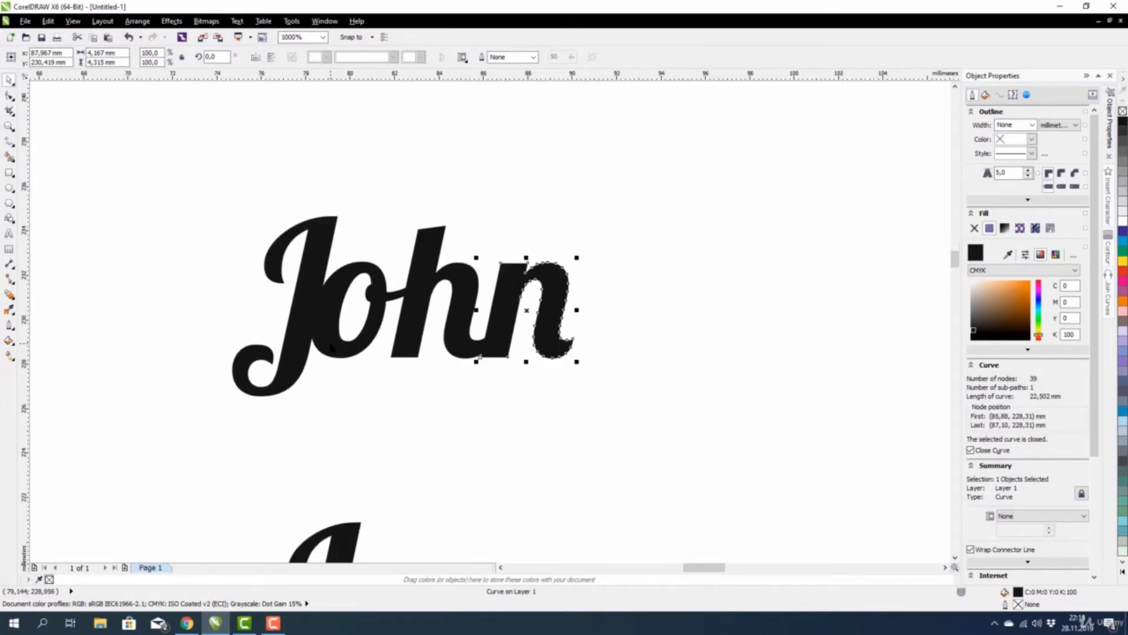
scroll(331, 347, down, 1)
drag(232, 237, 512, 405)
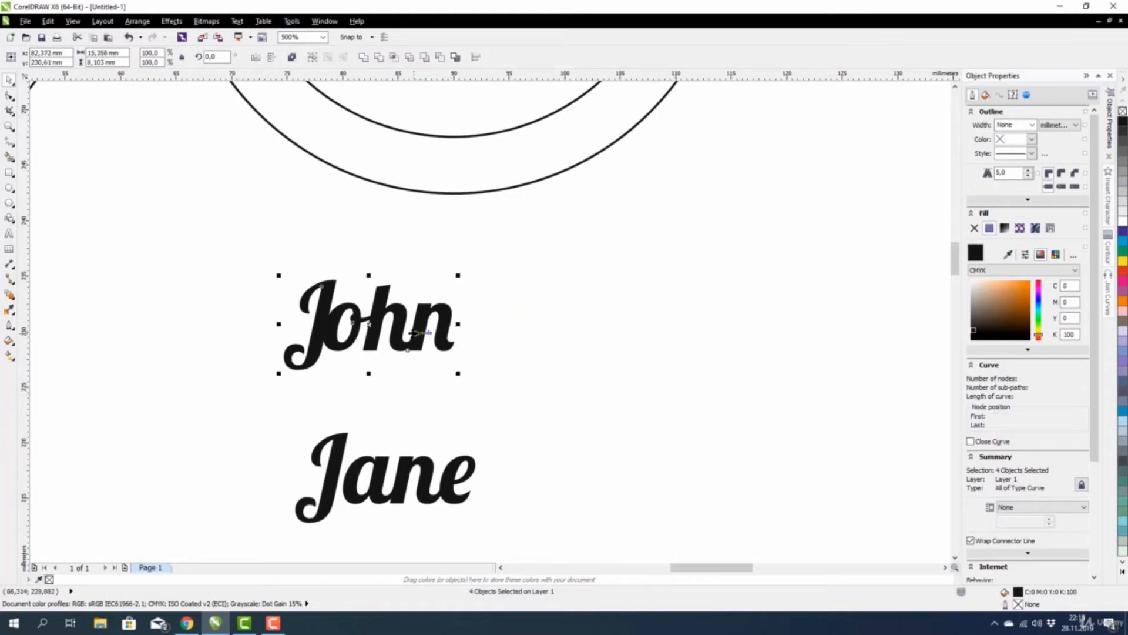
Weld the four John letters into one outline and move it right.
click(364, 58)
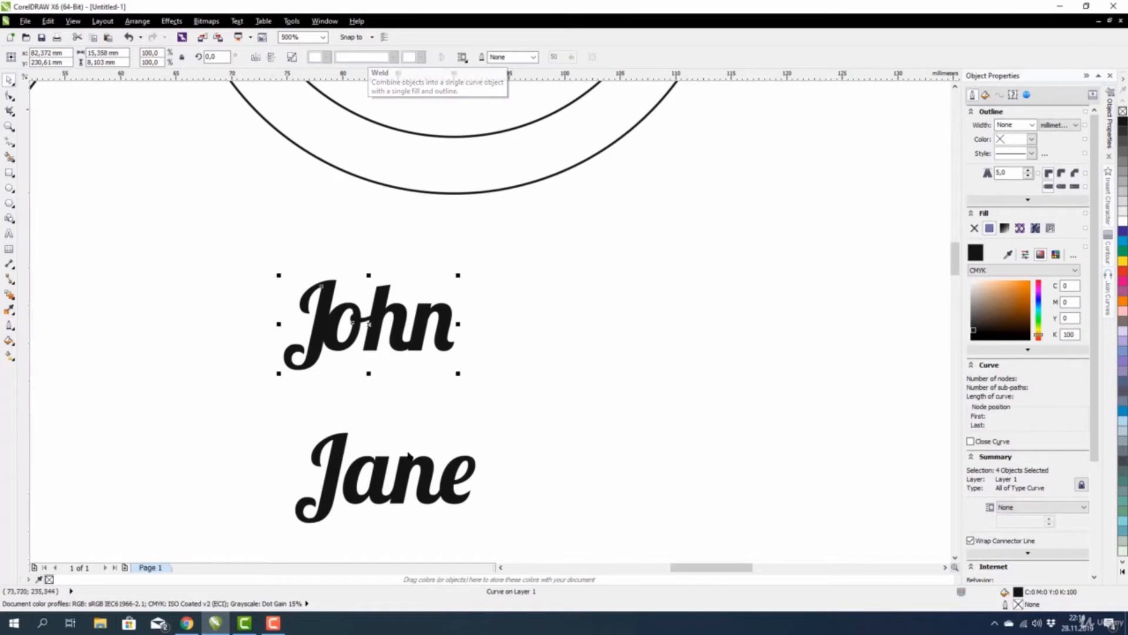
scroll(406, 417, down, 1)
drag(417, 381, 566, 364)
scroll(462, 466, up, 2)
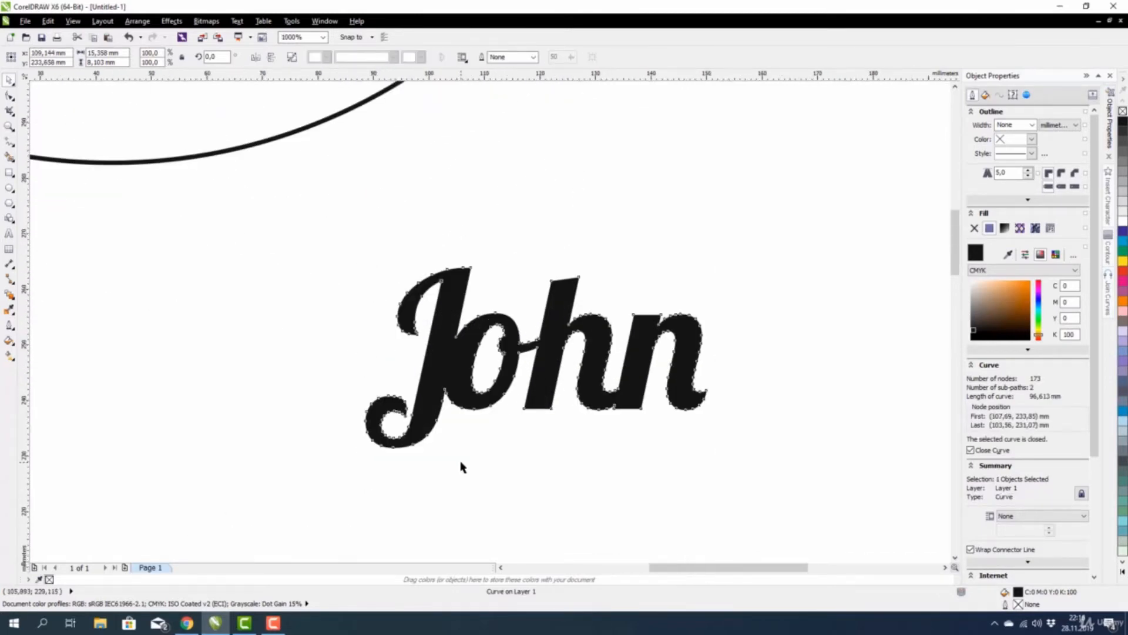
scroll(462, 466, down, 2)
scroll(470, 472, down, 1)
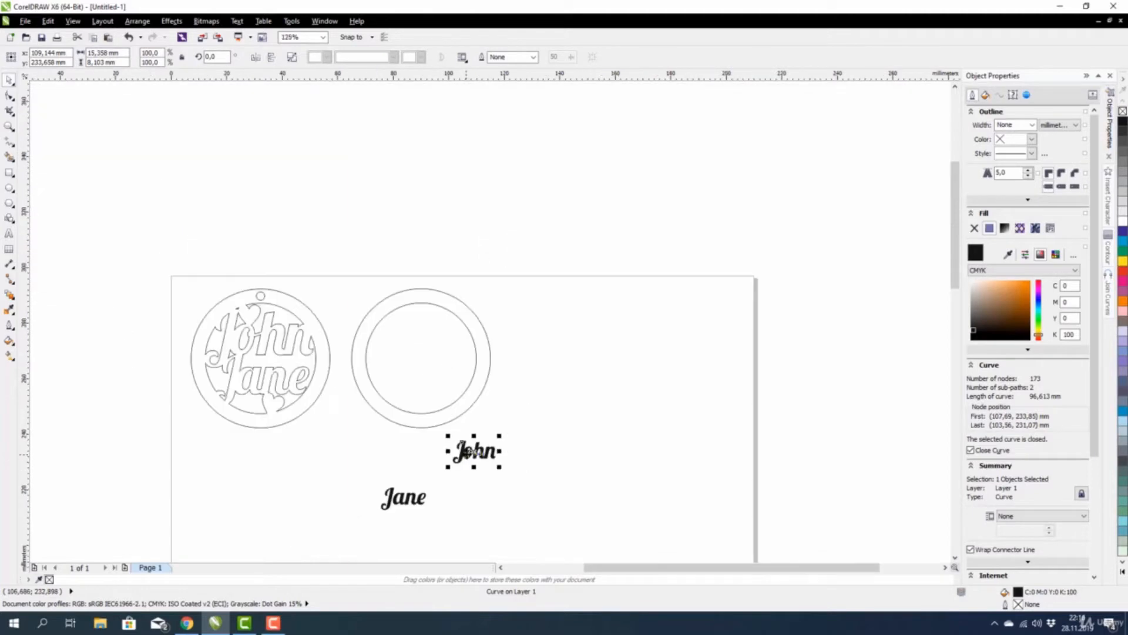
Position the welded John higher up inside the empty second ring.
drag(480, 451, 562, 449)
scroll(398, 333, up, 1)
scroll(394, 346, up, 1)
drag(402, 357, 382, 312)
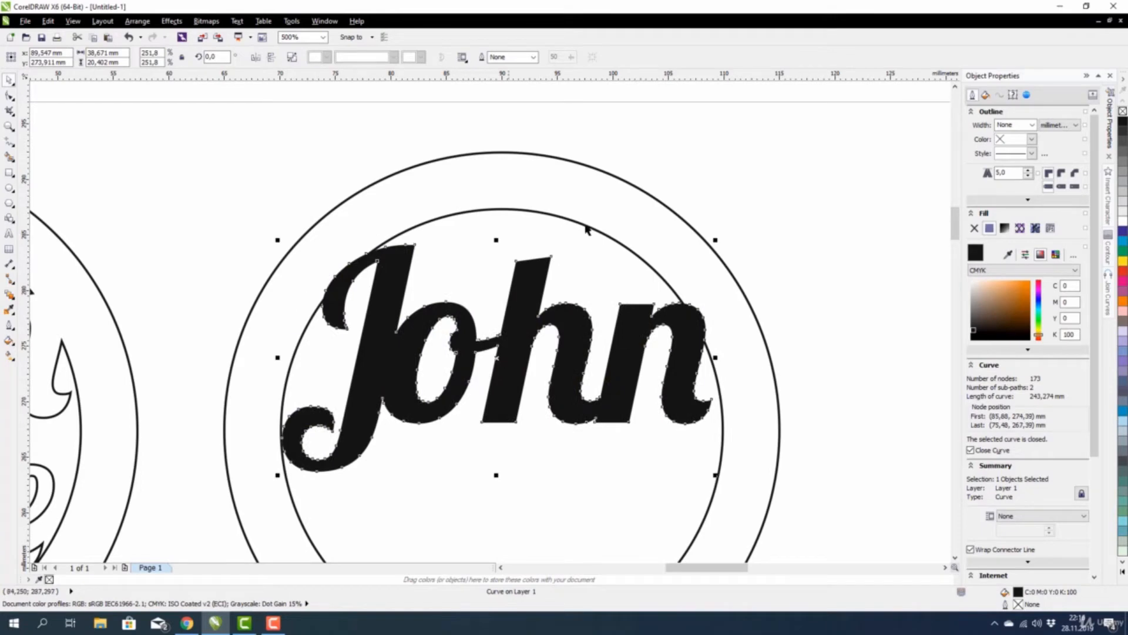
scroll(318, 312, up, 1)
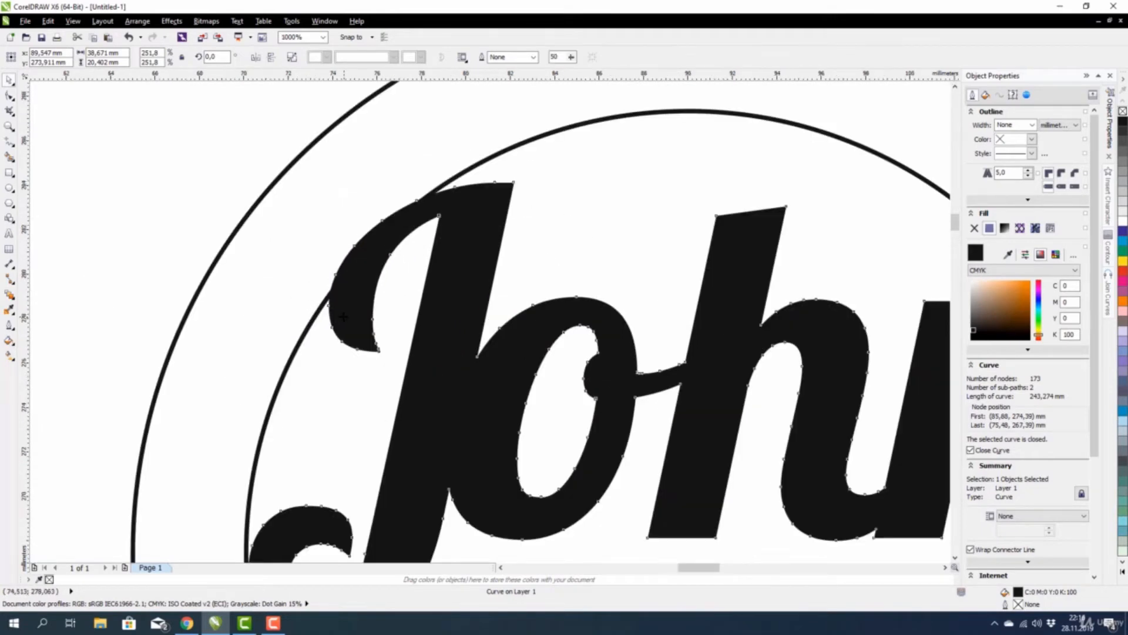
drag(343, 315, 302, 315)
scroll(302, 315, down, 1)
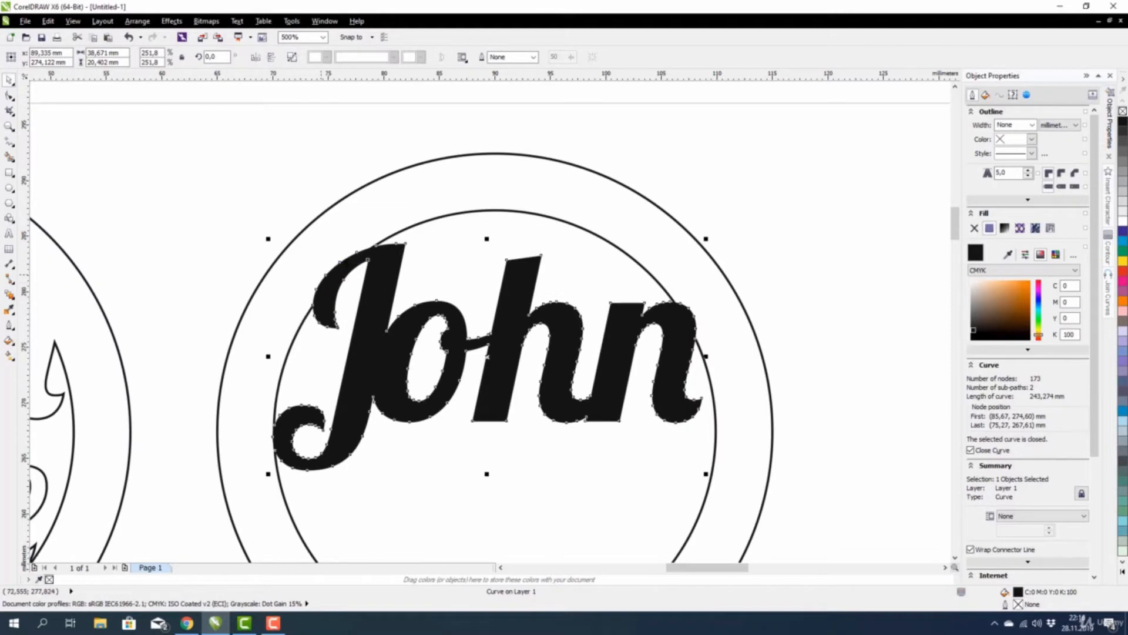
scroll(436, 323, down, 1)
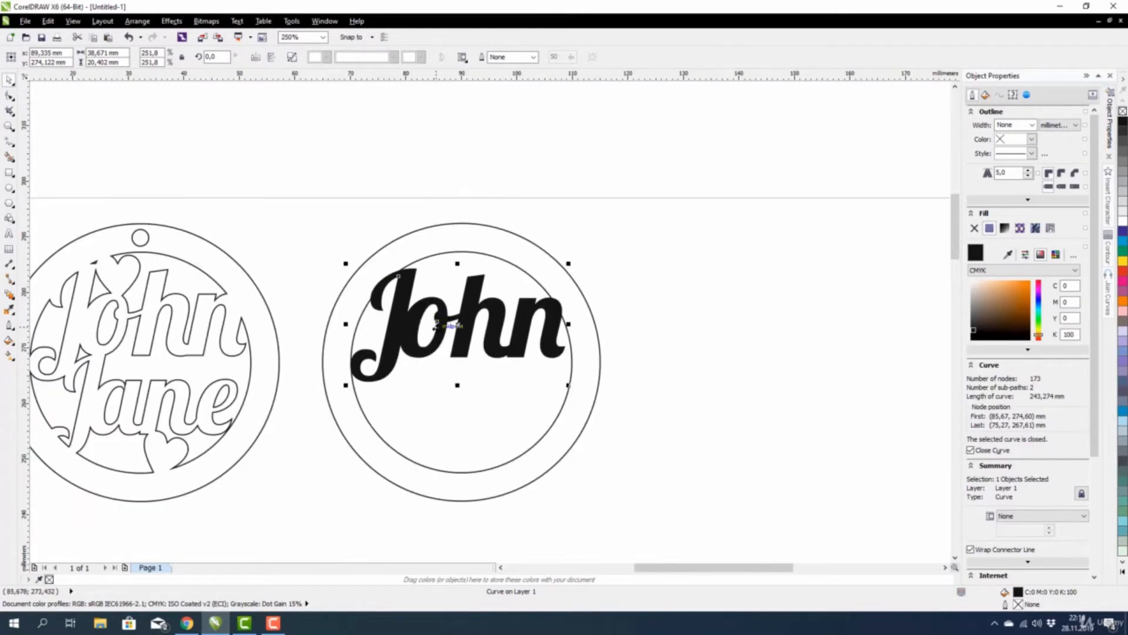
scroll(388, 311, down, 1)
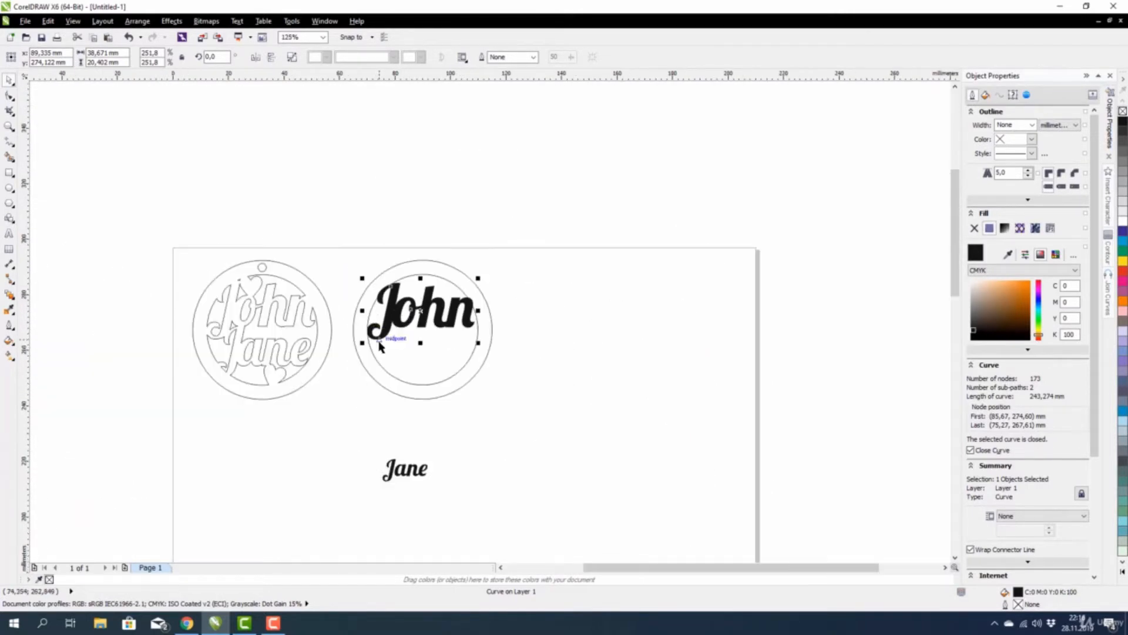
scroll(374, 480, up, 2)
Convert the Jane text to curves.
click(375, 460)
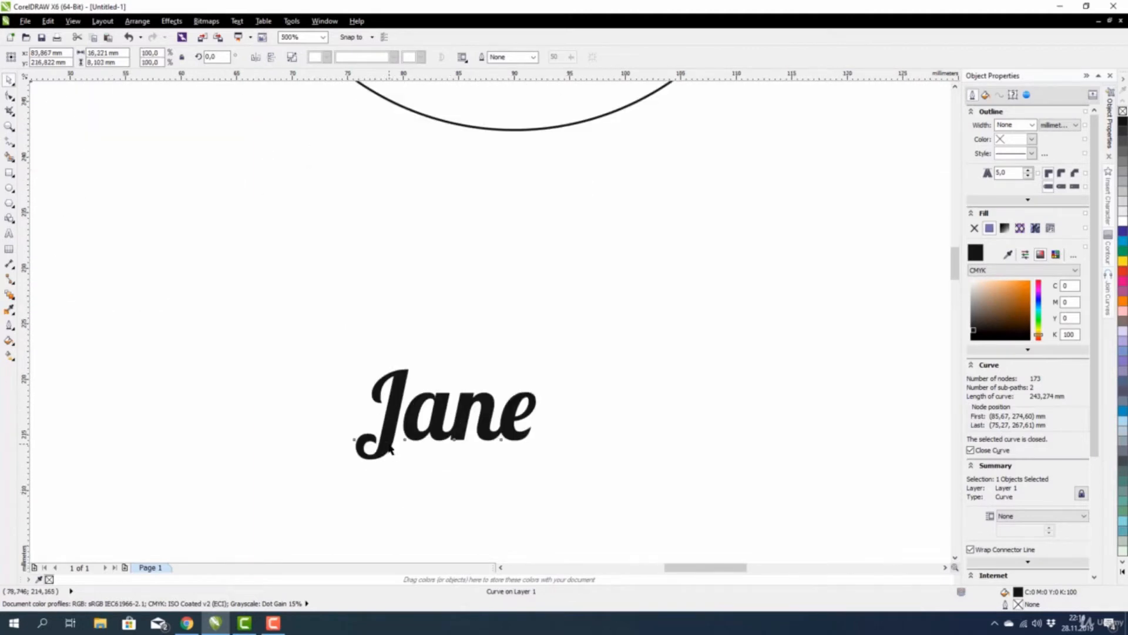
scroll(374, 461, down, 2)
scroll(395, 460, up, 2)
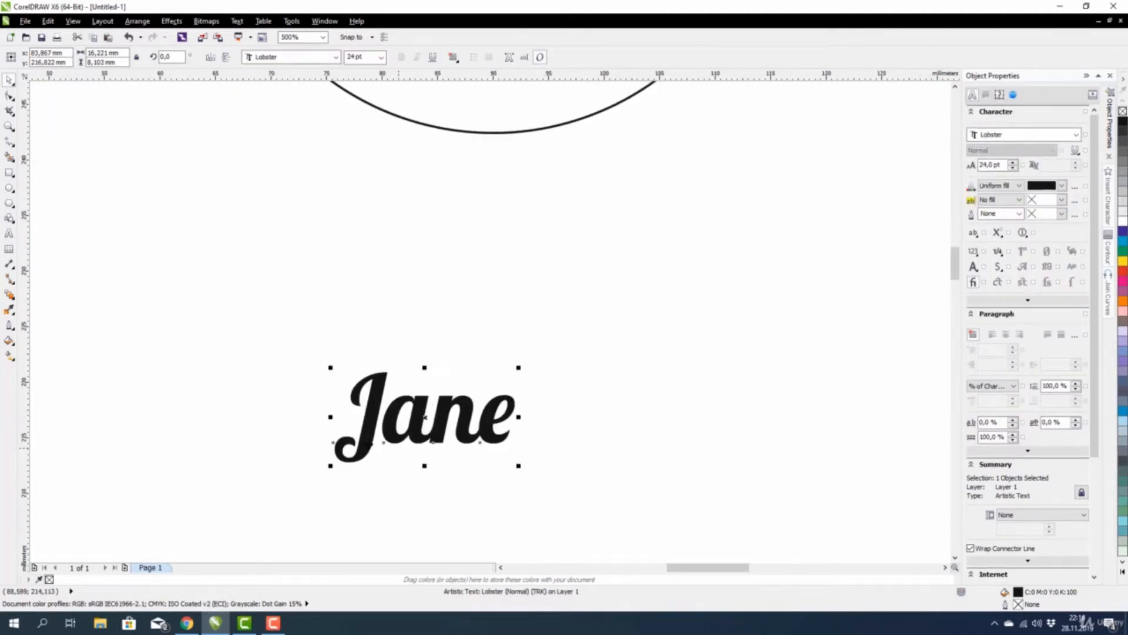
click(272, 363)
click(366, 411)
click(137, 21)
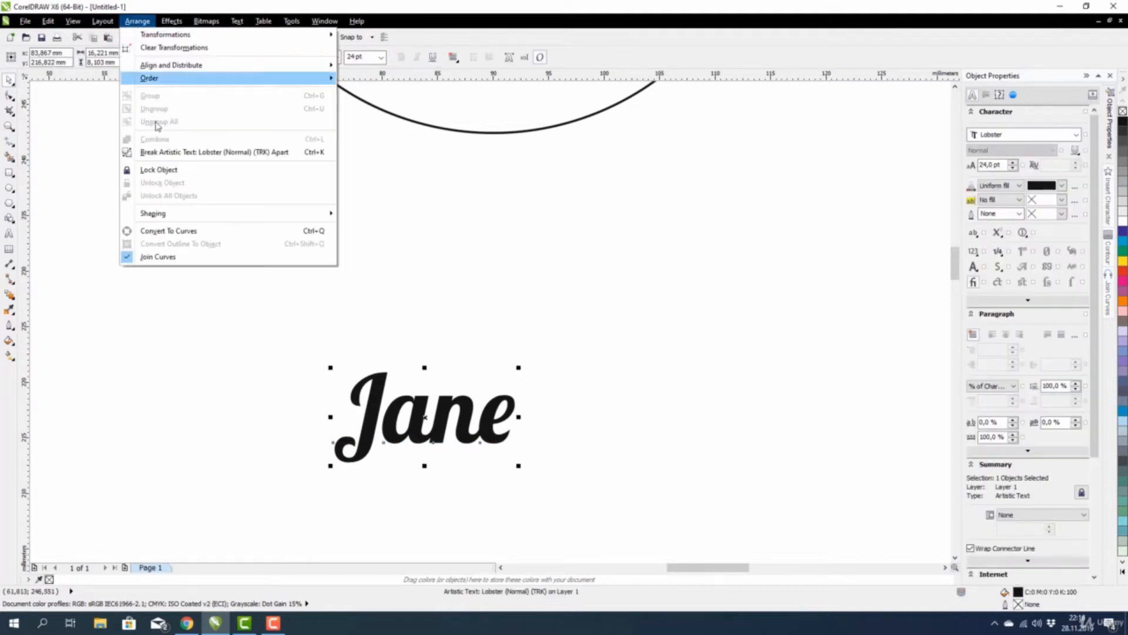
click(175, 232)
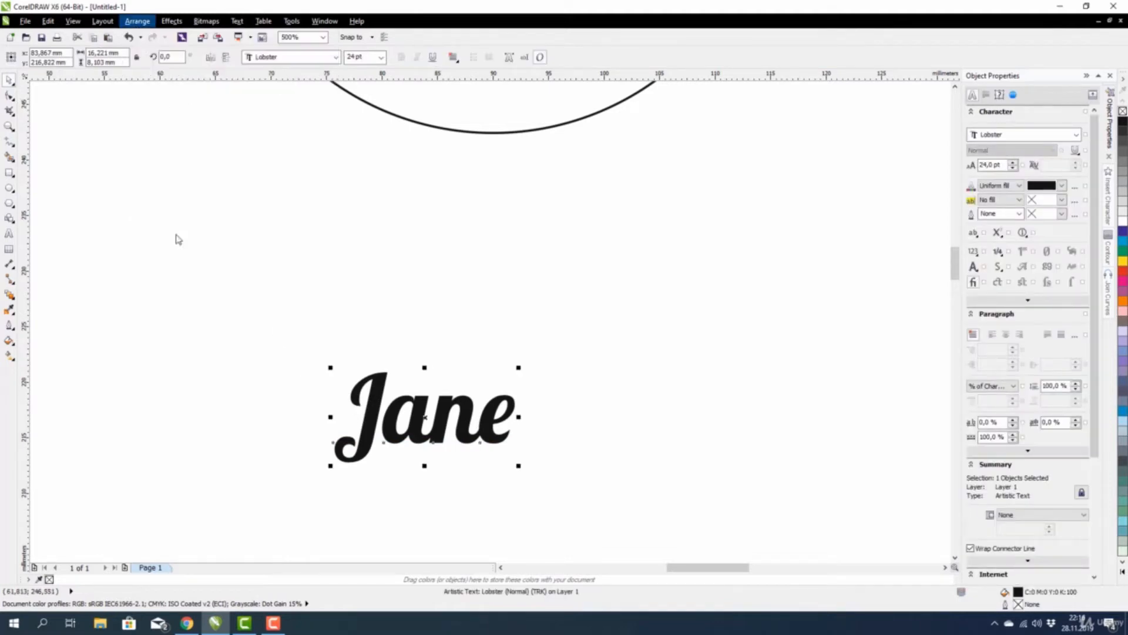
Break the Jane curve apart into separate letter shapes.
click(249, 324)
click(400, 405)
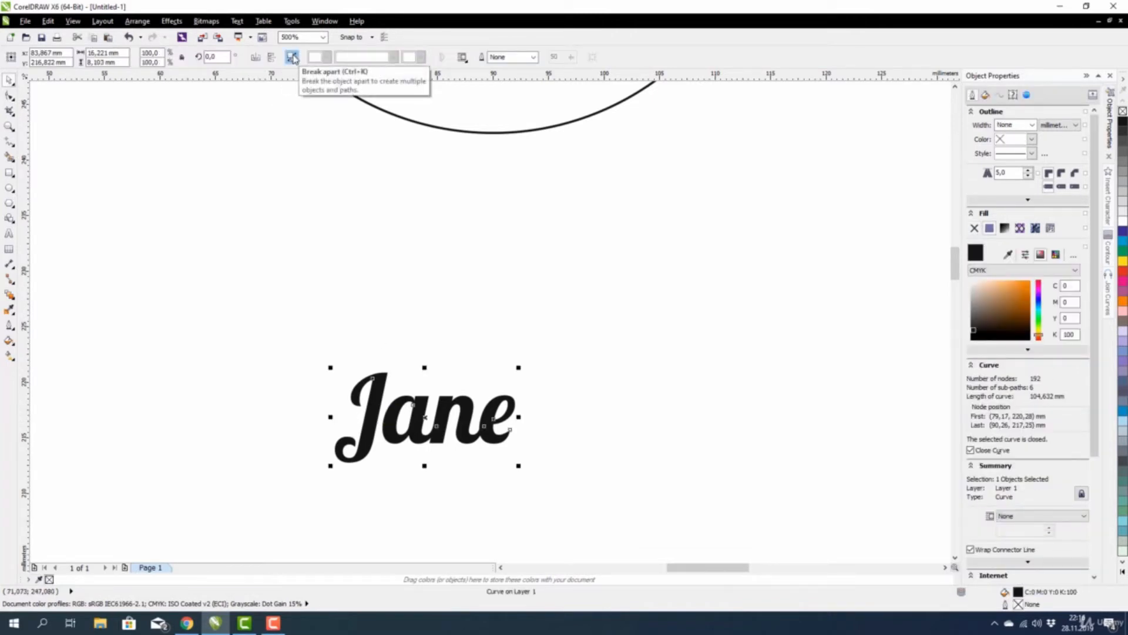
click(293, 59)
click(292, 290)
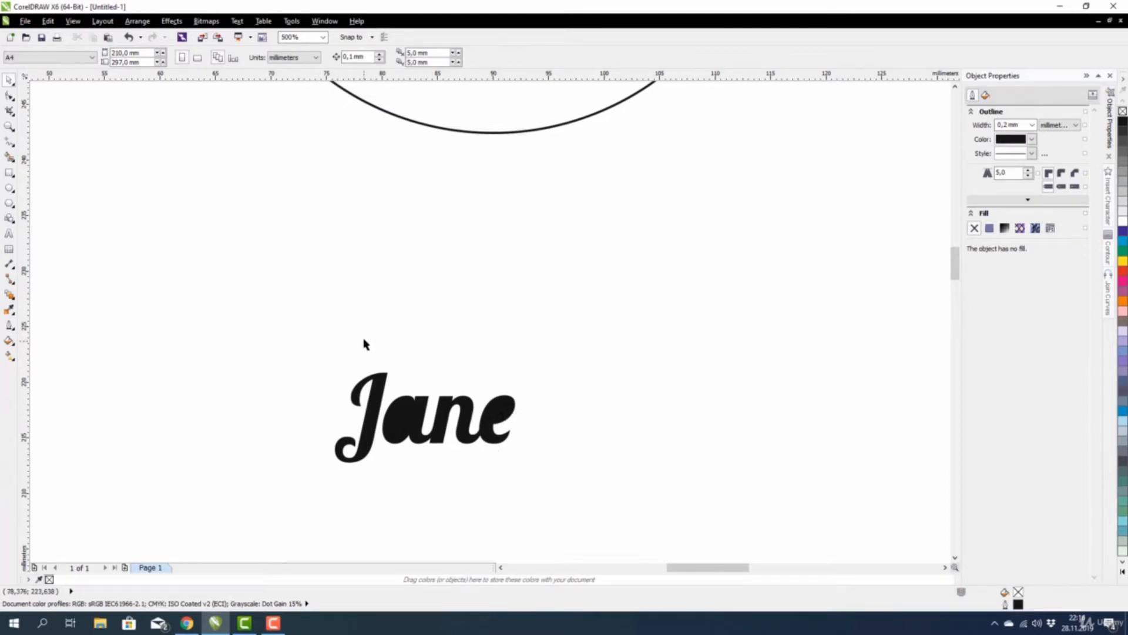
Combine the a and e with their counters so both get their holes back.
drag(364, 339, 448, 471)
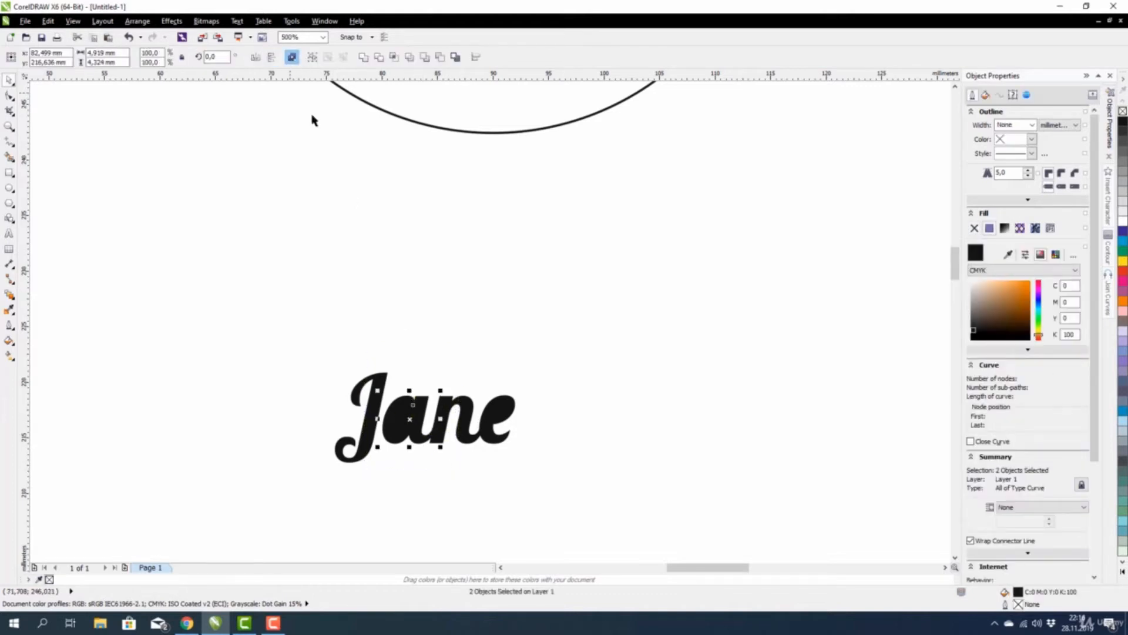
drag(555, 354, 474, 485)
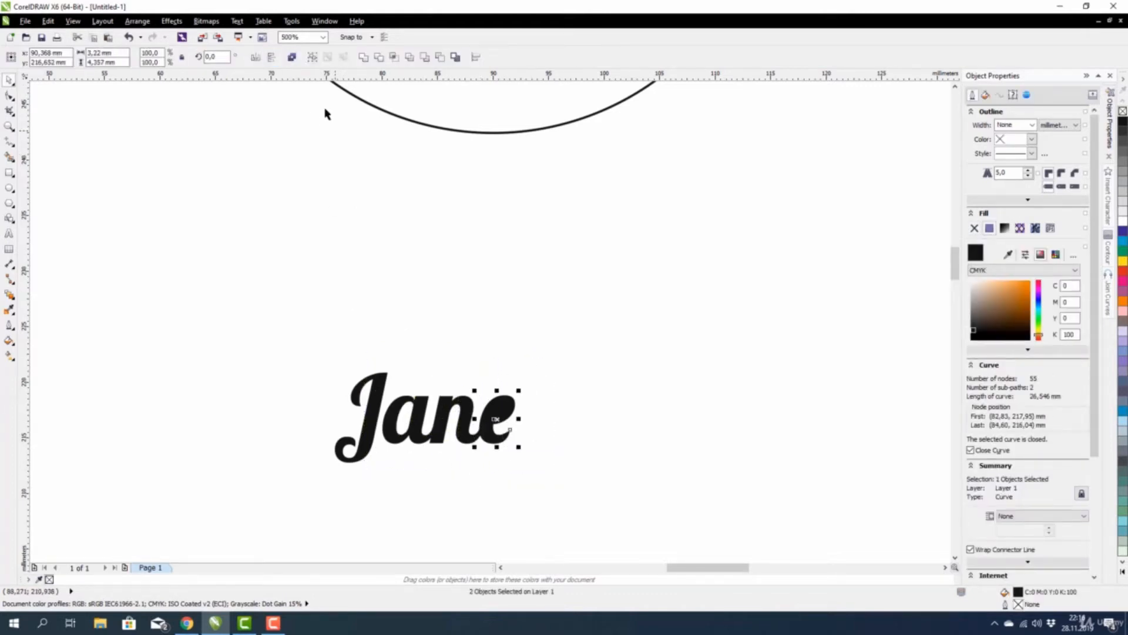
click(292, 57)
click(329, 460)
scroll(359, 459, up, 2)
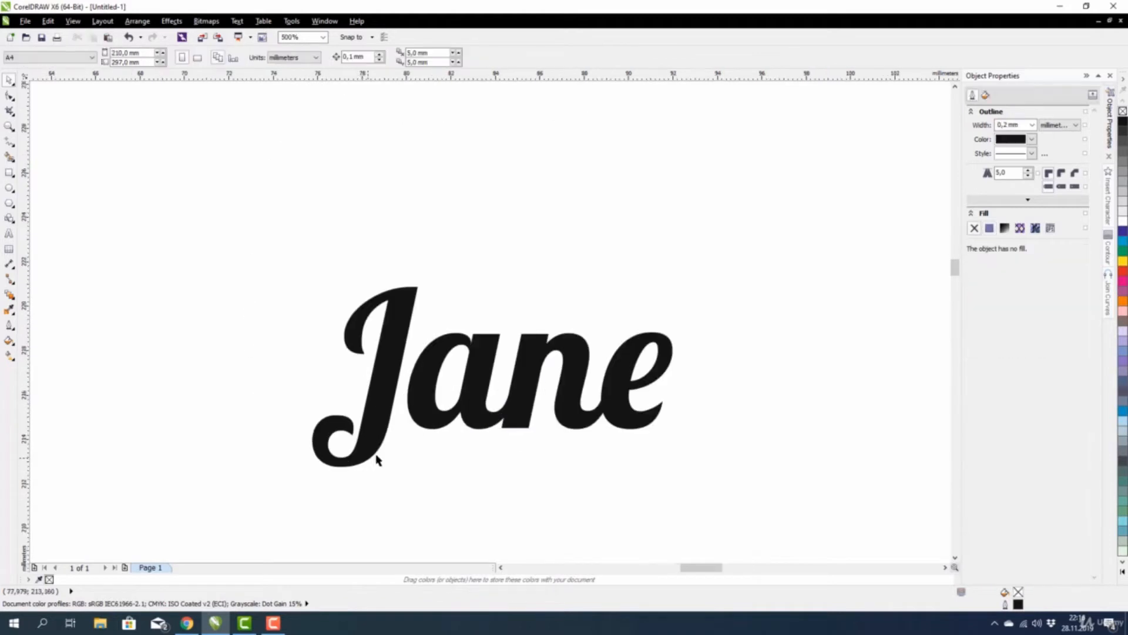
scroll(376, 460, up, 2)
Slide the a left until it touches the J.
click(459, 350)
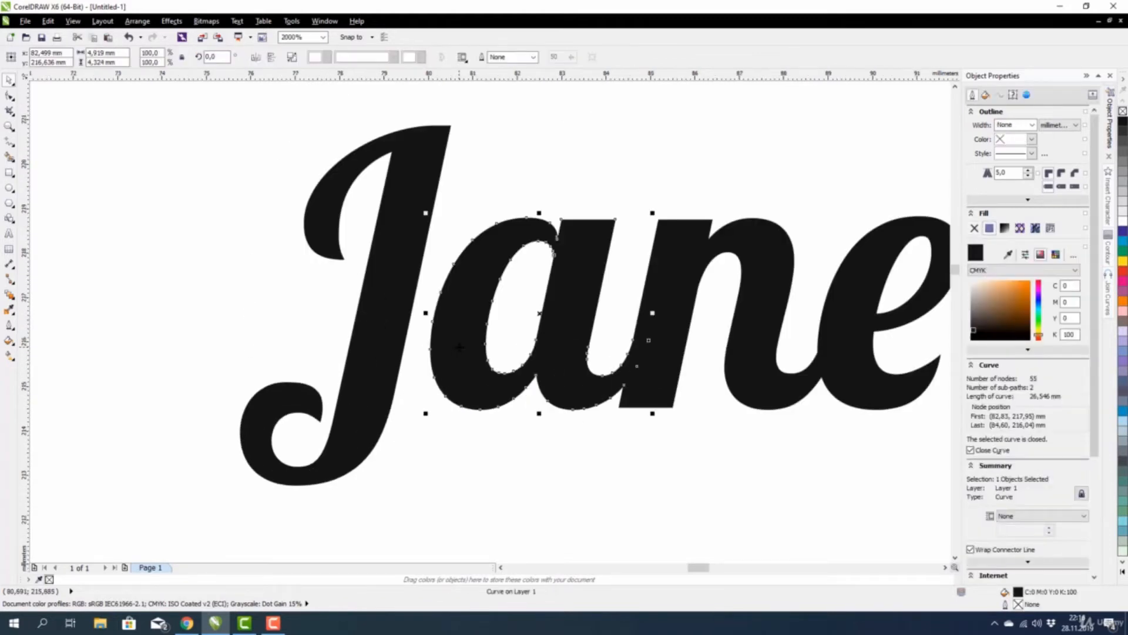
click(458, 470)
click(472, 343)
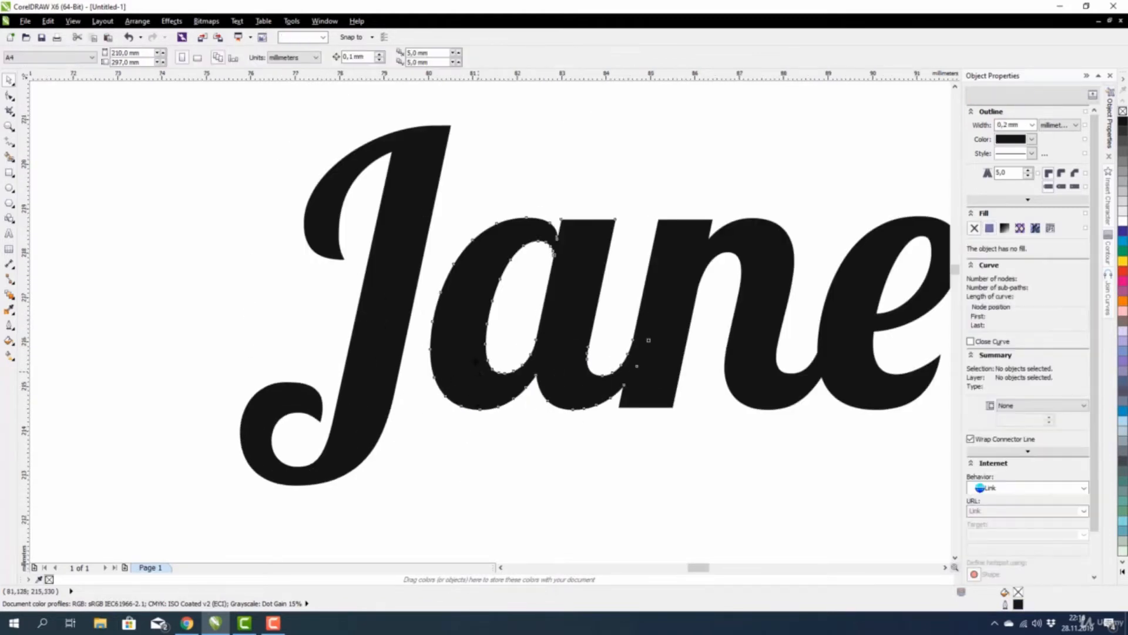
double_click(472, 343)
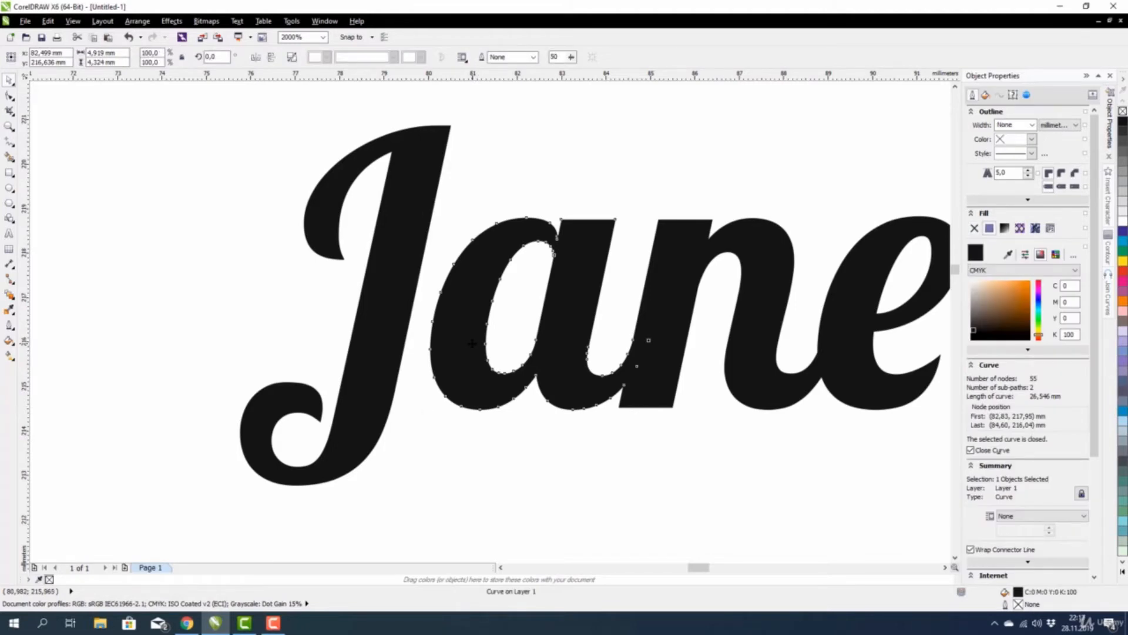
drag(472, 343, 439, 345)
scroll(360, 303, down, 1)
scroll(513, 315, up, 1)
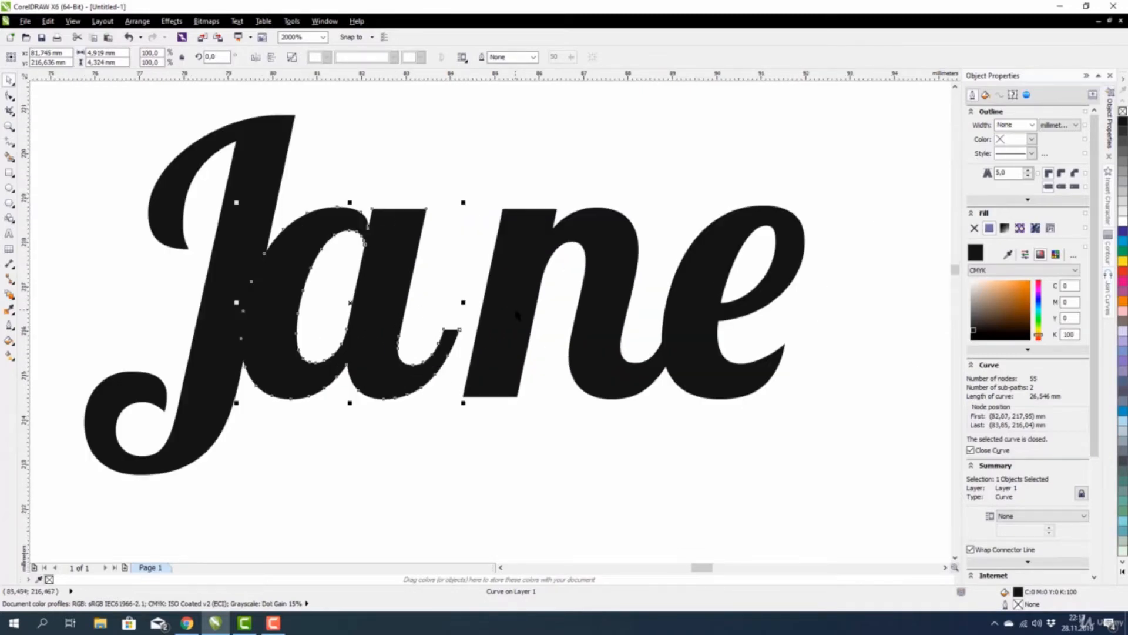
Move the n and e left to overlap their neighbours, then select all four Jane letters.
click(510, 317)
drag(510, 317, 462, 319)
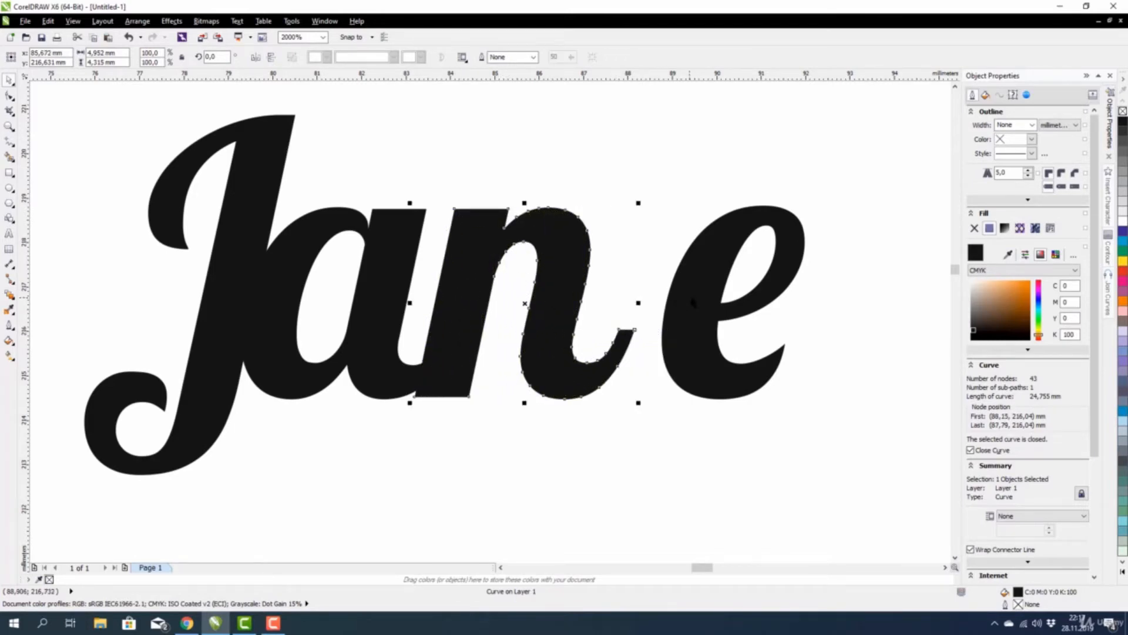
drag(693, 303, 630, 307)
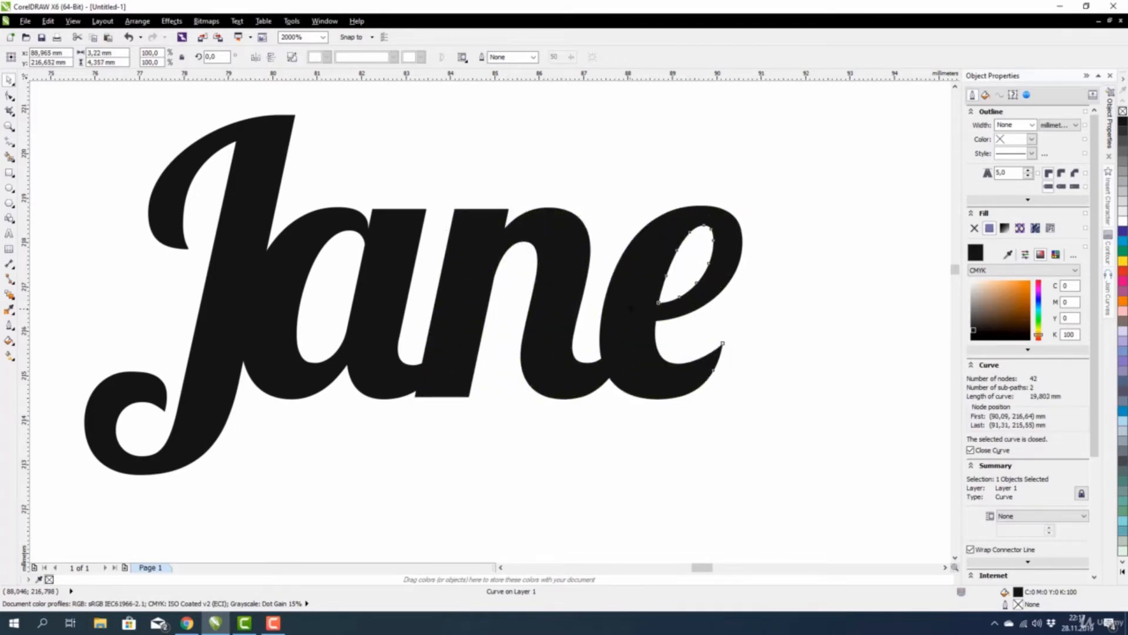
scroll(433, 375, down, 2)
drag(244, 258, 658, 492)
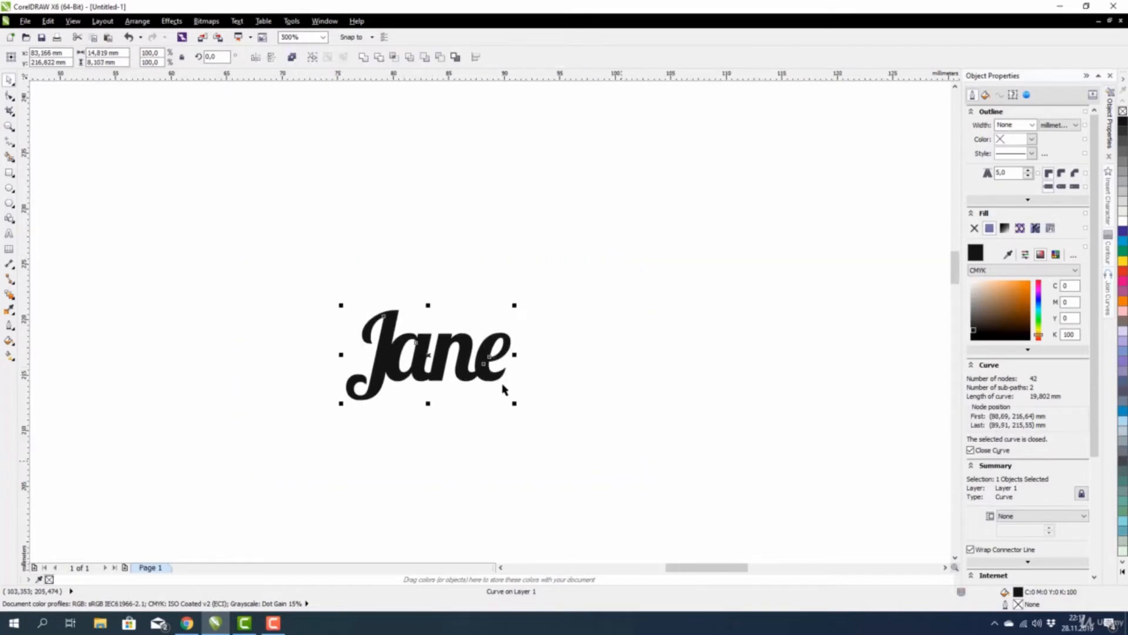
Combine the second name's letters into one curve, set it below the first name, and enlarge it to 229%.
click(362, 57)
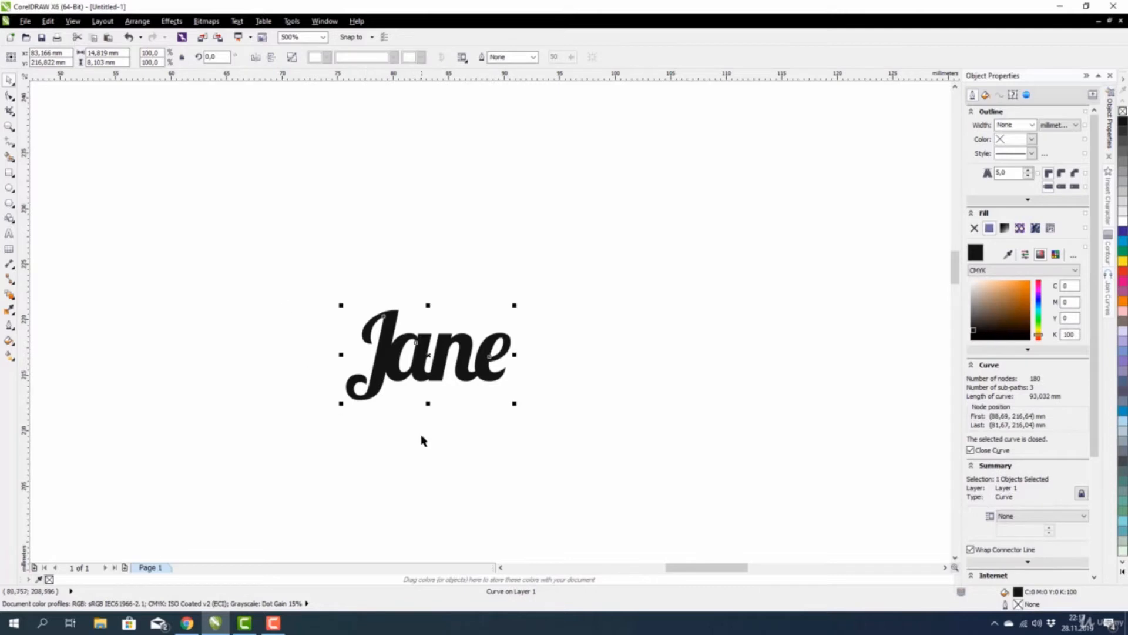
scroll(420, 438, down, 2)
drag(423, 415, 547, 376)
scroll(435, 285, up, 2)
scroll(453, 322, down, 1)
scroll(405, 281, up, 1)
drag(417, 277, 392, 282)
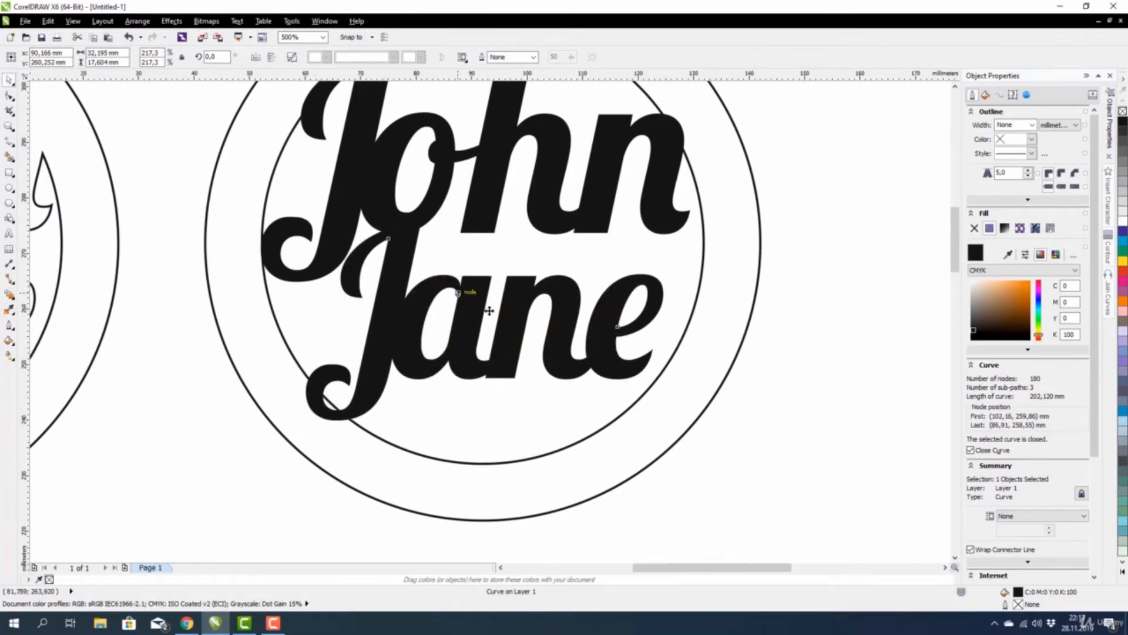
scroll(576, 374, down, 1)
drag(523, 358, 533, 375)
scroll(533, 375, down, 2)
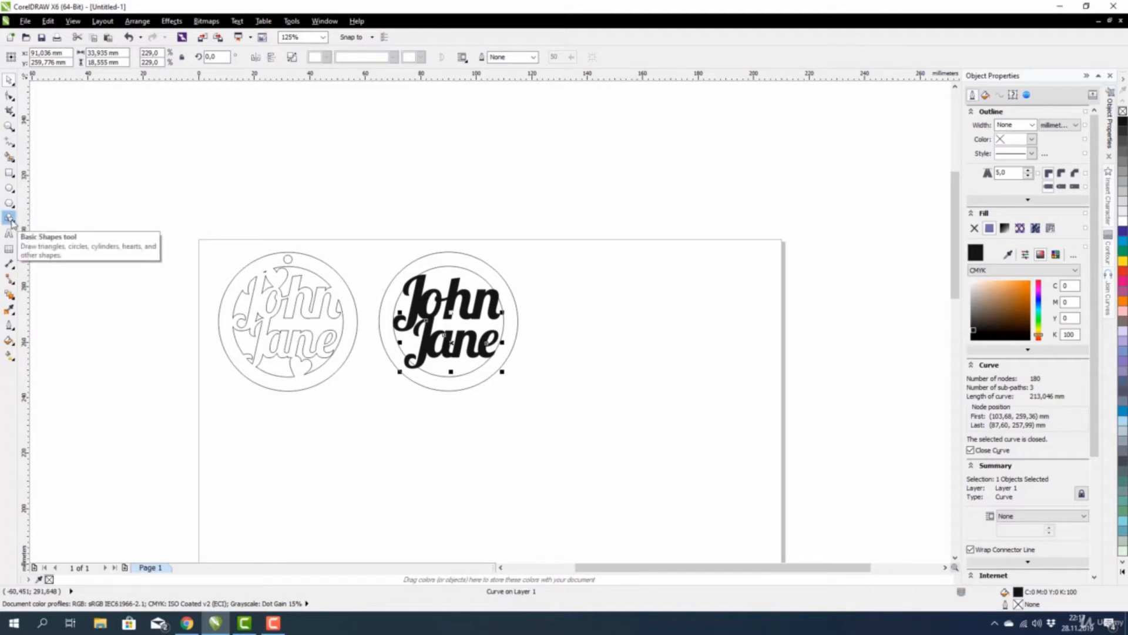
Draw a small heart with the Perfect Shapes heart beside the circle.
click(10, 219)
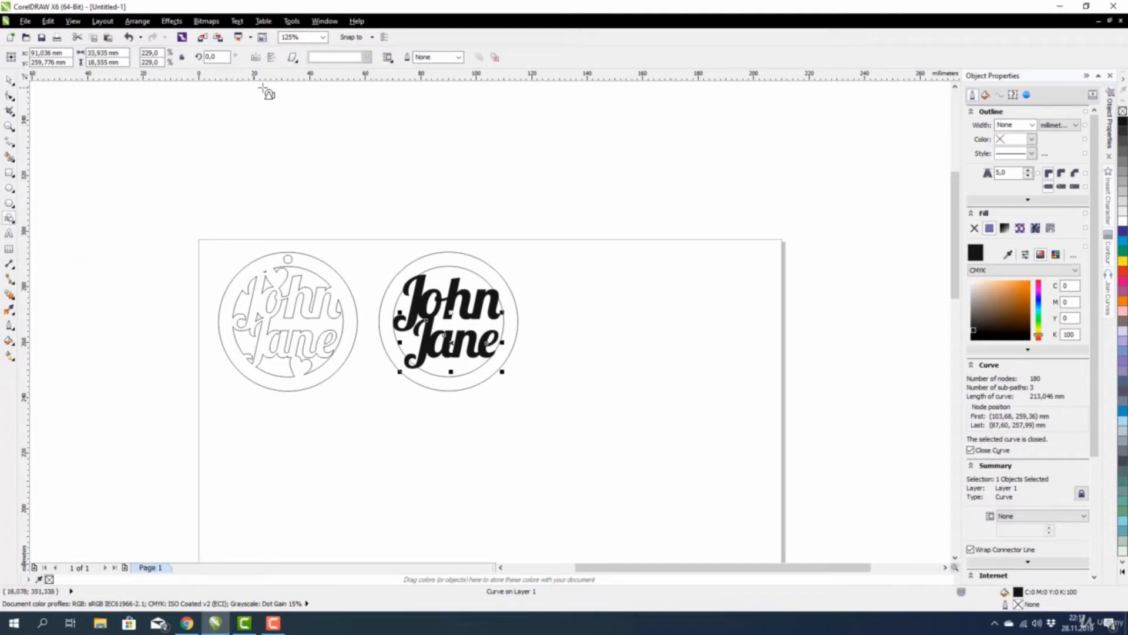
click(292, 58)
click(310, 114)
scroll(629, 338, up, 2)
drag(433, 229, 468, 266)
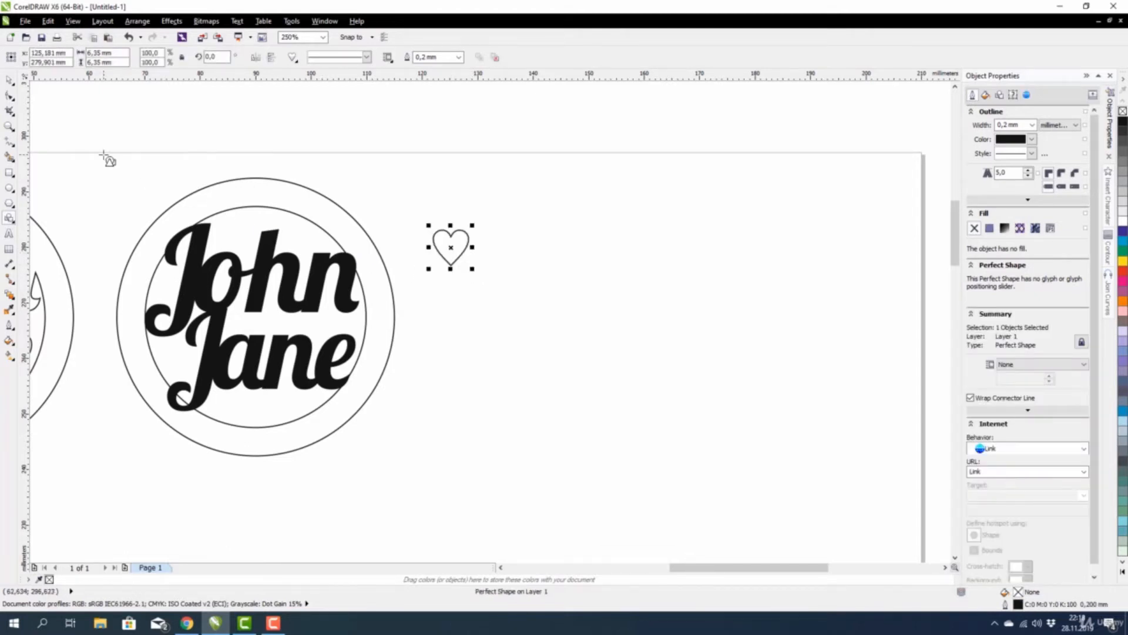
Move the heart to the top of the circle, tilt it about 25°, and seat it on the inner ring.
click(8, 81)
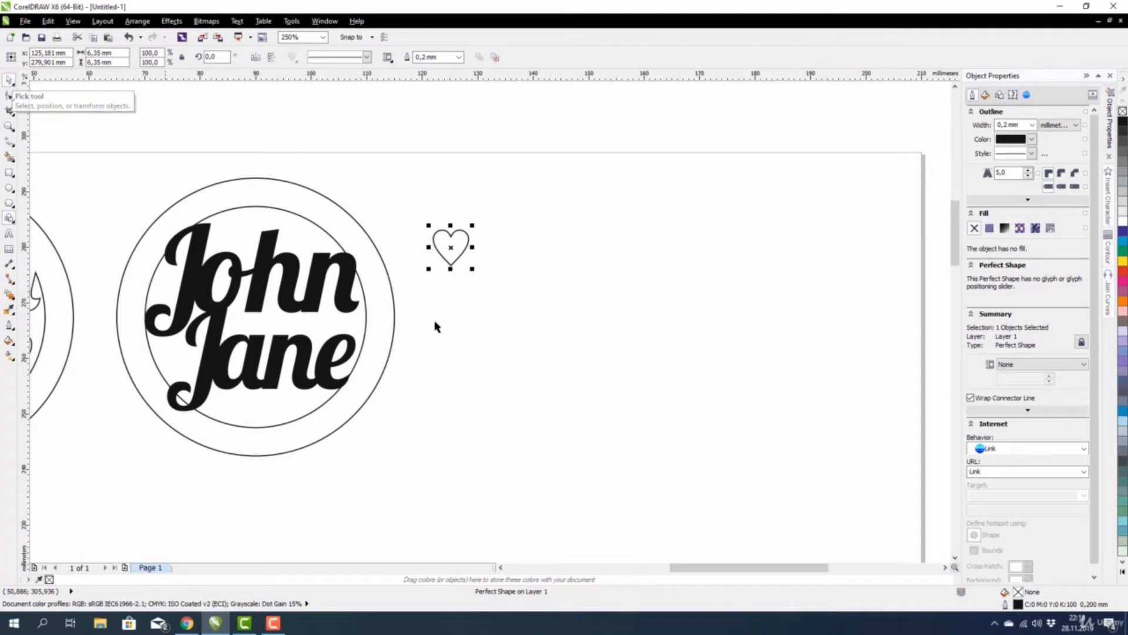
drag(453, 248, 249, 227)
scroll(224, 228, up, 2)
scroll(388, 263, down, 1)
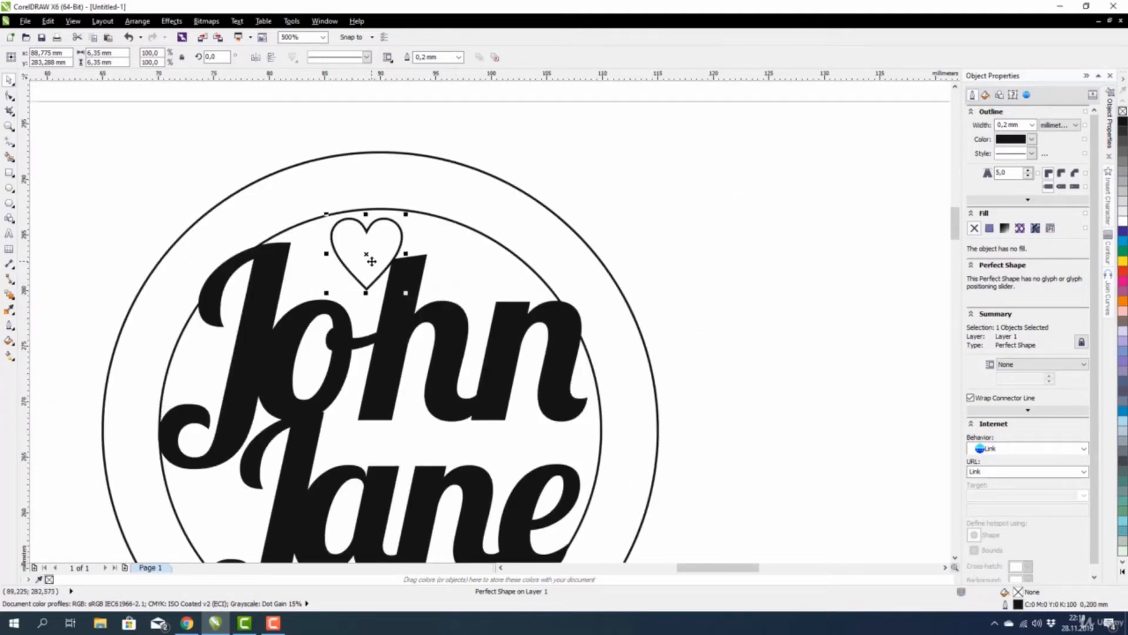
click(367, 267)
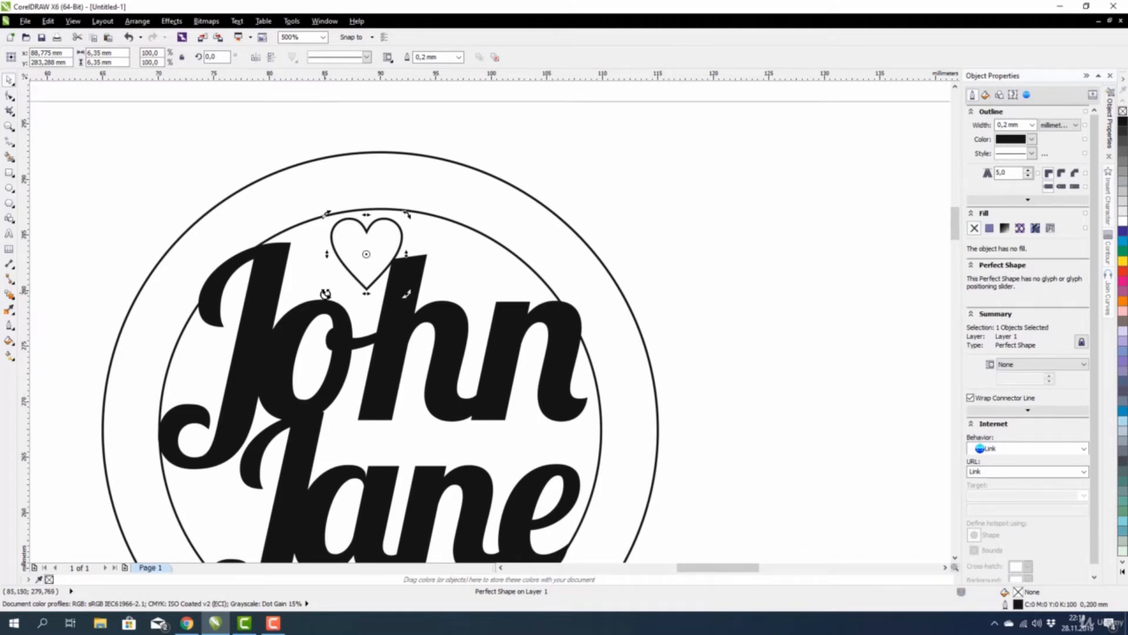
drag(325, 294, 351, 305)
scroll(371, 215, up, 1)
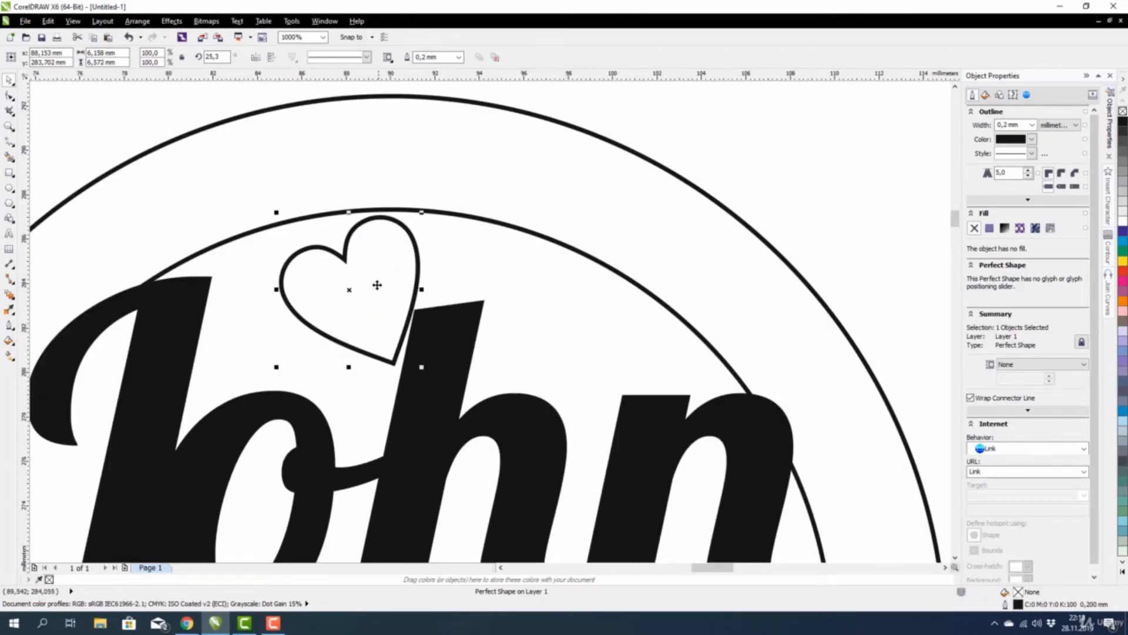
drag(355, 306, 372, 303)
scroll(393, 247, down, 2)
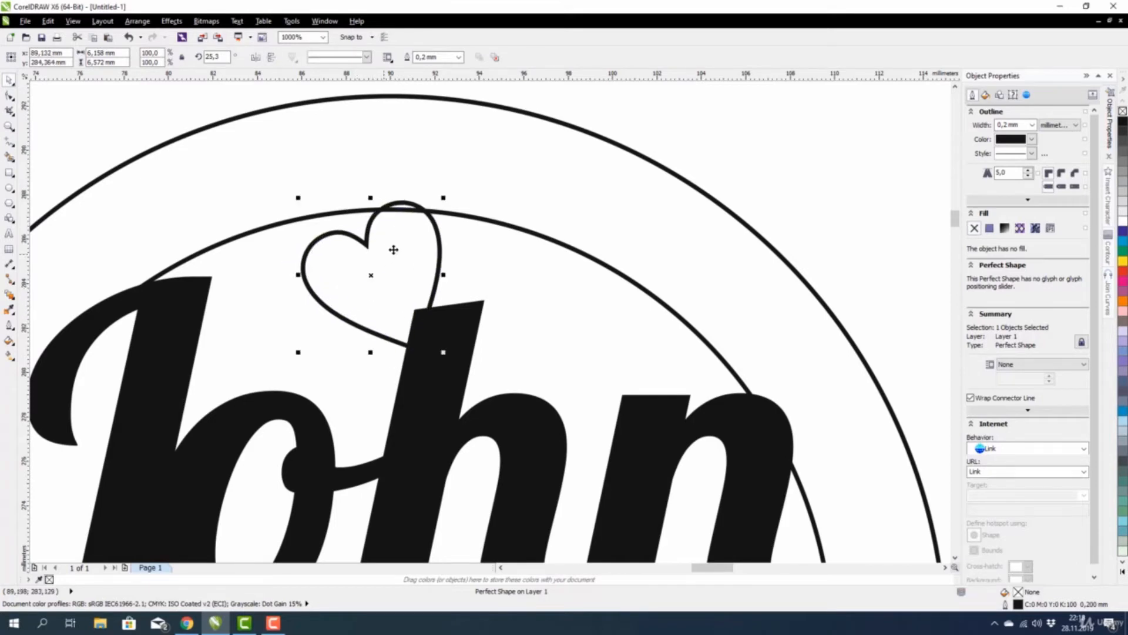
Place a 130% copy of the heart below the second name and delete the extra copy.
drag(398, 351, 400, 441)
scroll(392, 471, up, 1)
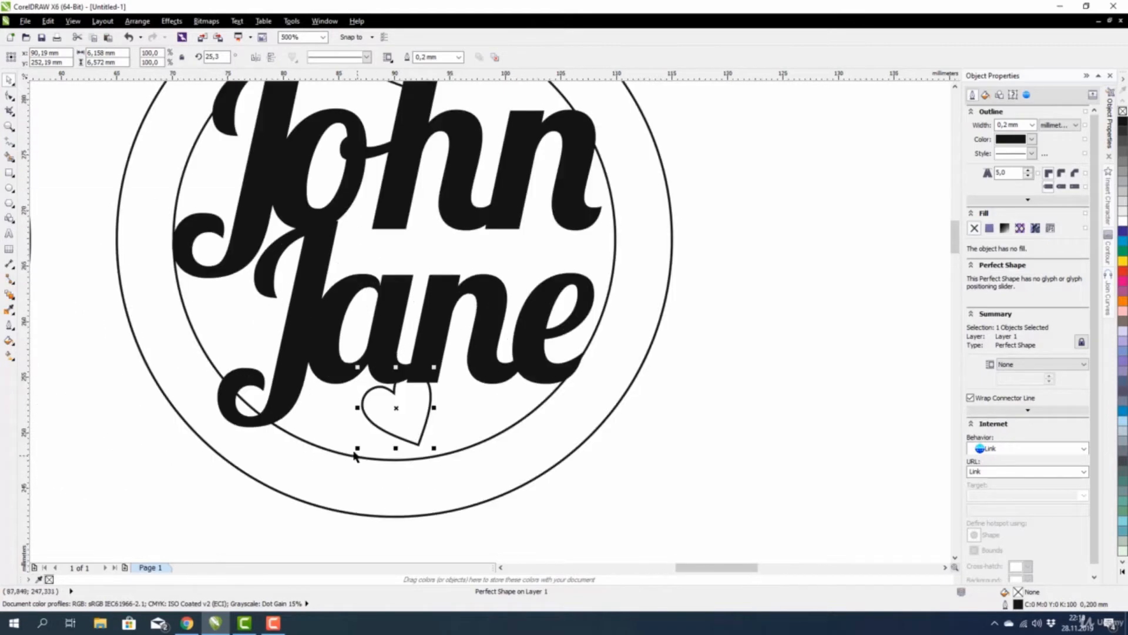
drag(357, 449, 336, 470)
scroll(411, 430, down, 1)
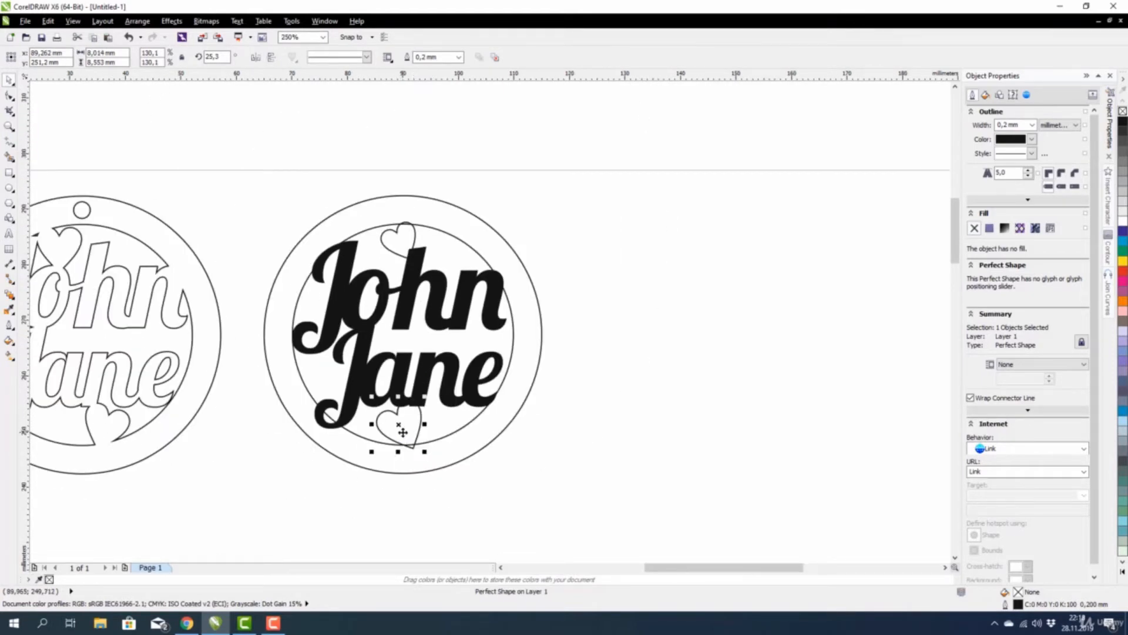
drag(403, 433, 638, 344)
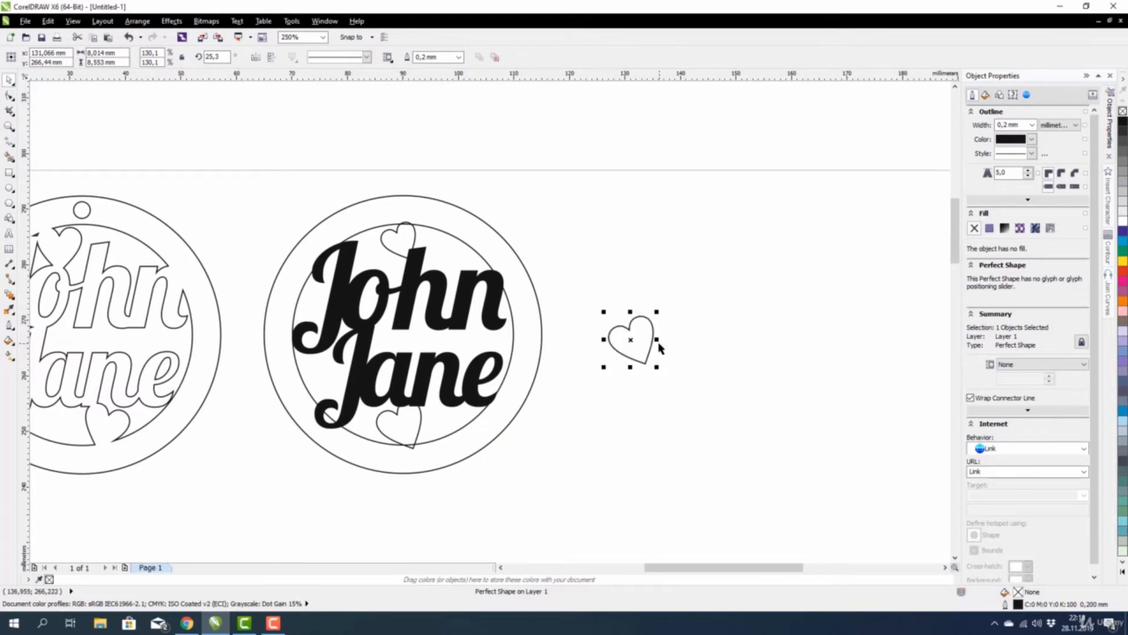
key(Delete)
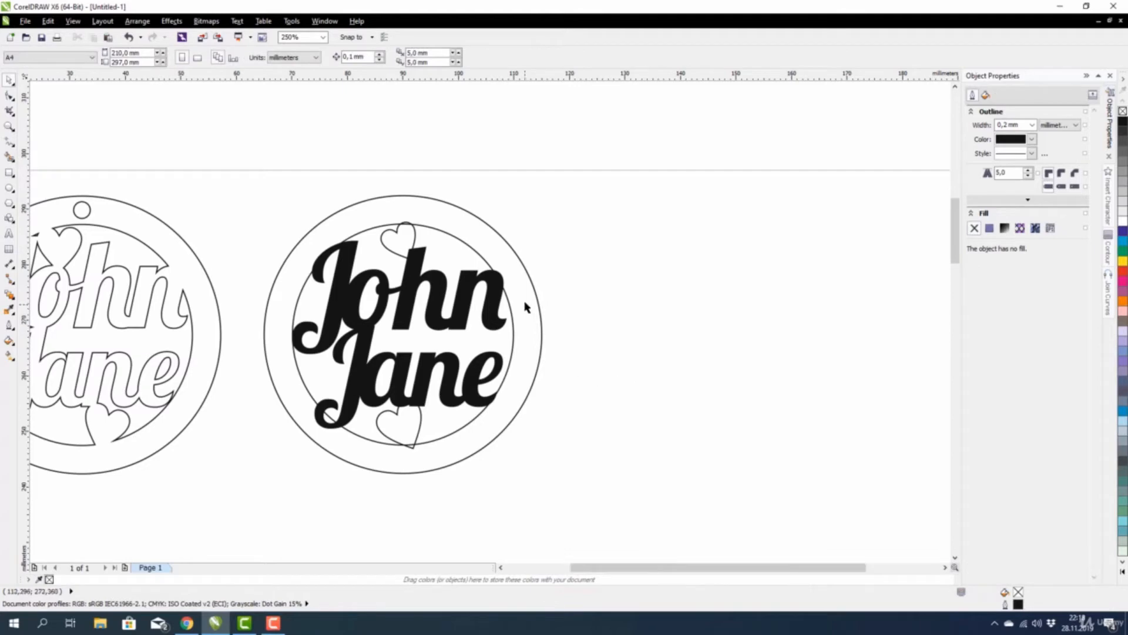
scroll(526, 306, down, 2)
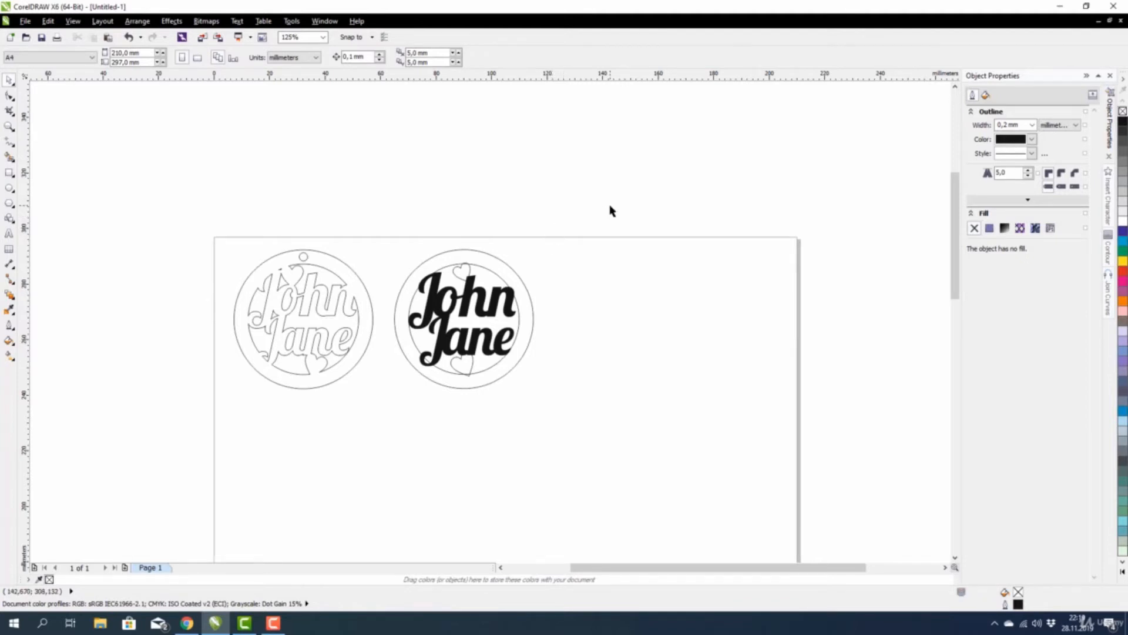
drag(610, 205, 386, 469)
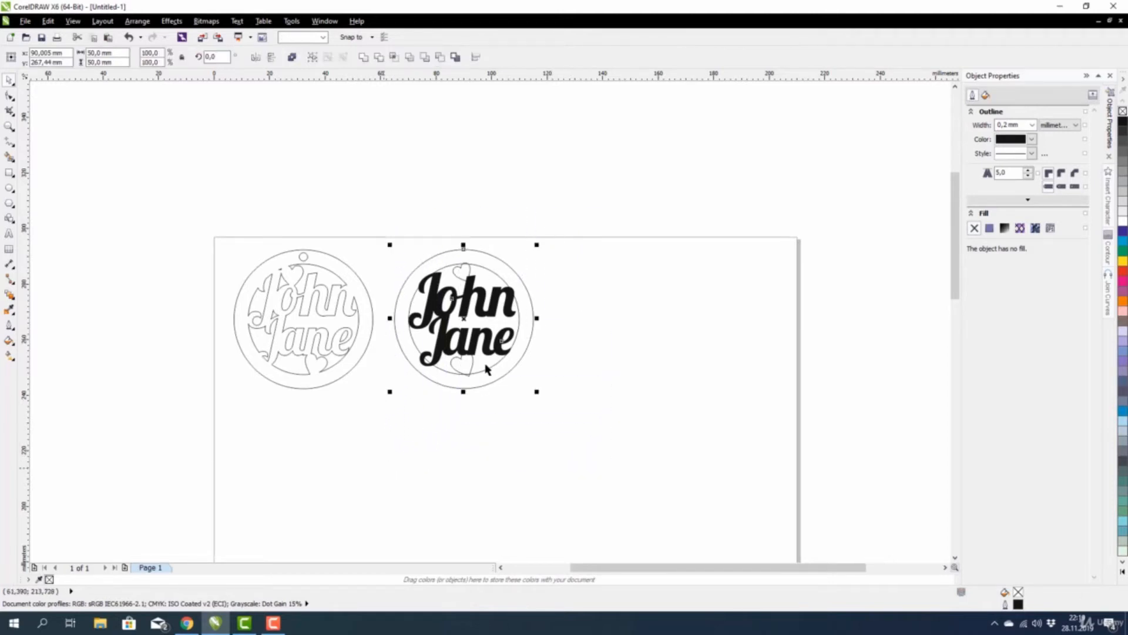
click(363, 57)
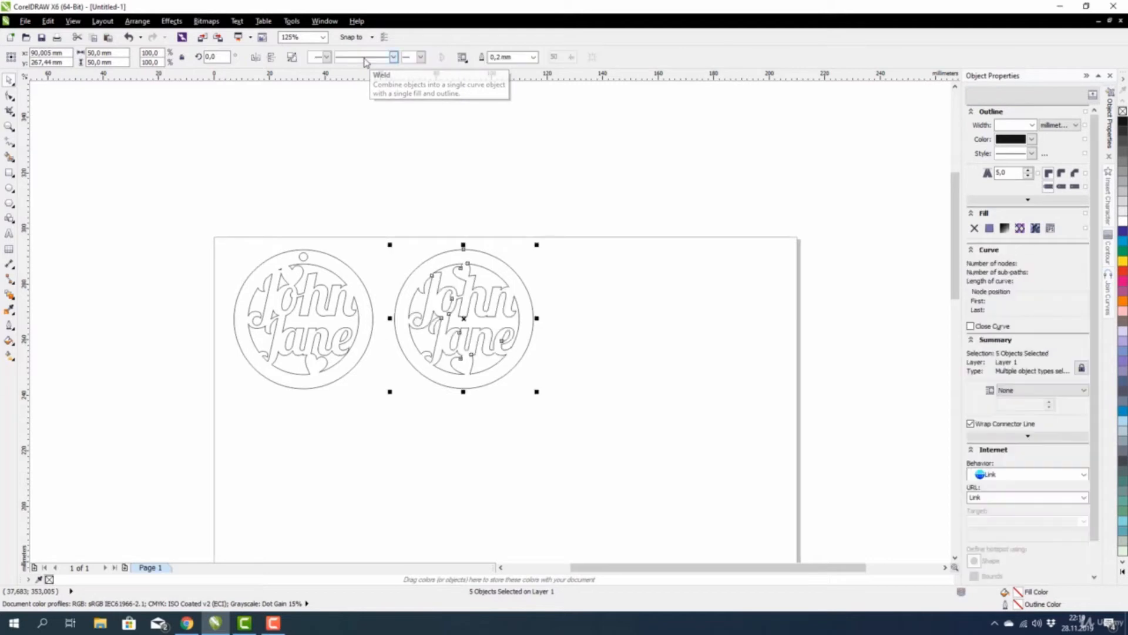
click(404, 163)
scroll(449, 302, up, 2)
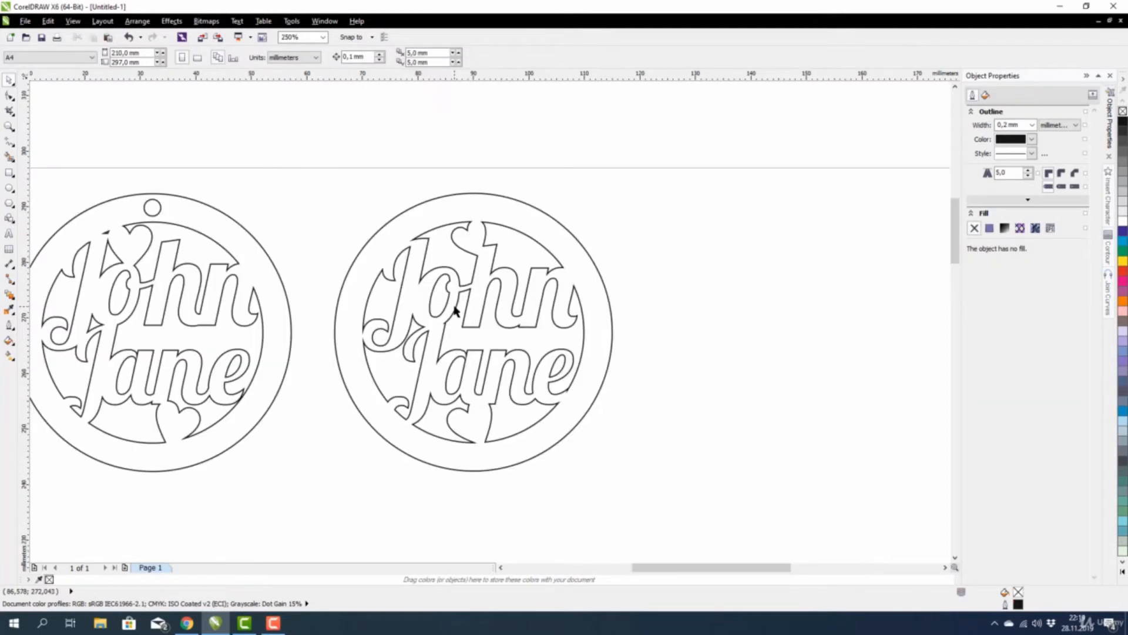
scroll(460, 292, down, 2)
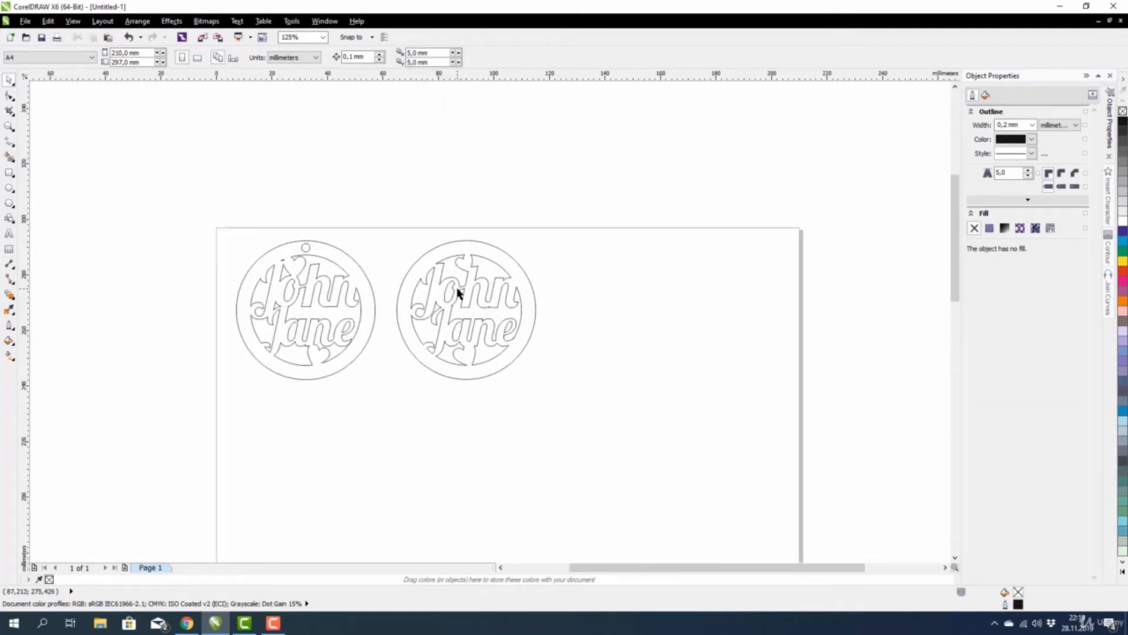
scroll(292, 261, up, 2)
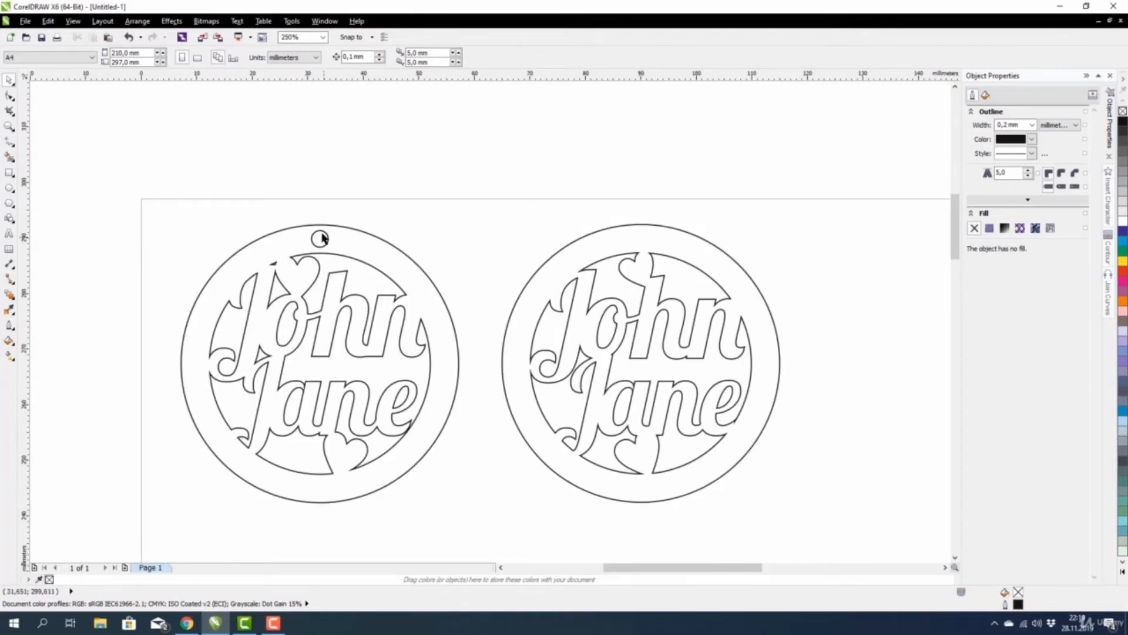
scroll(324, 243, down, 2)
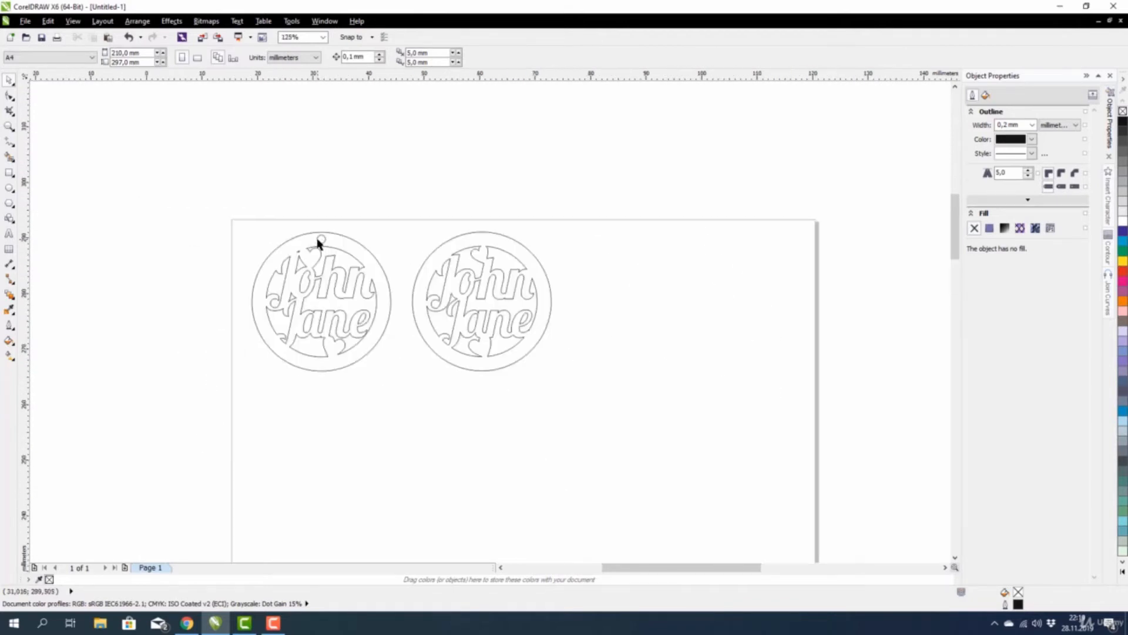
scroll(324, 242, up, 4)
scroll(325, 241, down, 1)
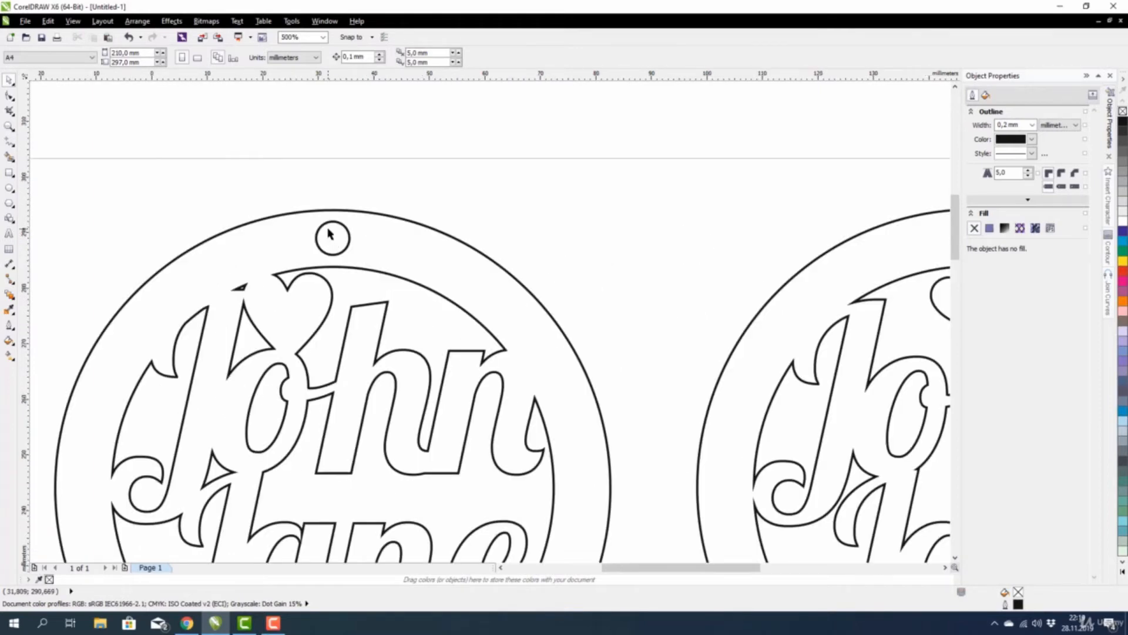
scroll(330, 235, down, 1)
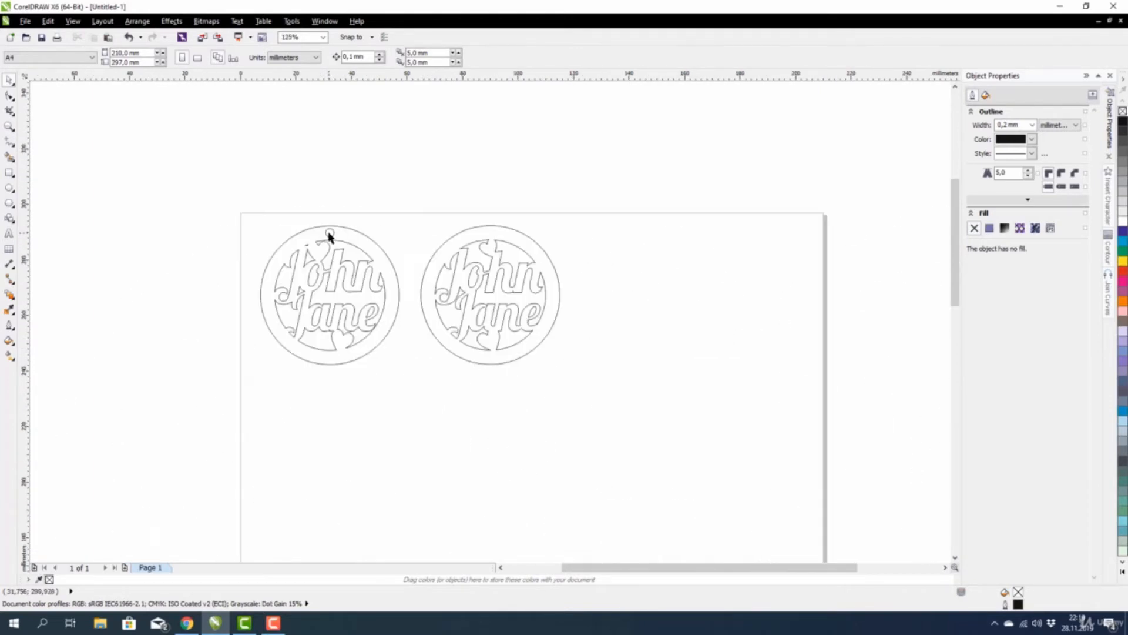
scroll(326, 241, up, 1)
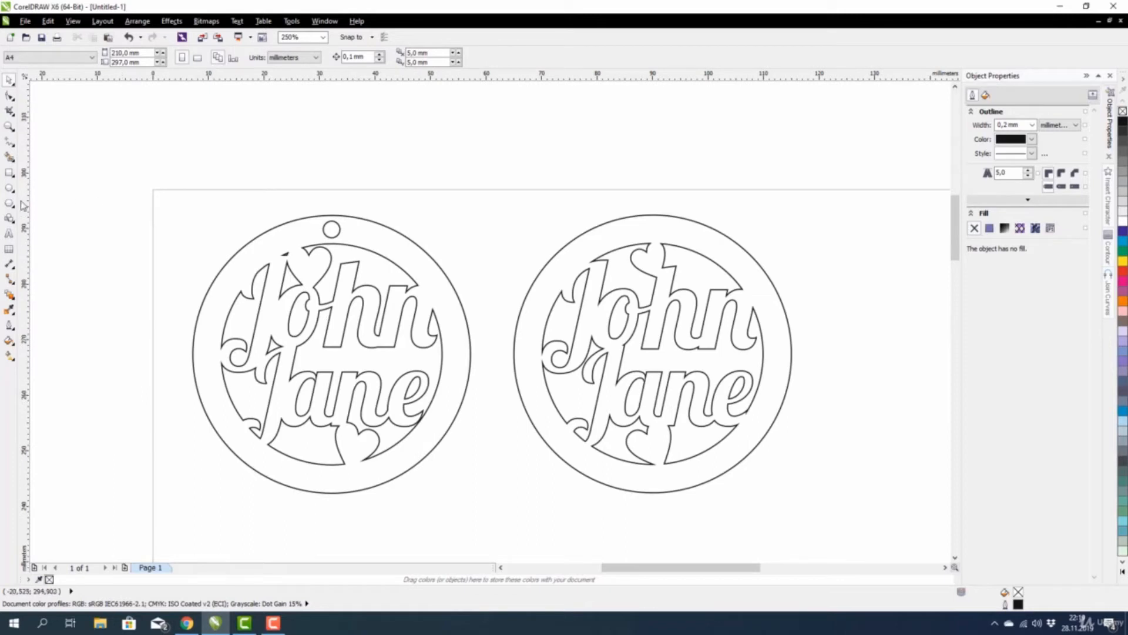
Draw a small circle above the right ornament and set its width to 3 mm.
click(9, 187)
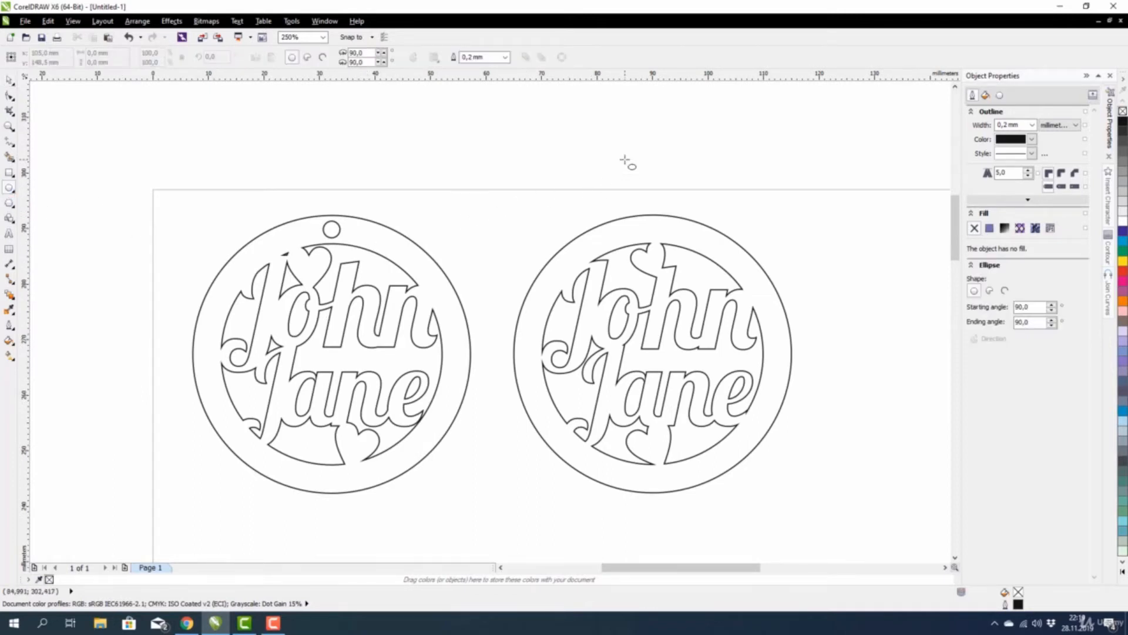
mouse_move(626, 161)
mouse_down()
mouse_move(645, 179)
mouse_move(636, 173)
mouse_up()
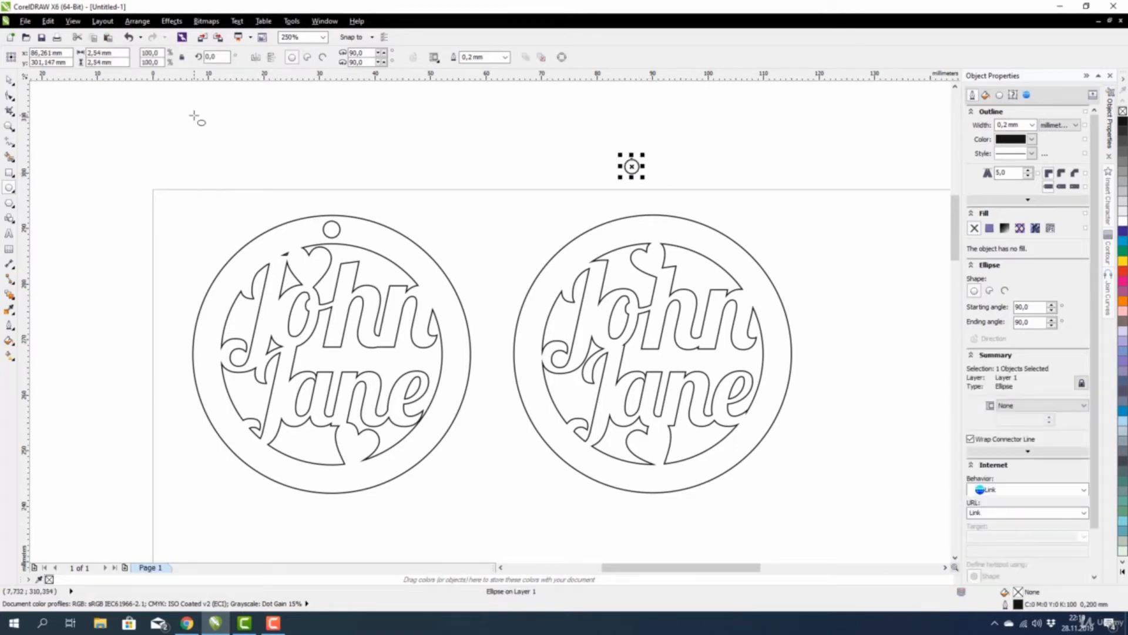
double_click(119, 54)
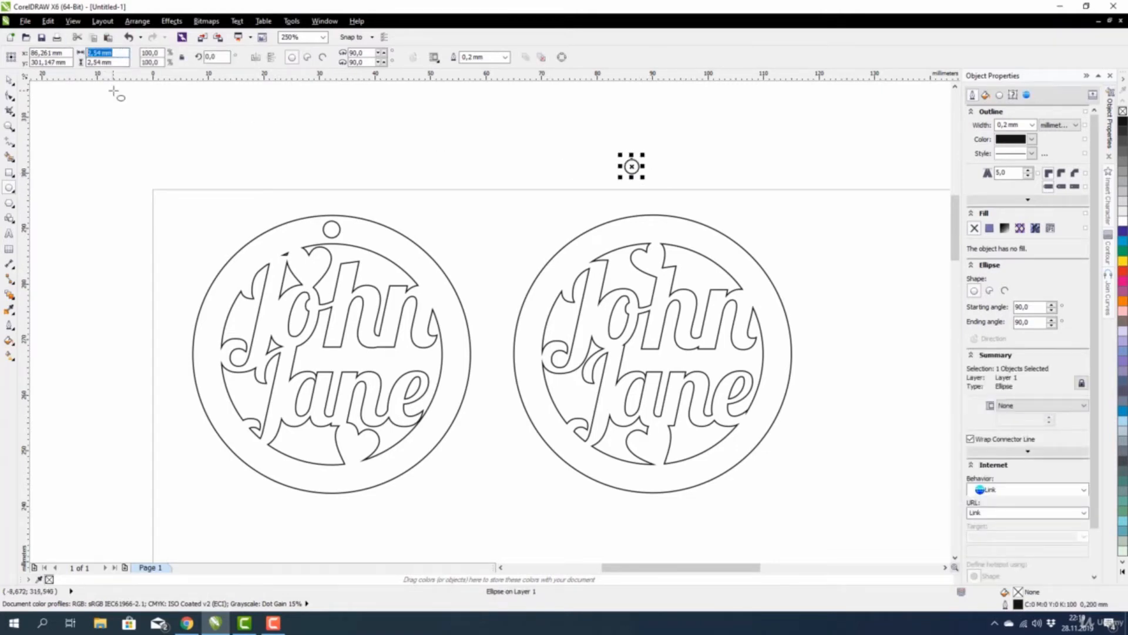
text(3)
key(Return)
Centre the 3 mm circle over the right ornament's outer circle with C.
click(9, 79)
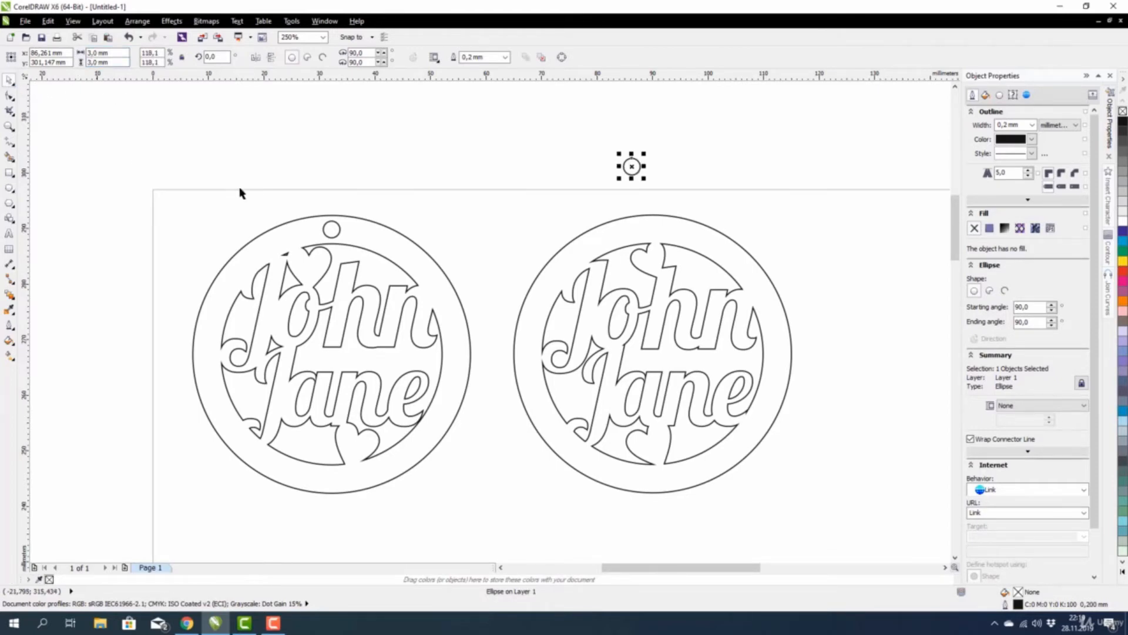
click(504, 175)
drag(565, 140, 705, 204)
shift+click(613, 238)
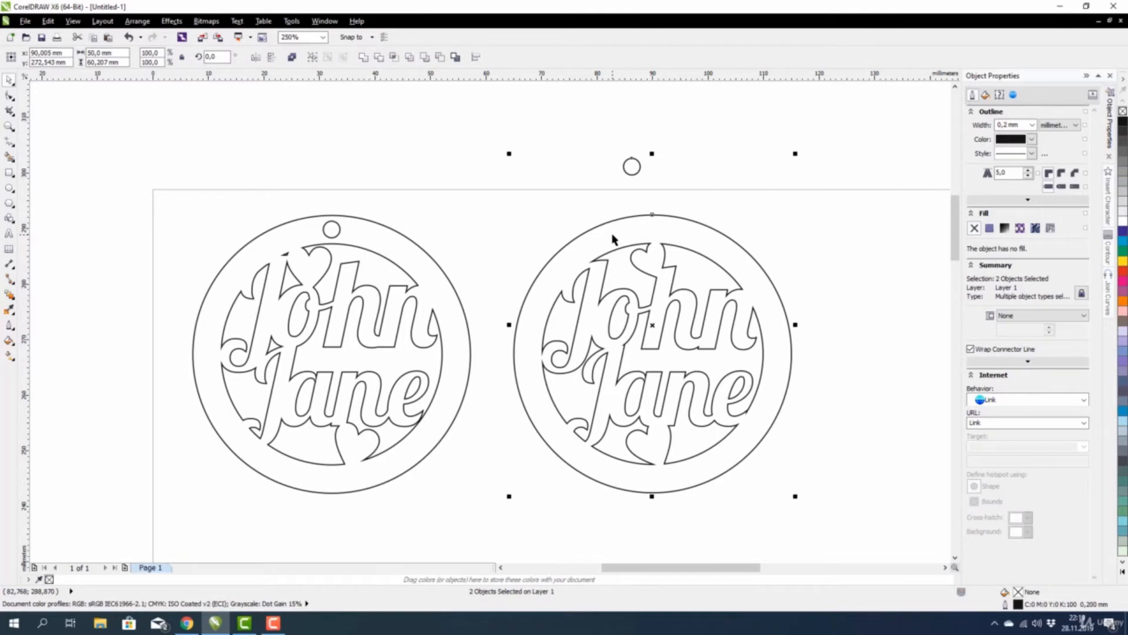
key(c)
Move the small circle down onto the ornament's top rim and check the ornament's parts.
click(577, 118)
drag(577, 116, 697, 202)
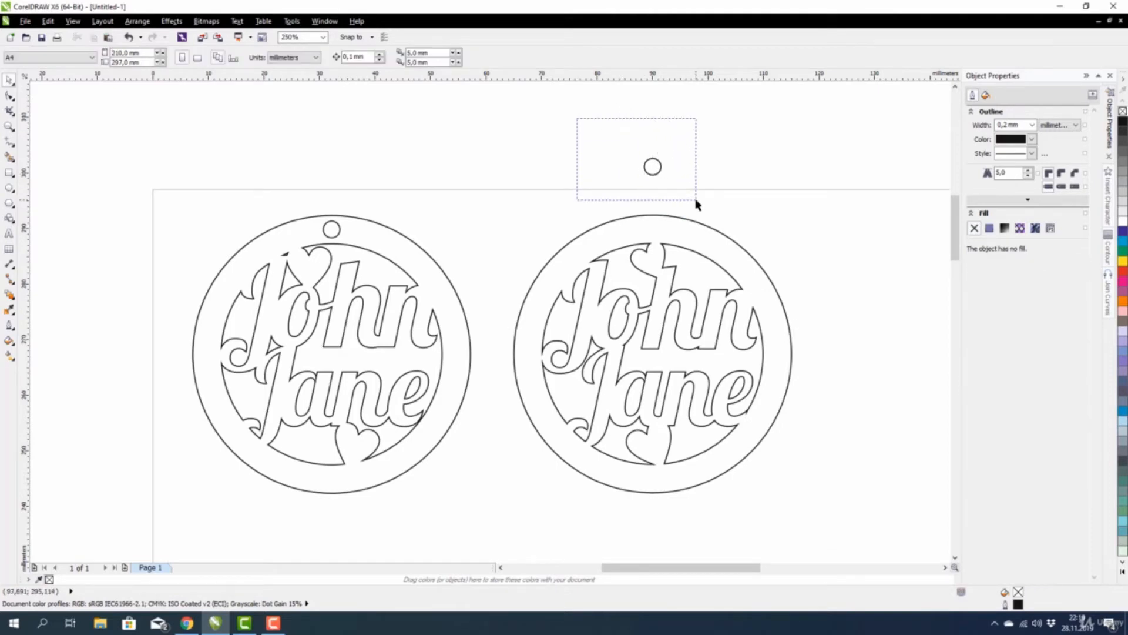
drag(652, 169, 654, 229)
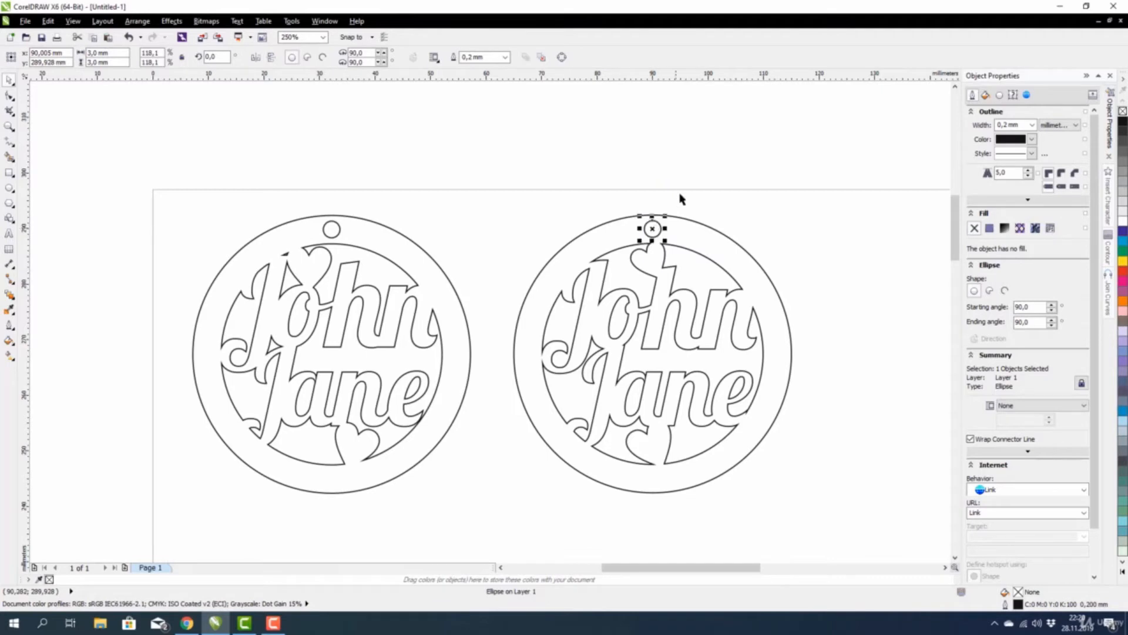
click(680, 195)
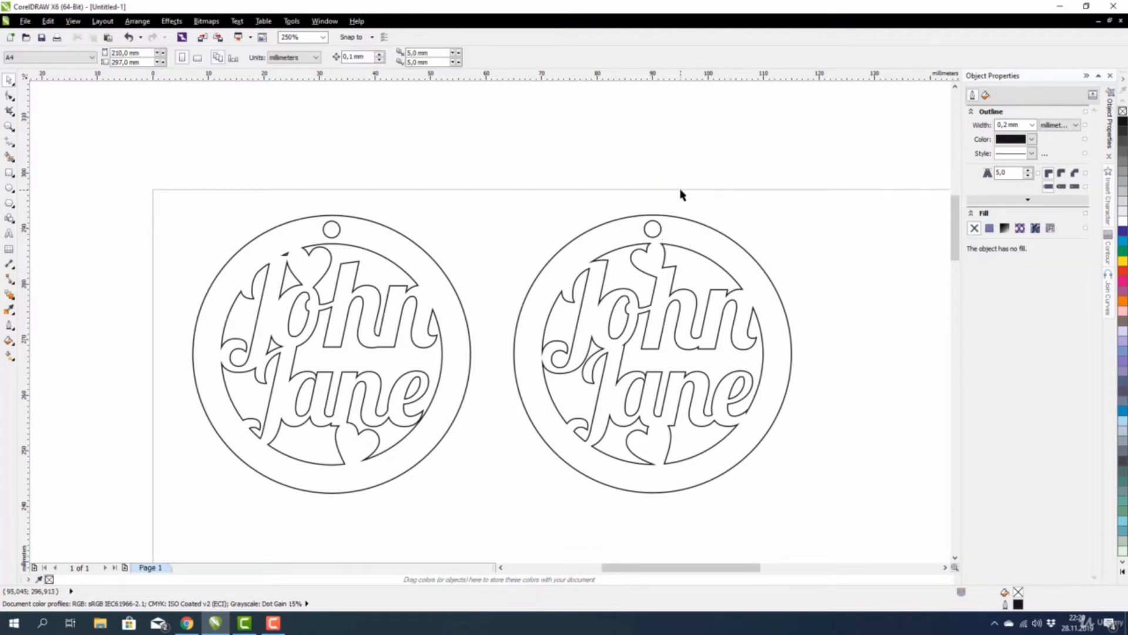
scroll(606, 183, down, 3)
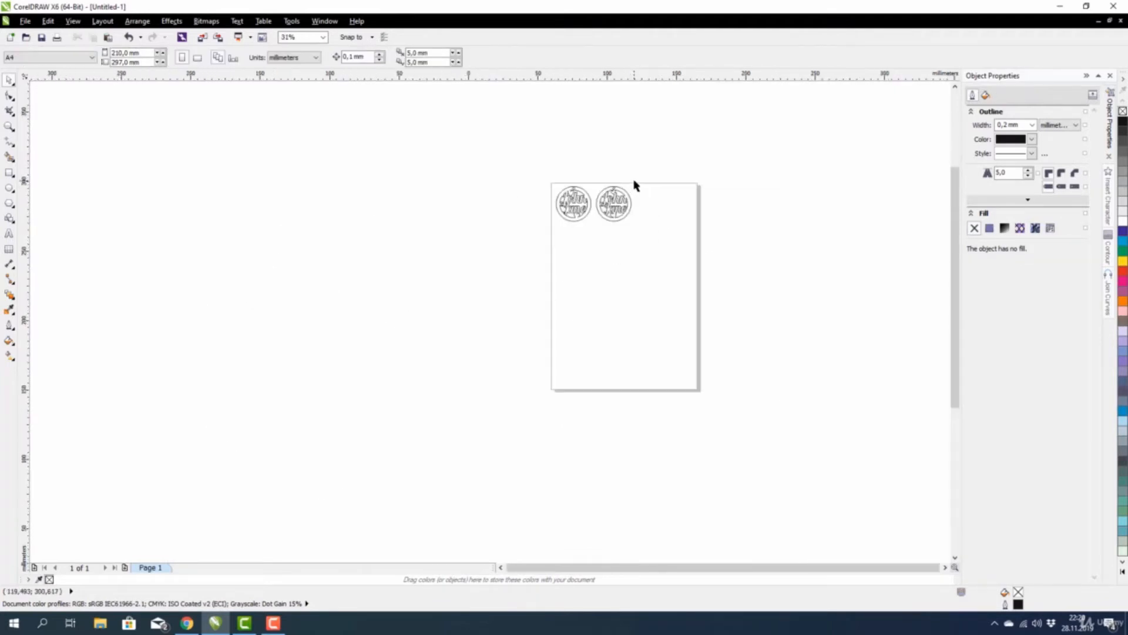
scroll(635, 185, up, 2)
drag(685, 155, 471, 395)
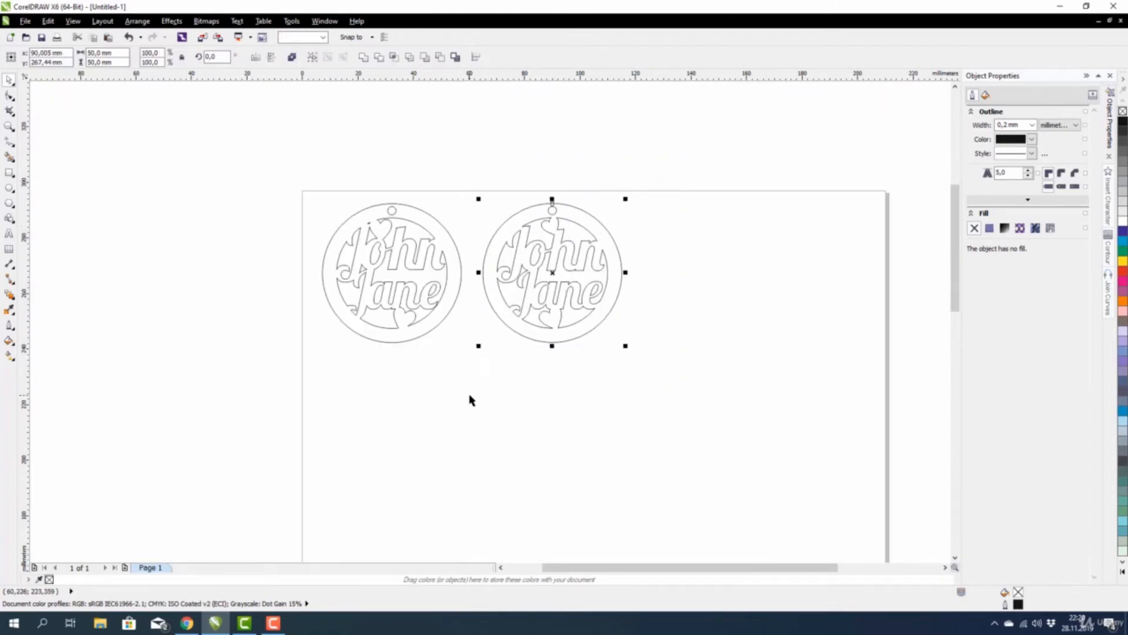
click(471, 399)
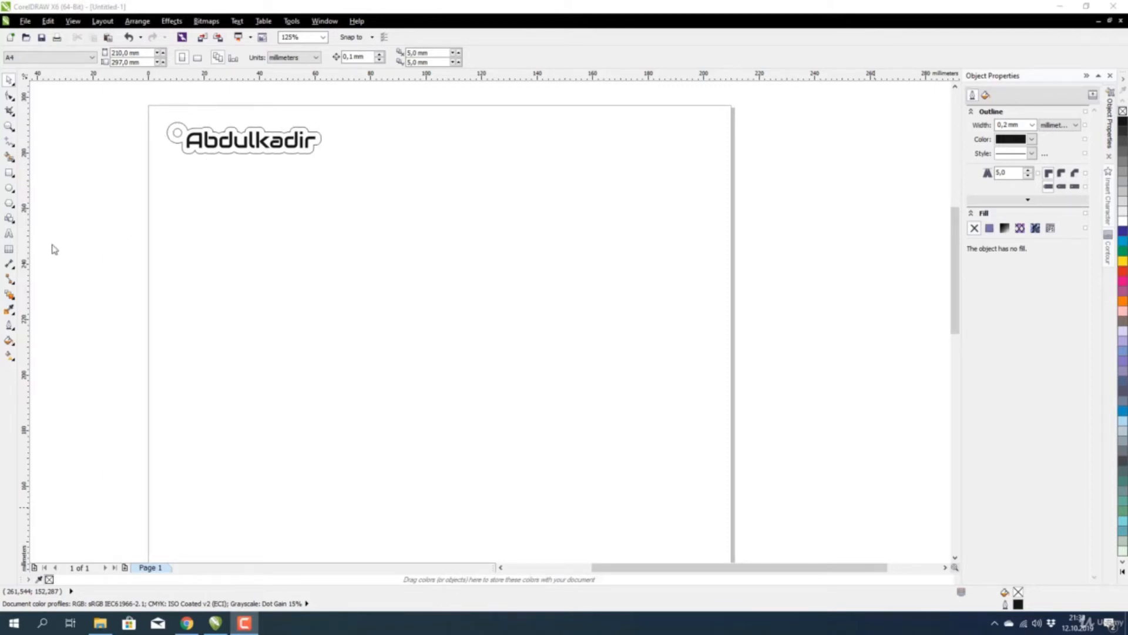
Pick the Text tool on the page holding the outlined name tag.
click(9, 235)
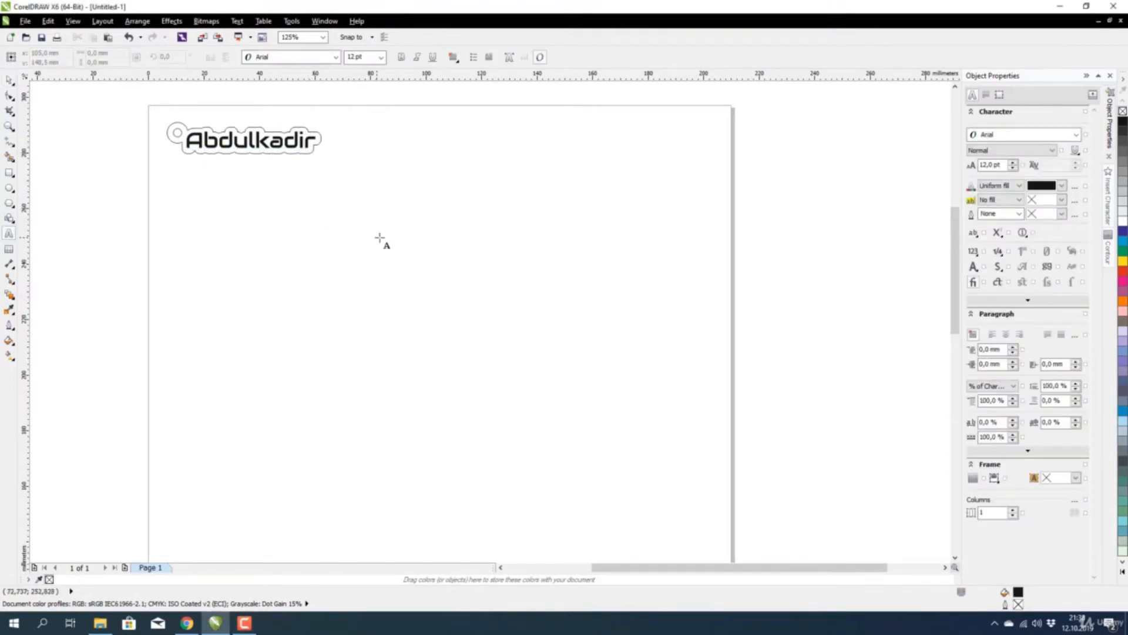
Type a first name and a surname as two lines of text beside the tag.
click(394, 202)
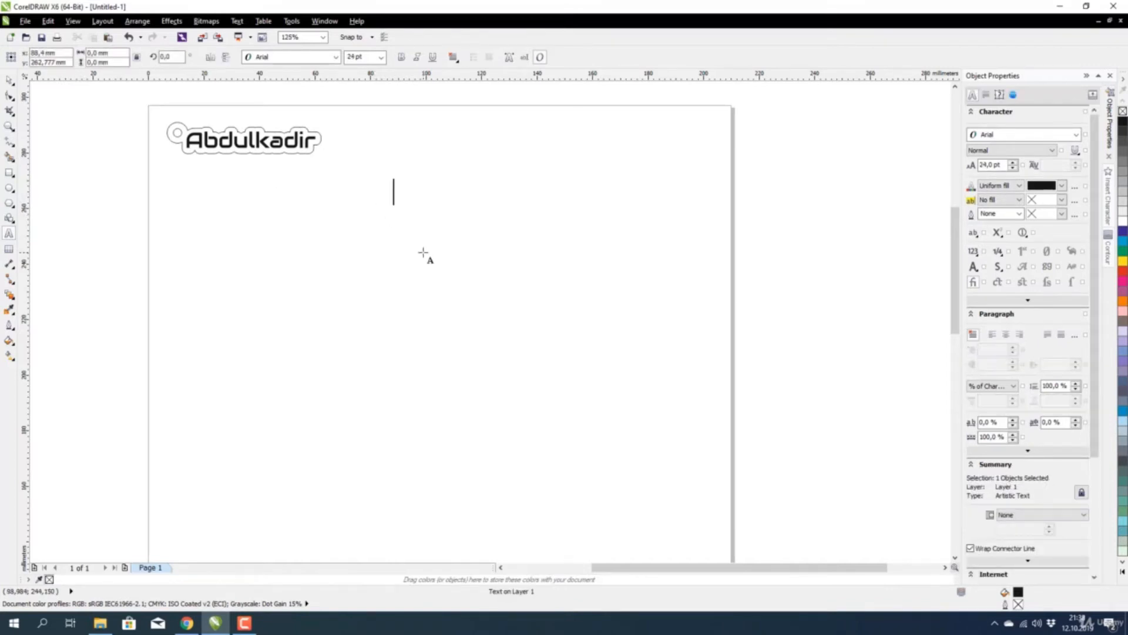
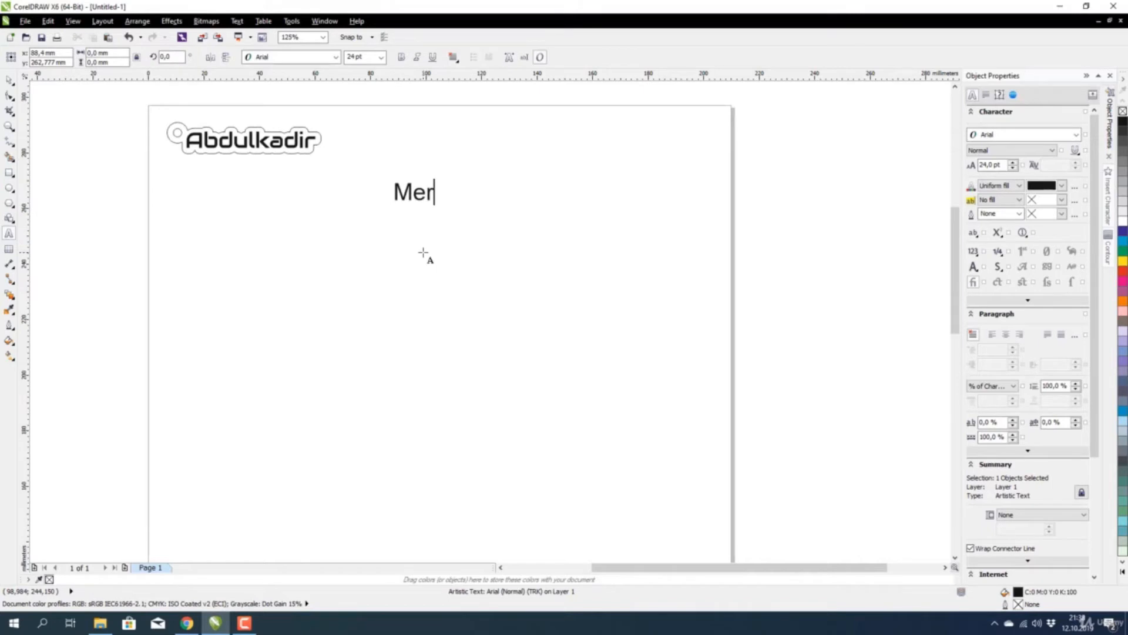
key(Return)
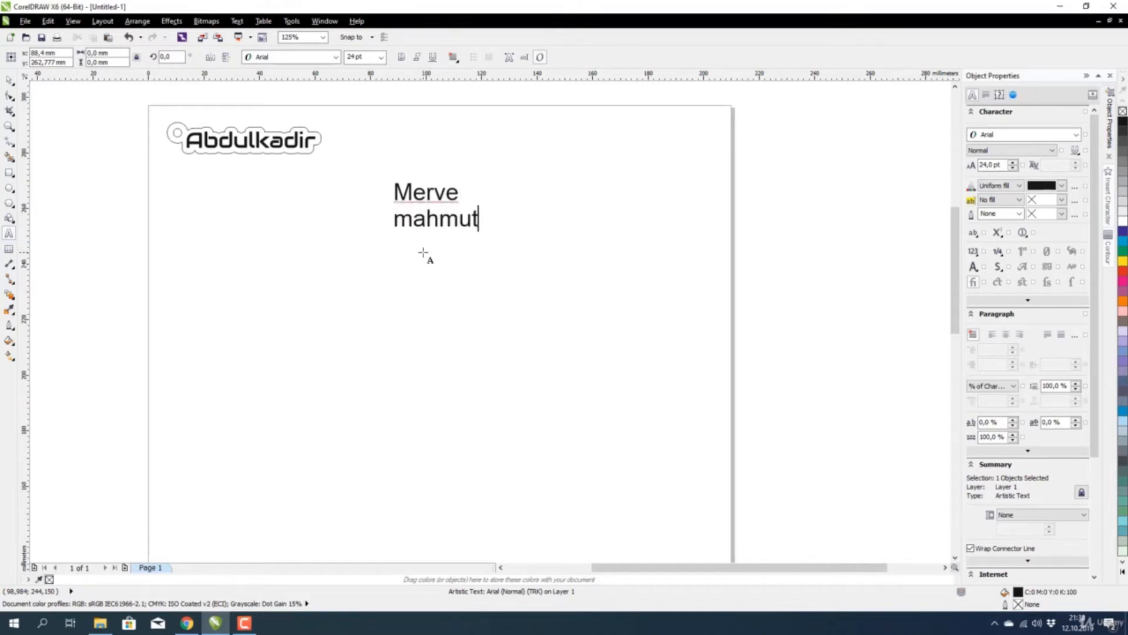
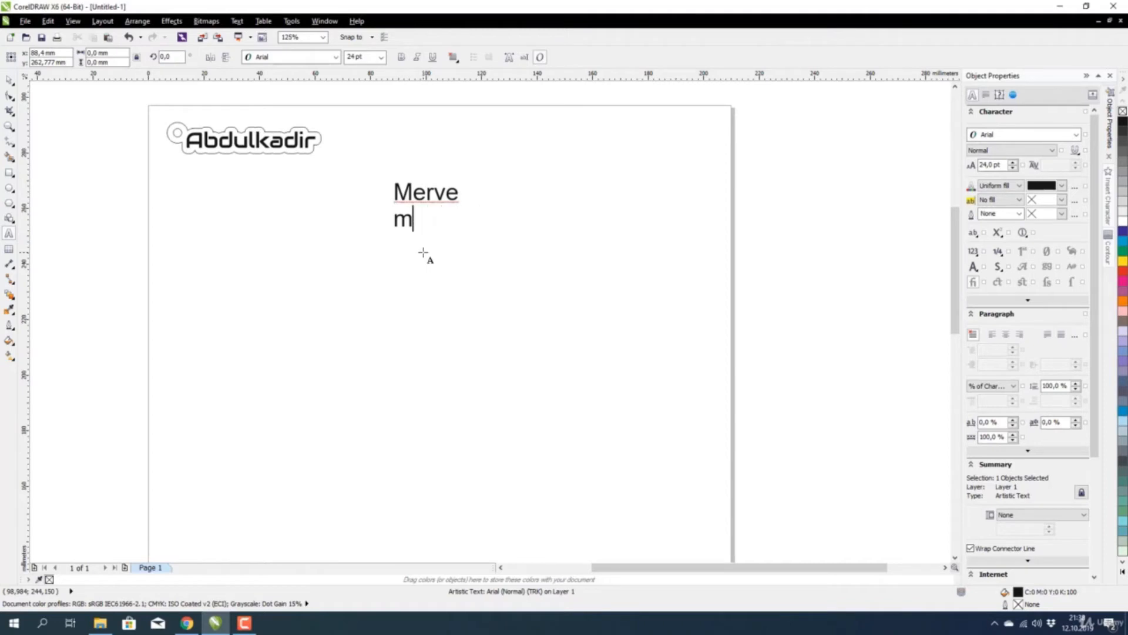
text(Mahmut)
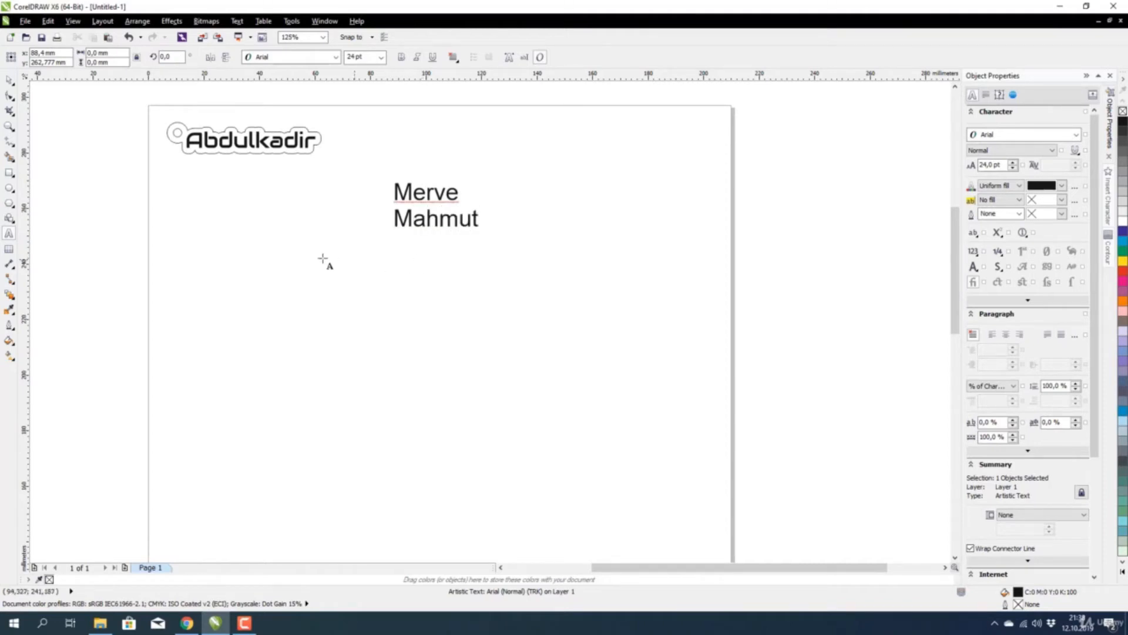
key(ctrl+space)
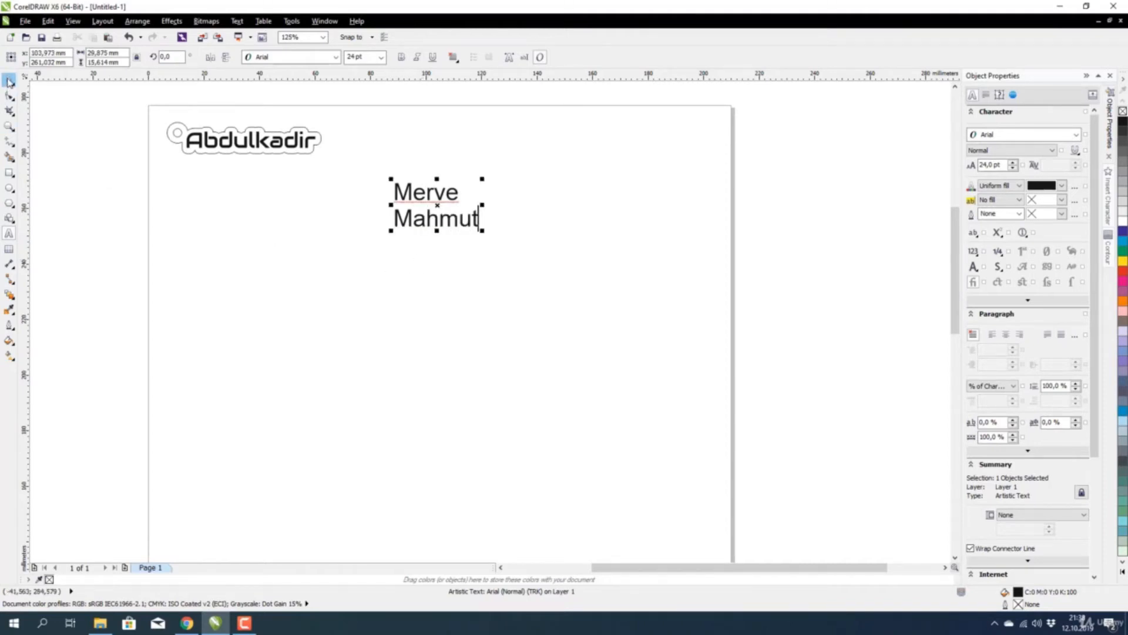
Centre-align the two name lines and set them in the Audiowide font.
click(453, 59)
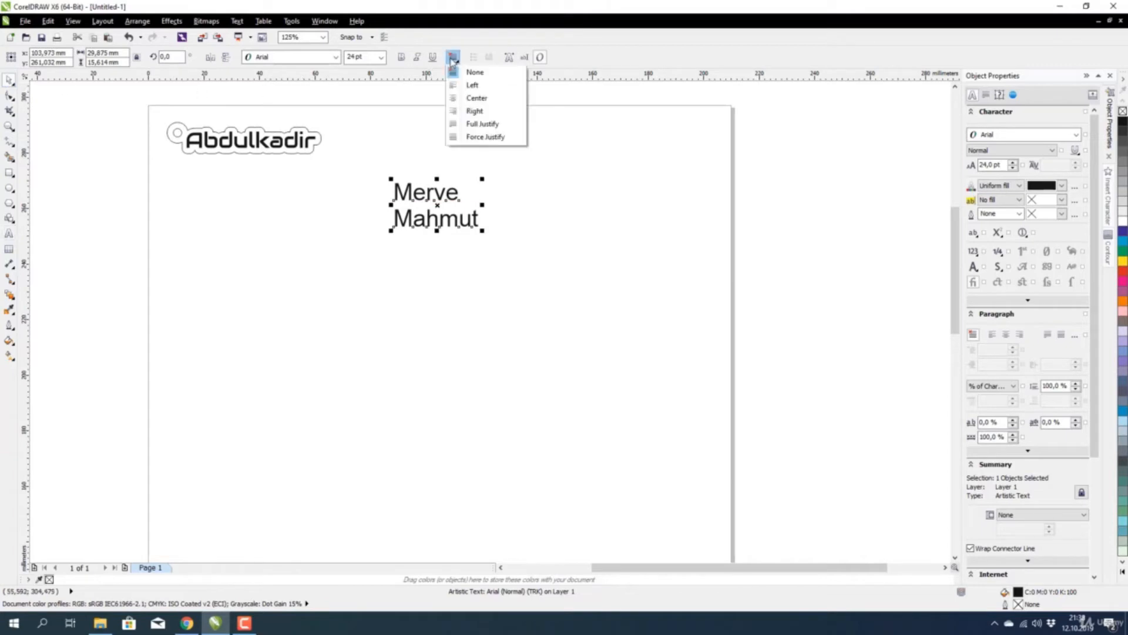
click(471, 96)
click(316, 61)
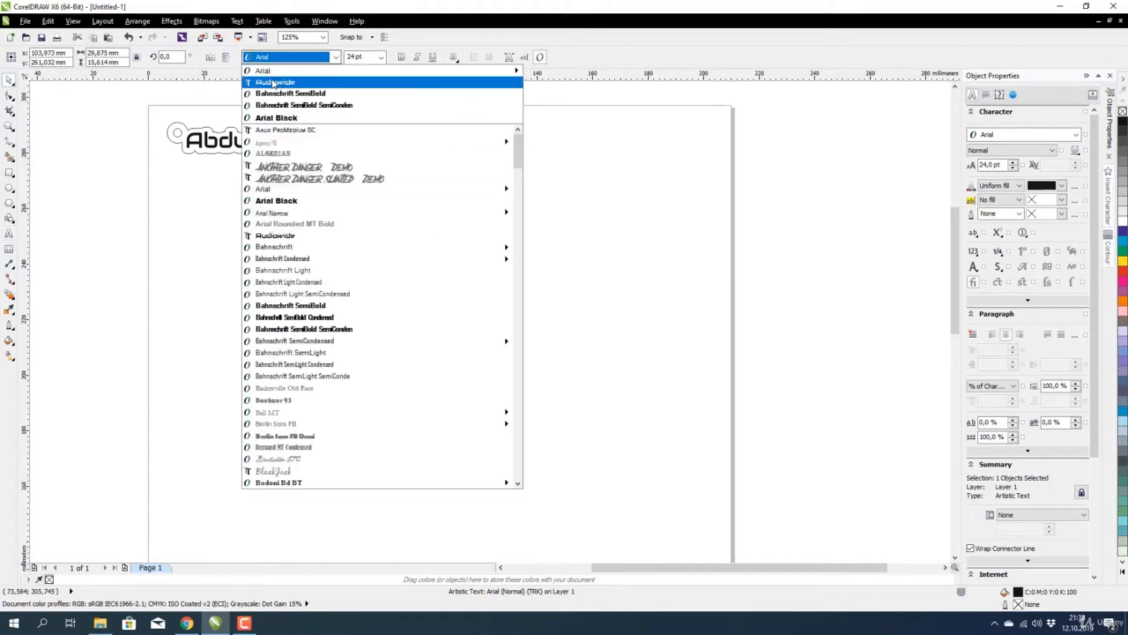
click(290, 83)
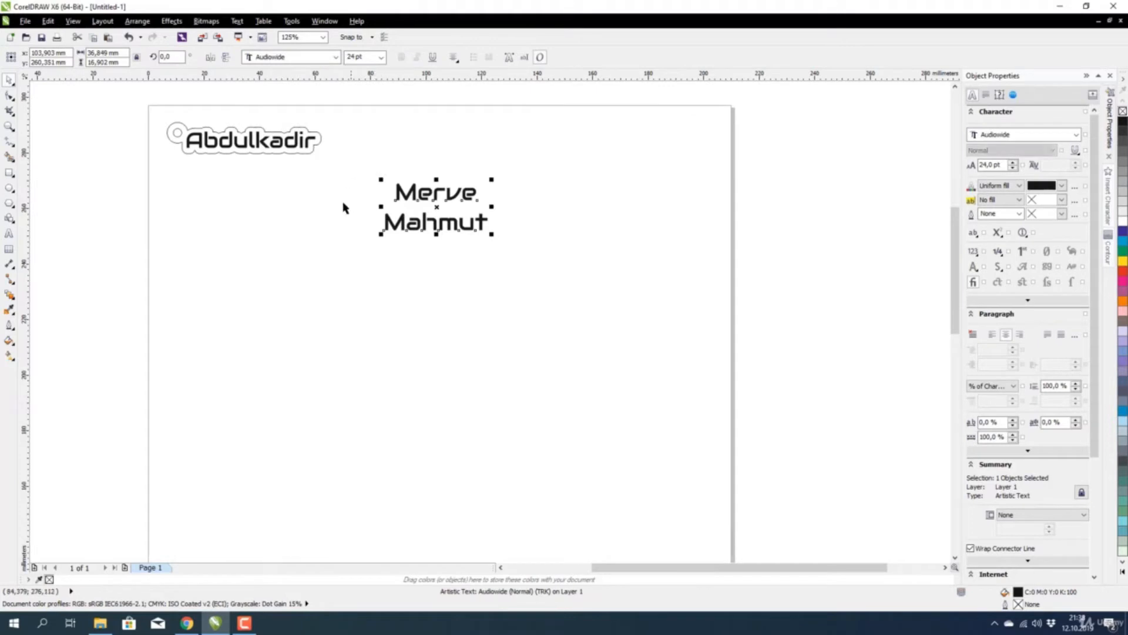
scroll(402, 242, up, 2)
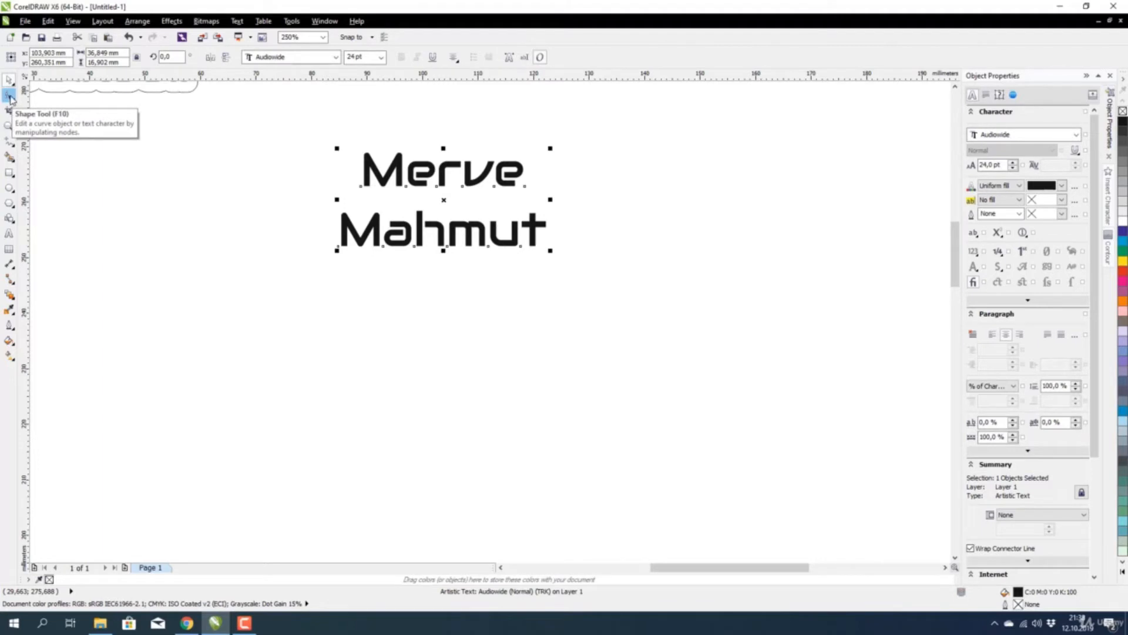
Pull the second name line closer to the first and resize the text block to 50 mm wide.
click(10, 96)
drag(344, 253, 341, 217)
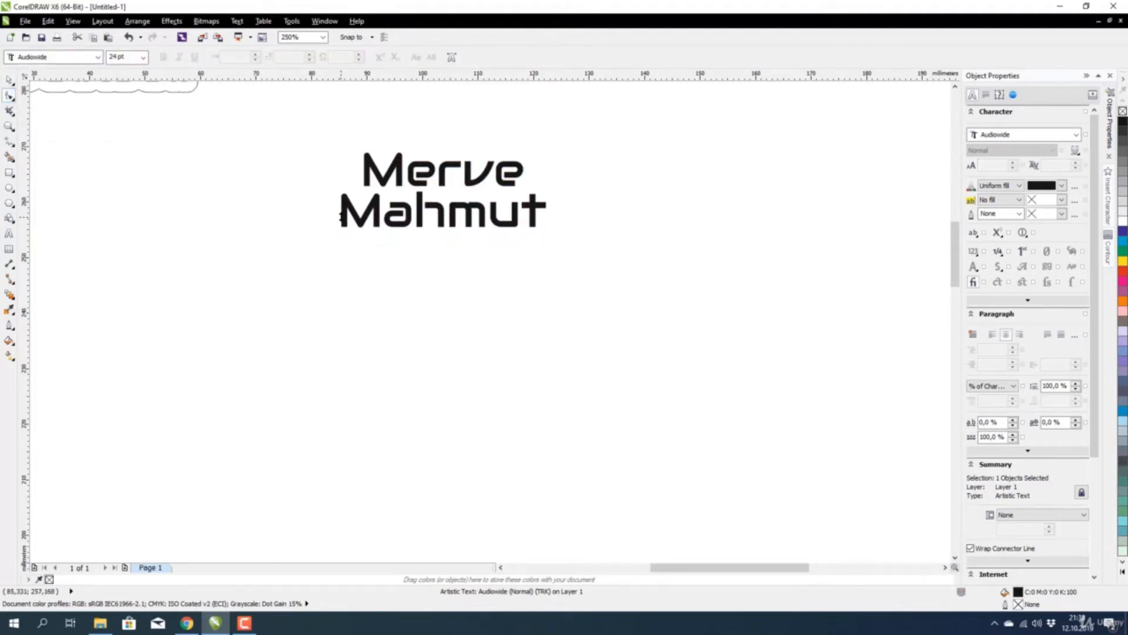
click(11, 81)
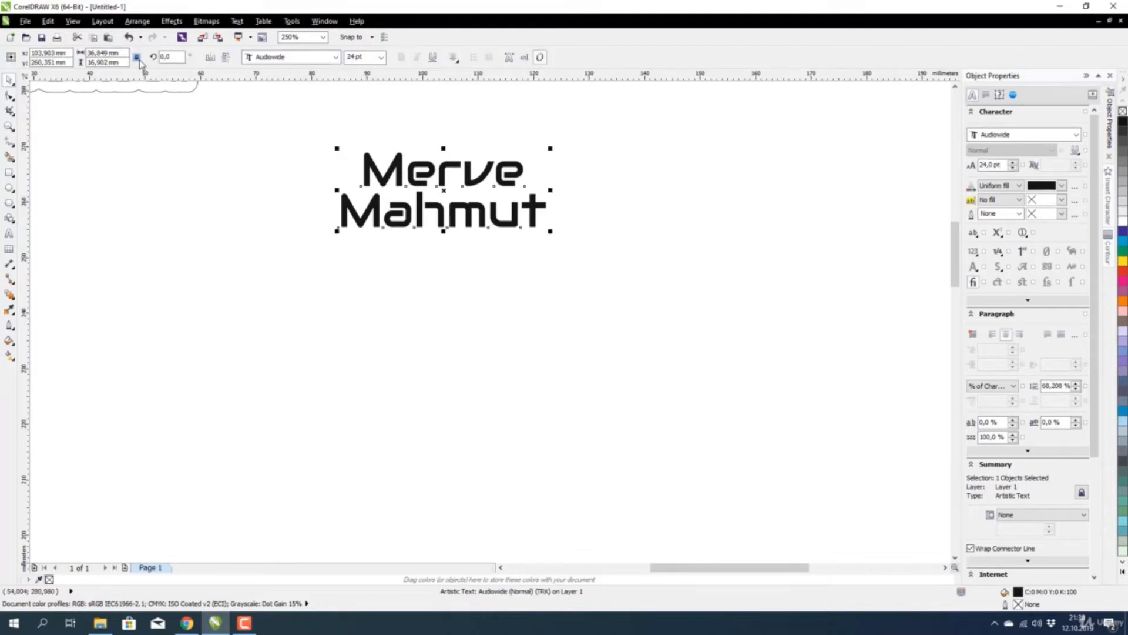
double_click(109, 53)
text(50)
key(Return)
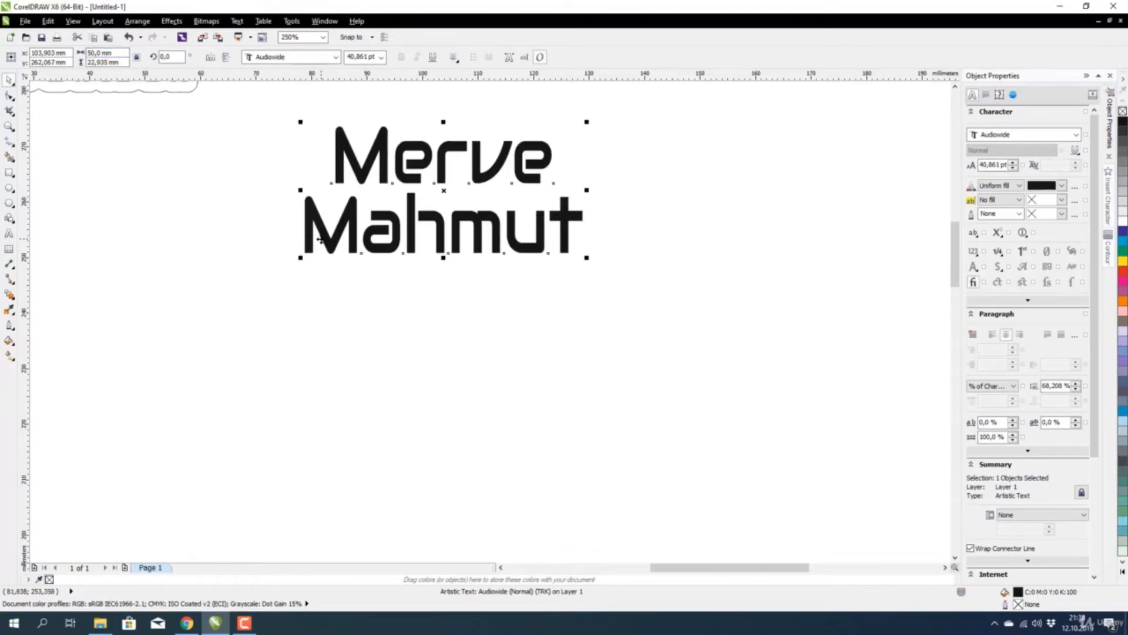
key(ctrl+z)
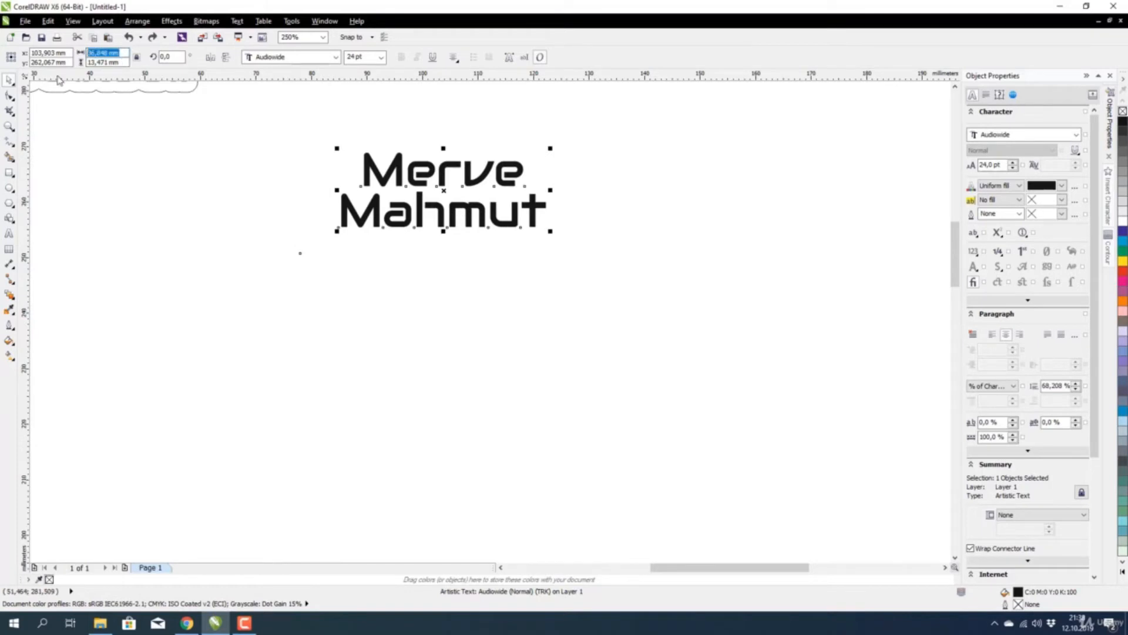
key(ctrl+shift+z)
scroll(456, 254, down, 4)
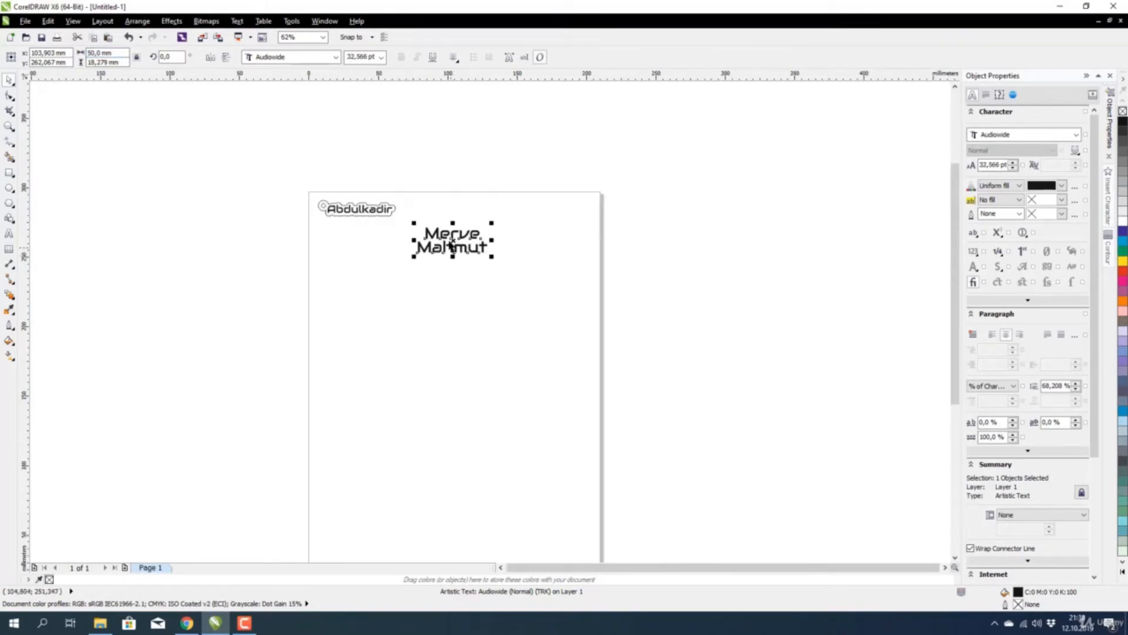
scroll(452, 243, up, 6)
scroll(456, 235, down, 4)
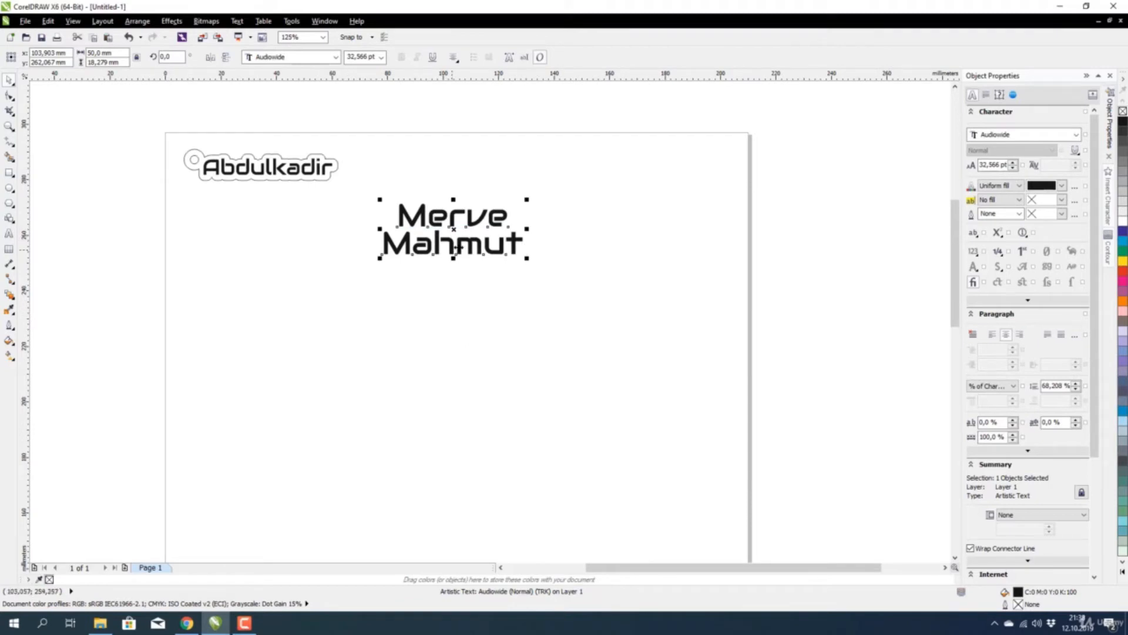
Shift the name text left and down and bring up the Contour settings with it selected.
drag(457, 247, 361, 272)
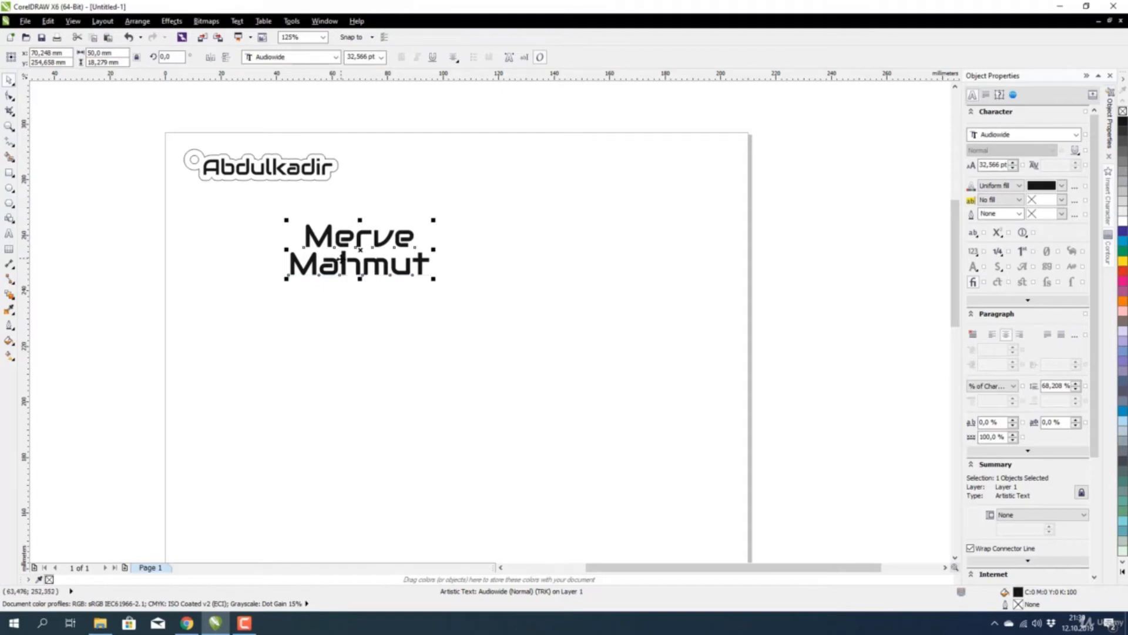
scroll(341, 259, up, 1)
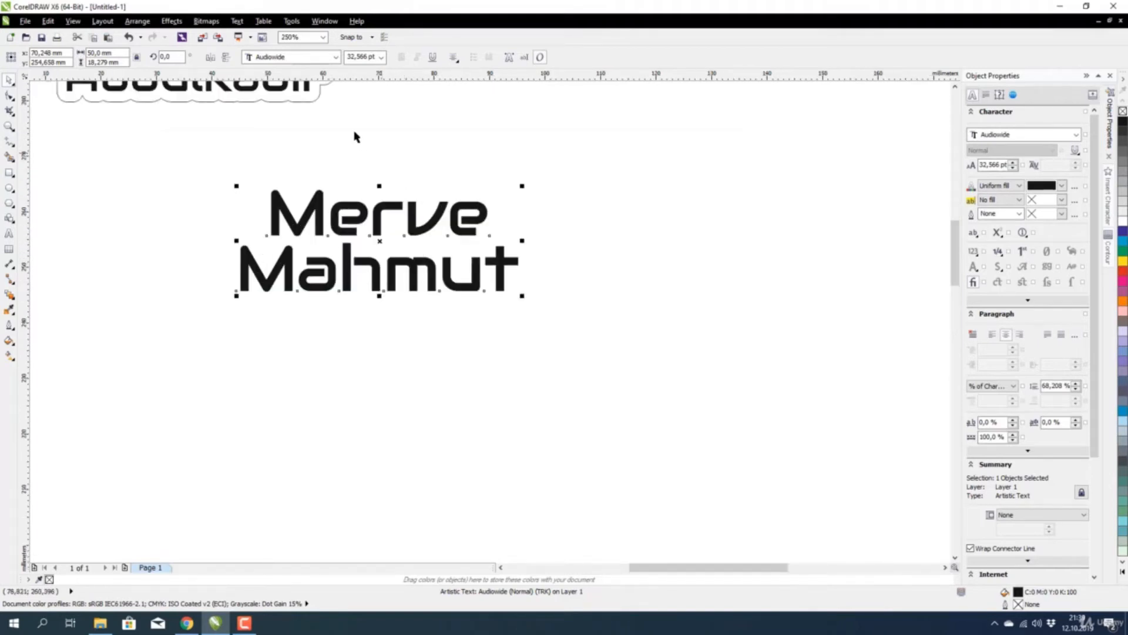
click(172, 21)
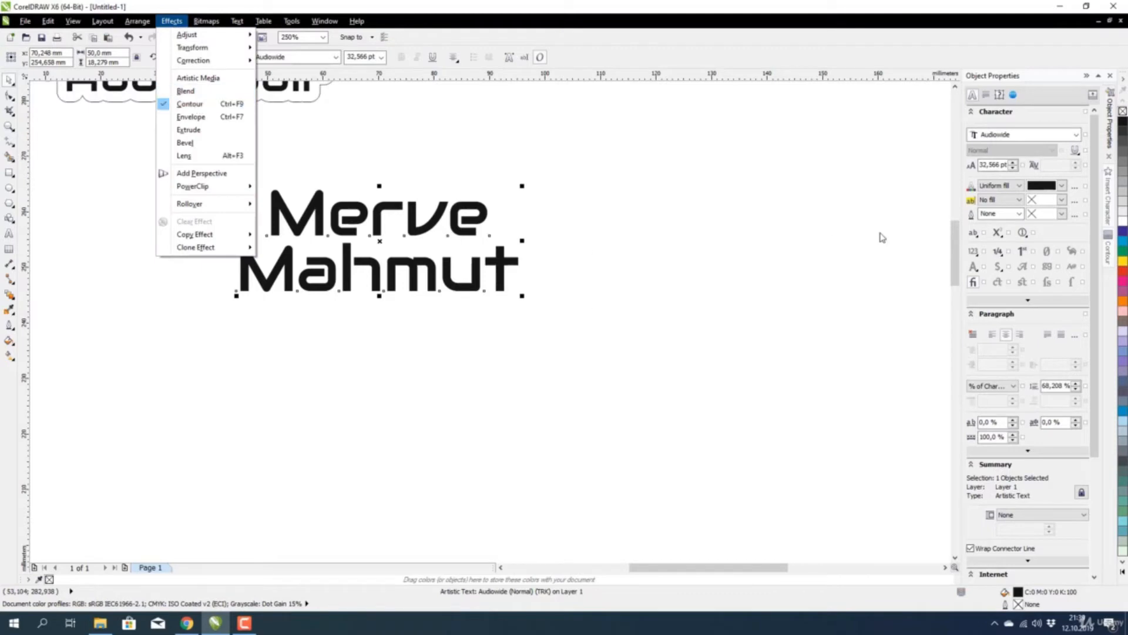
click(1109, 252)
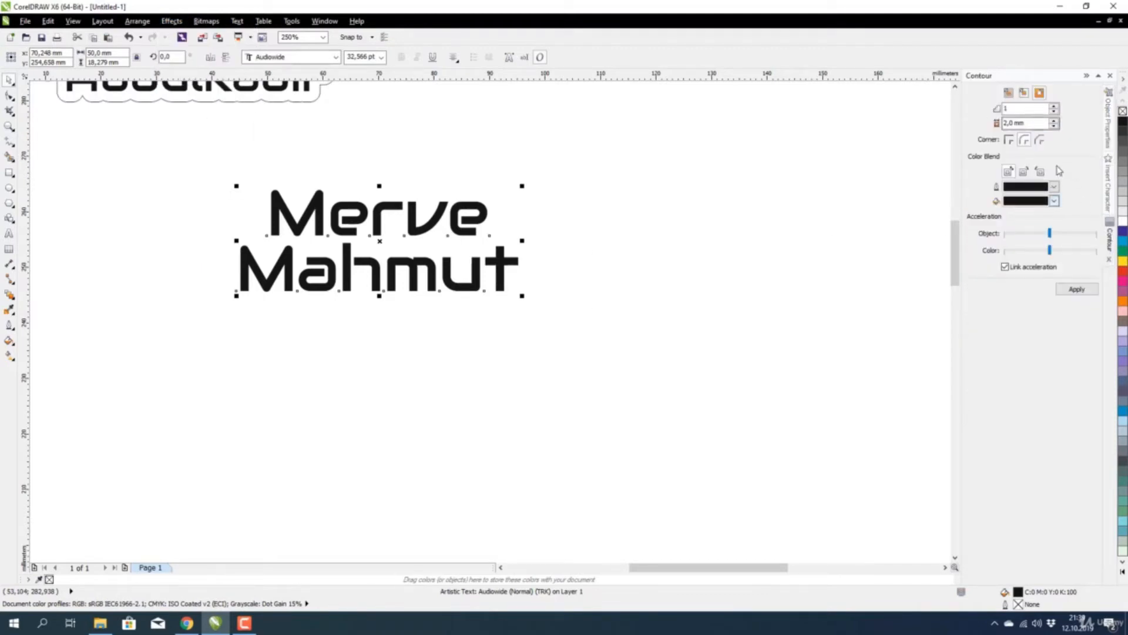
click(536, 194)
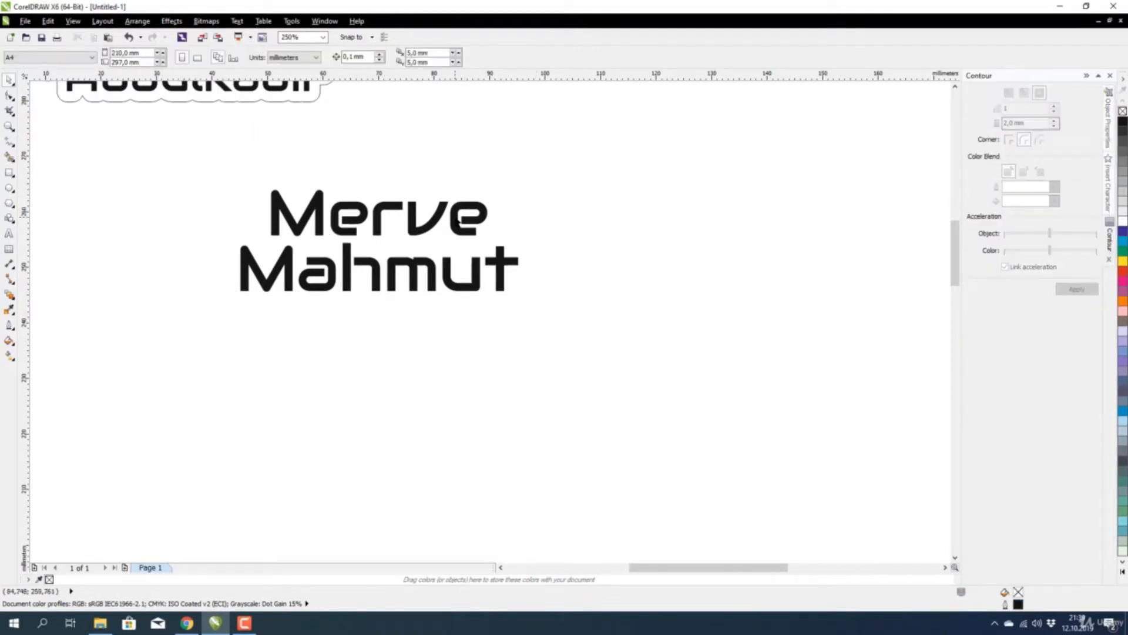
click(473, 211)
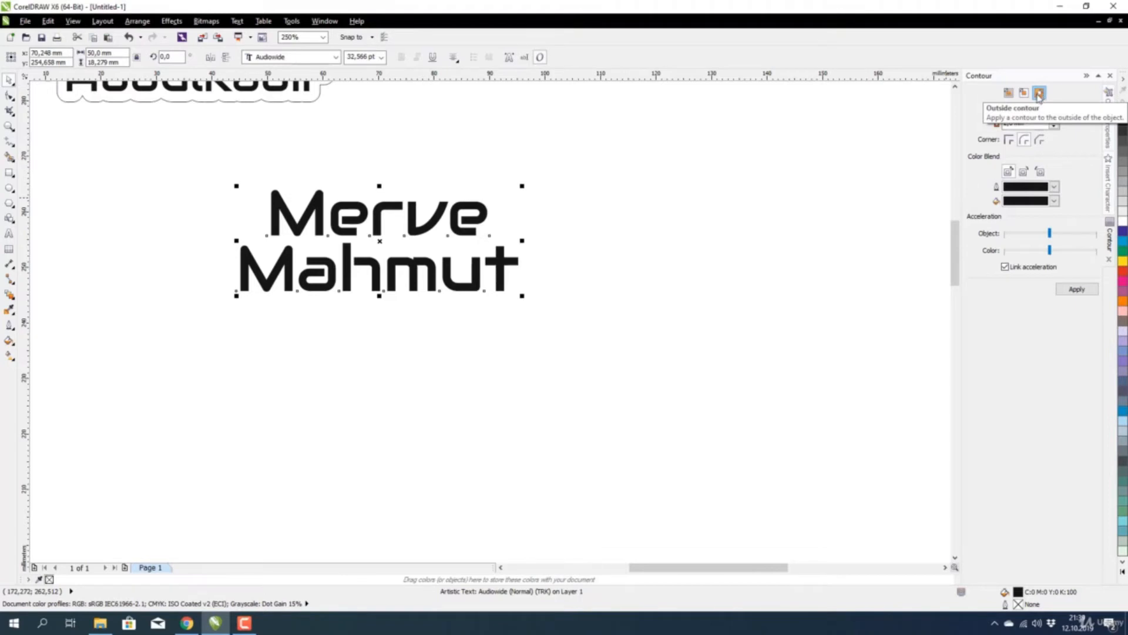
Apply a 3 mm outside contour with round corners, then break it apart with Ctrl+K.
click(1039, 94)
double_click(1020, 123)
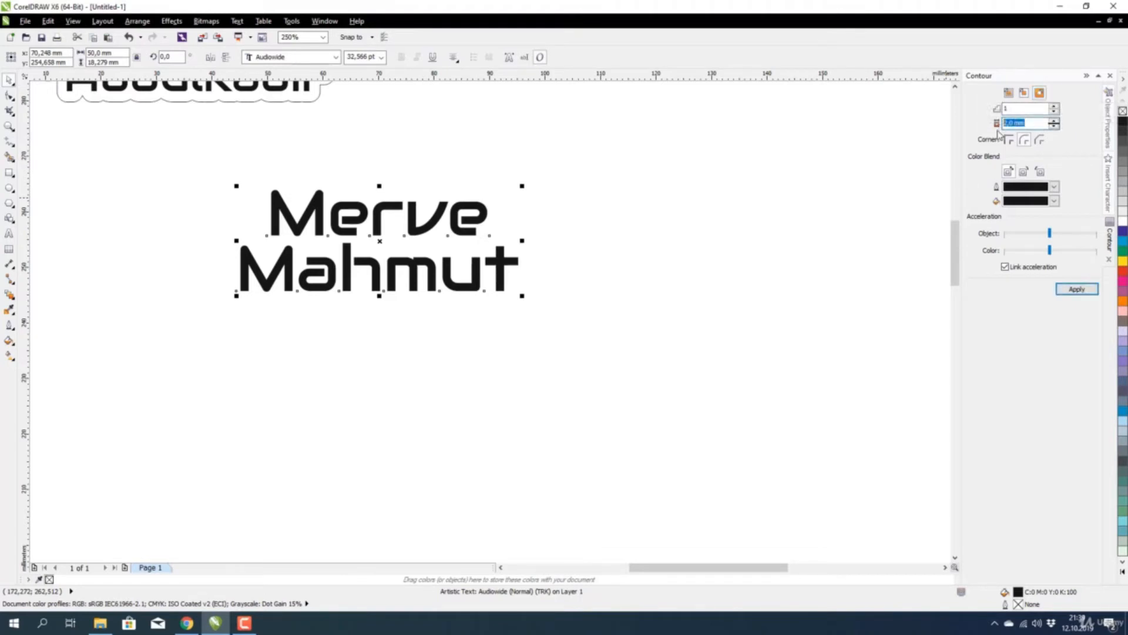
text(3)
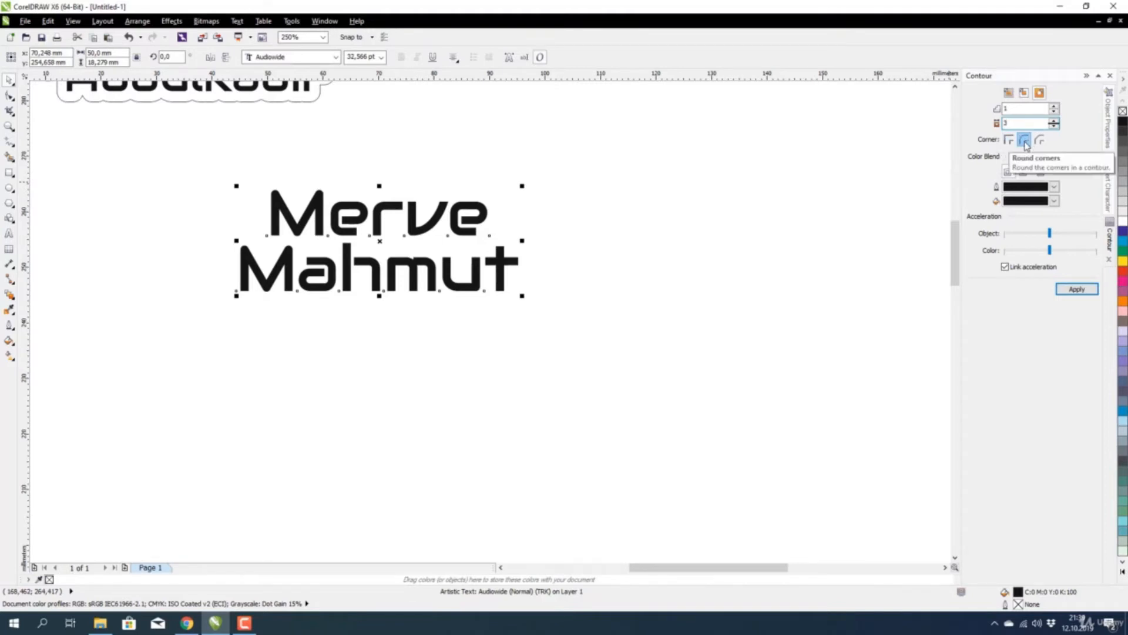
click(1025, 141)
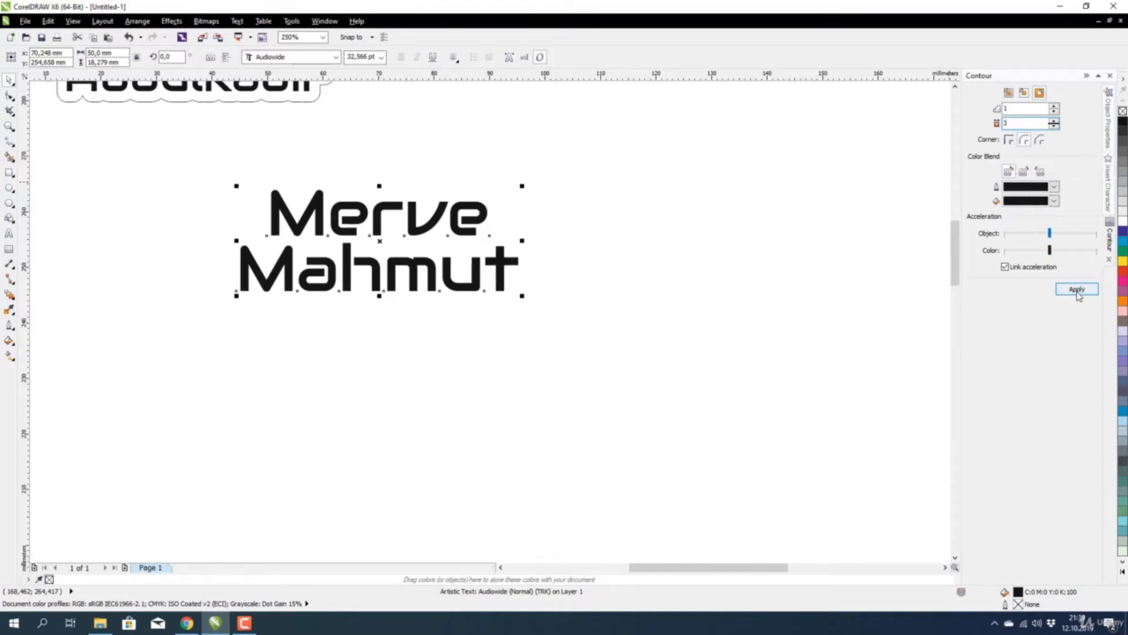
click(1077, 289)
scroll(541, 284, down, 2)
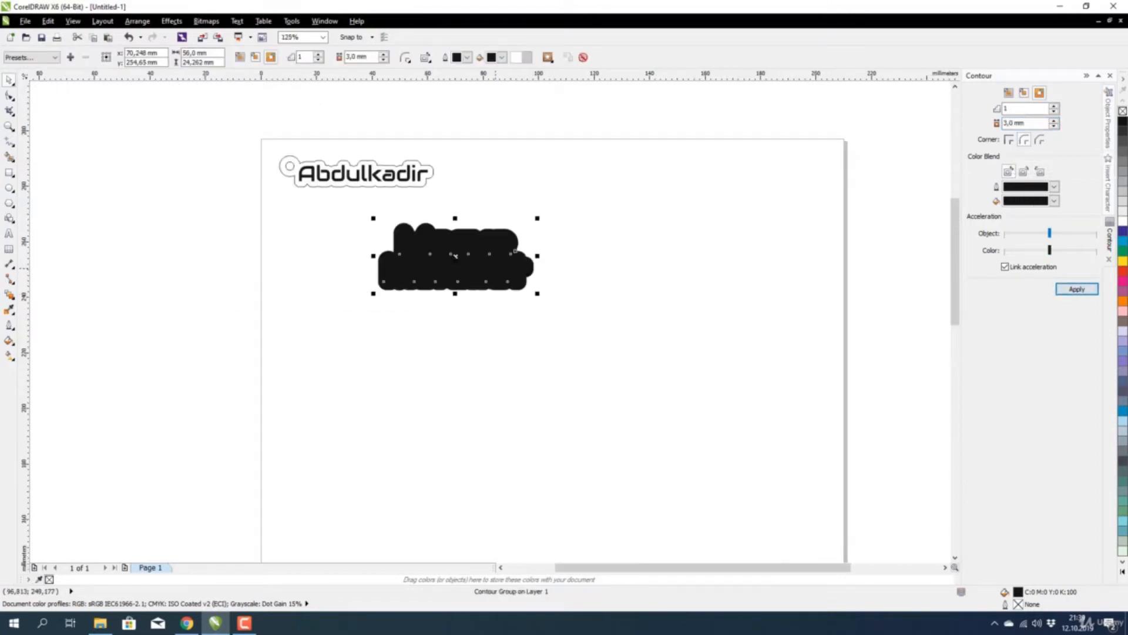
scroll(444, 255, up, 2)
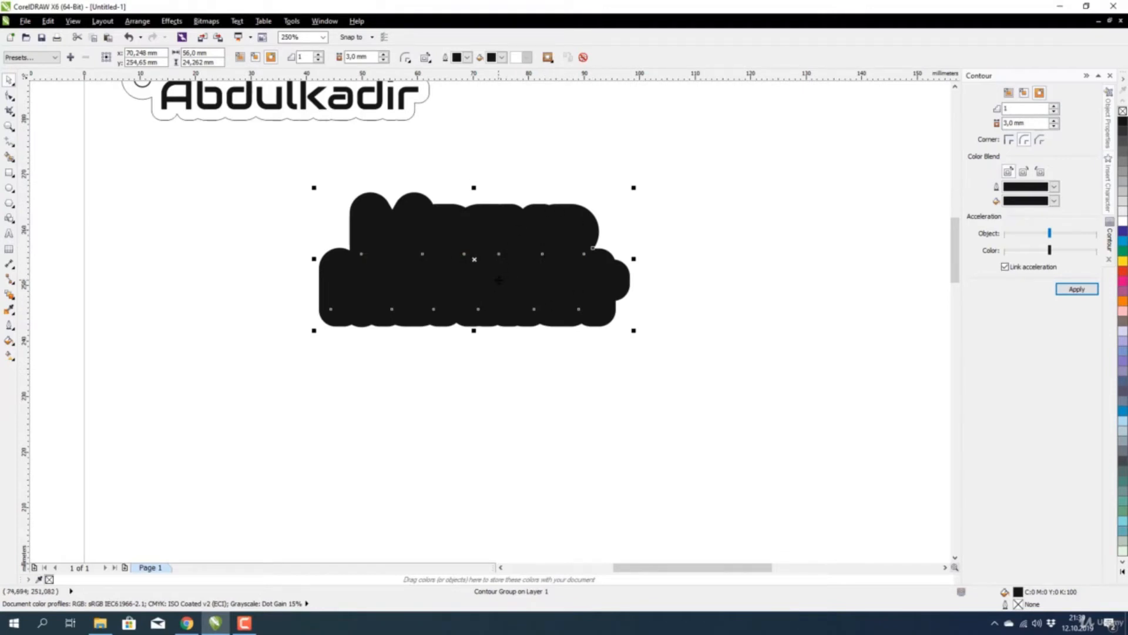
key(ctrl+k)
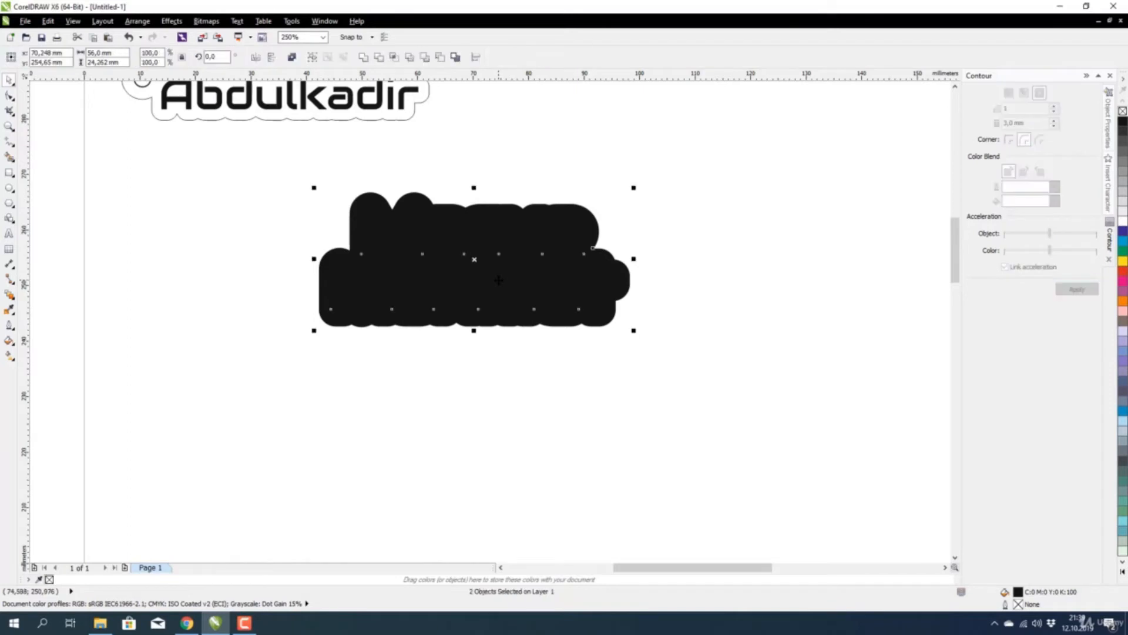
Give the black contour a Hairline outline and no fill.
click(608, 143)
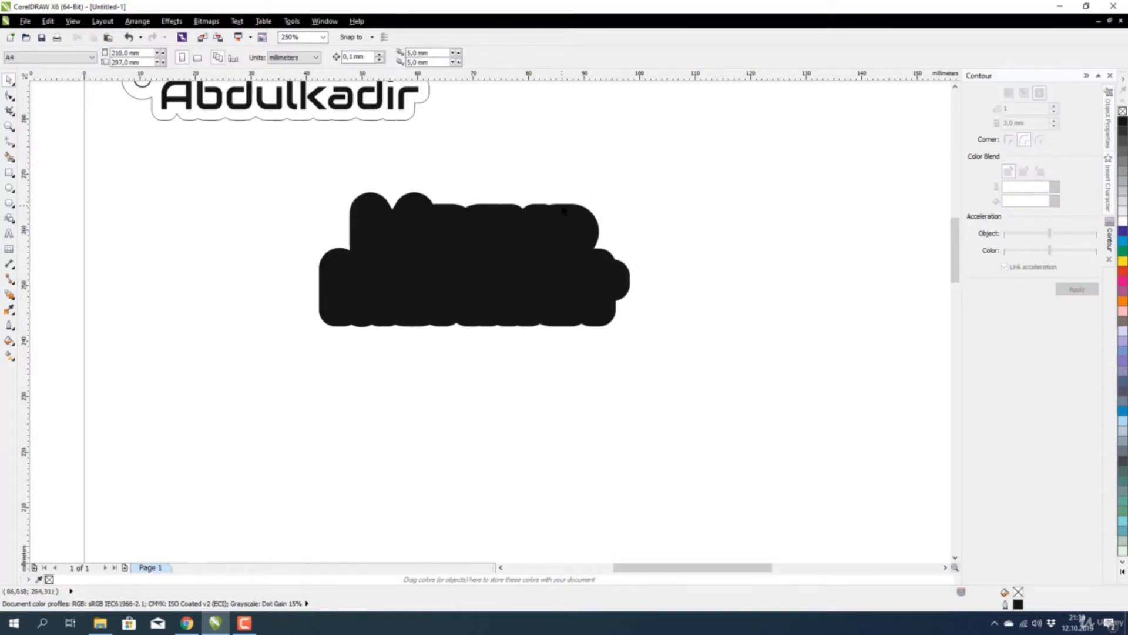
click(574, 209)
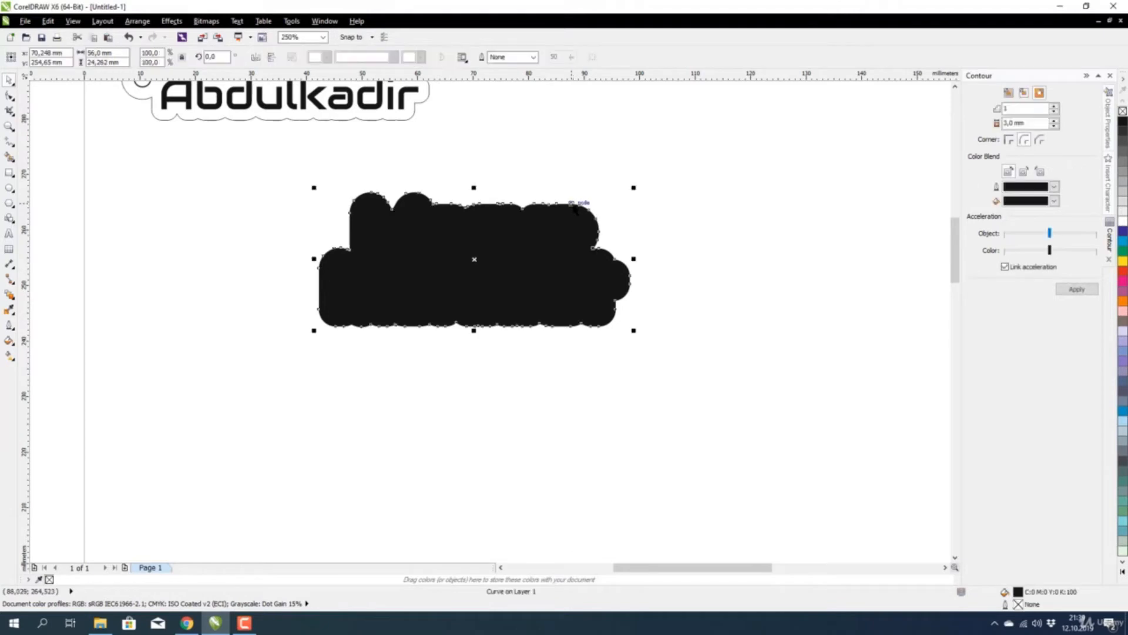
click(1110, 125)
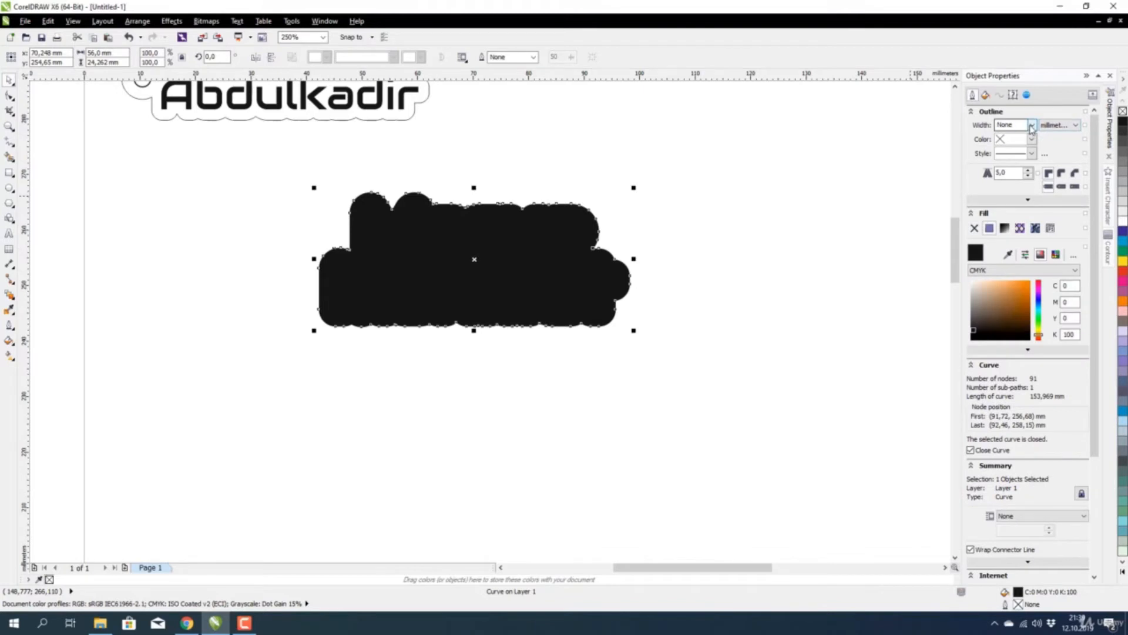
click(1032, 126)
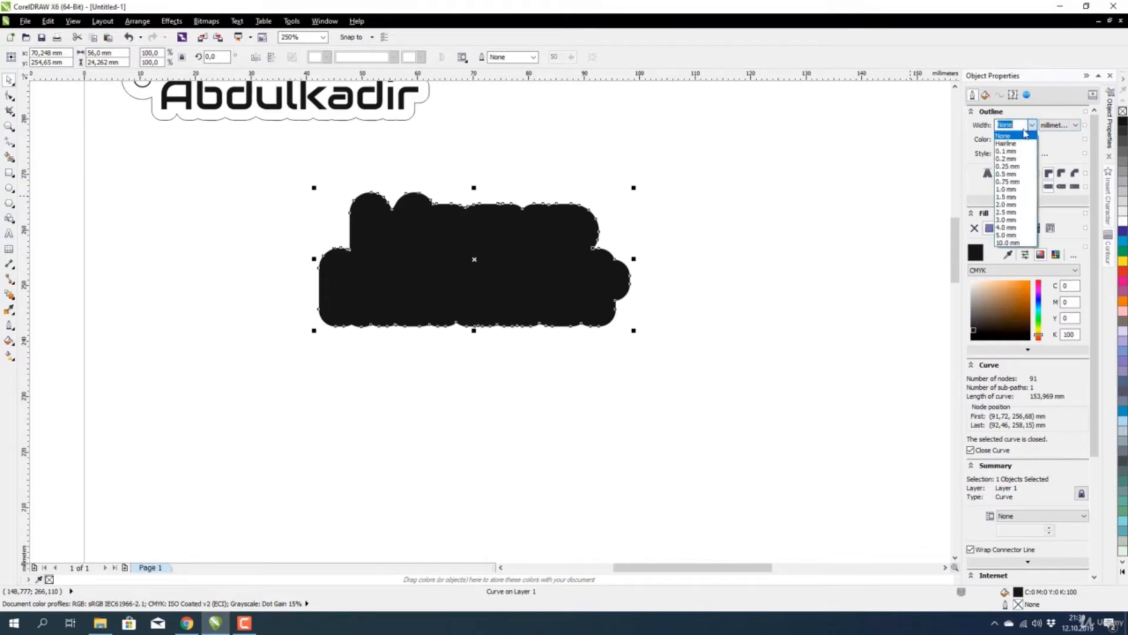
click(1005, 143)
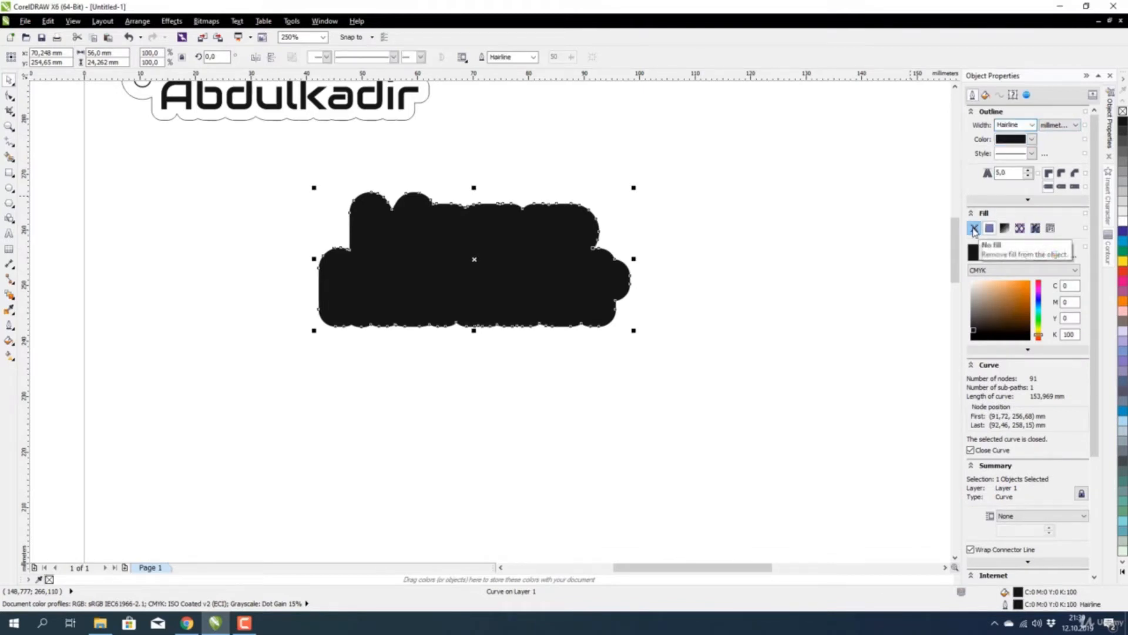
click(975, 228)
click(743, 259)
scroll(453, 231, down, 2)
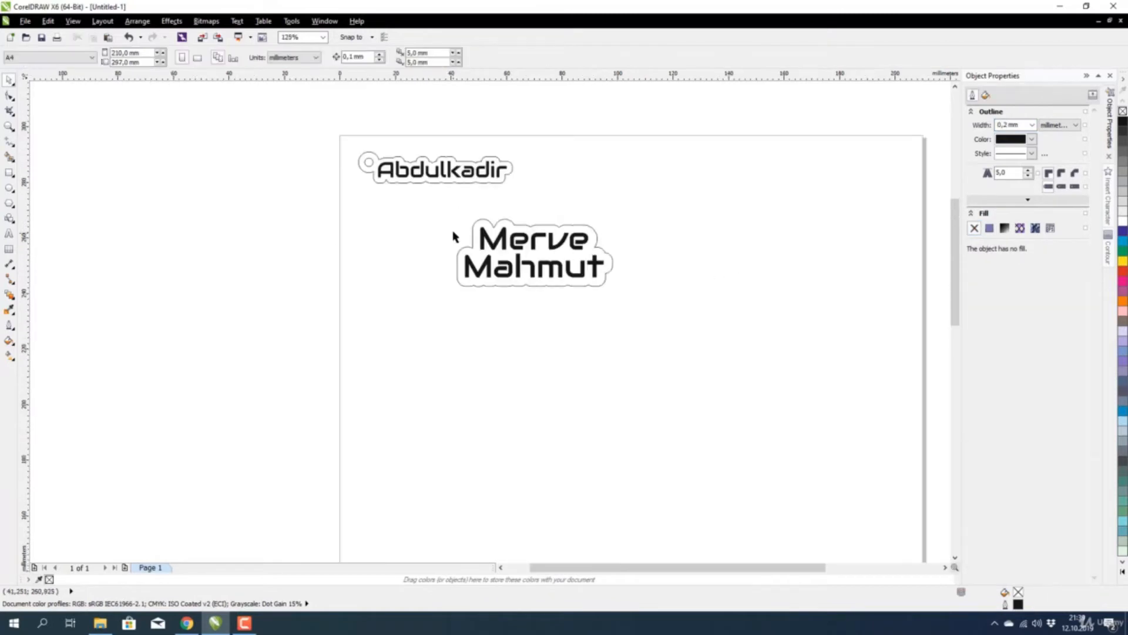
scroll(466, 240, up, 2)
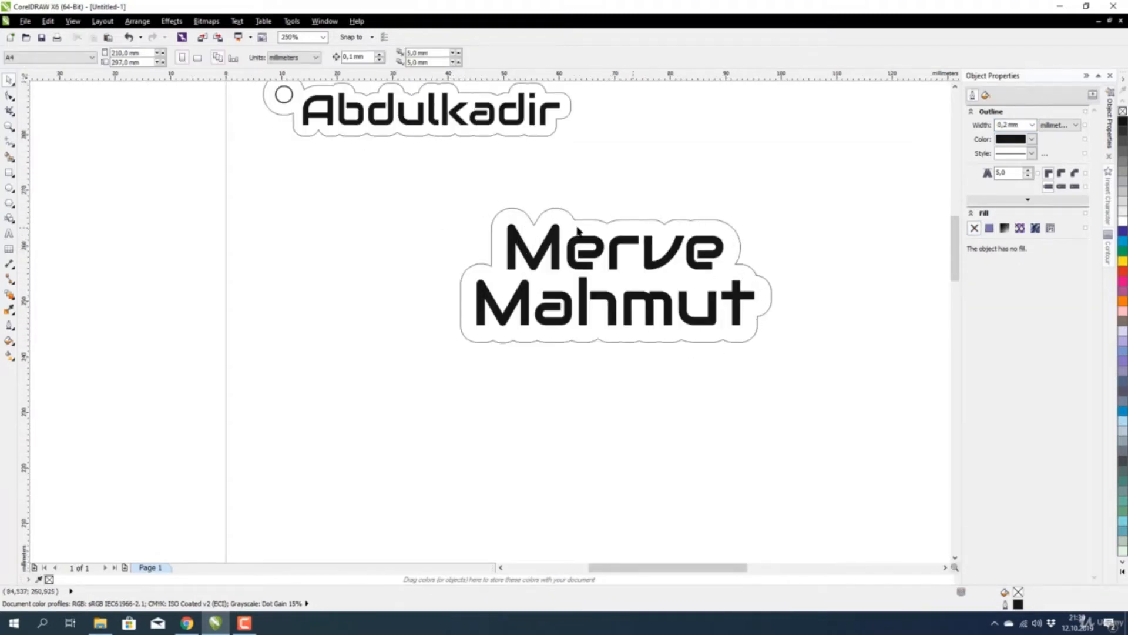
scroll(504, 291, down, 2)
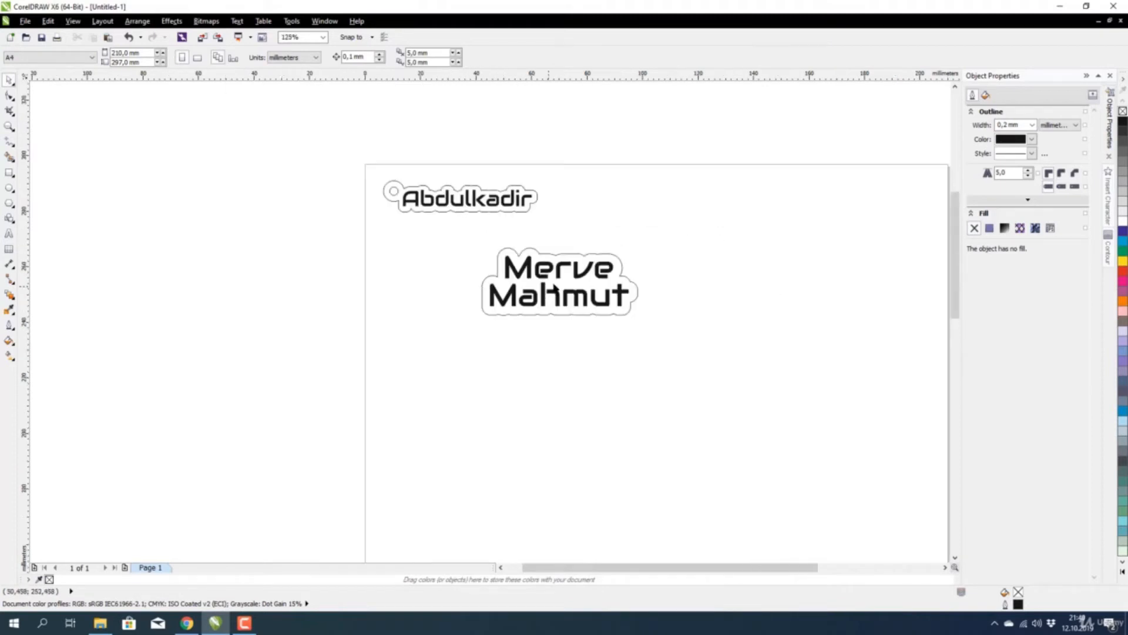
scroll(608, 281, up, 2)
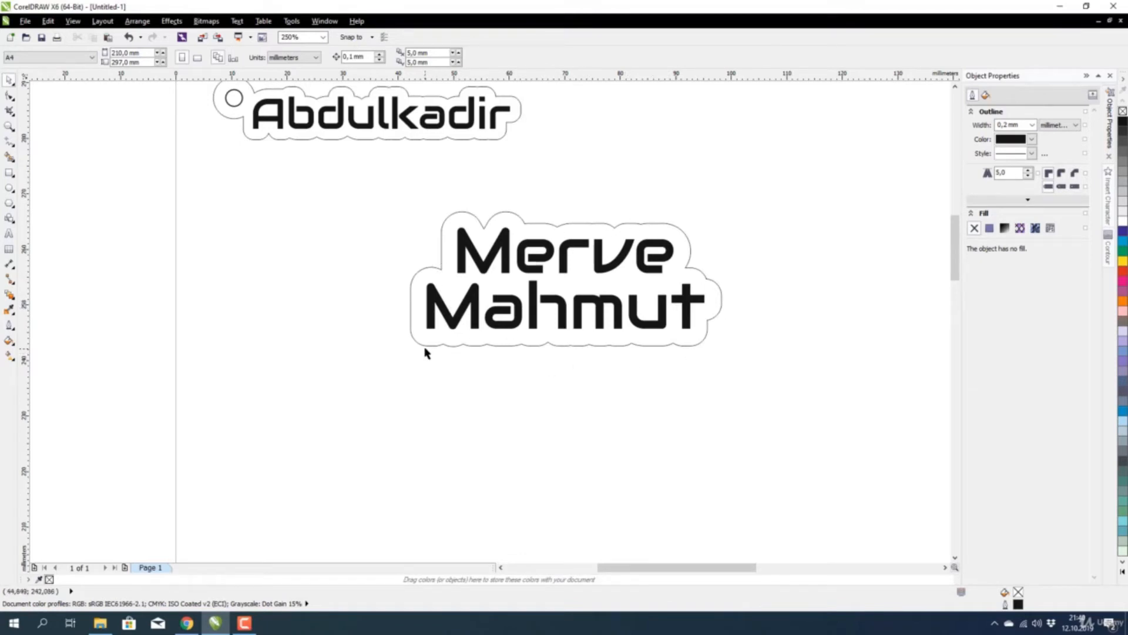
scroll(485, 275, down, 2)
Resize the name text and its contour outline together to 50 mm wide.
drag(417, 215, 672, 372)
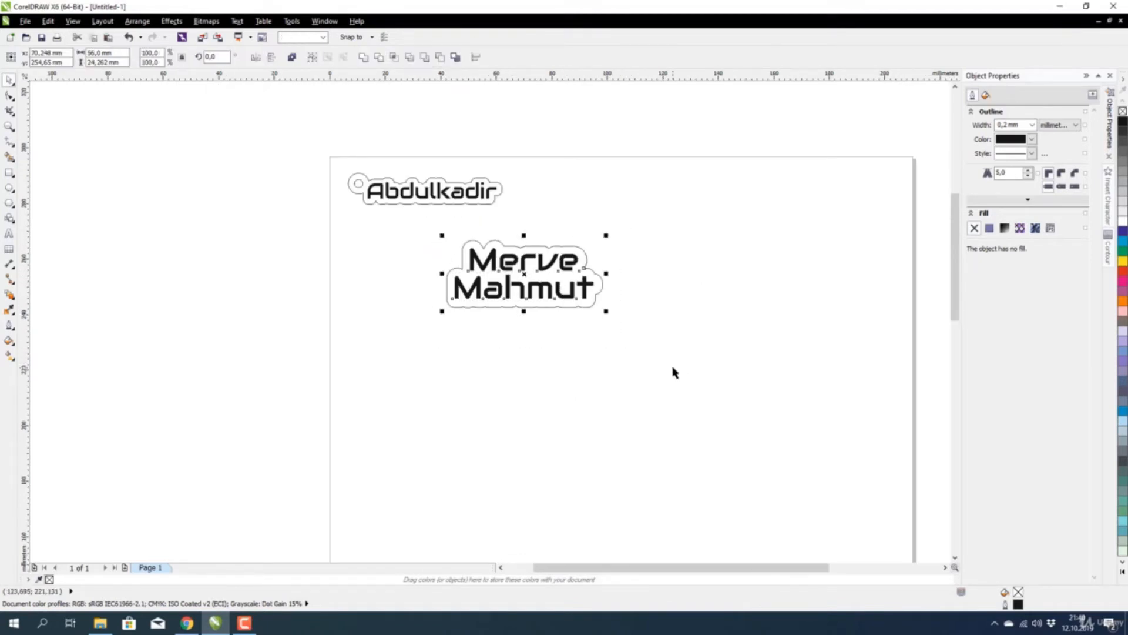
click(112, 52)
text(50)
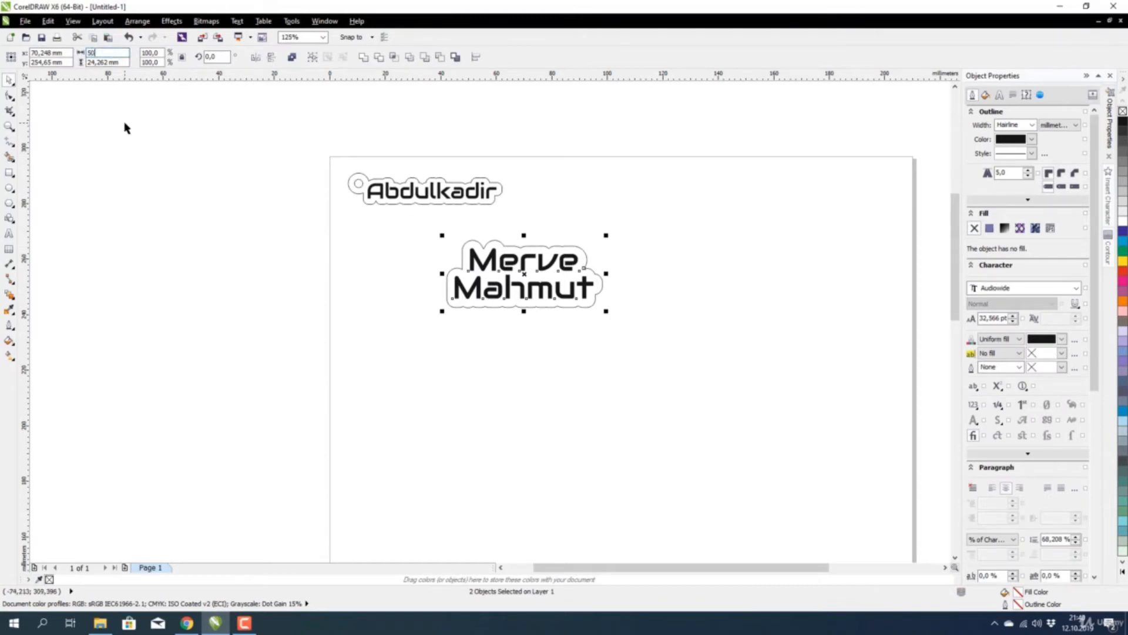
key(Return)
click(383, 249)
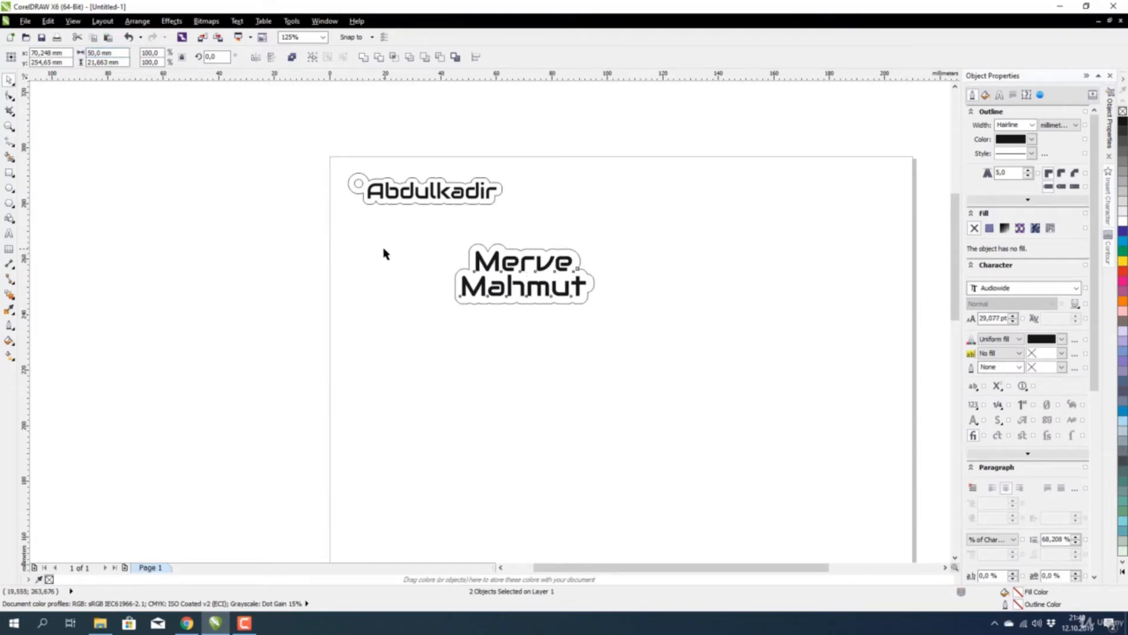
scroll(447, 281, up, 2)
scroll(455, 267, down, 2)
scroll(458, 264, up, 2)
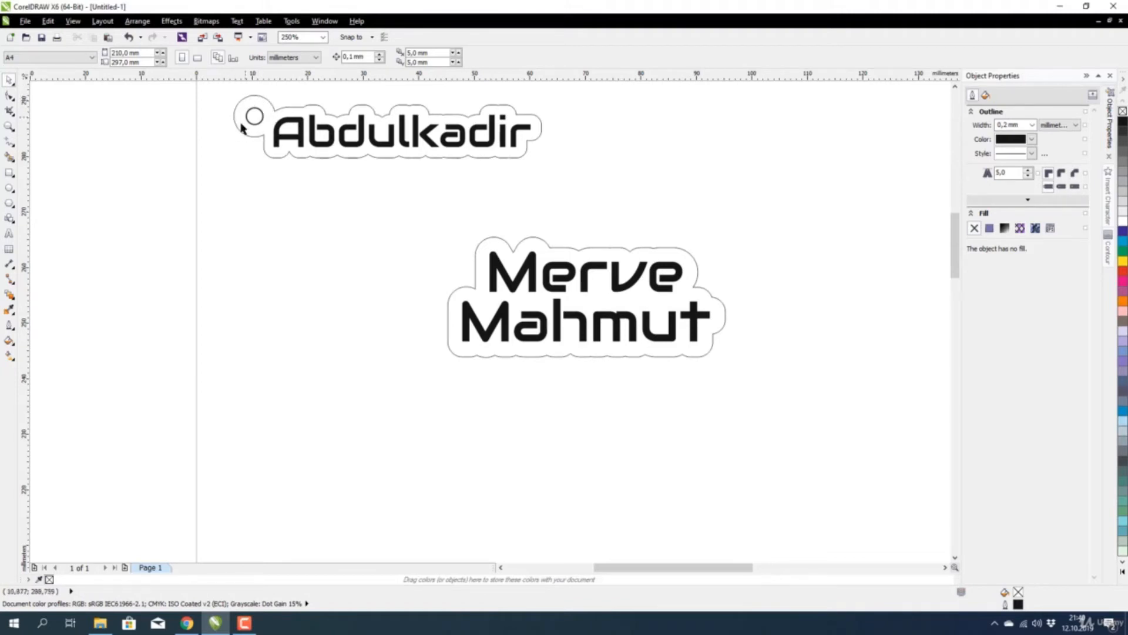
Draw a small circle left of the name and size it to 3.5 mm.
click(9, 189)
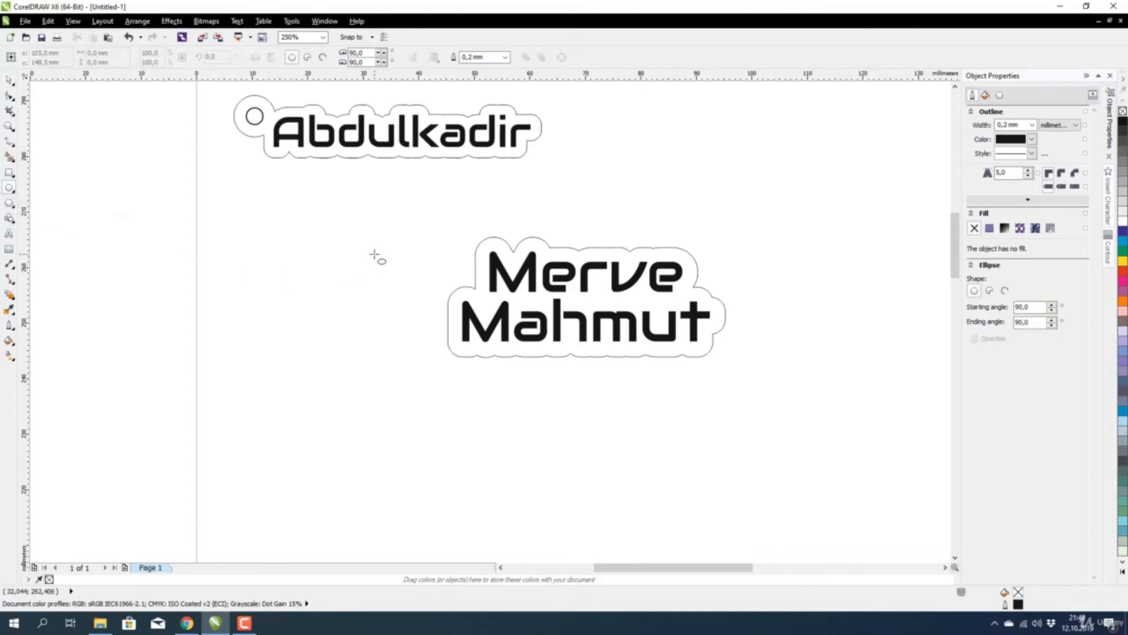
drag(375, 254, 389, 275)
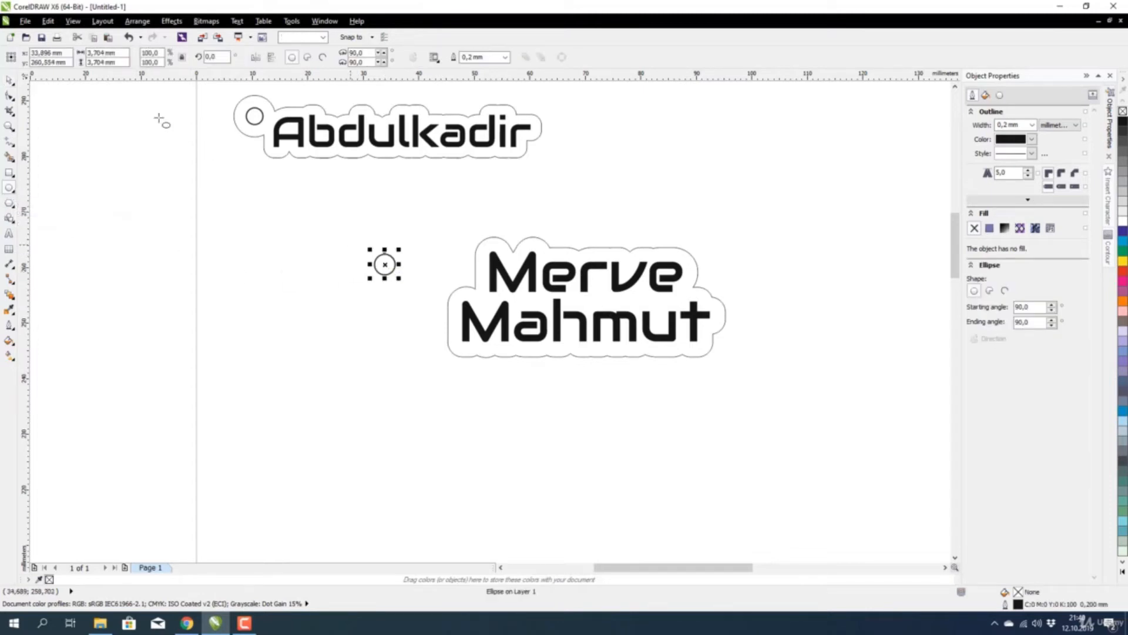
double_click(101, 52)
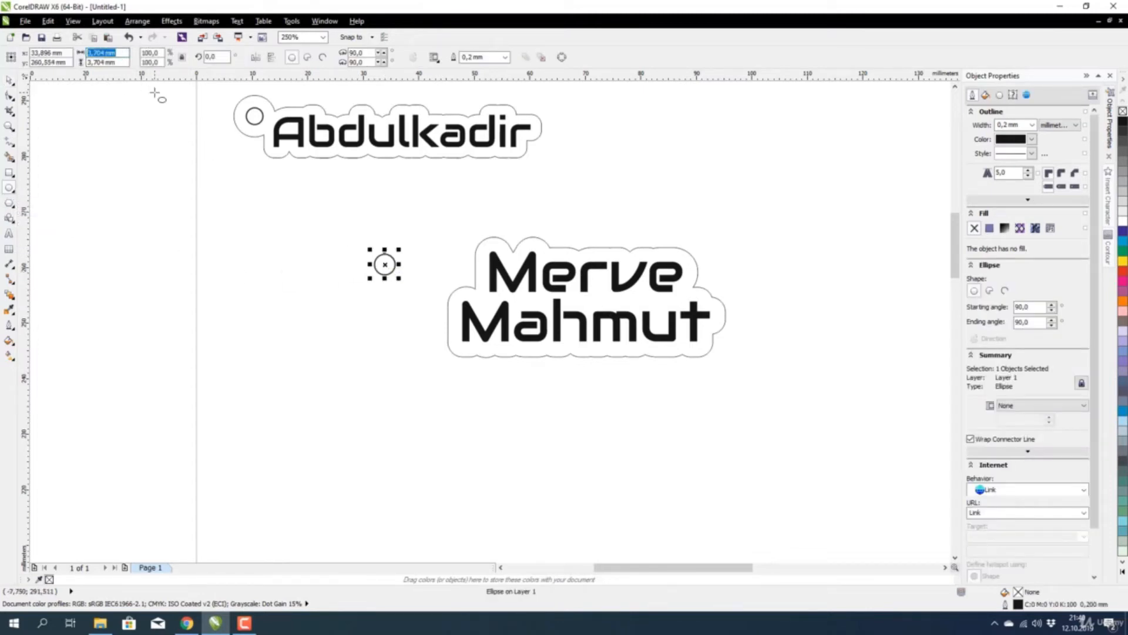
text(3,5)
key(Tab)
text(3,5)
key(Return)
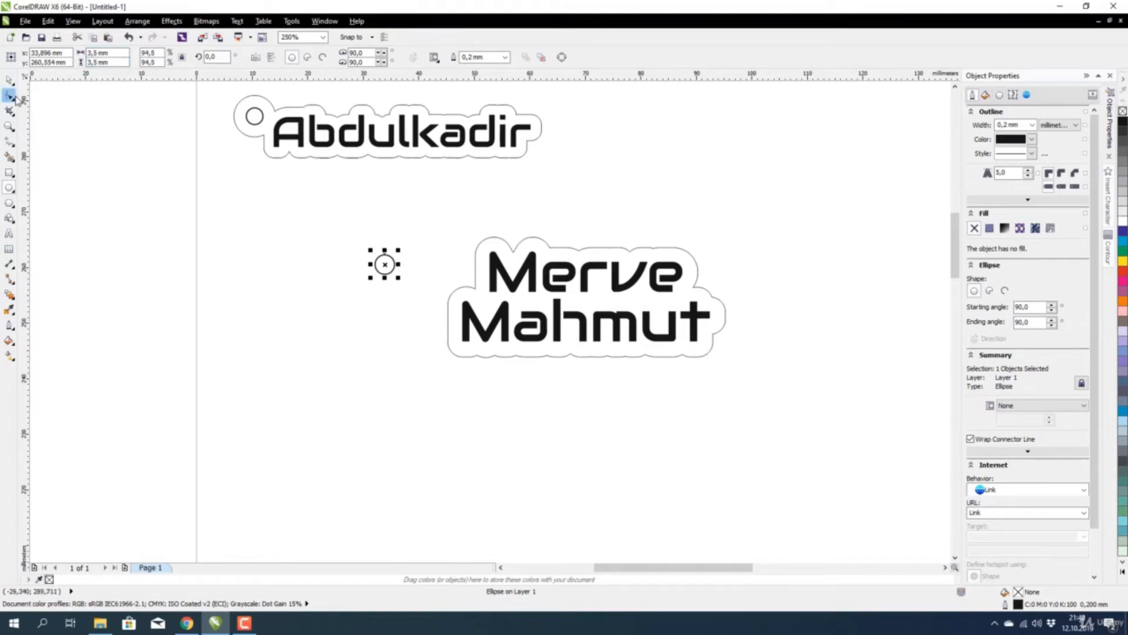
Enlarge the circle and leave a larger concentric copy around it as a ring.
click(9, 80)
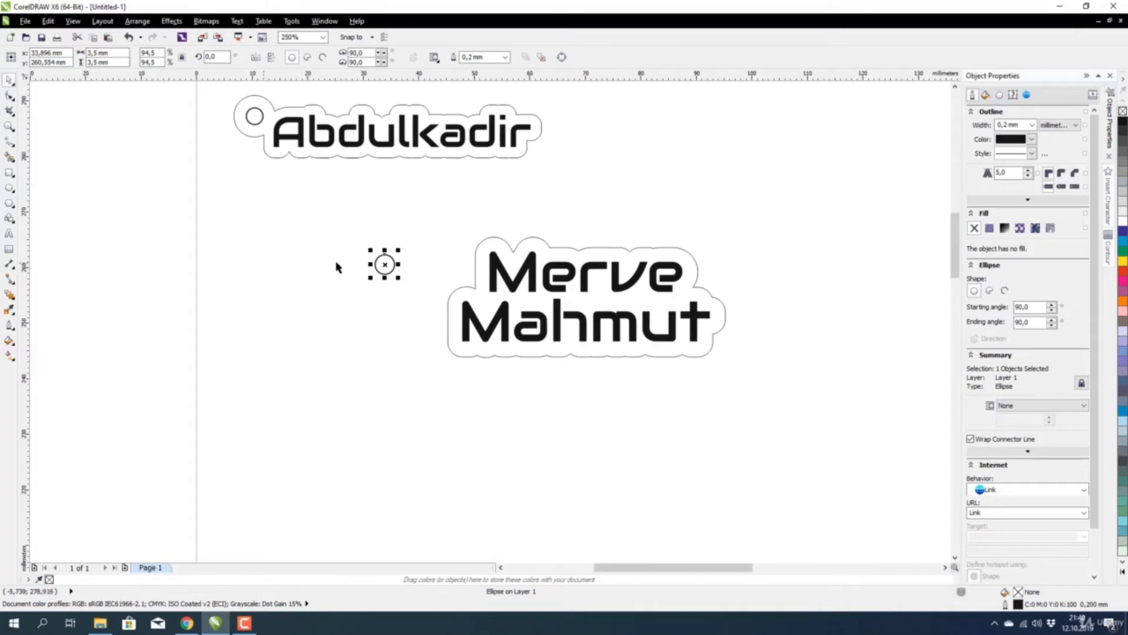
scroll(390, 276, up, 2)
drag(393, 282, 415, 319)
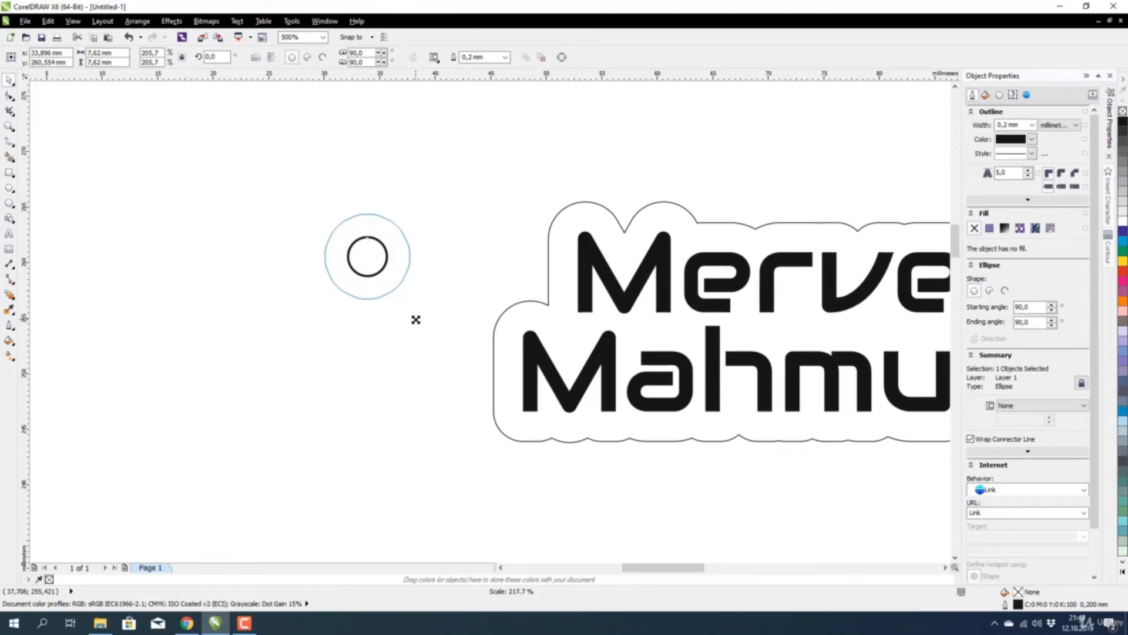
right_click(415, 319)
drag(415, 320, 416, 321)
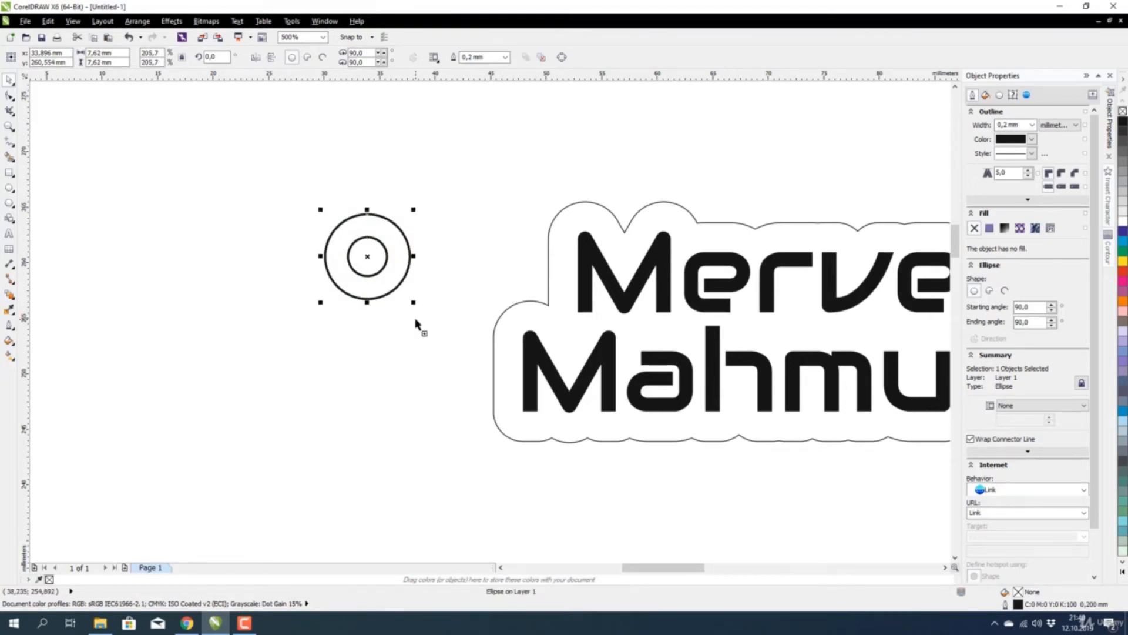
Move the circle pair onto the tag's left end over its outline, then select the outer circle.
drag(271, 171, 464, 383)
drag(370, 259, 512, 271)
scroll(403, 277, down, 2)
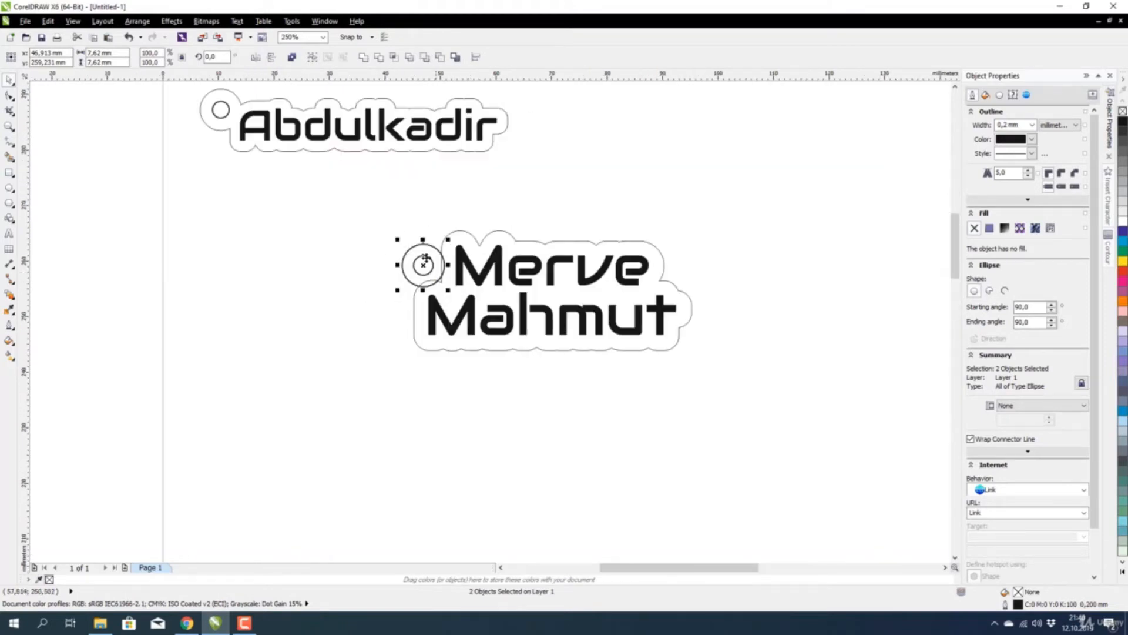
drag(424, 260, 485, 265)
scroll(371, 272, up, 2)
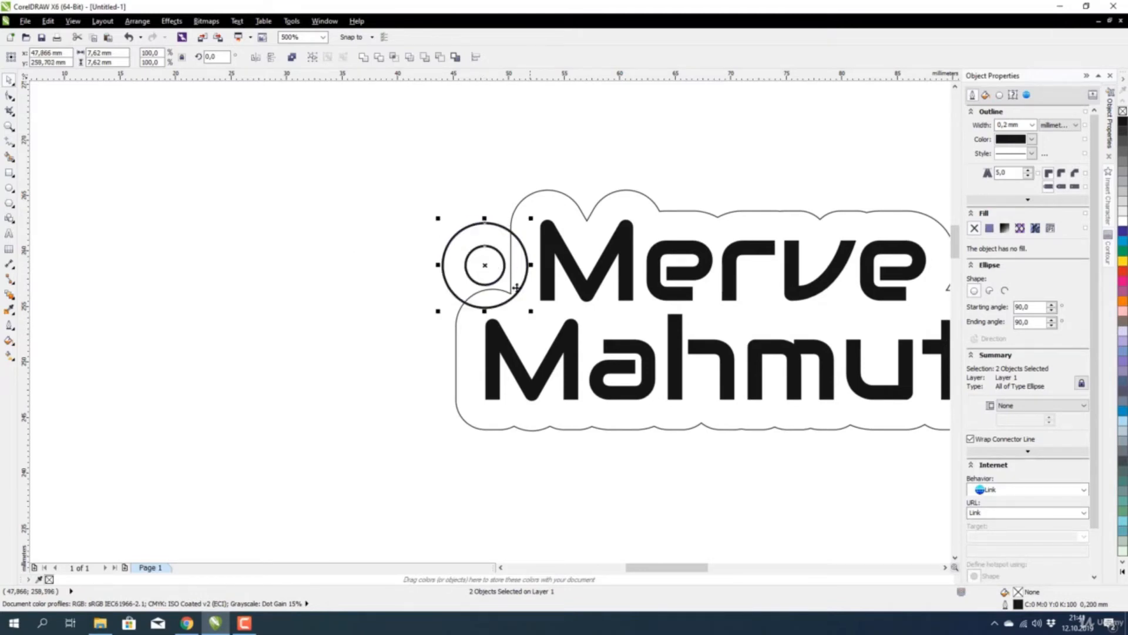
scroll(468, 291, up, 2)
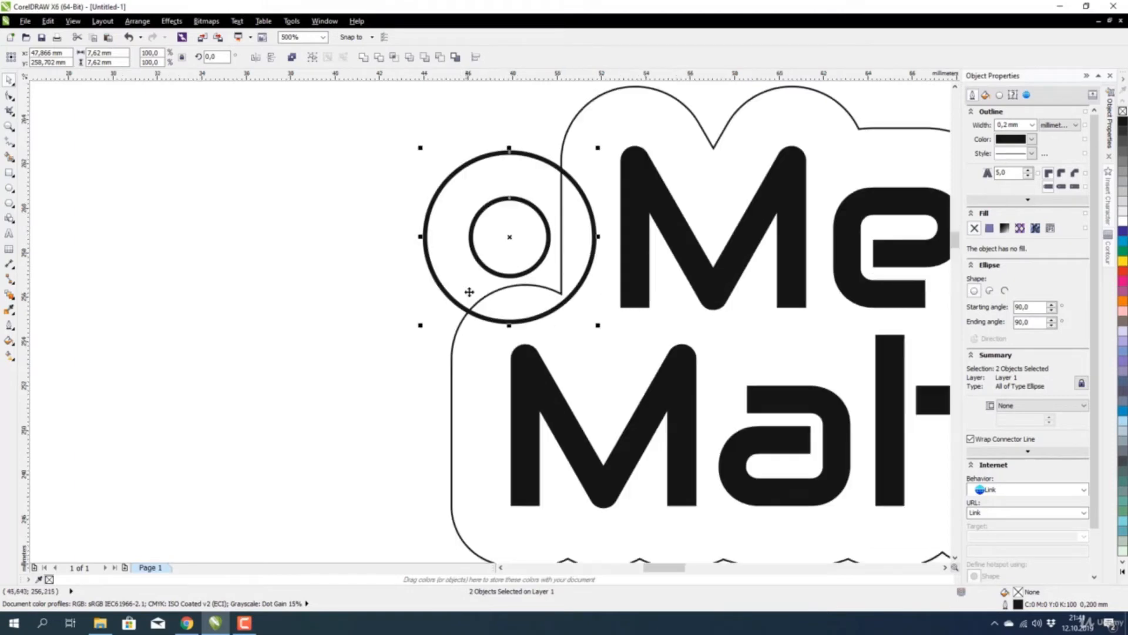
drag(511, 238, 518, 242)
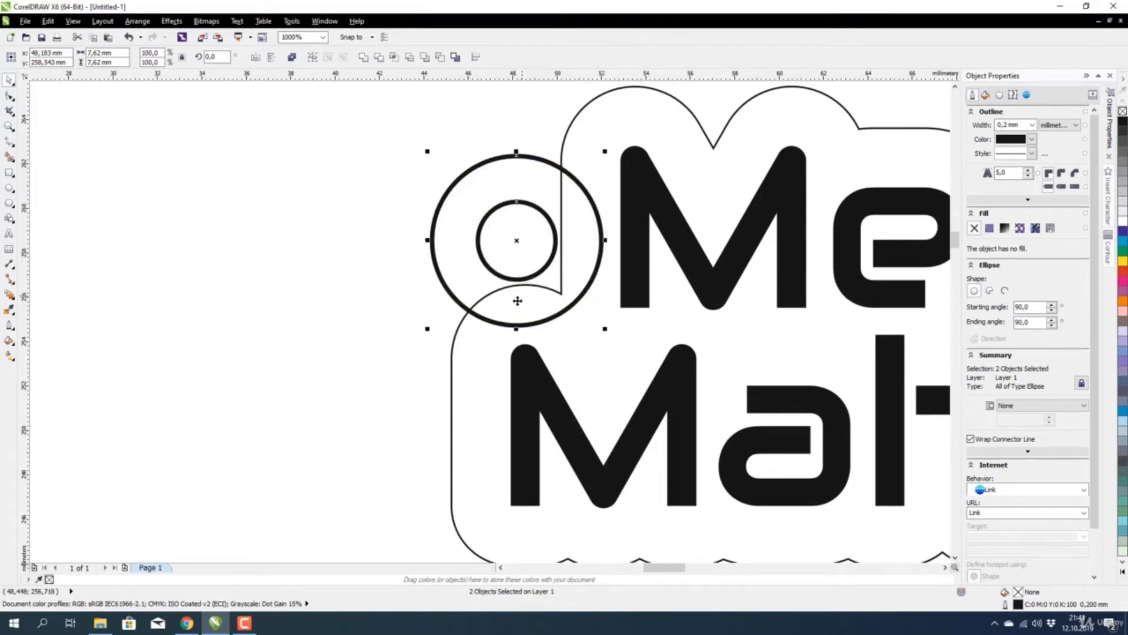
scroll(526, 273, down, 1)
click(358, 289)
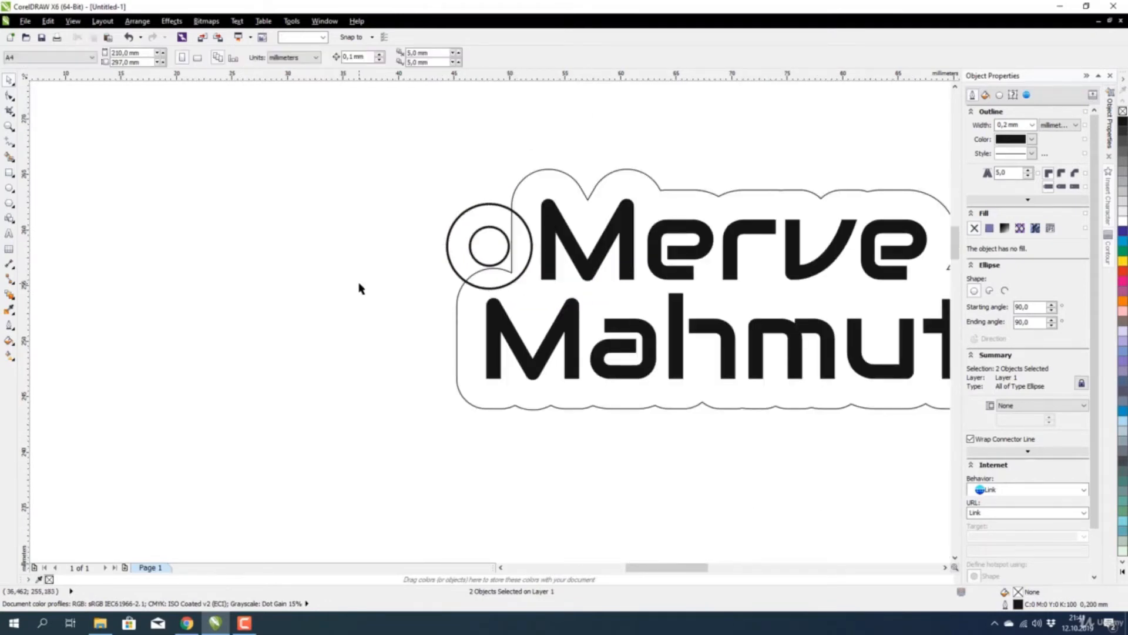
click(461, 221)
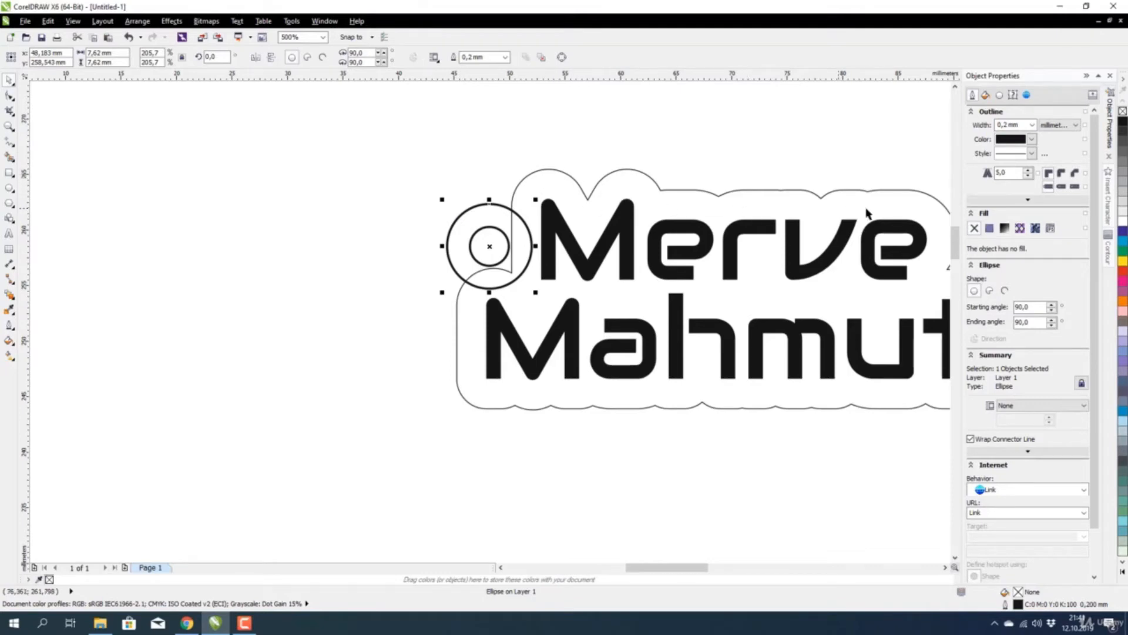
Weld the outer hang-hole circle into the two-line tag's cut outline.
shift+click(548, 184)
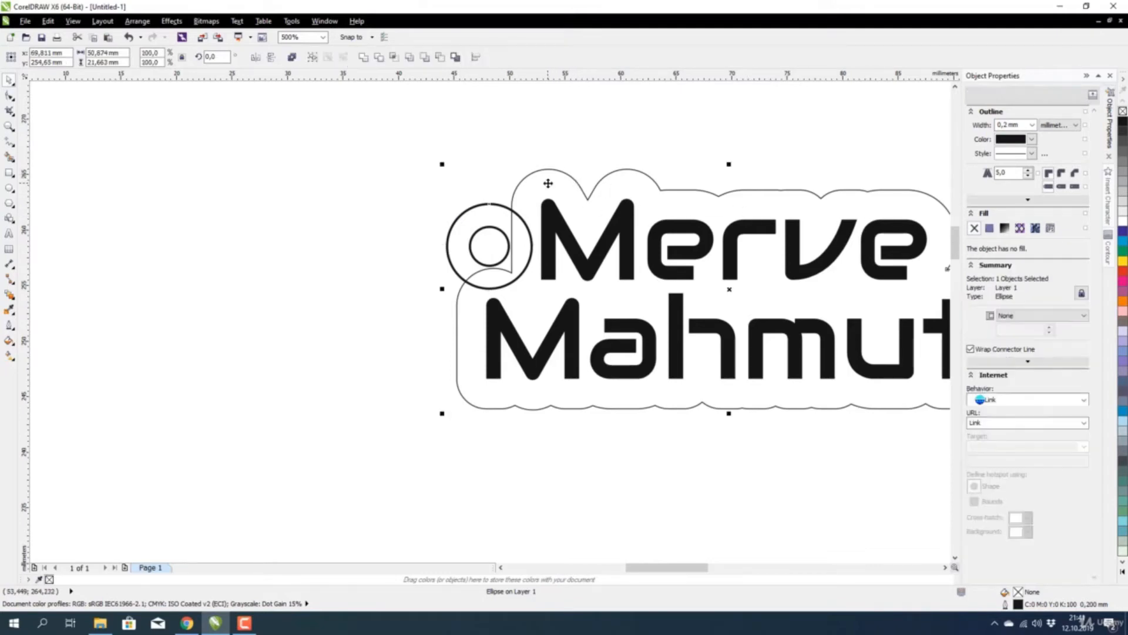
click(363, 59)
click(413, 297)
Move the welded two-line tag up beside the first tag.
scroll(417, 298, down, 4)
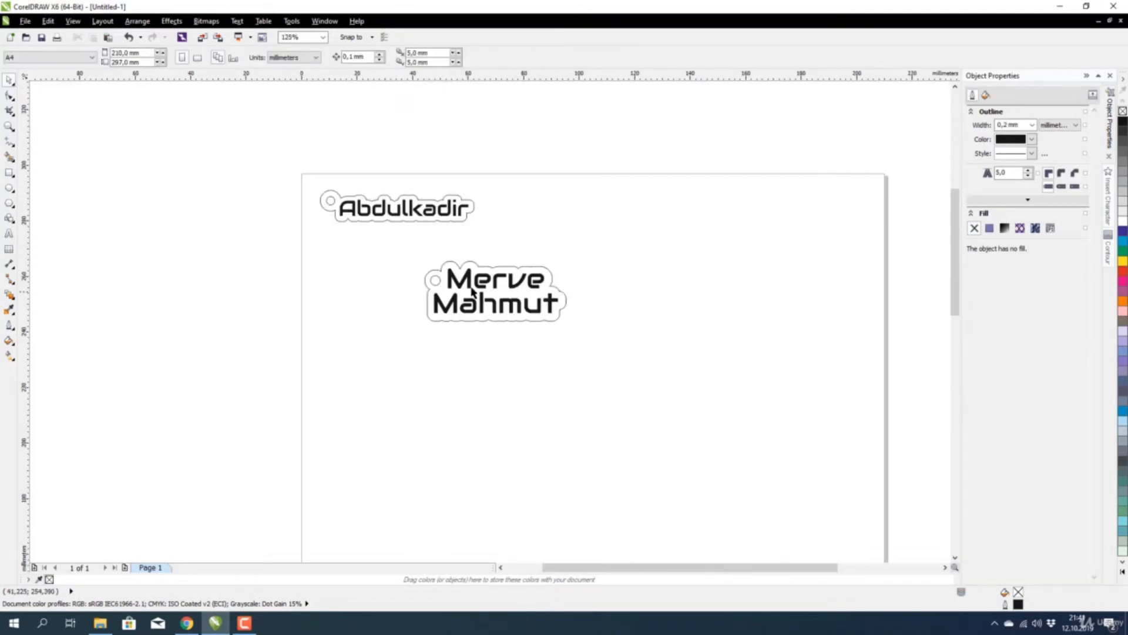
scroll(472, 290, up, 4)
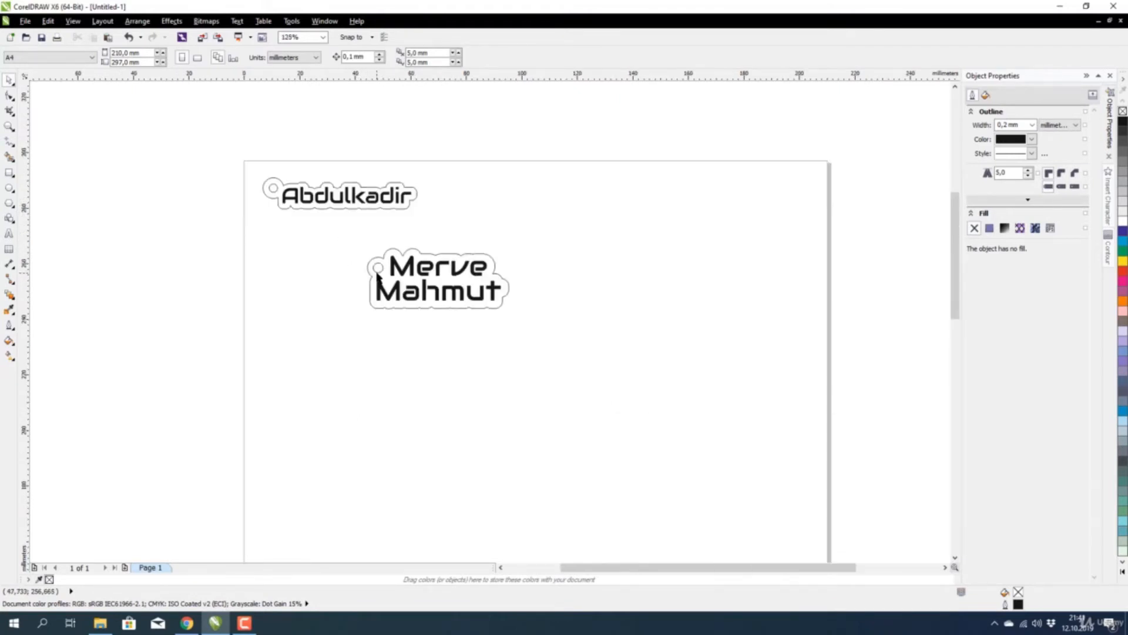
scroll(380, 278, down, 4)
drag(333, 226, 552, 350)
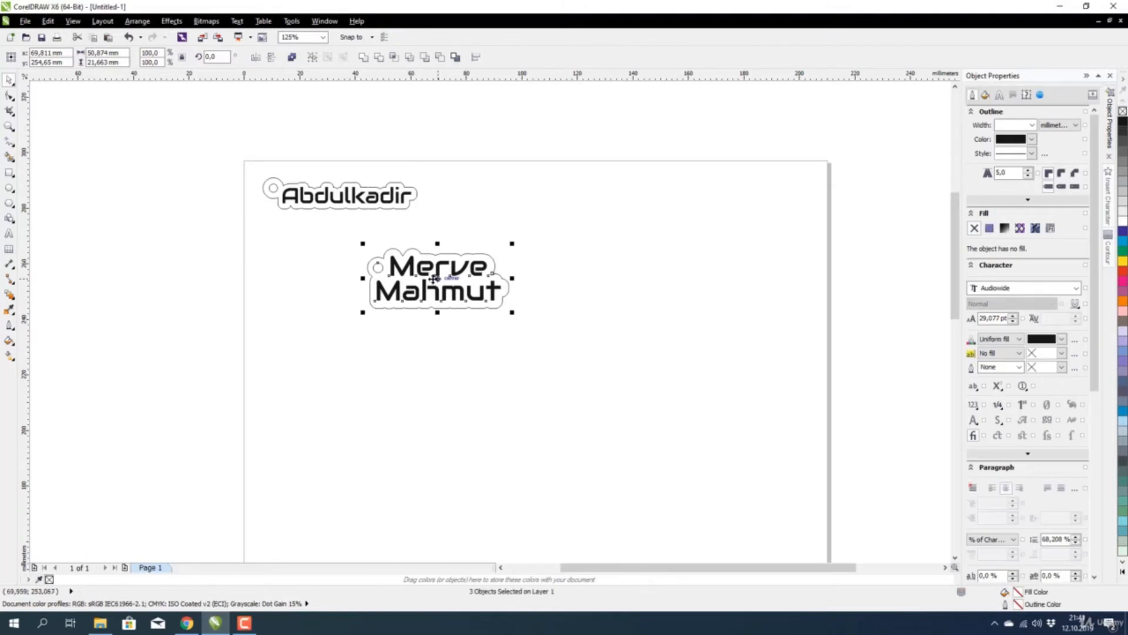
drag(444, 279, 508, 206)
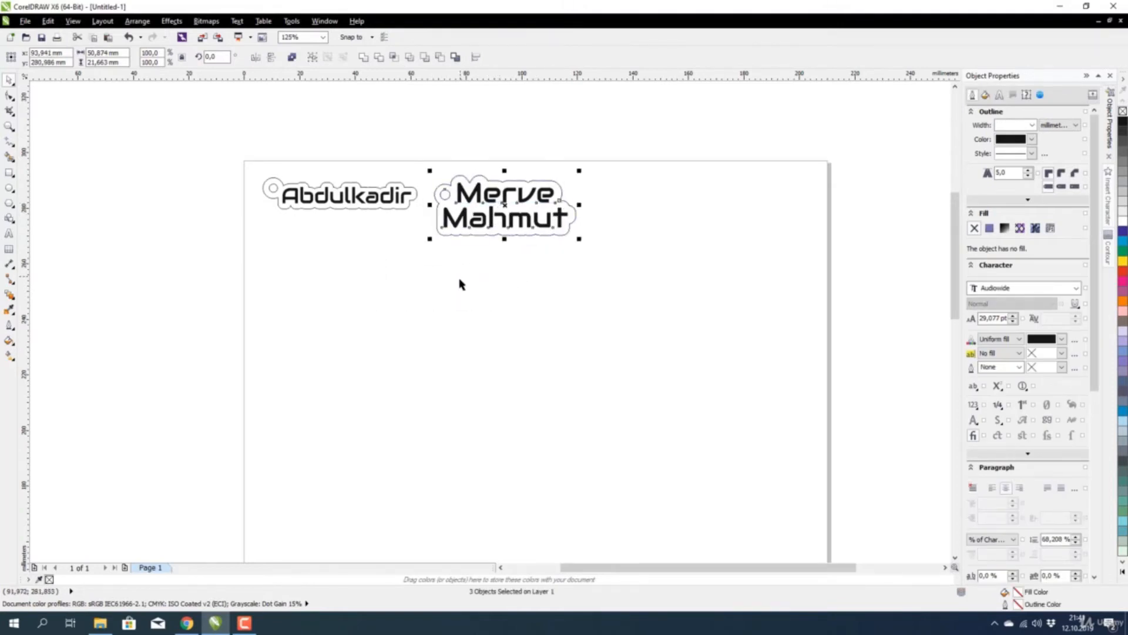
click(458, 282)
scroll(546, 202, up, 2)
drag(661, 140, 335, 378)
click(335, 378)
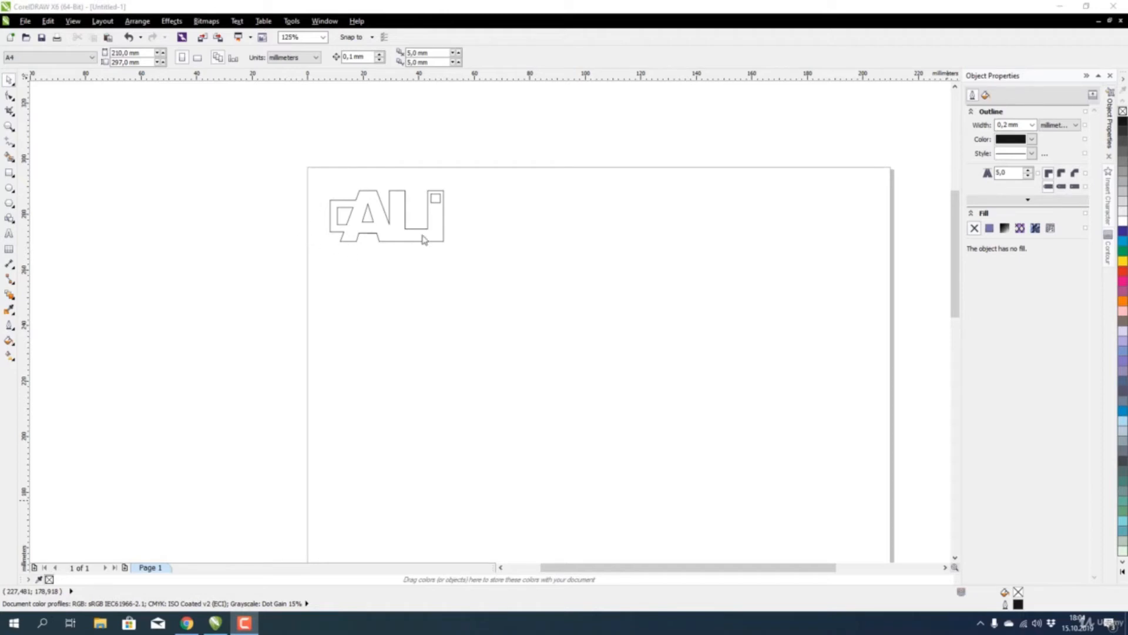
Start an empty Arial 24 pt text line with the Text tool below the ALI plate.
scroll(404, 199, up, 2)
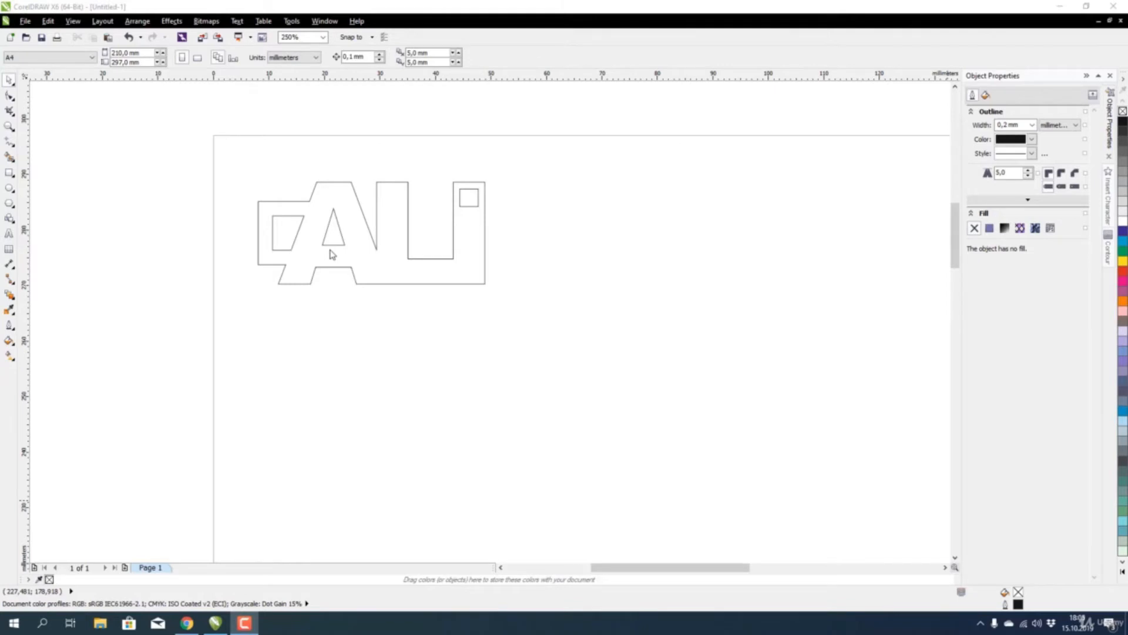
scroll(297, 233, down, 2)
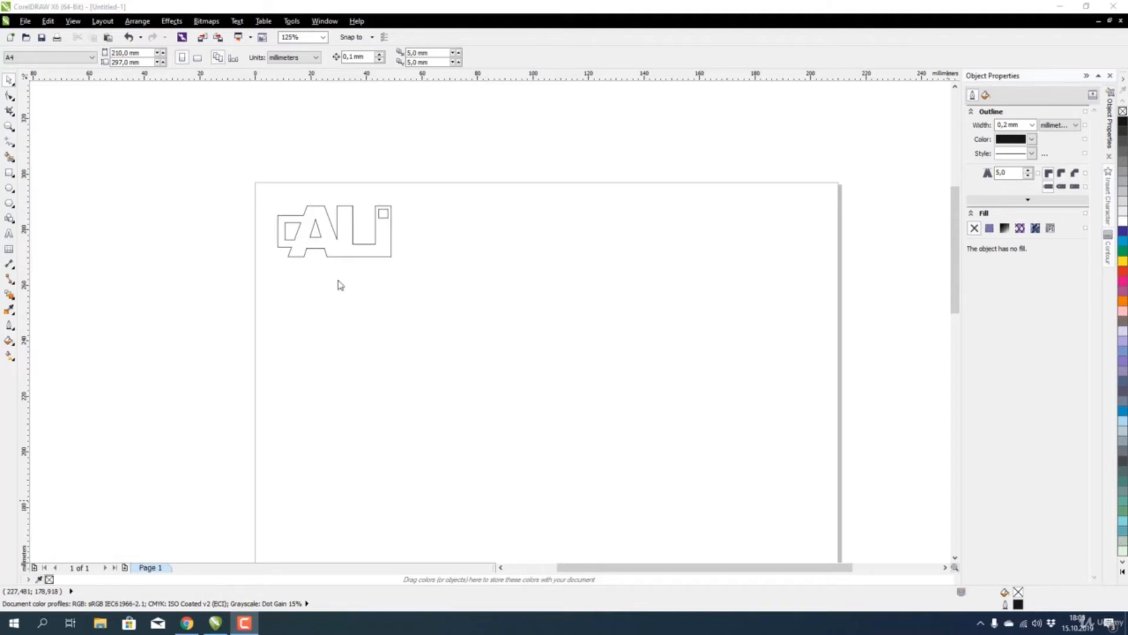
click(9, 233)
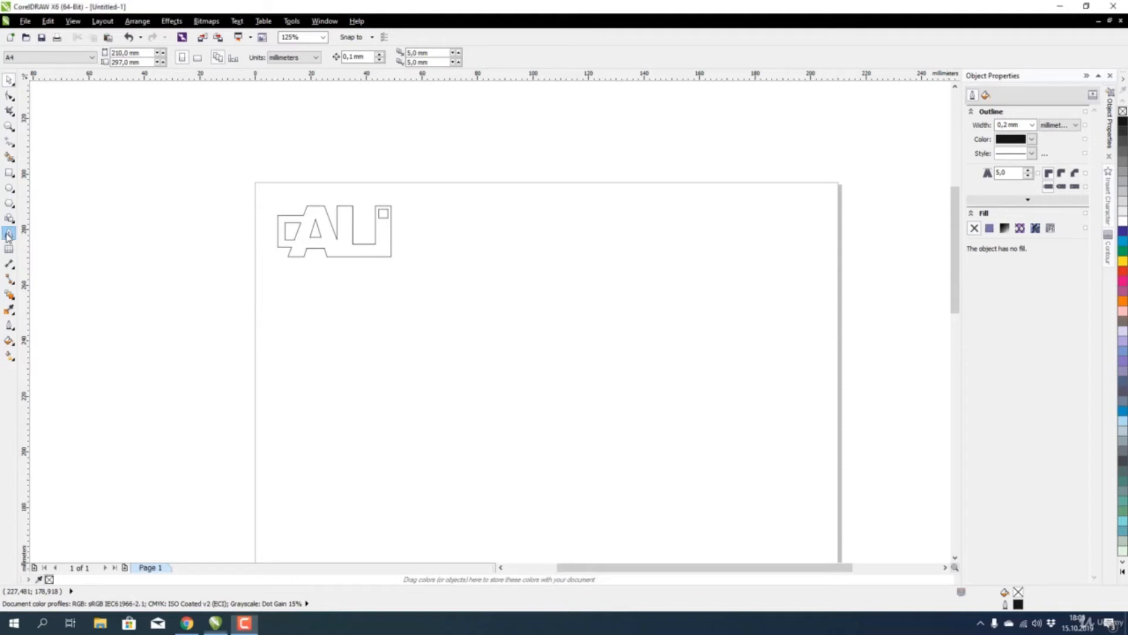
click(494, 302)
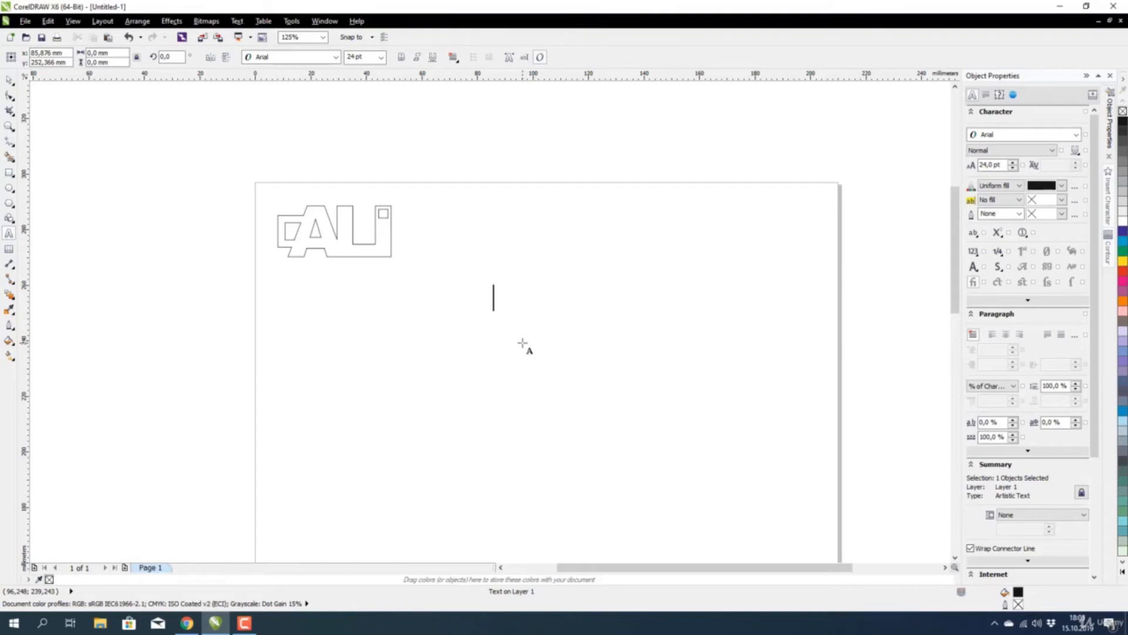
Type 'AYŞE' below the ALI tag and set it in Arial Black.
text(AYŞE)
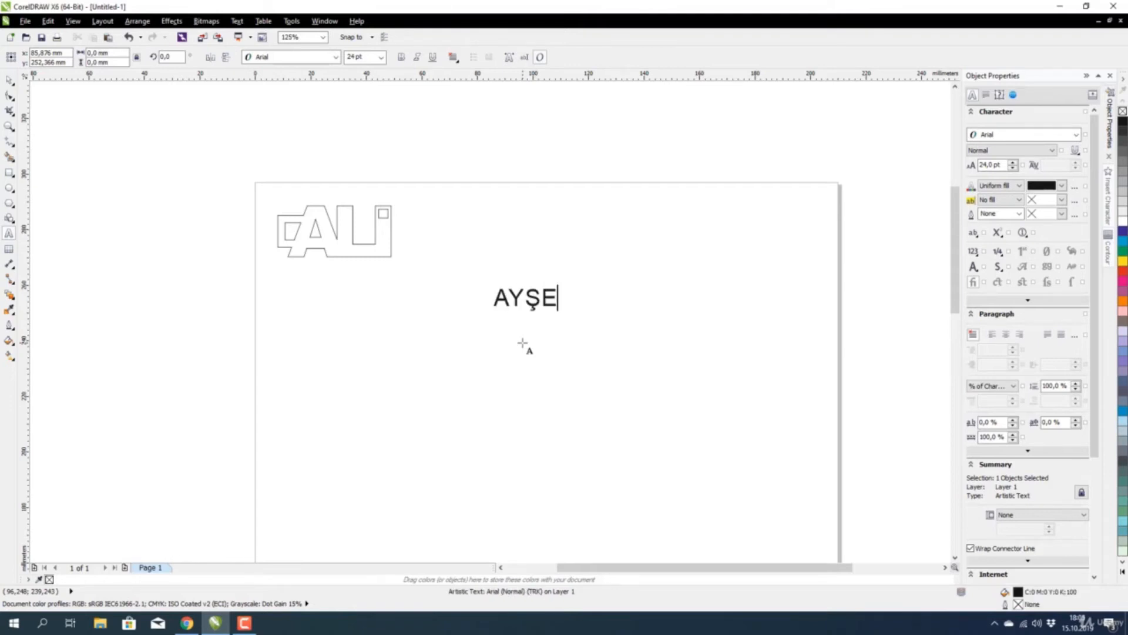
click(9, 80)
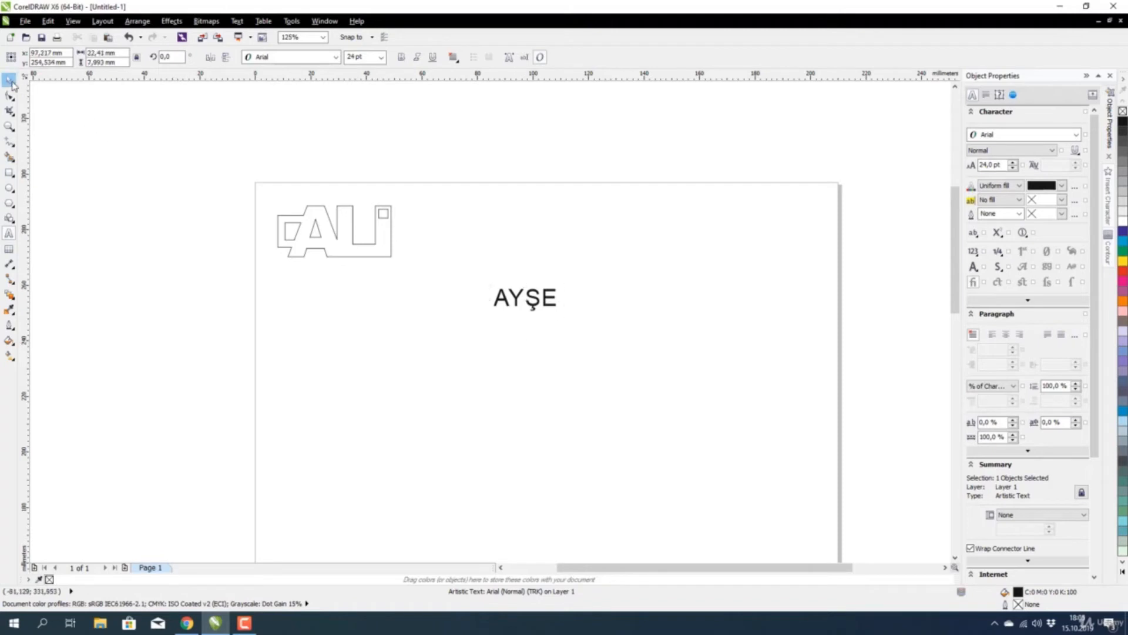
click(282, 57)
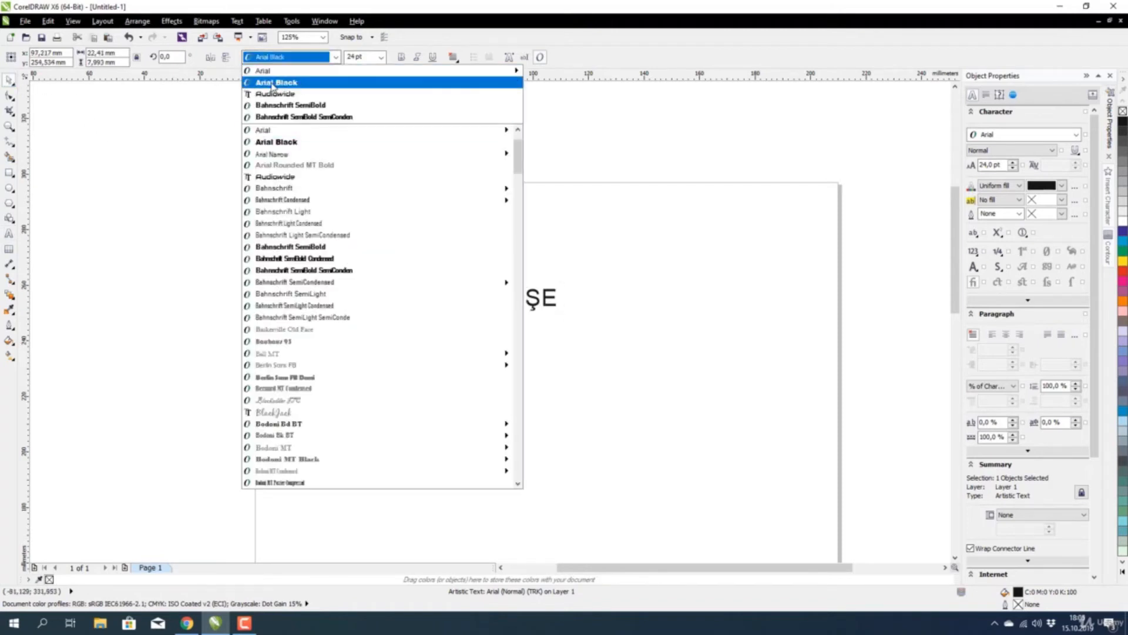
click(275, 83)
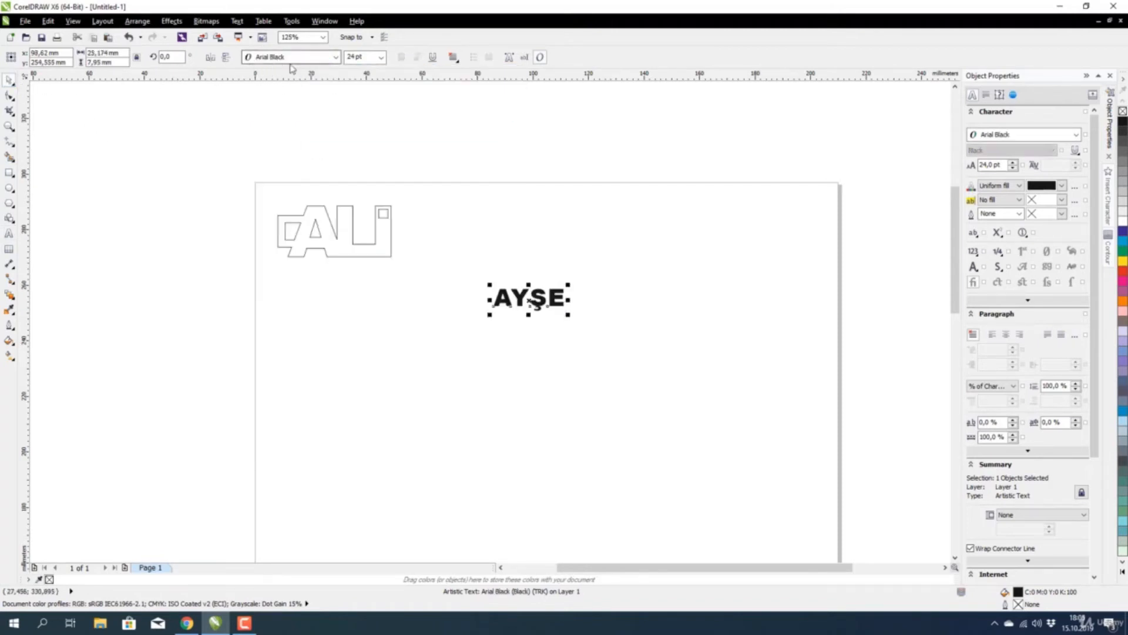
Convert the AYŞE text to curves.
click(519, 277)
scroll(531, 297, up, 3)
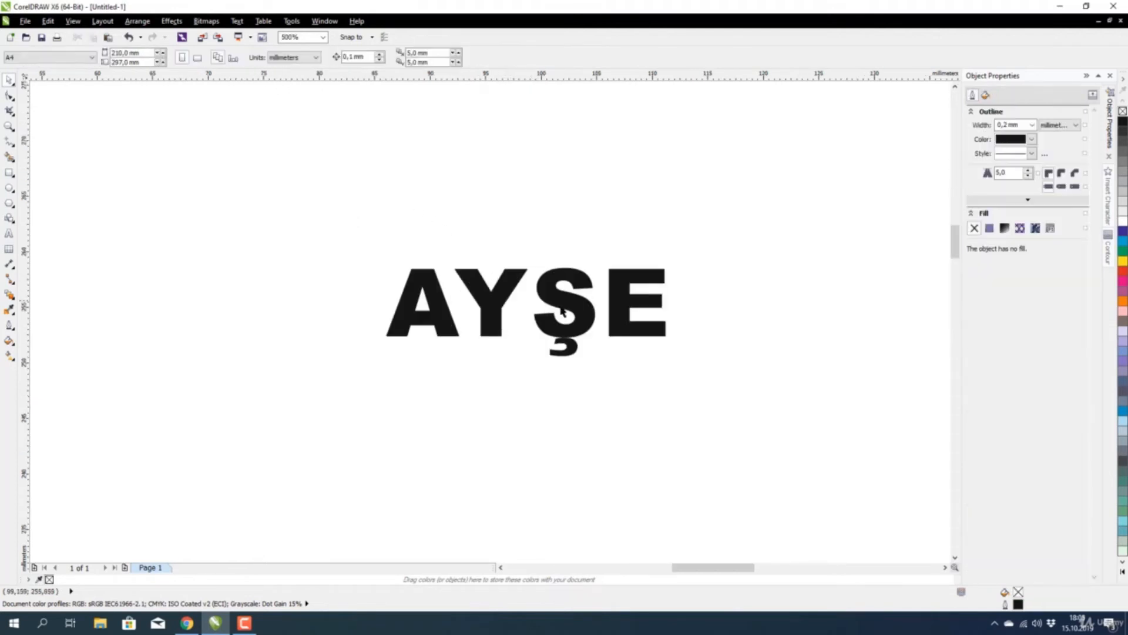
click(563, 305)
scroll(563, 305, down, 5)
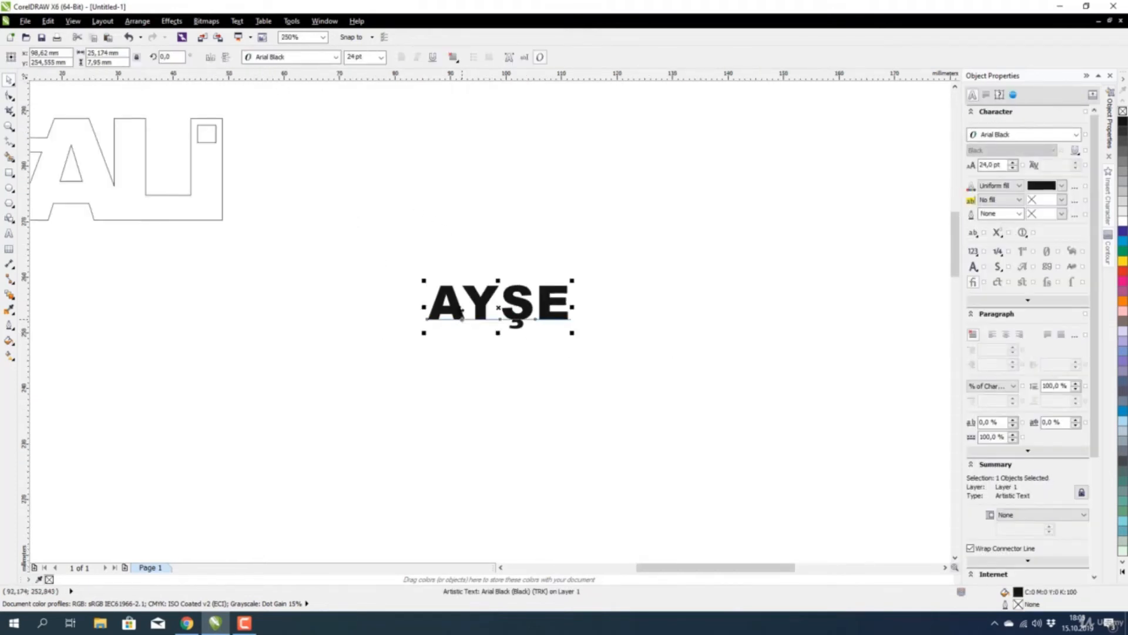
scroll(478, 314, up, 2)
drag(610, 234, 356, 415)
click(467, 357)
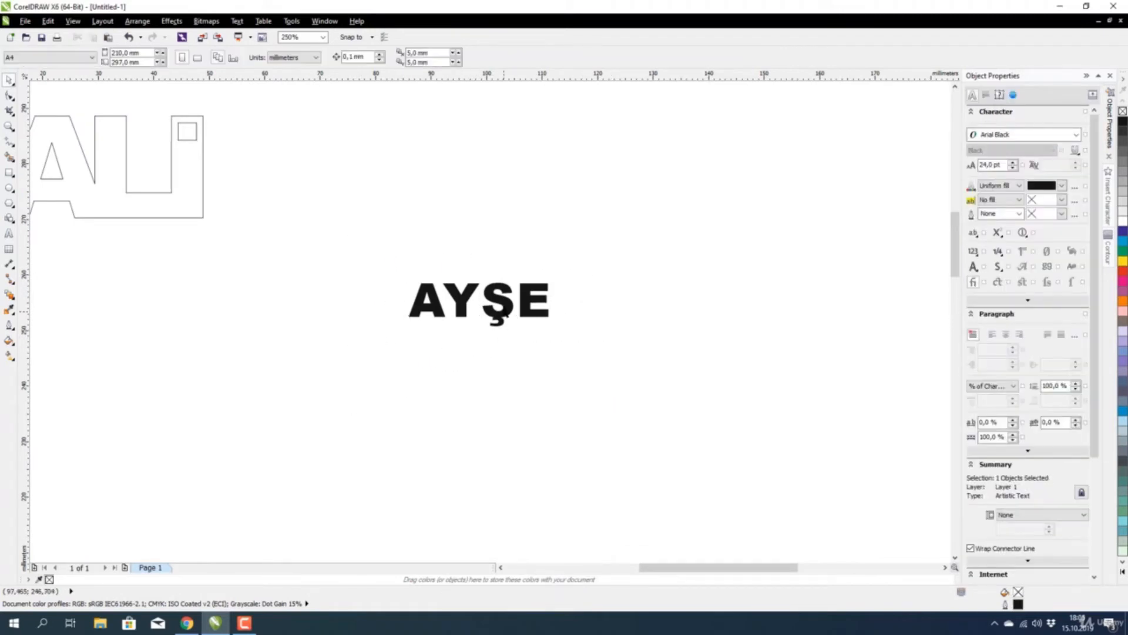
click(496, 312)
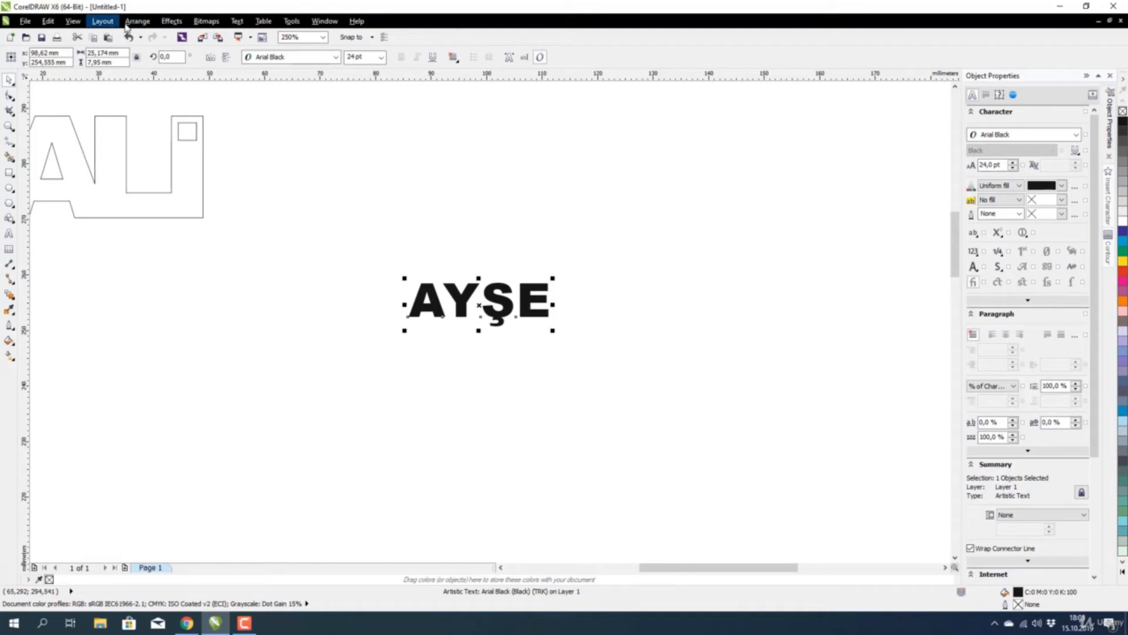
click(136, 23)
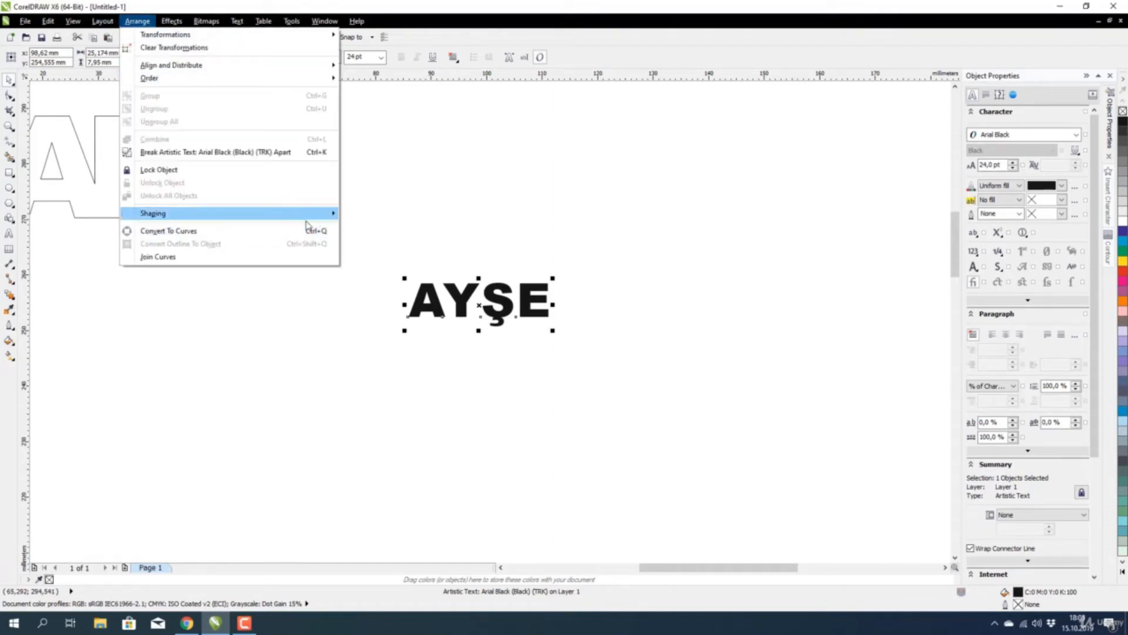
click(289, 236)
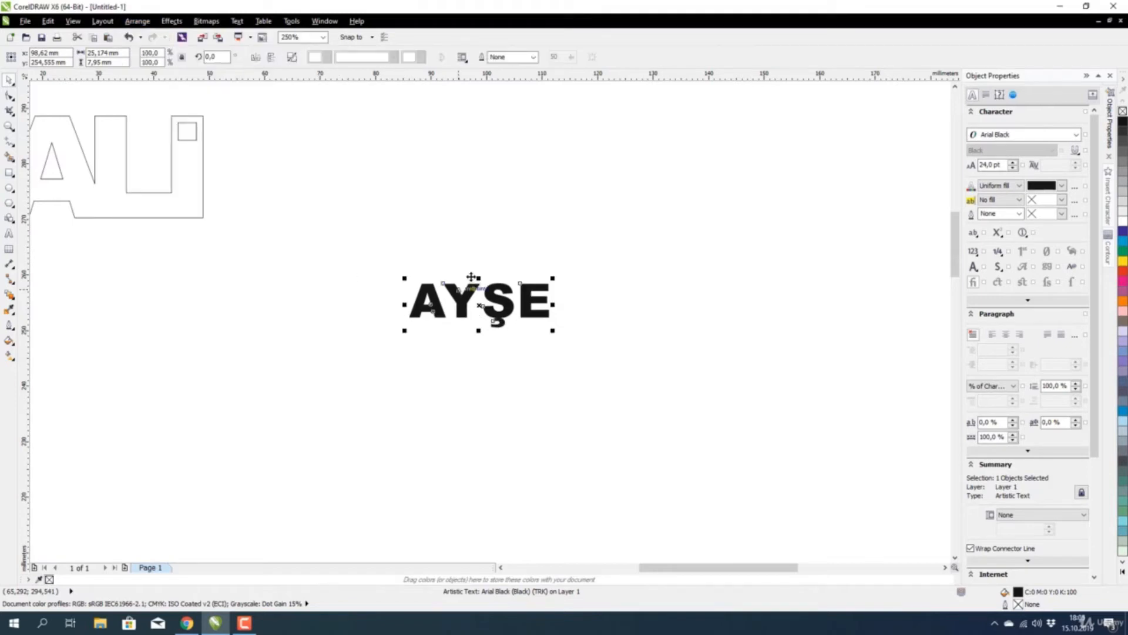
Break the AYŞE curve apart into separate letter pieces.
scroll(479, 303, up, 2)
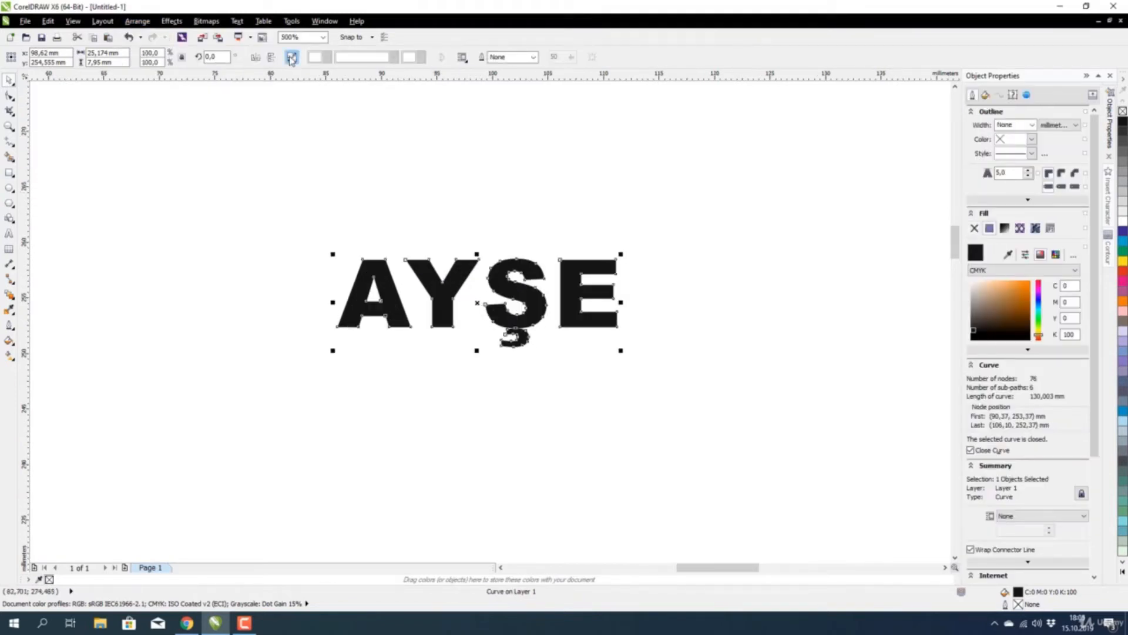
click(292, 57)
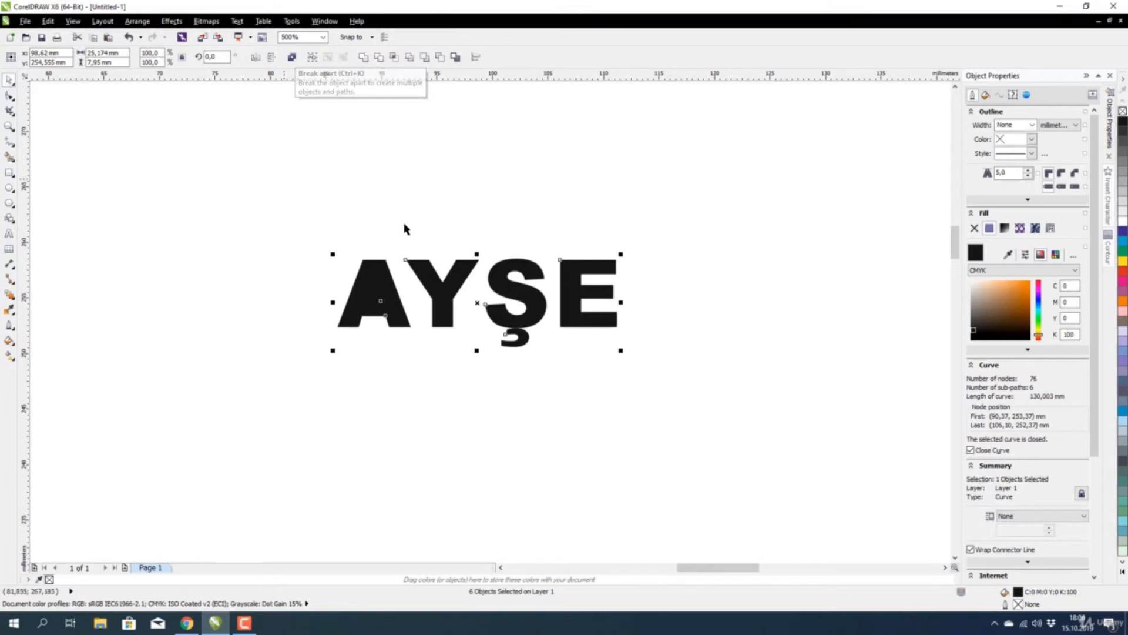
click(673, 293)
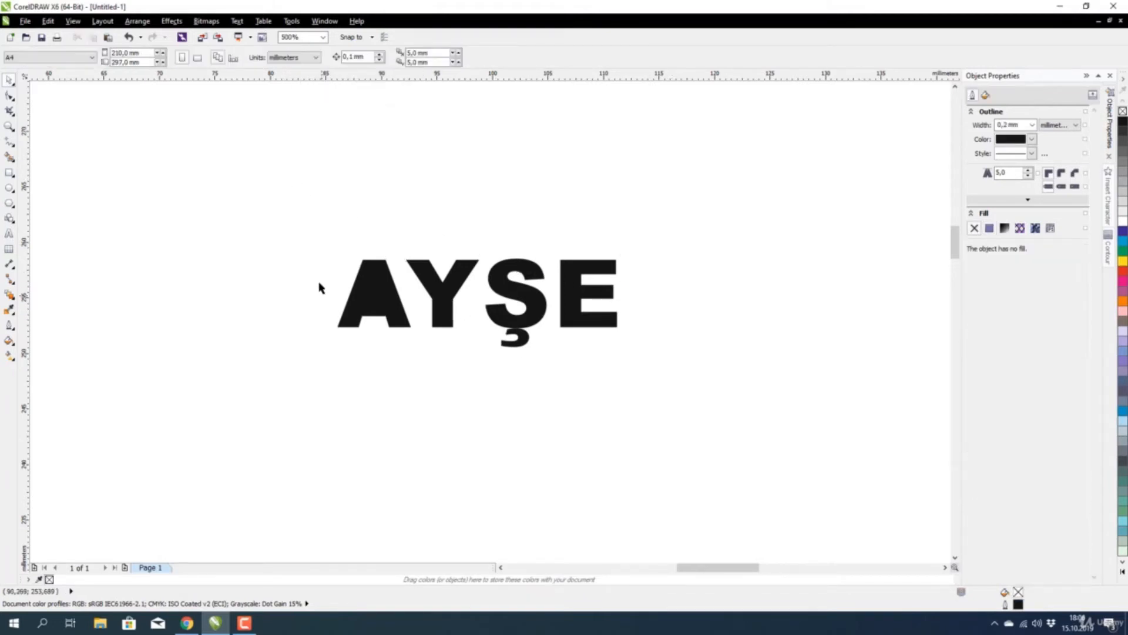
scroll(358, 295, up, 1)
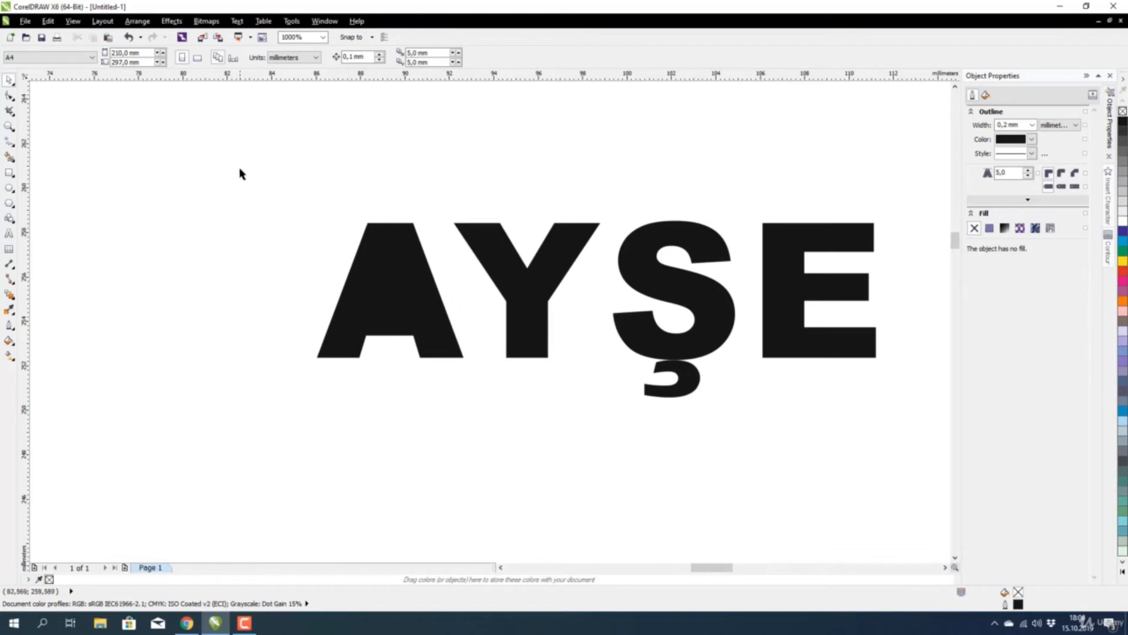
Combine the A's two pieces into one curve with its hole restored.
drag(240, 173, 513, 432)
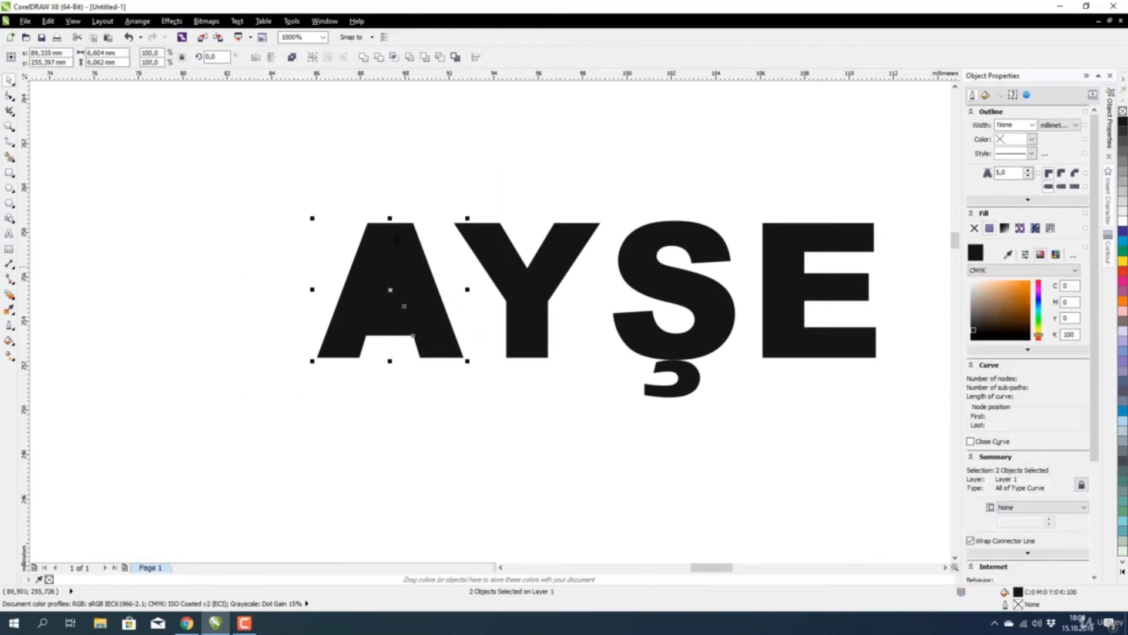
click(292, 57)
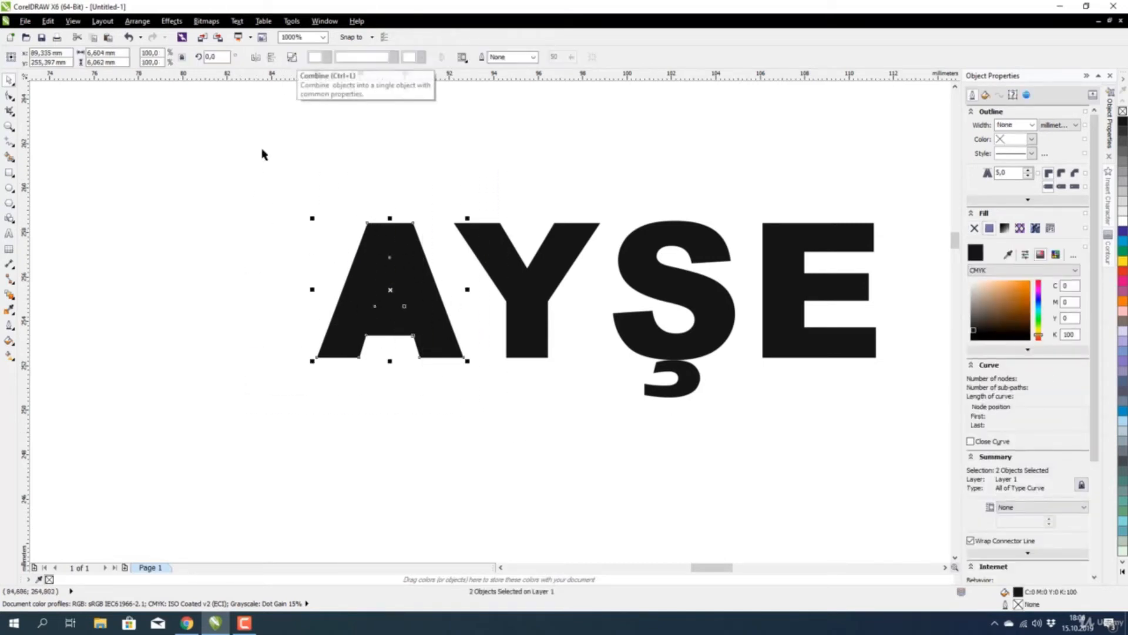
click(255, 187)
scroll(433, 222, down, 1)
scroll(568, 320, up, 1)
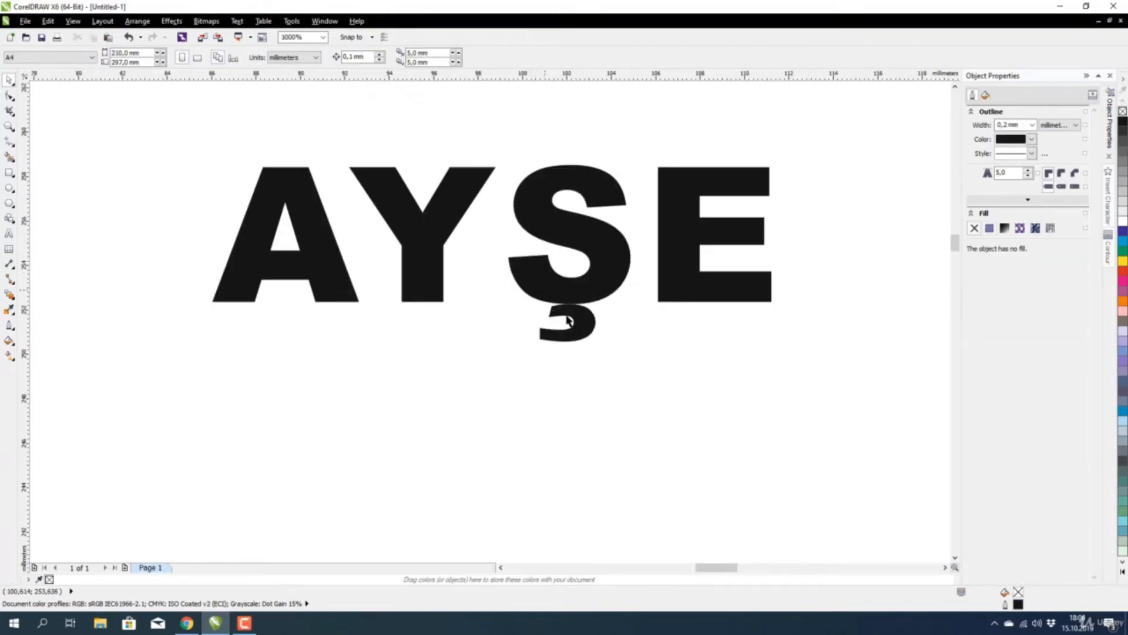
Nudge the cedilla up closer to the S.
drag(642, 390, 481, 272)
scroll(576, 321, up, 1)
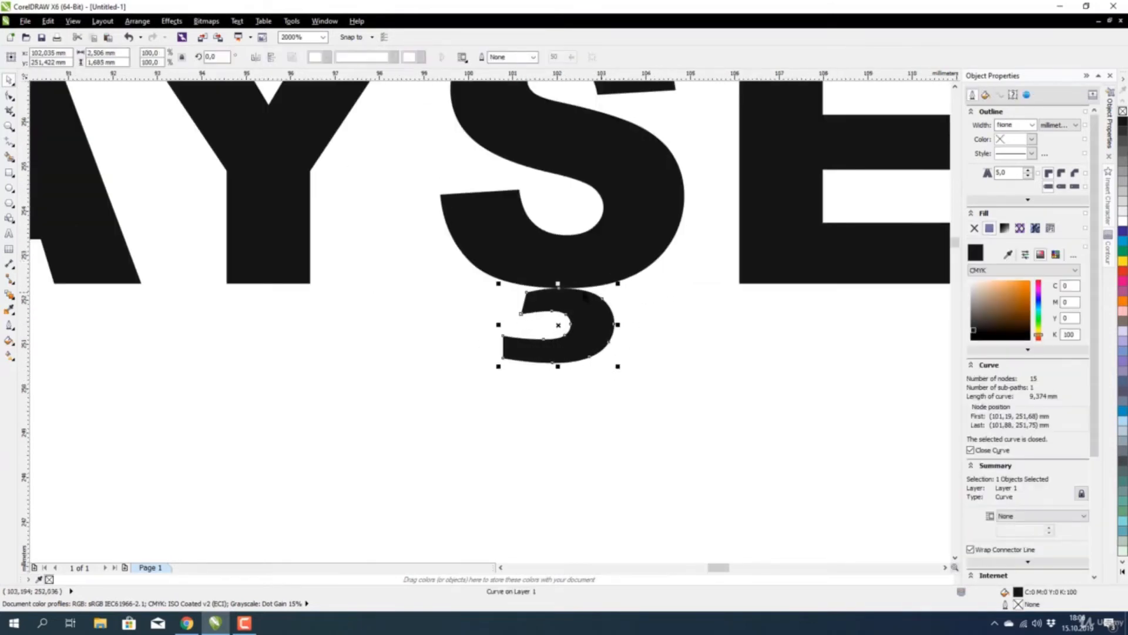
click(603, 257)
scroll(573, 236, down, 1)
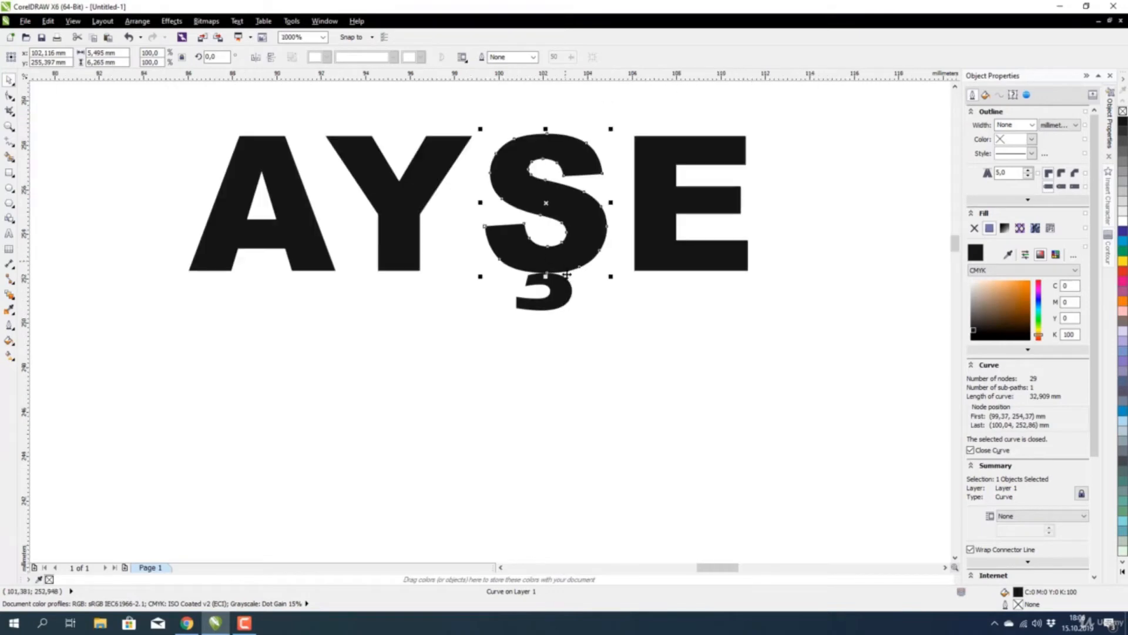
drag(562, 307, 543, 331)
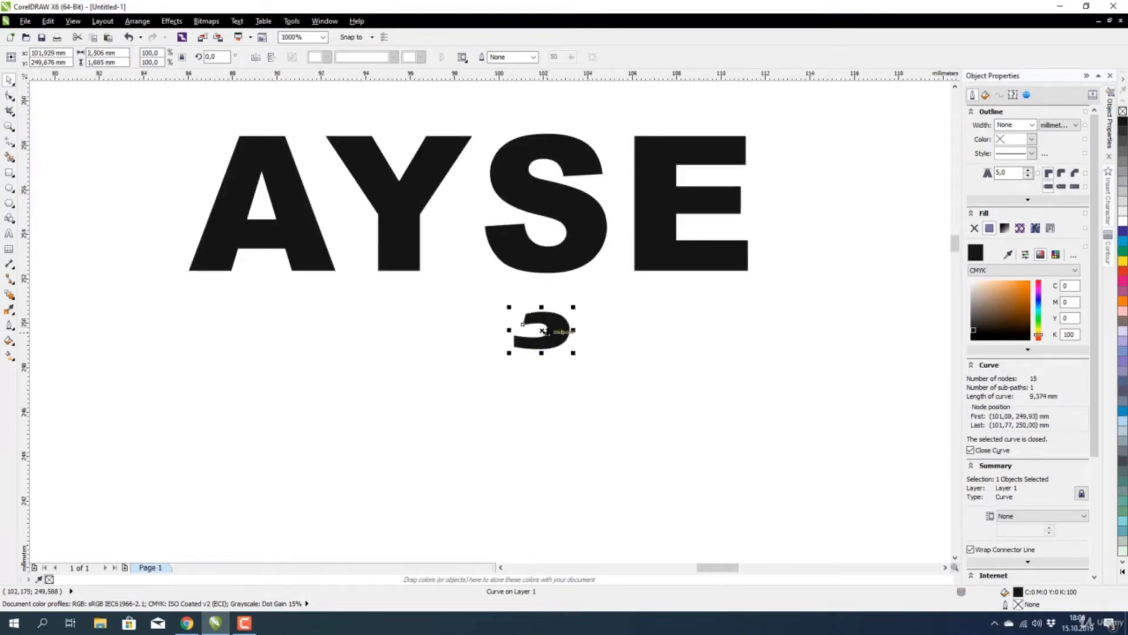
key(ctrl+z)
scroll(566, 275, up, 1)
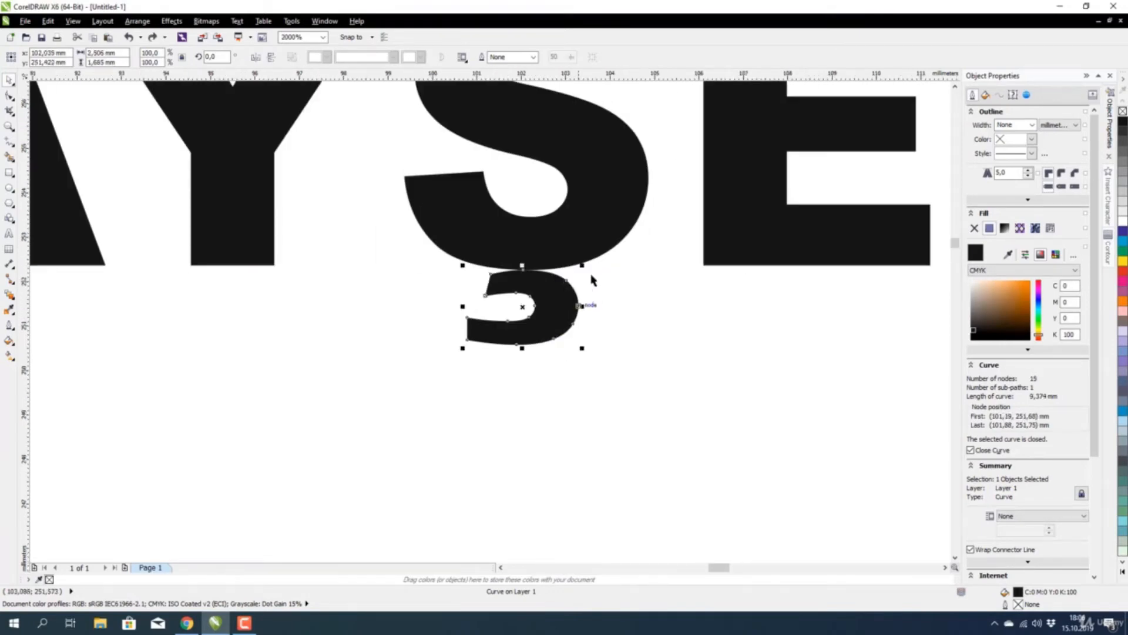
drag(556, 313, 556, 299)
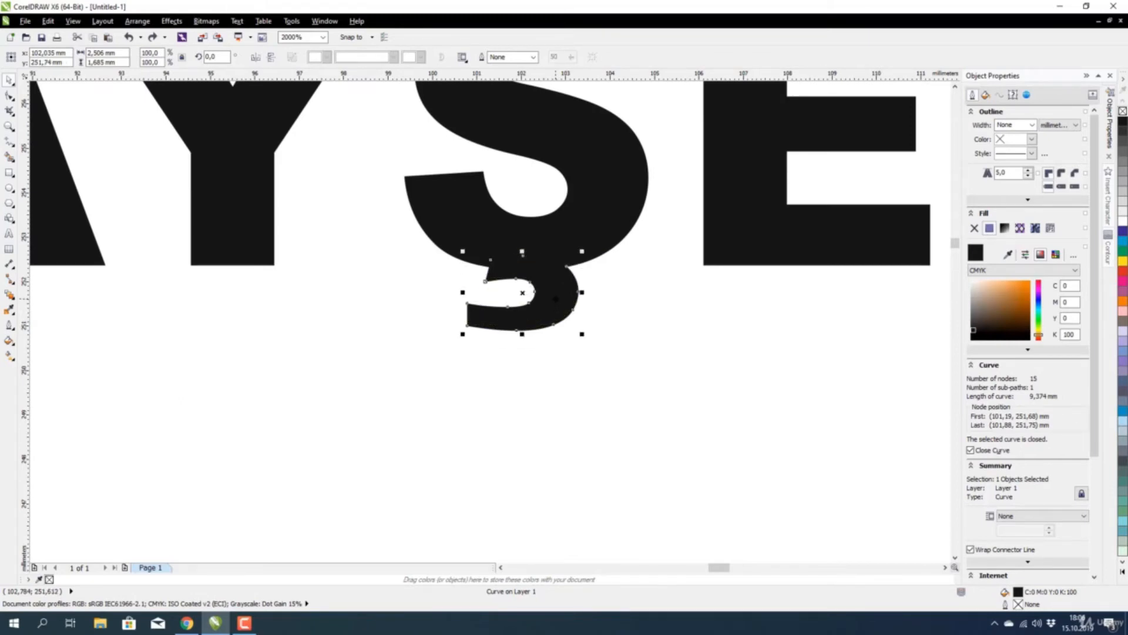
scroll(556, 299, down, 2)
Weld the S and cedilla into a single Ş shape.
drag(584, 181, 487, 392)
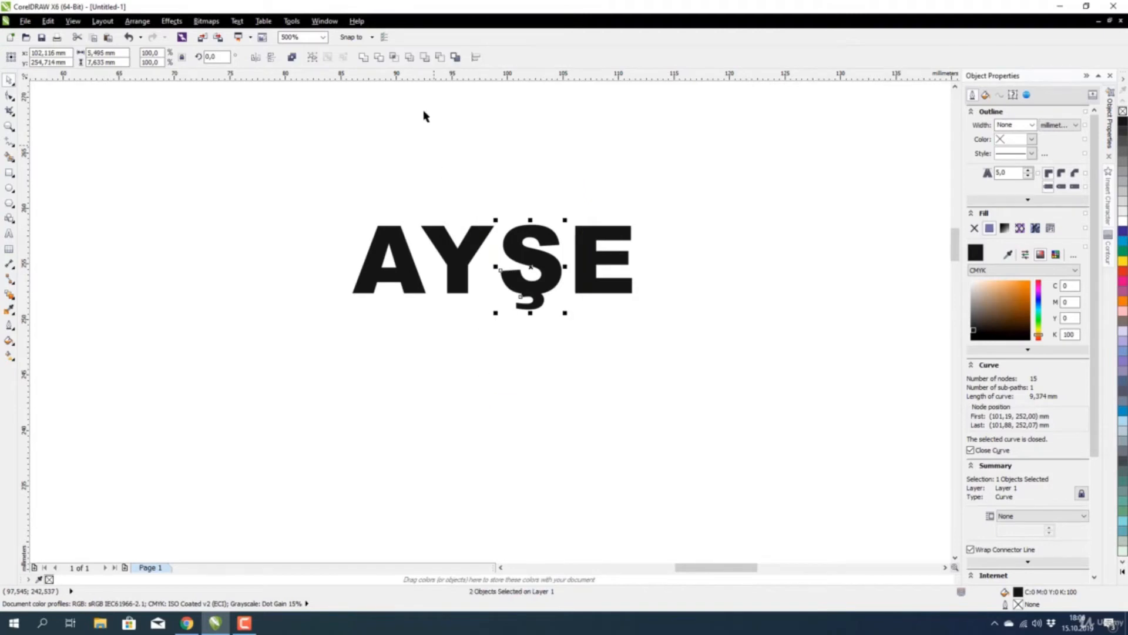
click(364, 57)
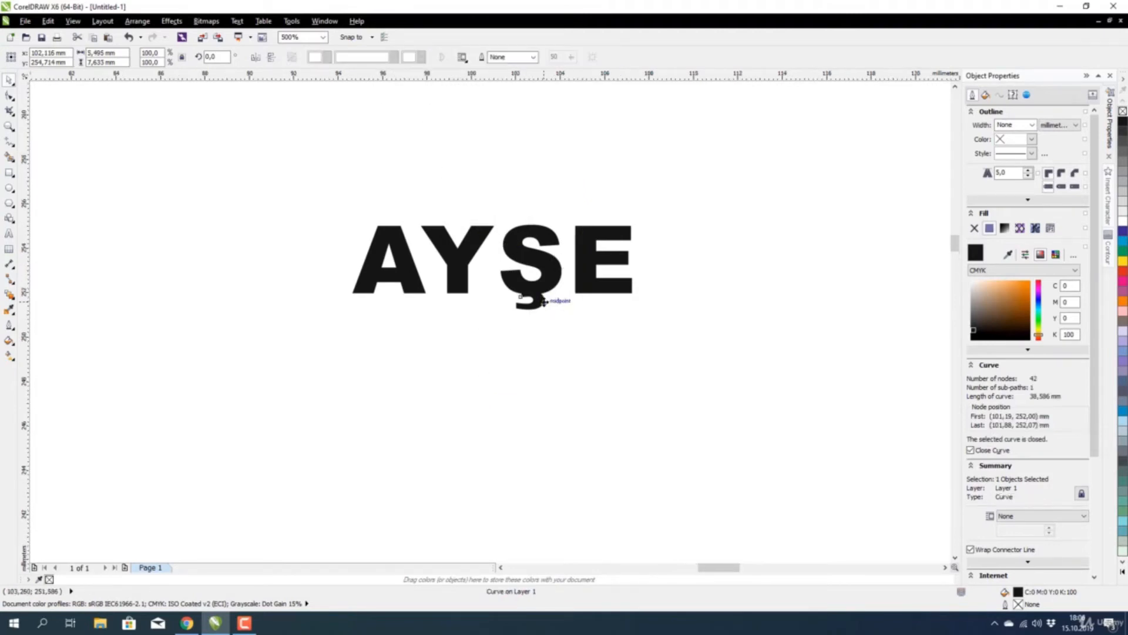
scroll(546, 301, up, 1)
click(574, 222)
scroll(540, 222, down, 1)
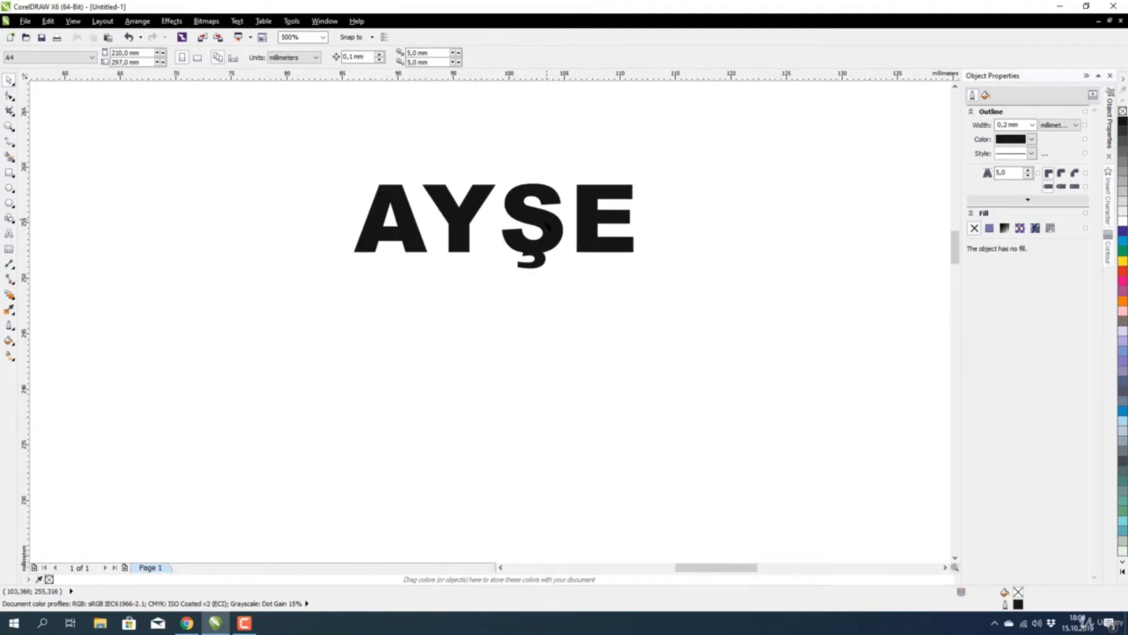
scroll(421, 214, up, 1)
Slide the Y, Ş and E left so each overlaps its neighbour, then select all four letters.
click(470, 204)
drag(471, 204, 423, 206)
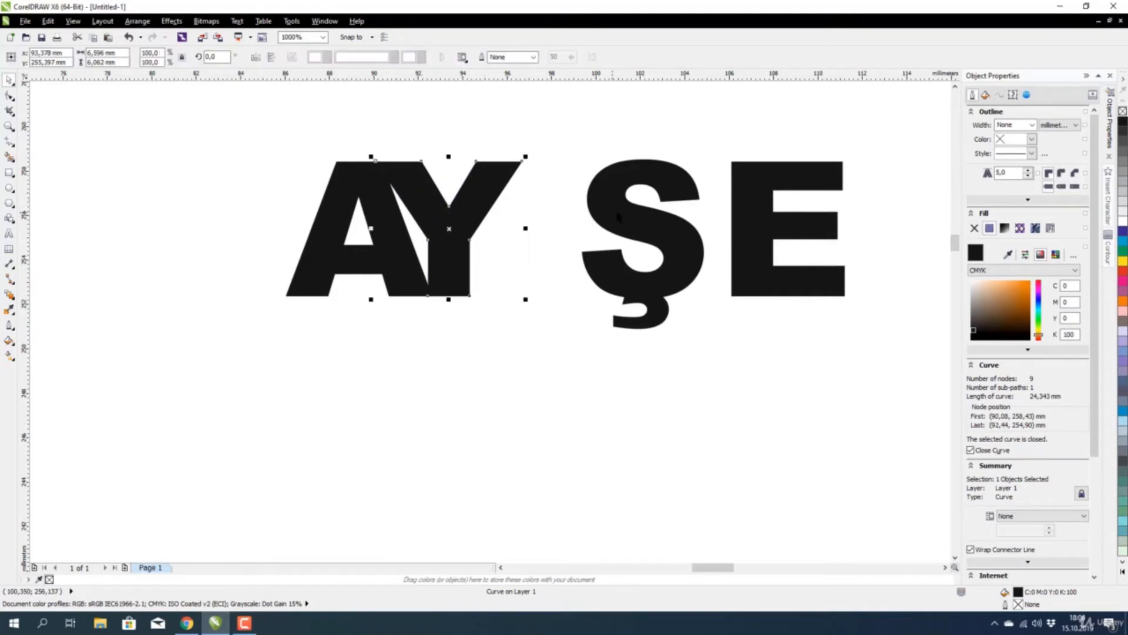
drag(610, 219, 519, 226)
drag(763, 248, 623, 248)
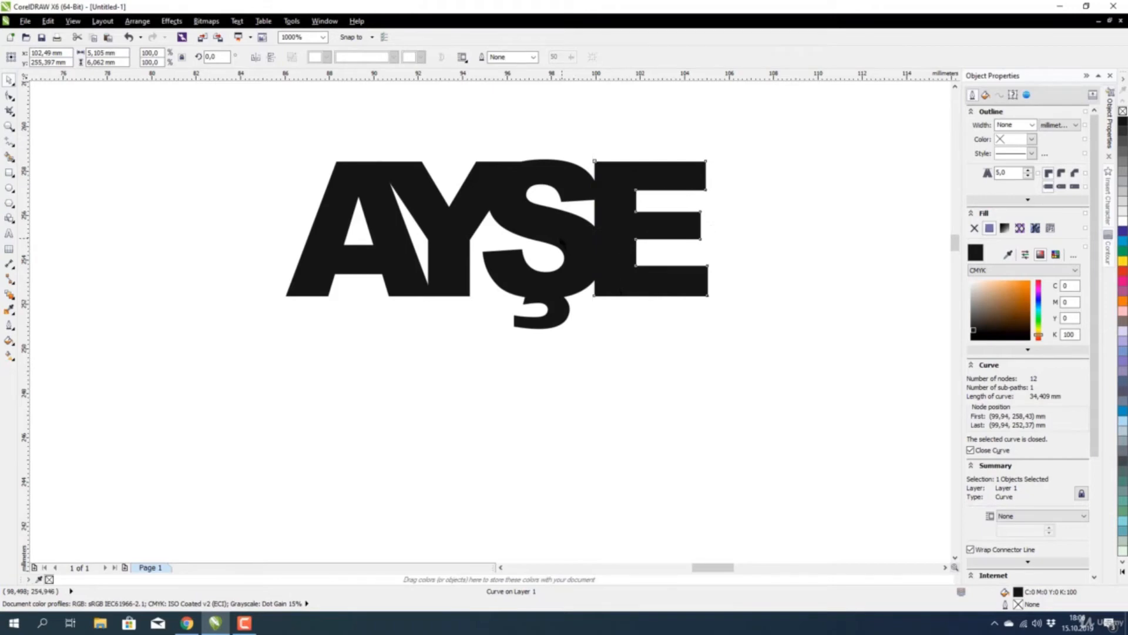
scroll(569, 285, down, 3)
click(683, 226)
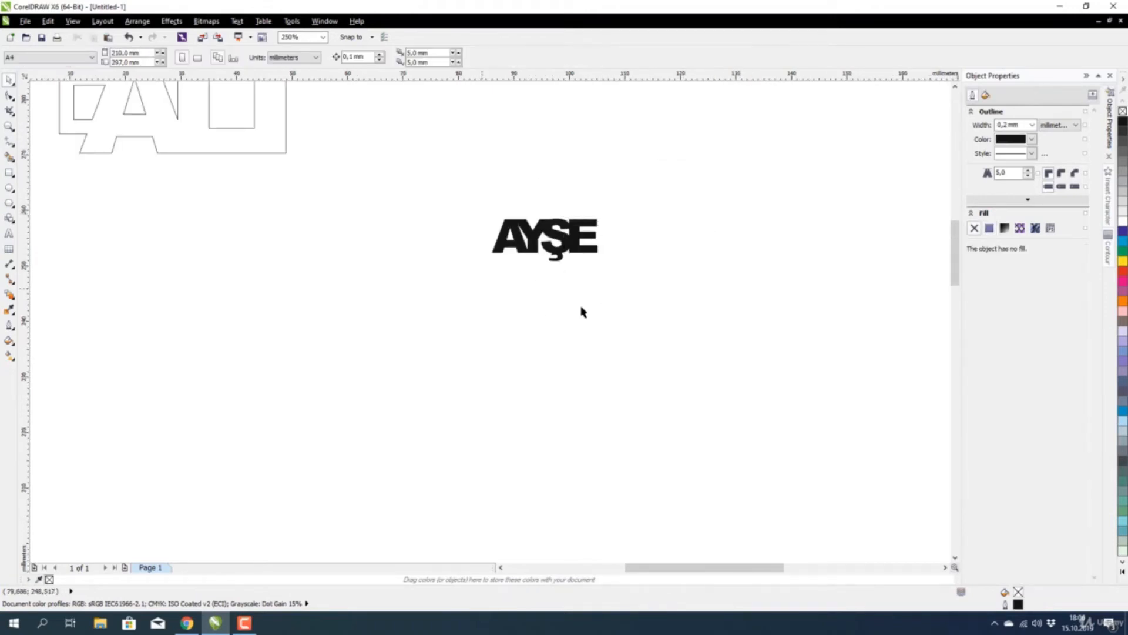
drag(627, 182, 449, 327)
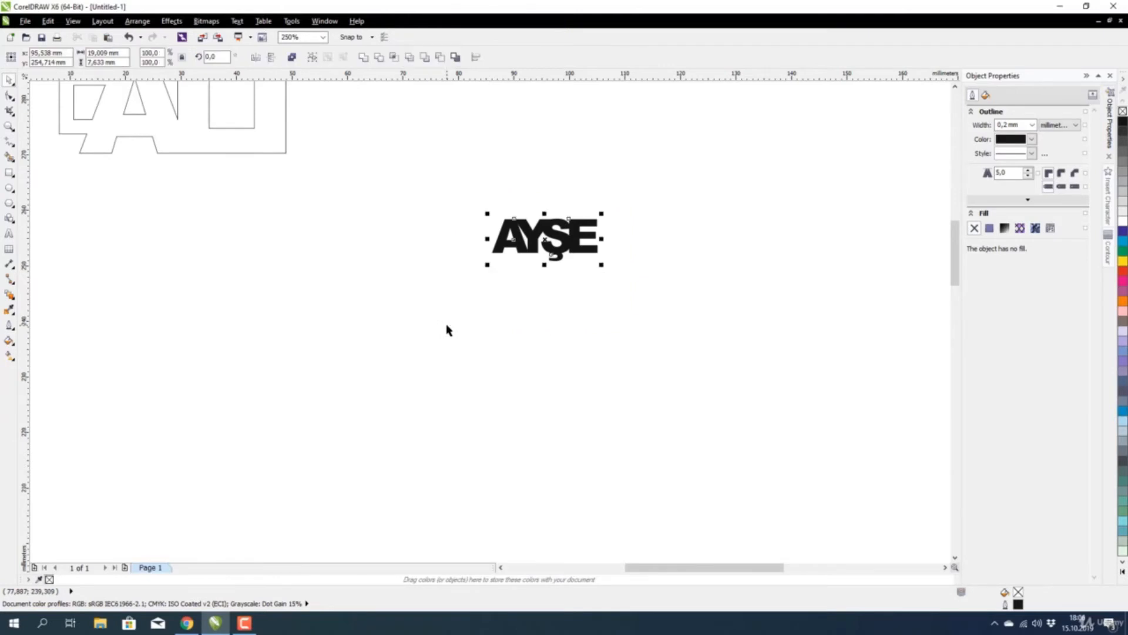
Weld the four AYŞE letters into one shape.
click(363, 59)
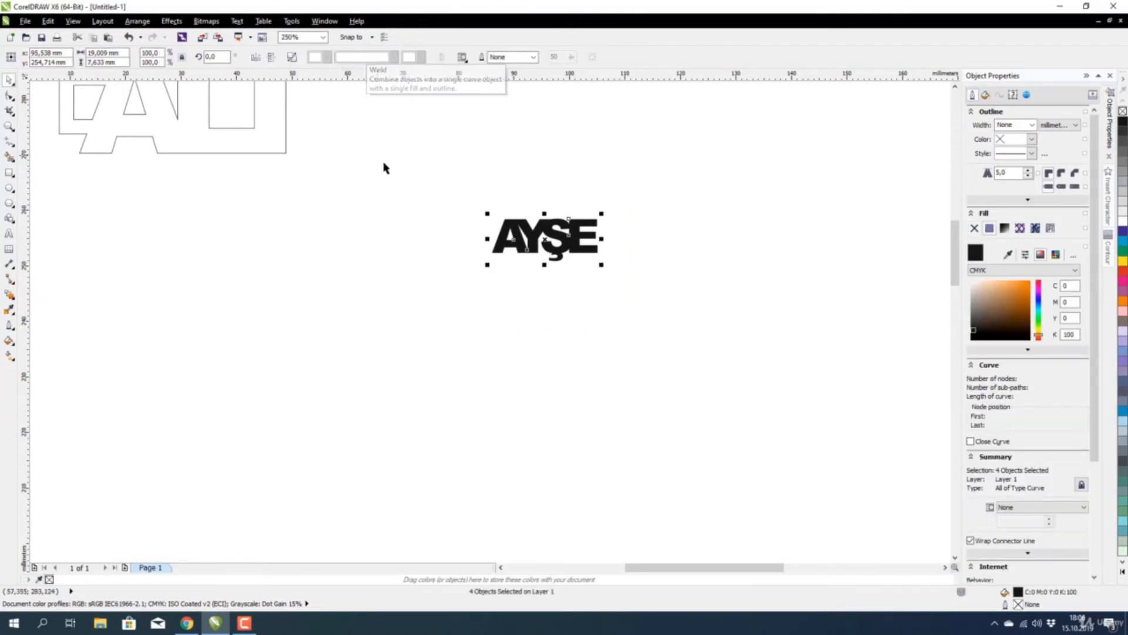
click(382, 166)
scroll(590, 240, up, 2)
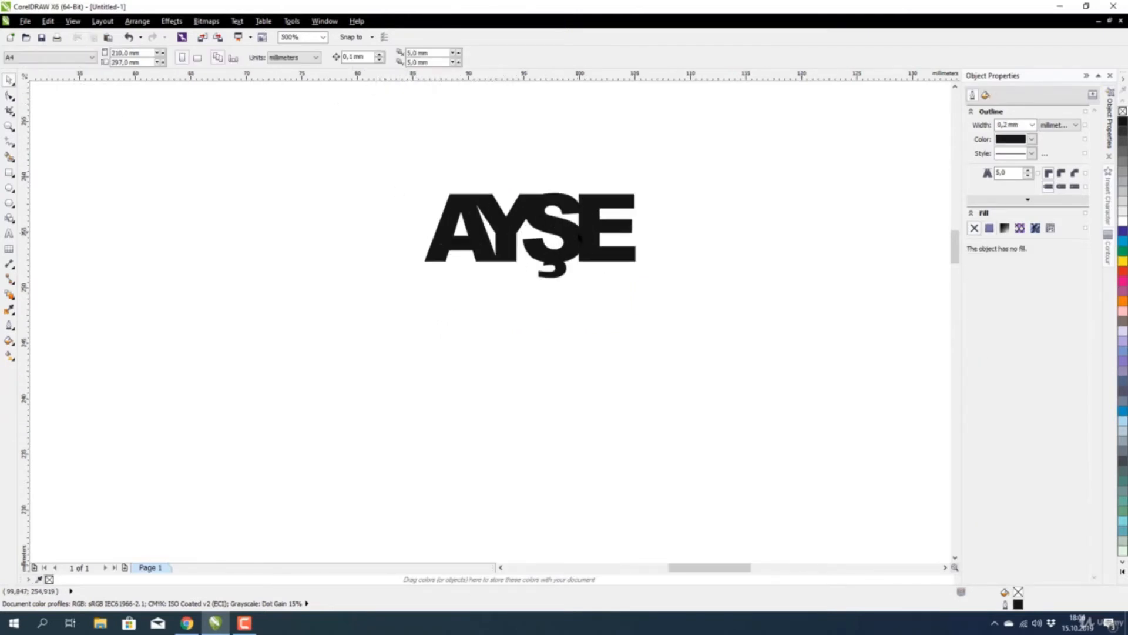
Give the welded AYŞE no fill and a hairline outline.
click(561, 239)
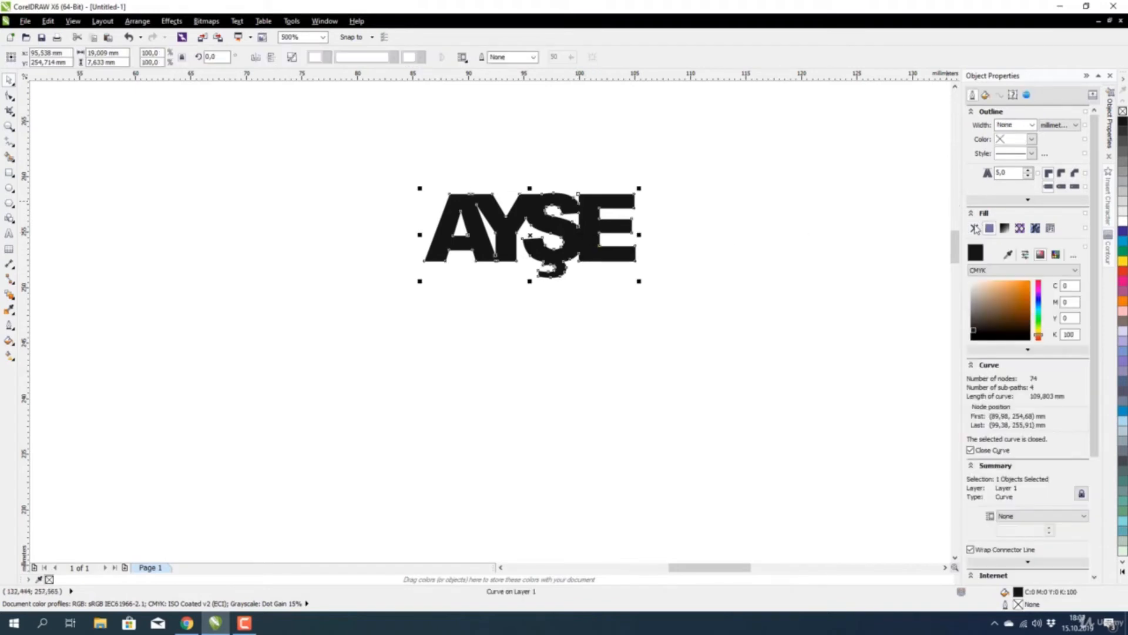
click(974, 229)
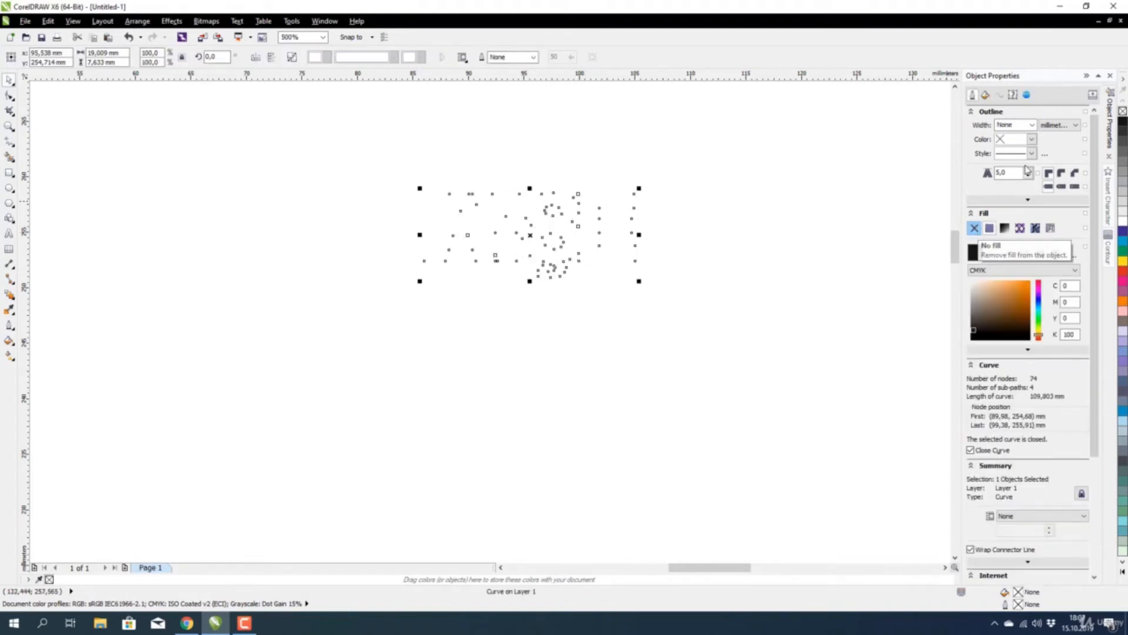
click(1032, 125)
click(1007, 159)
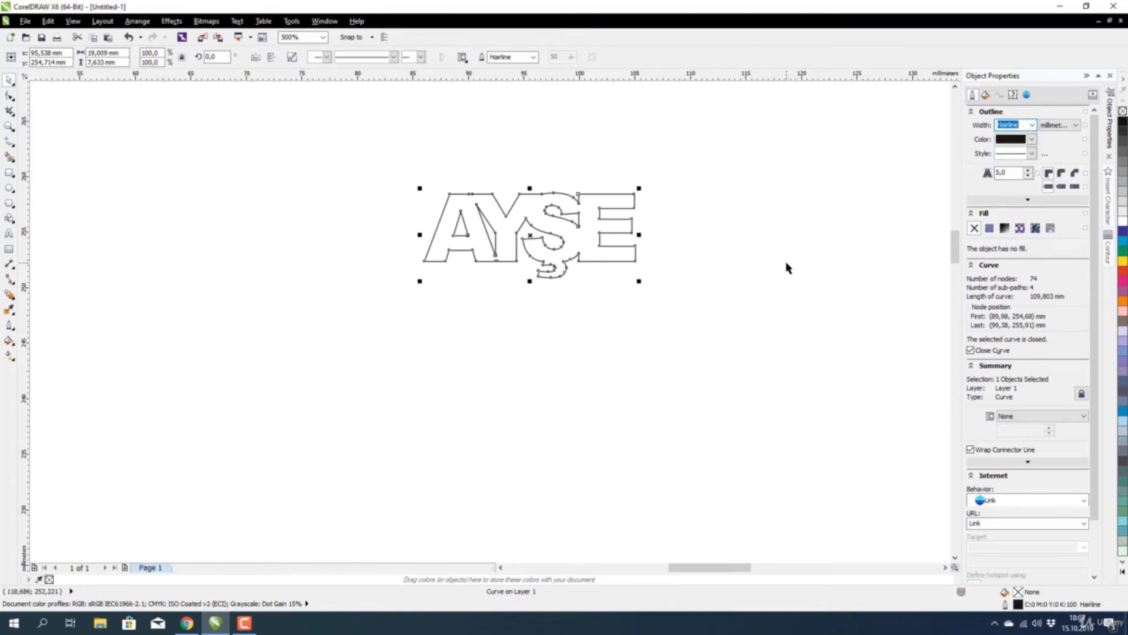
click(574, 227)
scroll(551, 216, up, 2)
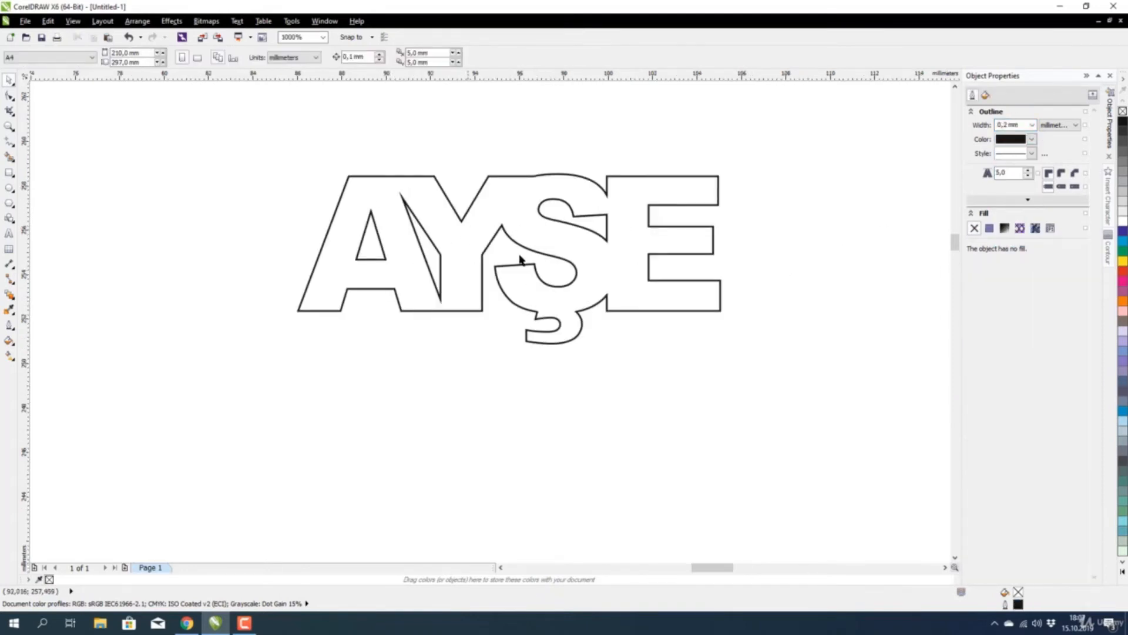
scroll(611, 223, down, 2)
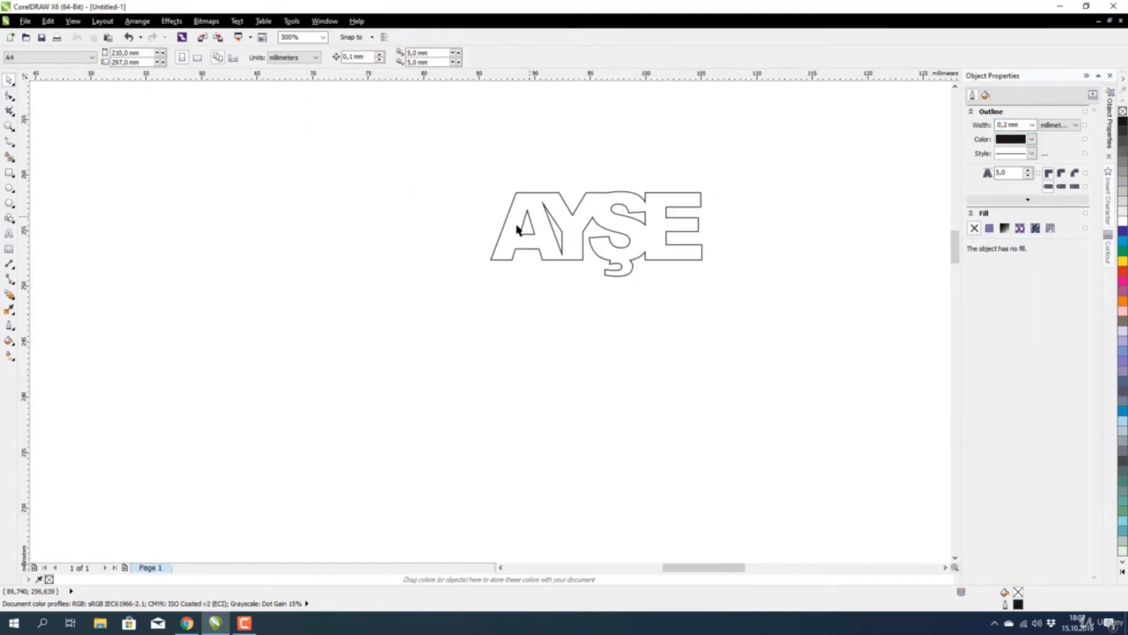
scroll(567, 254, down, 4)
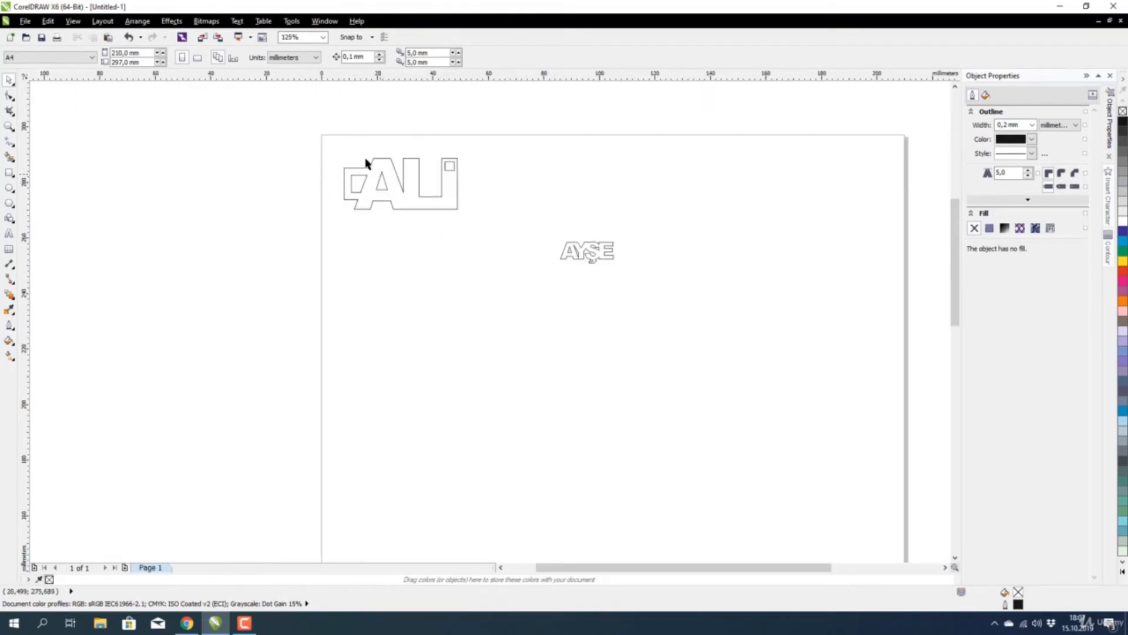
scroll(349, 179, up, 2)
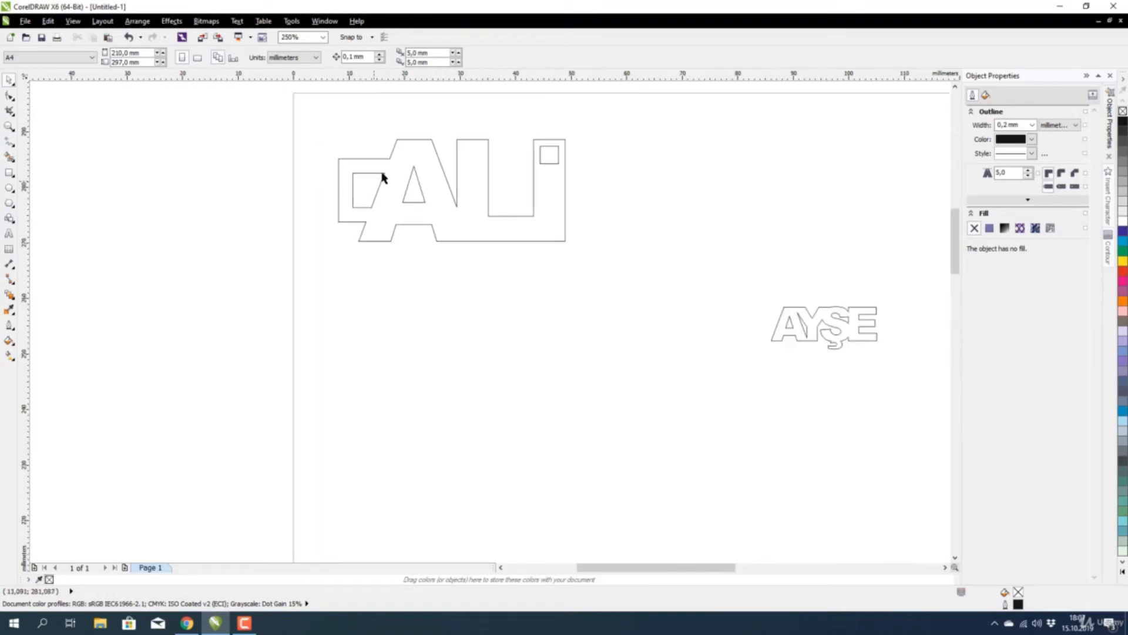
scroll(382, 188, down, 2)
scroll(590, 258, up, 4)
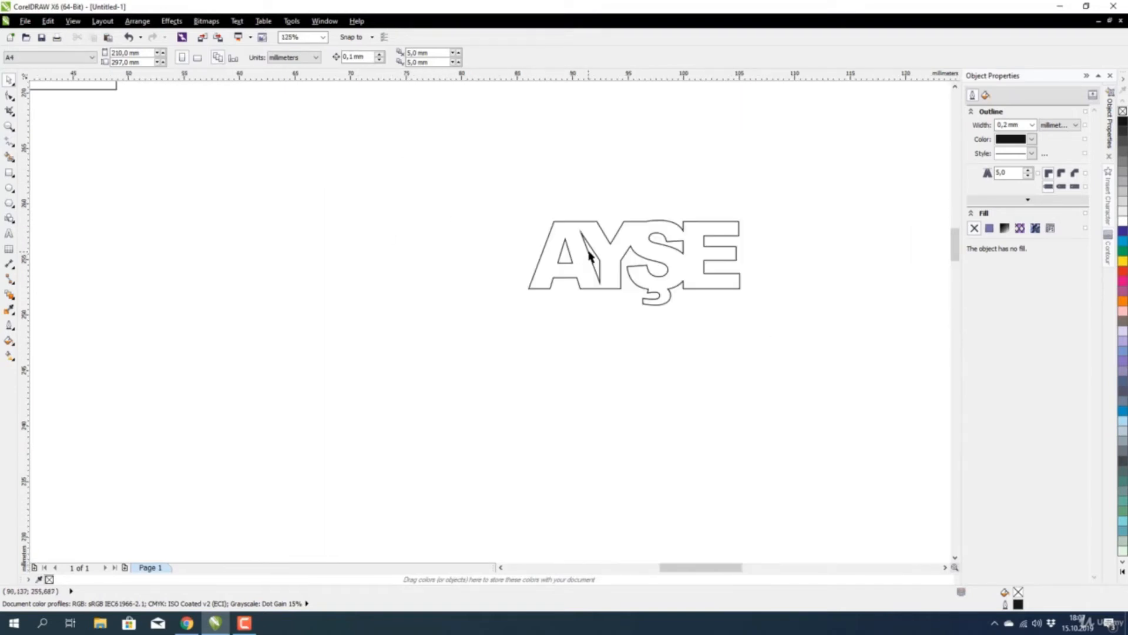
scroll(577, 259, down, 1)
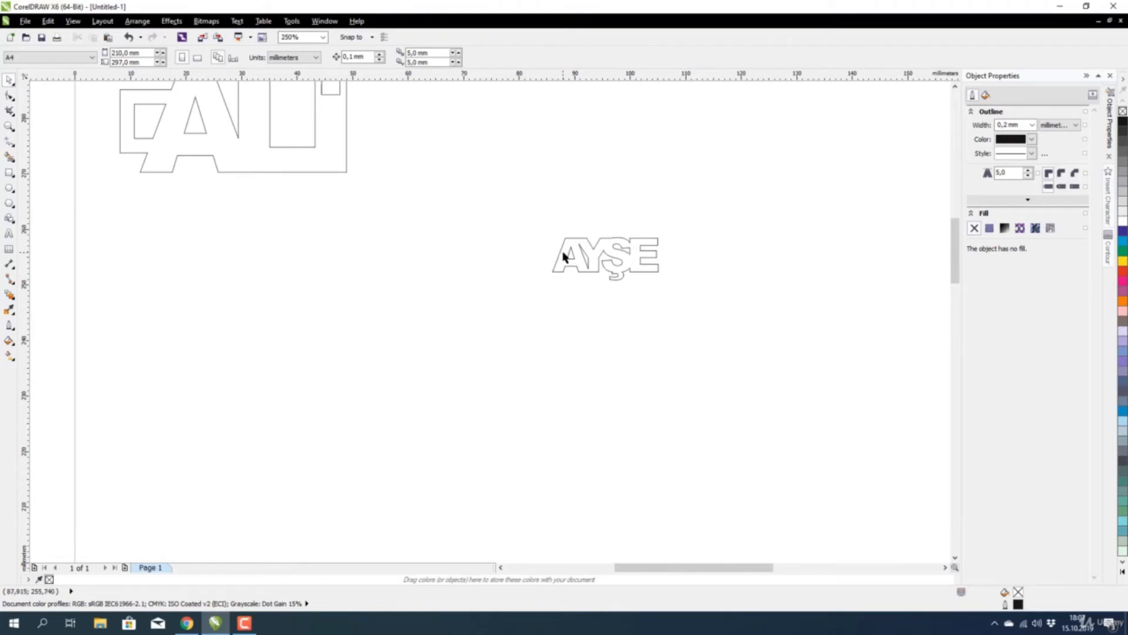
scroll(568, 265, up, 1)
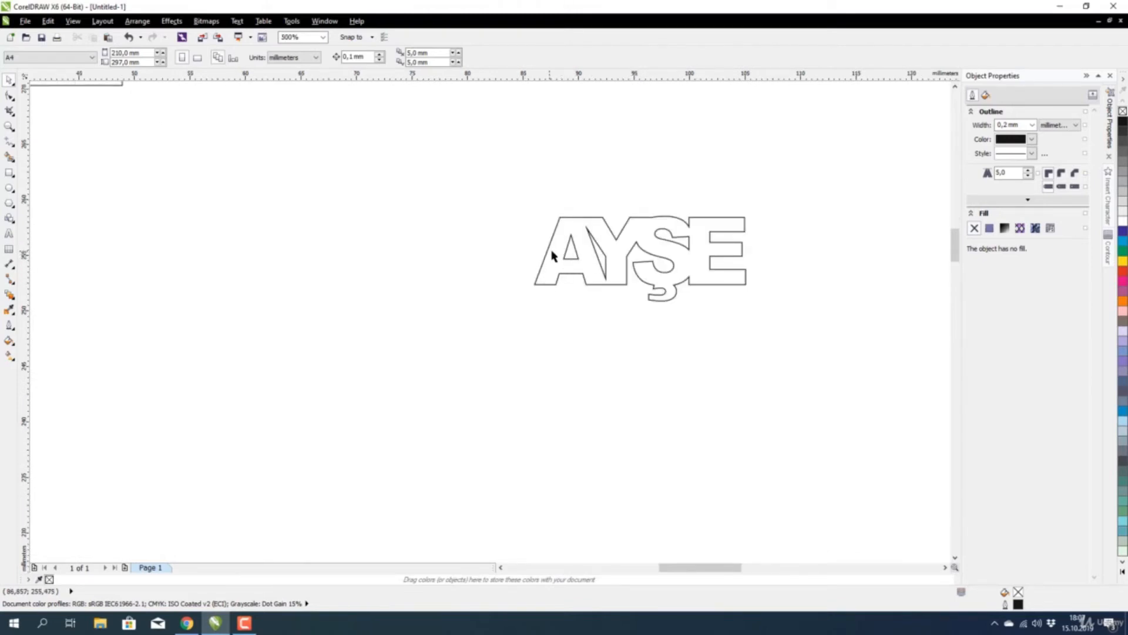
scroll(552, 255, down, 2)
scroll(580, 254, up, 2)
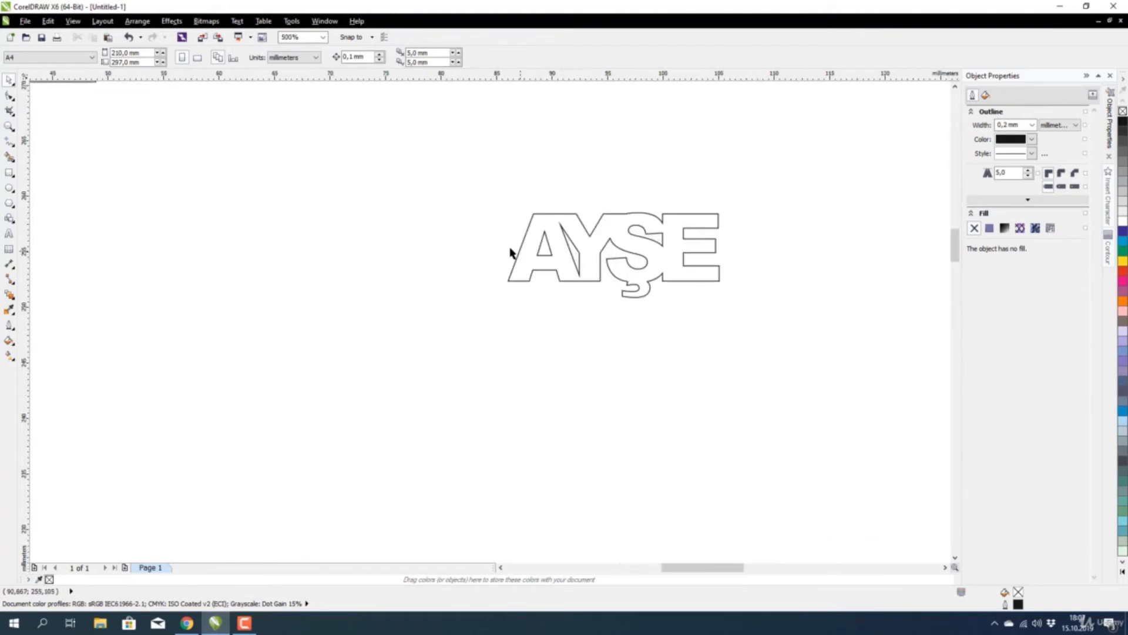
scroll(510, 253, down, 1)
scroll(512, 250, up, 2)
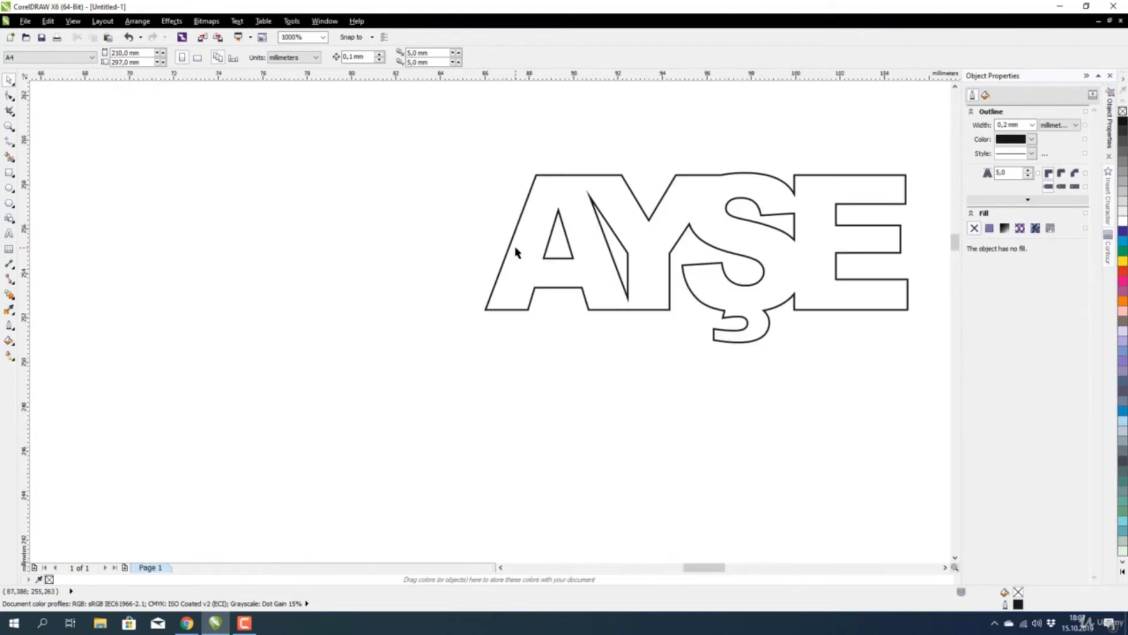
scroll(439, 270, down, 3)
Scale the AYŞE outline to 50 mm wide and shift it down and left.
drag(420, 239, 556, 329)
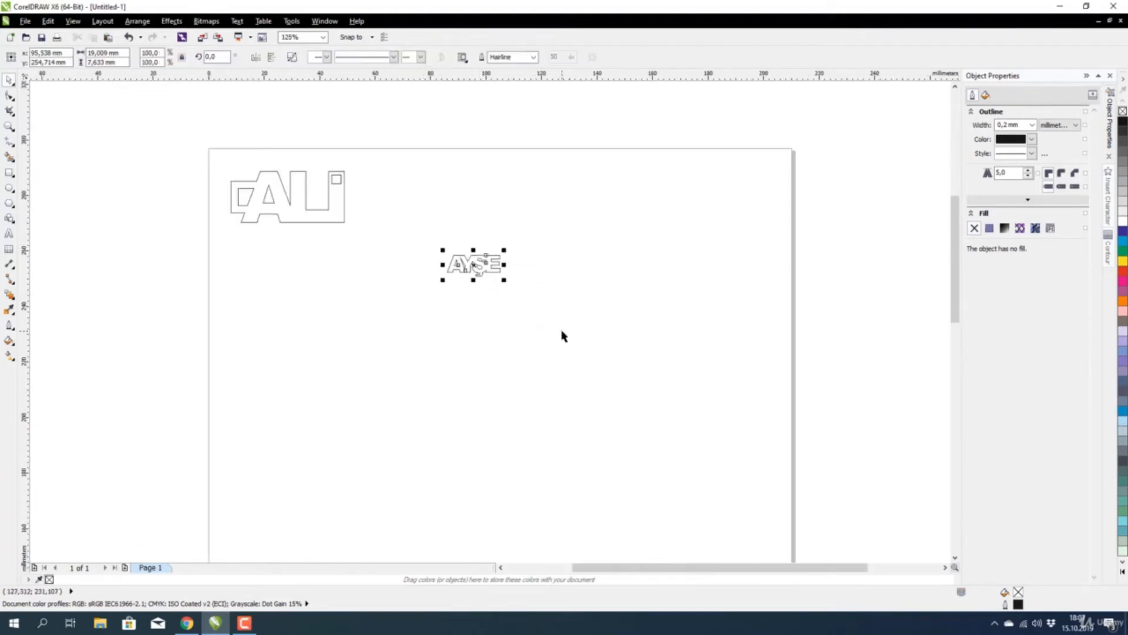
double_click(100, 55)
text(50)
key(Return)
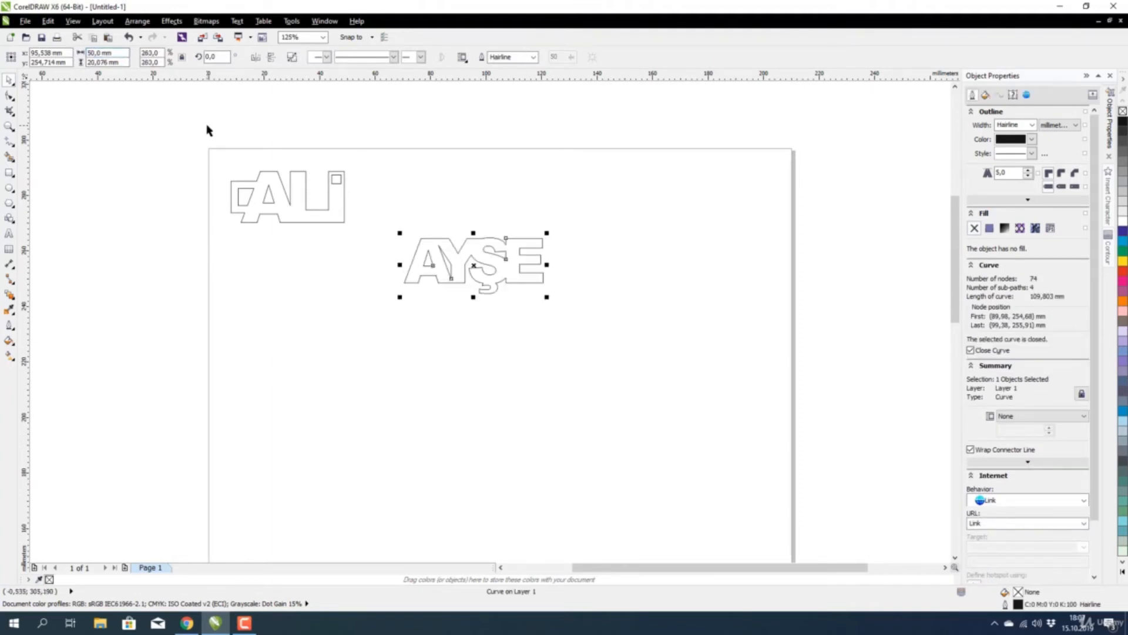
scroll(434, 265, up, 2)
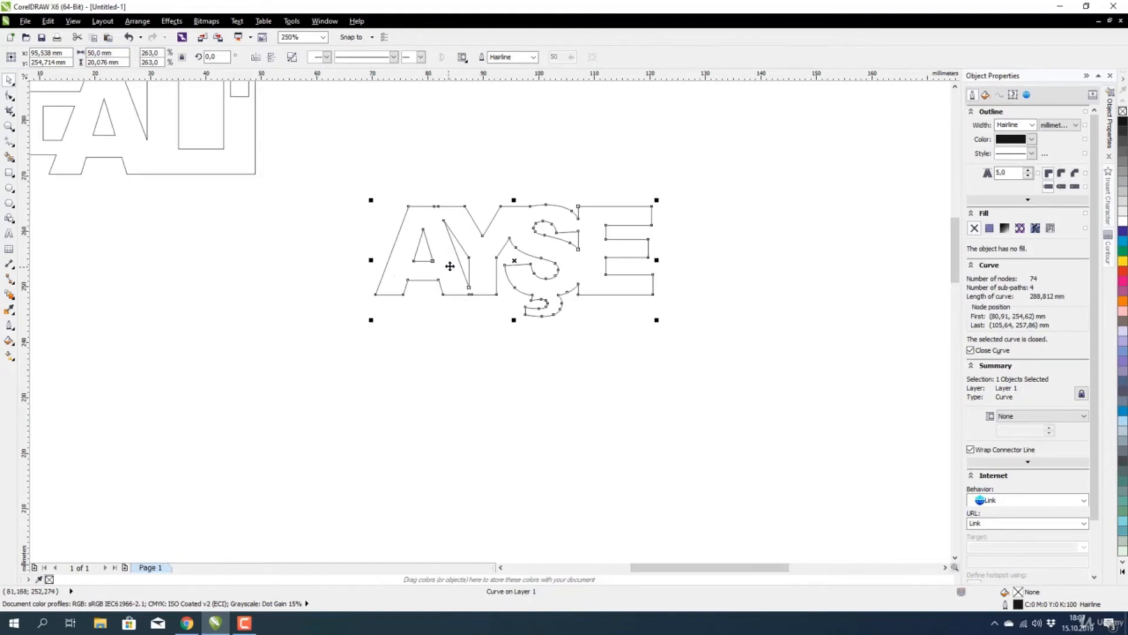
drag(447, 265, 433, 312)
click(333, 387)
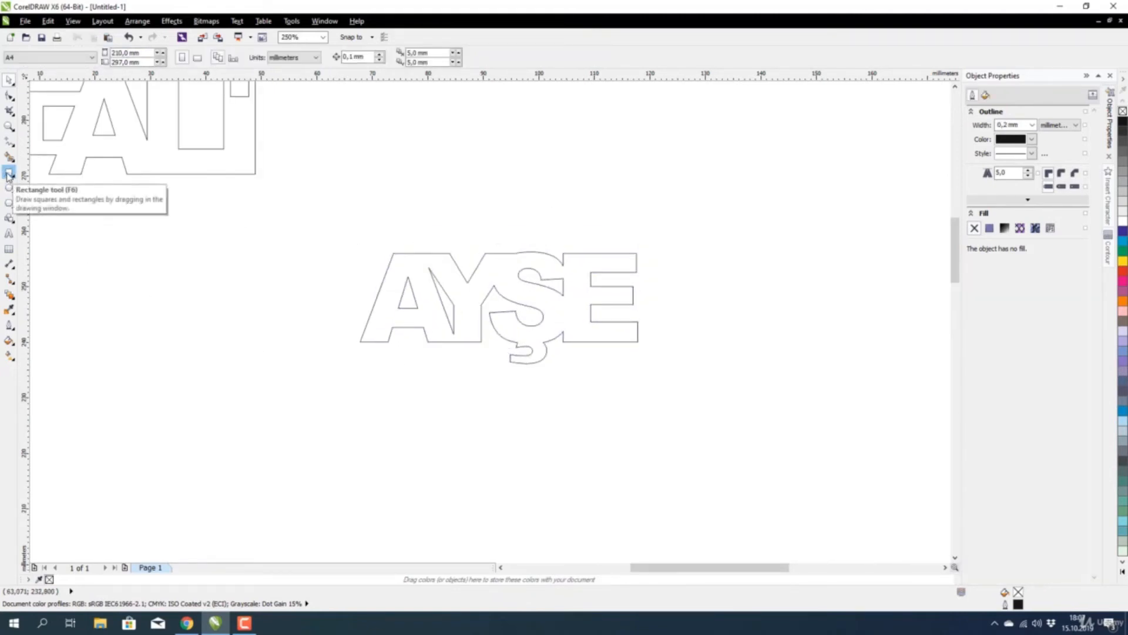
Draw a square left of AYŞE with a smaller centred square inside it.
click(8, 173)
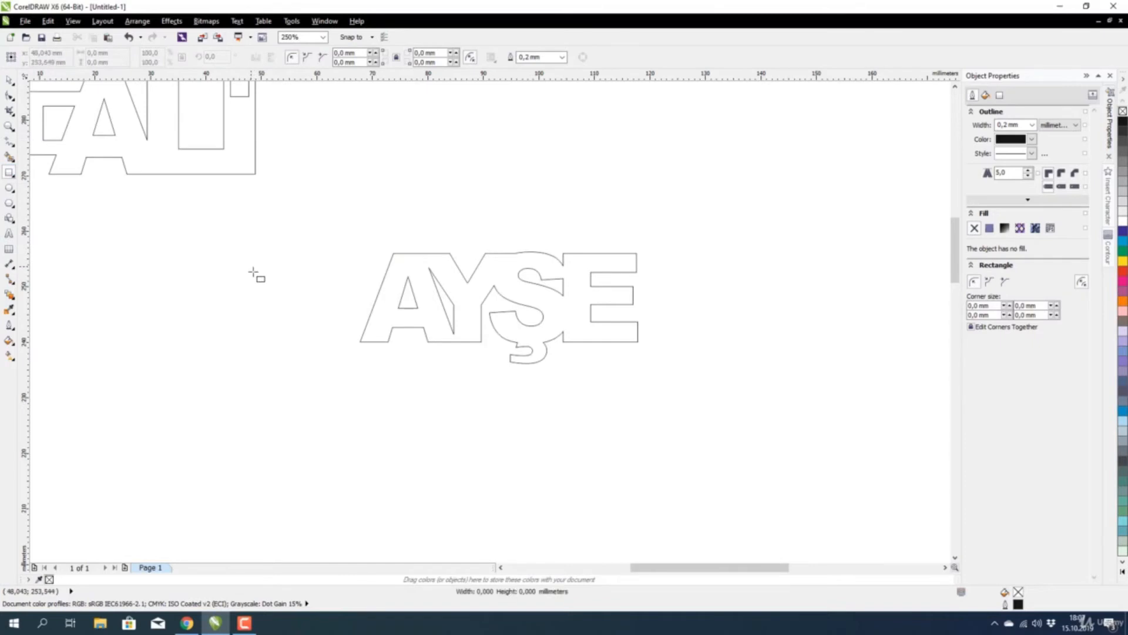
drag(252, 271, 329, 347)
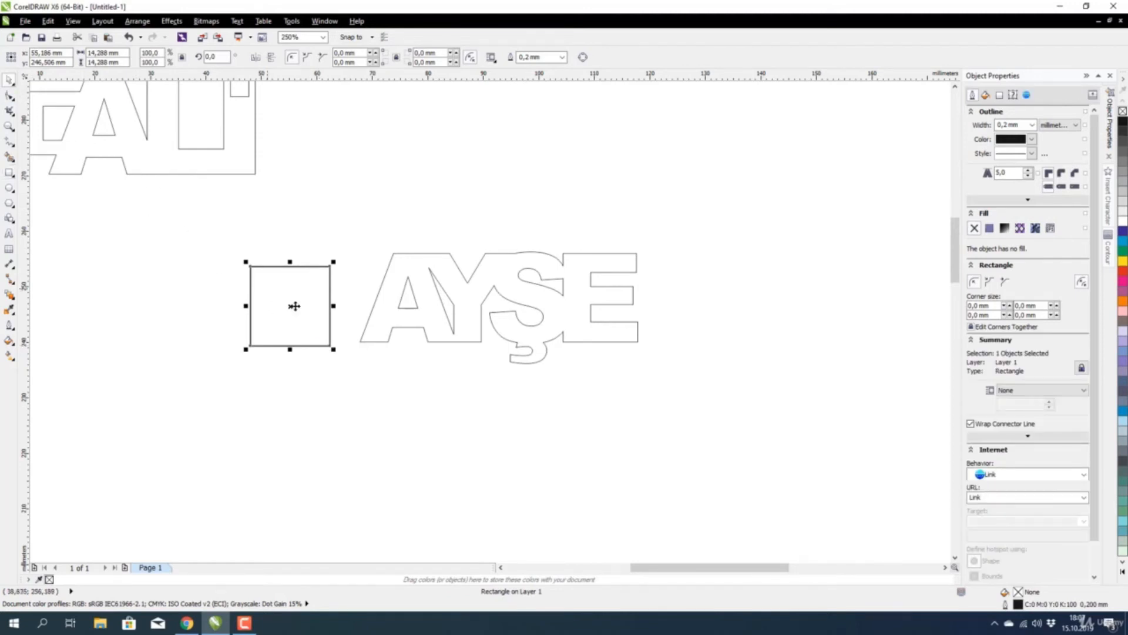
drag(332, 349, 317, 342)
key(shift)
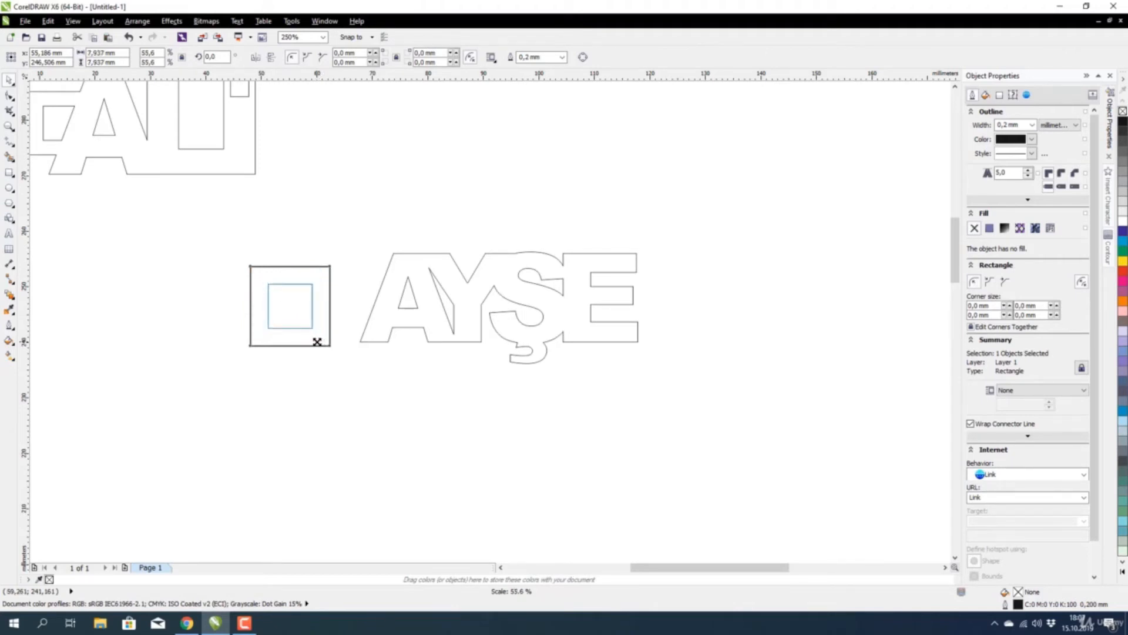
drag(317, 341, 316, 342)
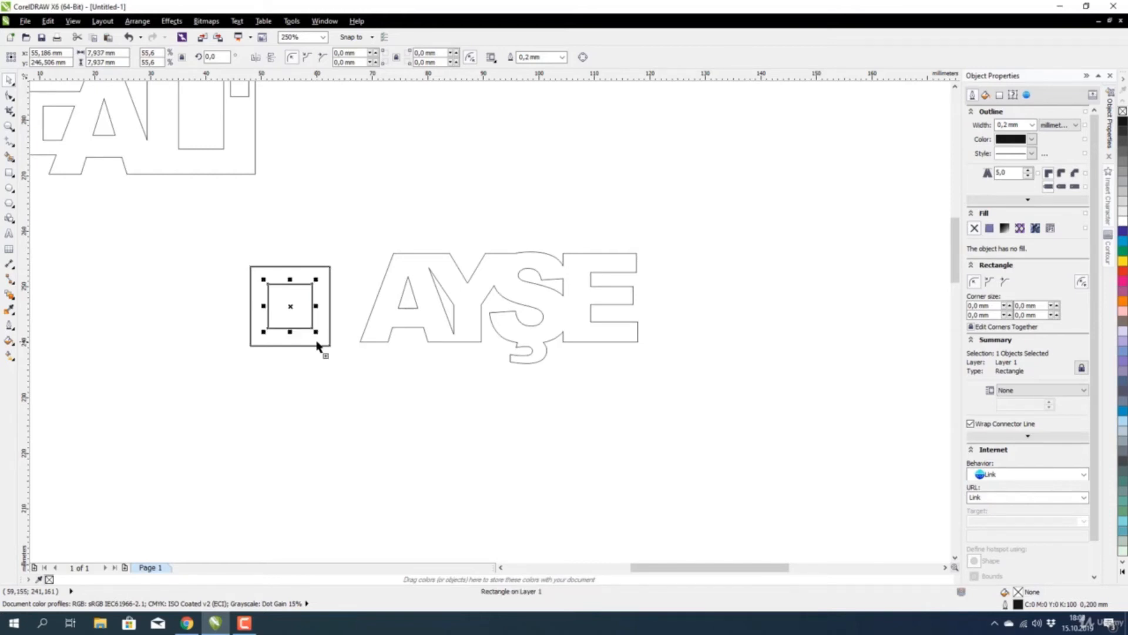
Combine the two squares into one frame and centre it vertically on AYŞE.
drag(211, 237, 357, 357)
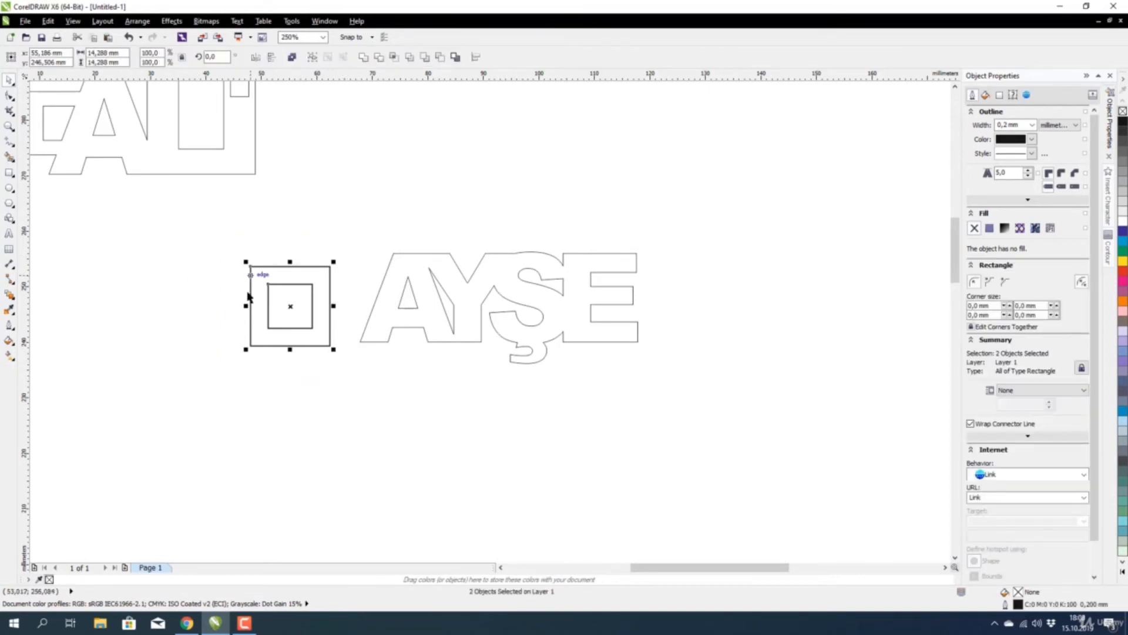
click(291, 57)
drag(184, 207, 724, 451)
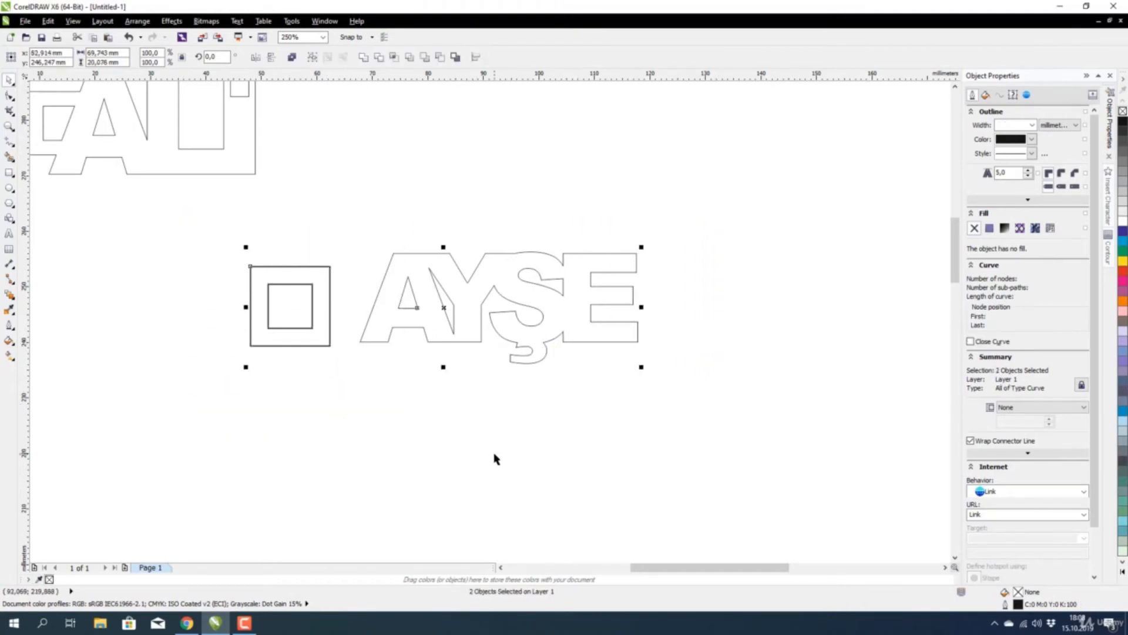
key(e)
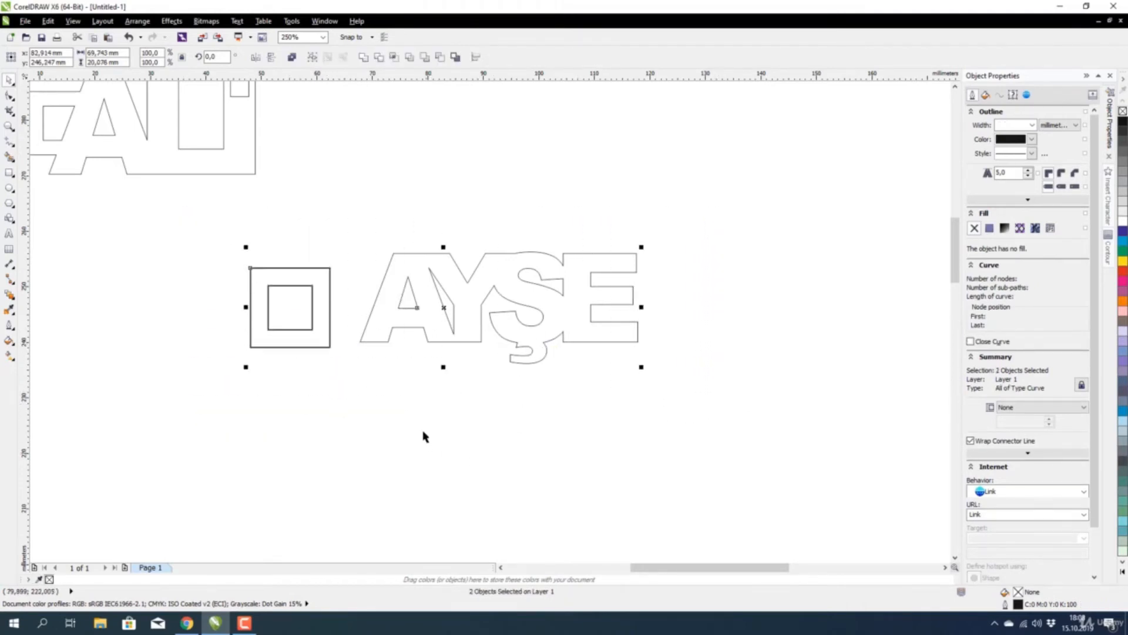
click(417, 440)
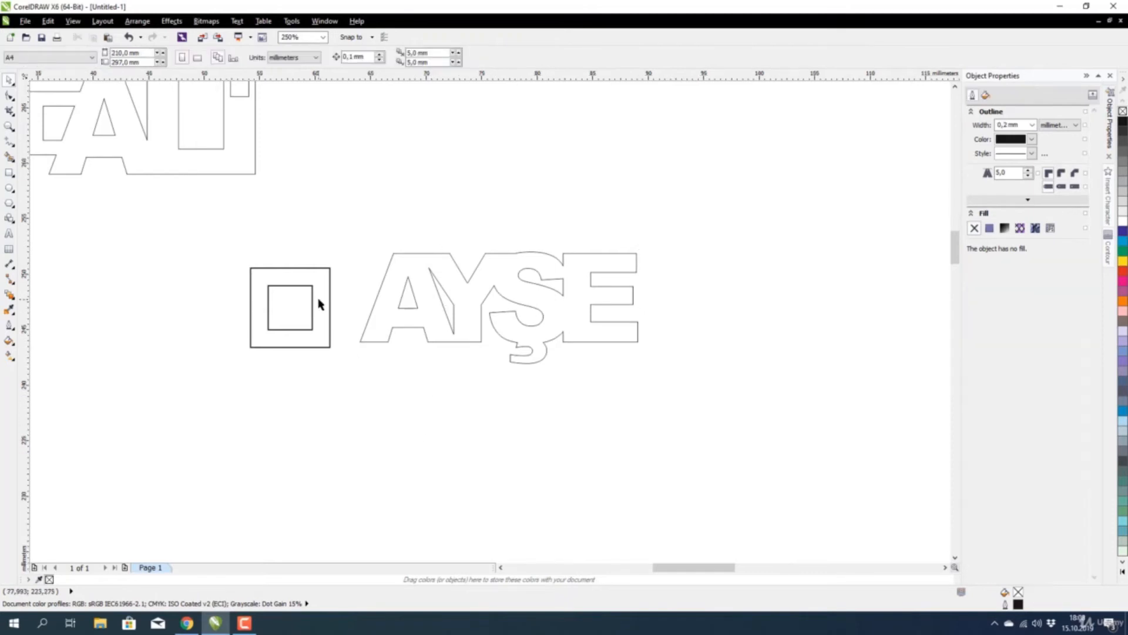
Scale the square frame to 82.6% (11.8 mm) and move it right onto AYŞE's A.
scroll(317, 302, up, 2)
drag(113, 171, 389, 462)
drag(175, 400, 203, 377)
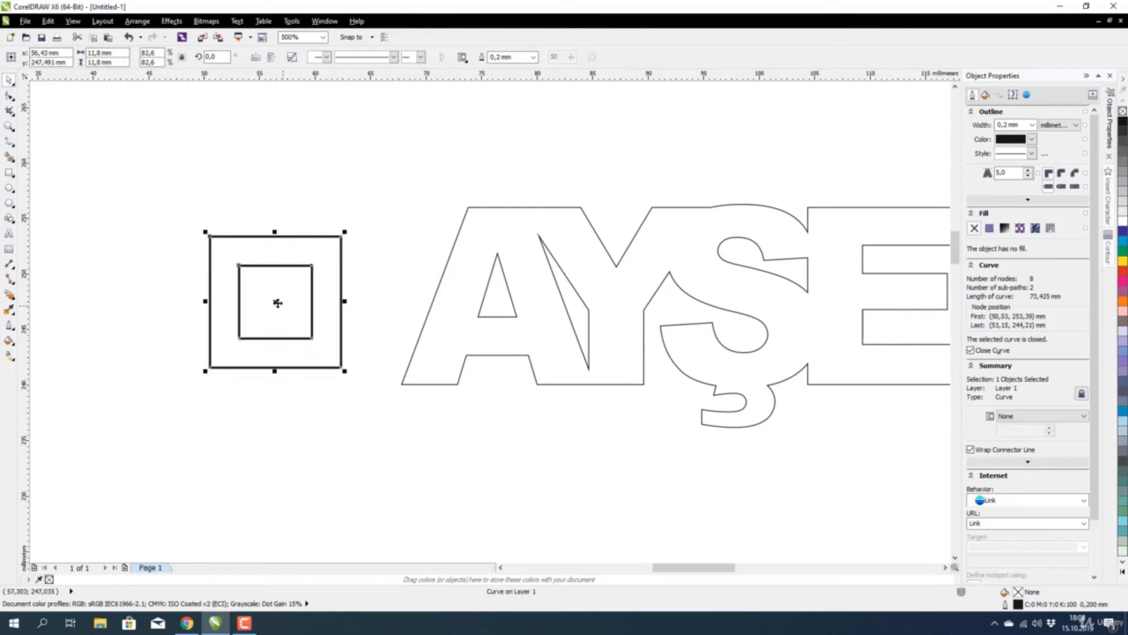
drag(276, 301, 378, 286)
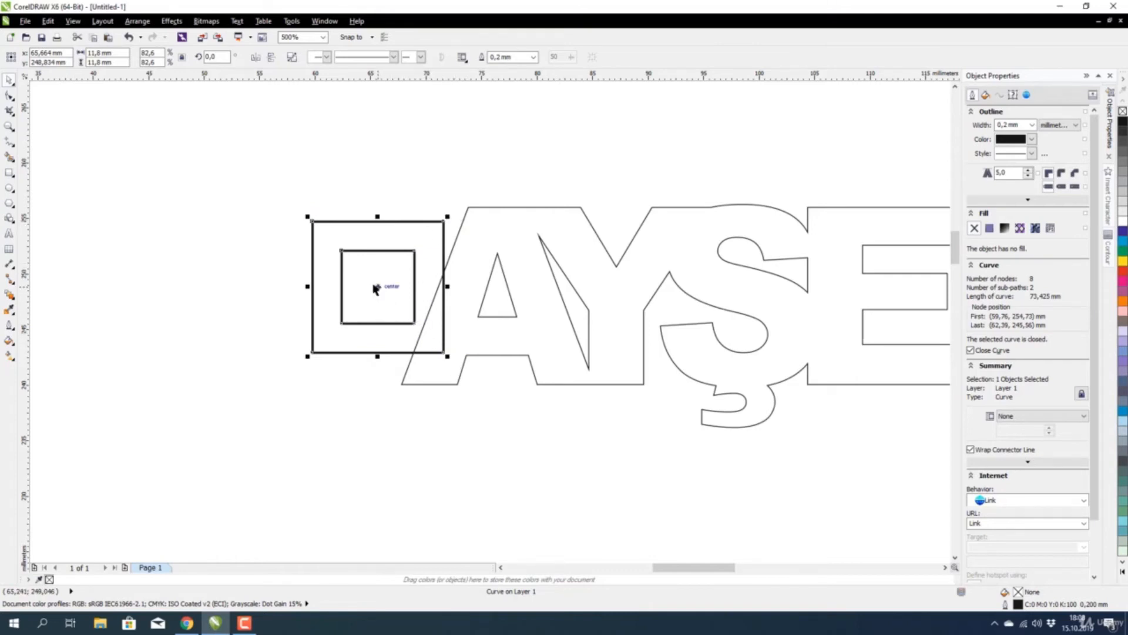
drag(376, 287, 427, 286)
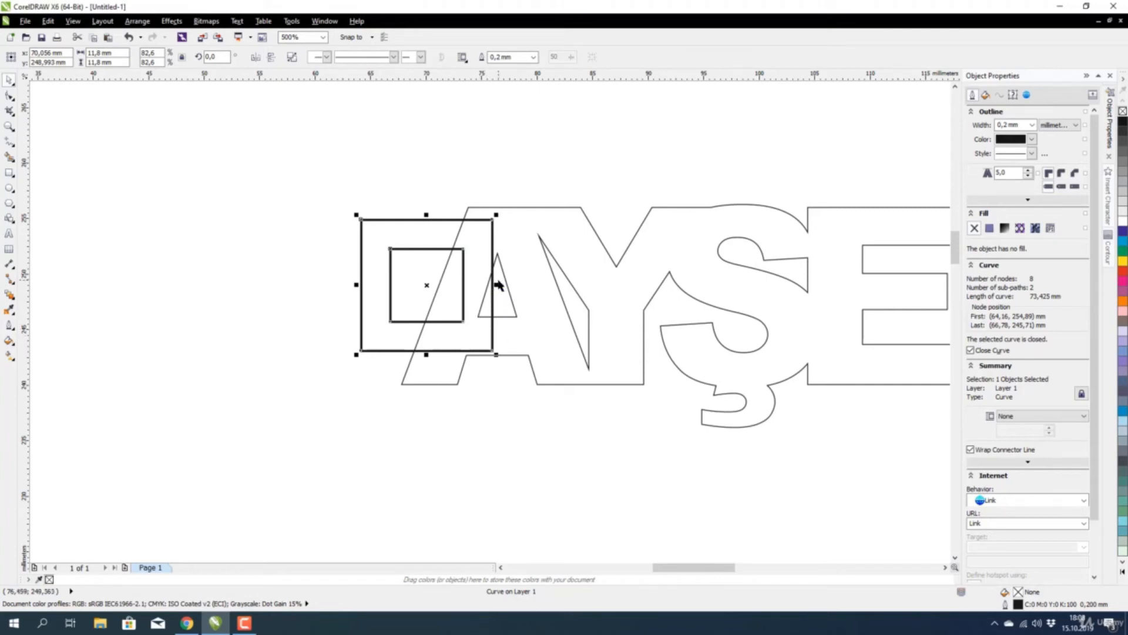
scroll(494, 283, up, 3)
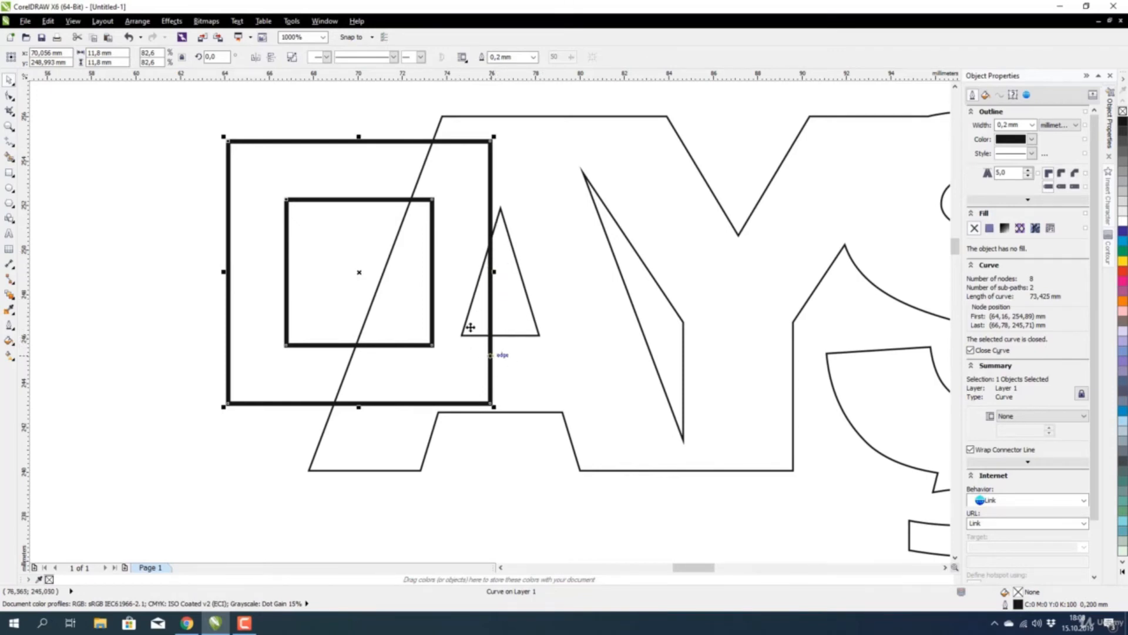
scroll(444, 290, down, 2)
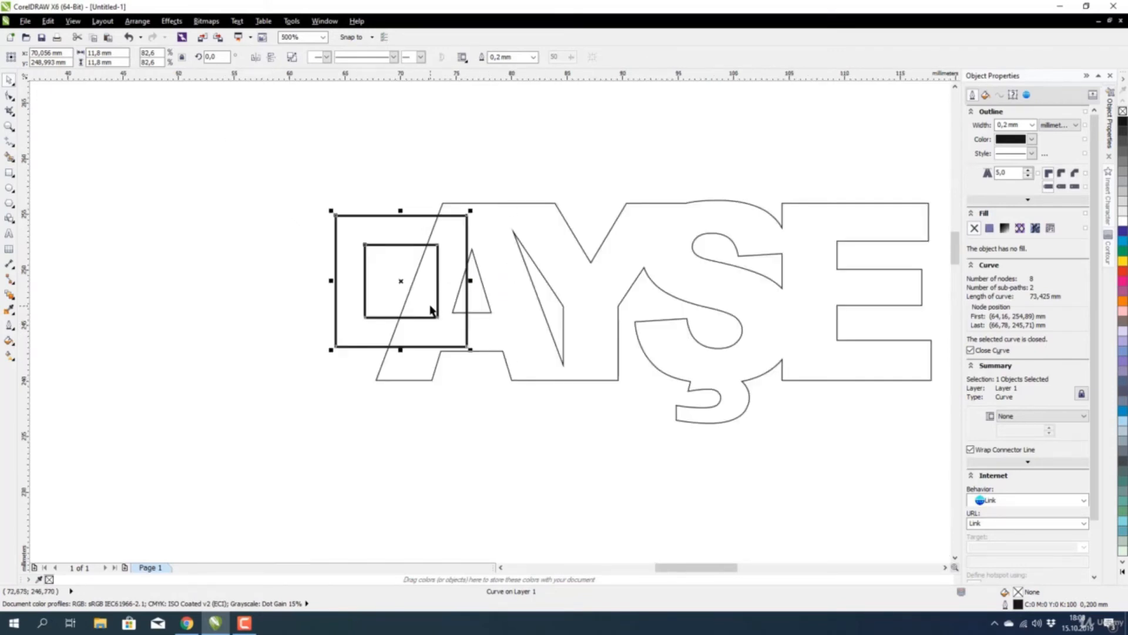
Drag the outer square's bottom-right node left so the frame's right side leans like the A's stroke.
click(7, 96)
scroll(469, 350, up, 2)
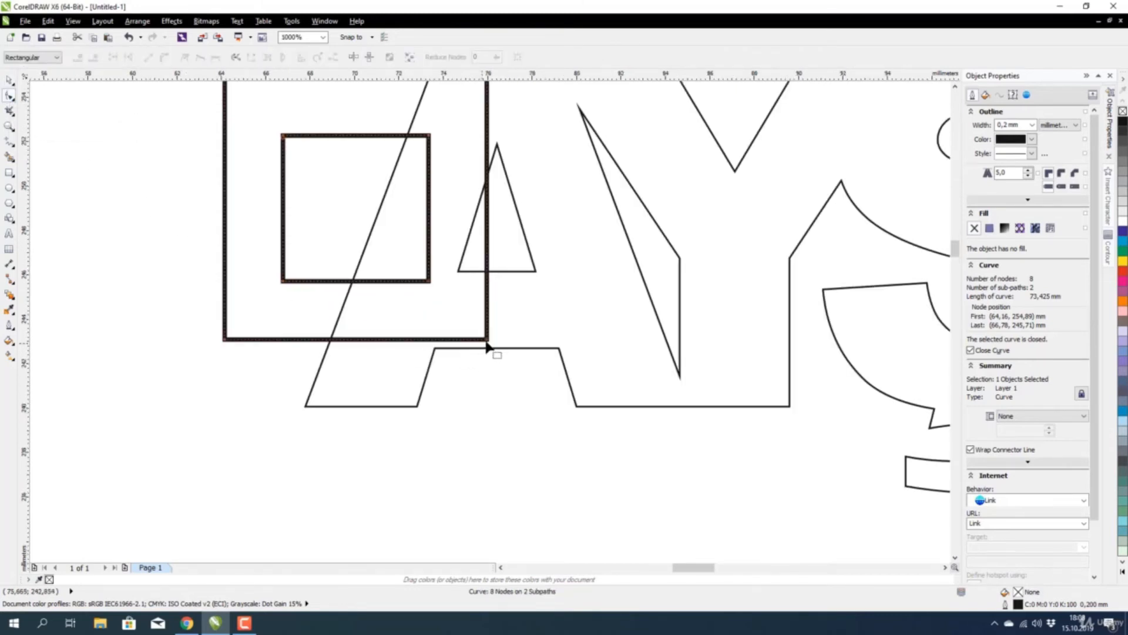
drag(487, 347, 437, 348)
scroll(404, 351, down, 2)
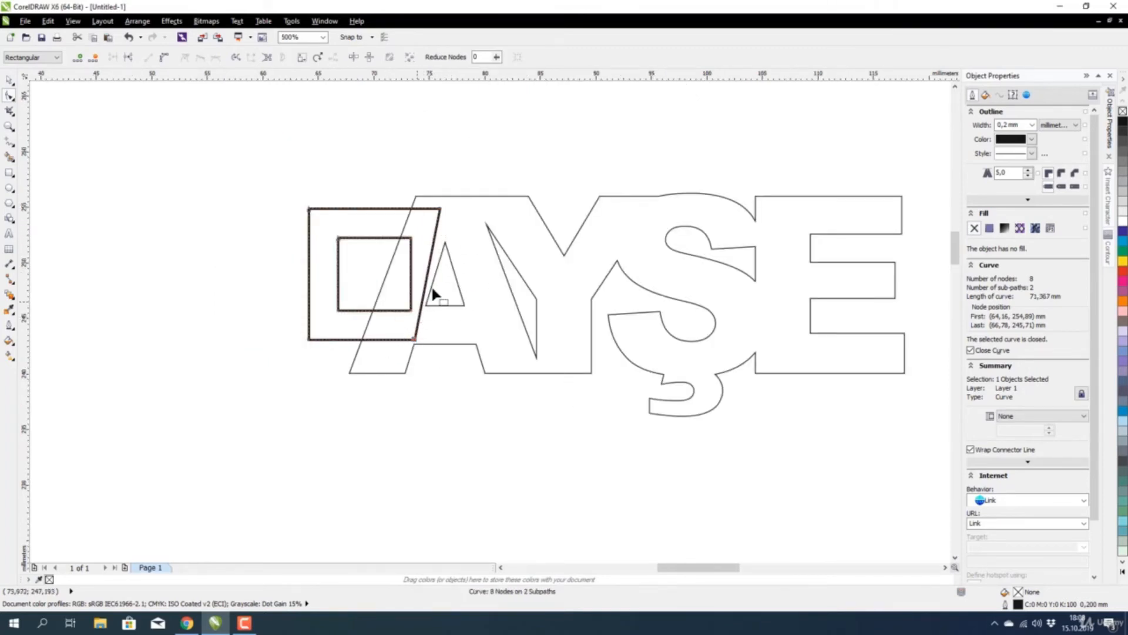
scroll(411, 311, up, 2)
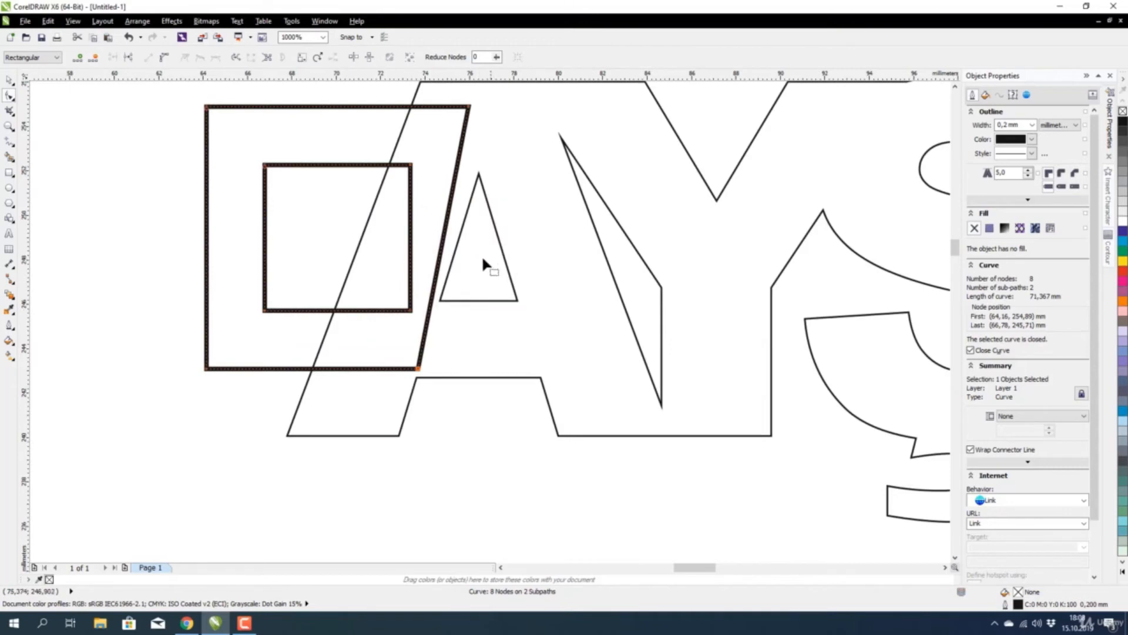
key(space)
scroll(381, 251, down, 4)
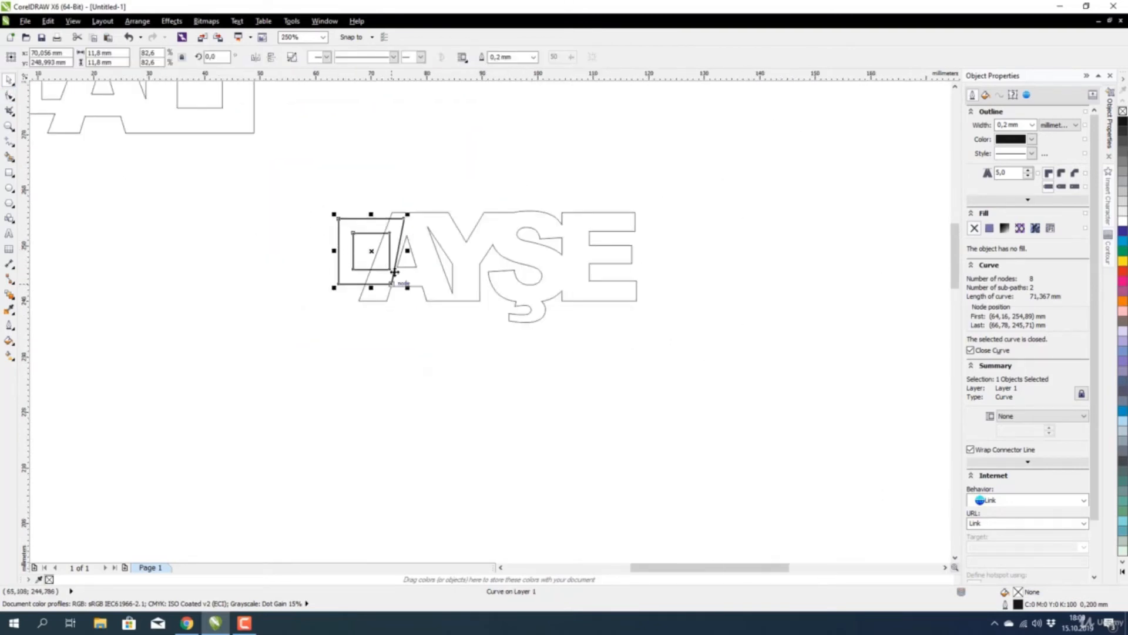
scroll(382, 264, up, 2)
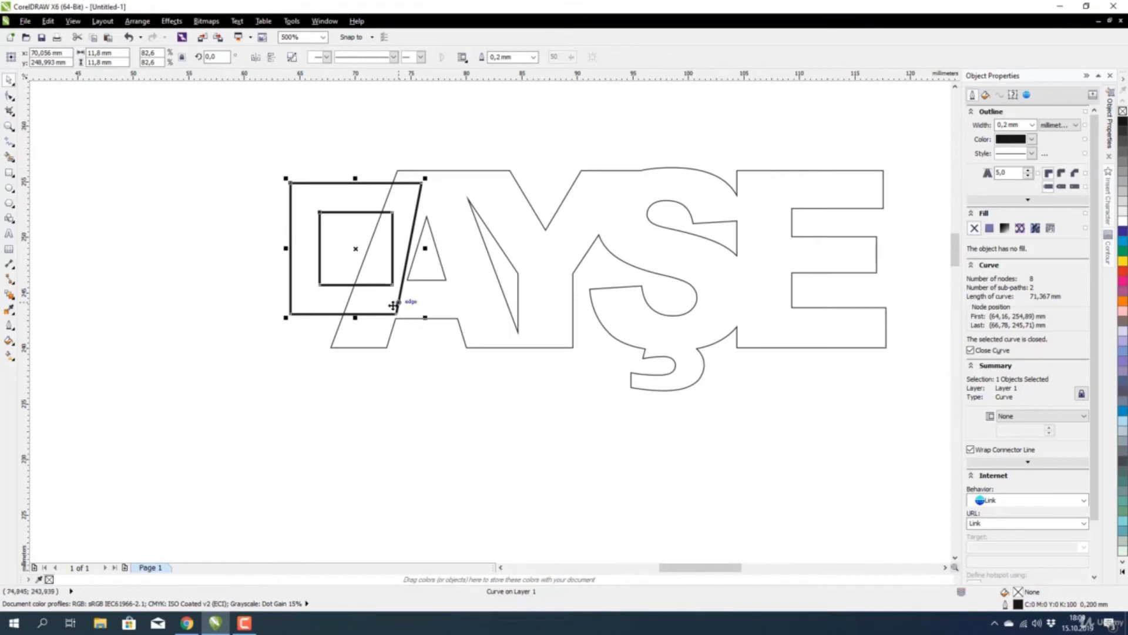
click(229, 147)
Weld the slanted square frame and AYŞE into one outline.
drag(845, 433, 926, 462)
click(363, 57)
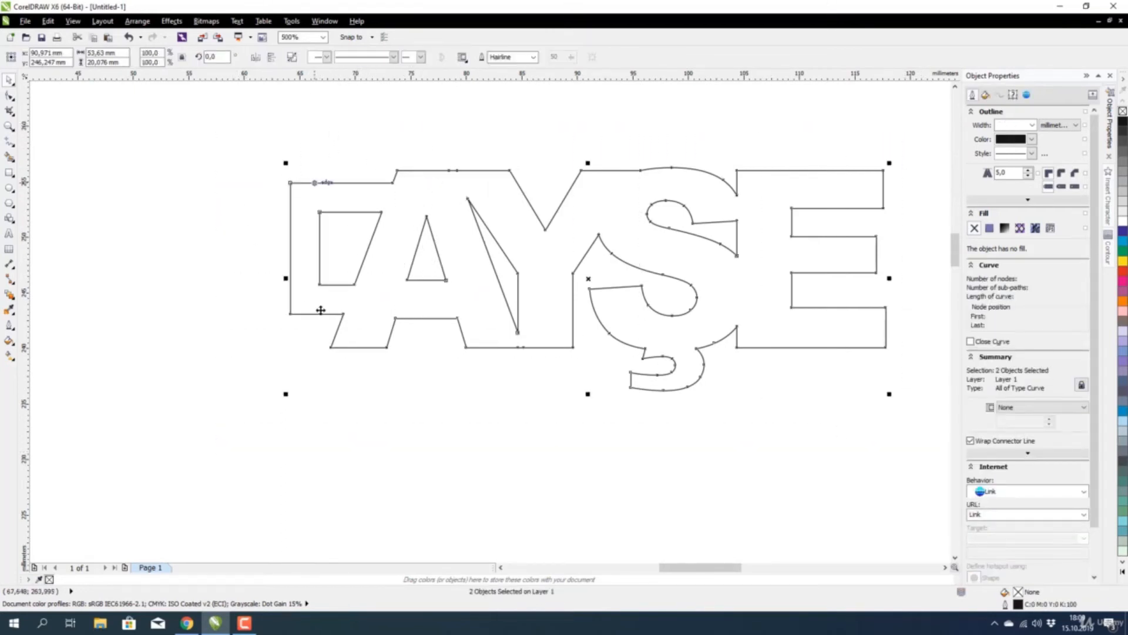
click(484, 358)
Move the welded AYŞE outline up to sit directly beneath the ALİ plate.
scroll(442, 332, down, 5)
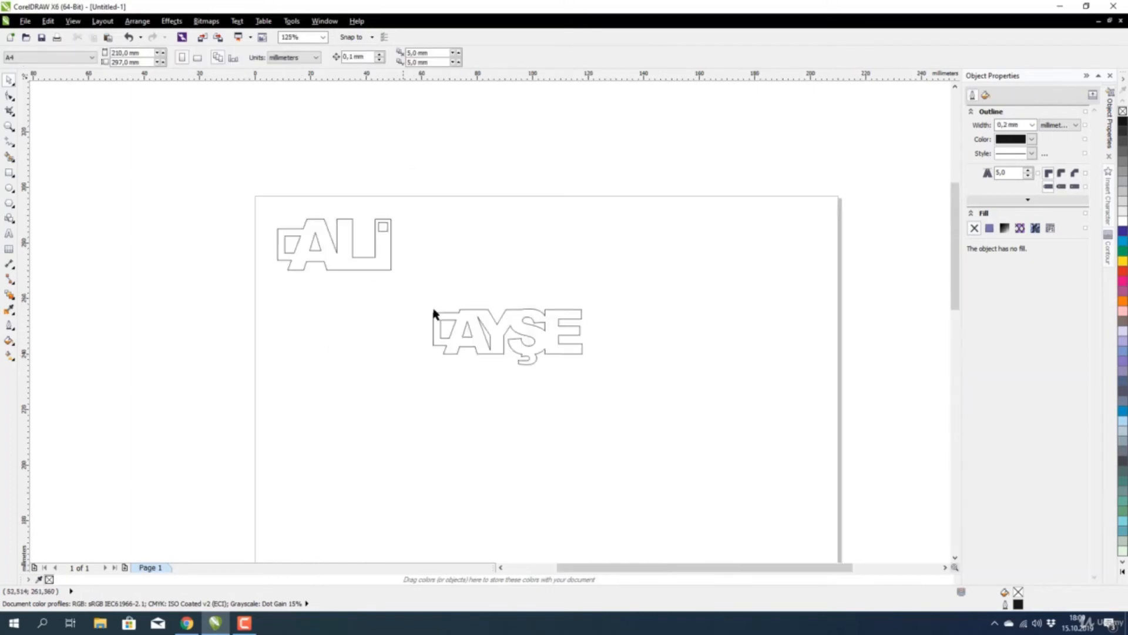
drag(433, 314, 635, 397)
scroll(464, 333, up, 2)
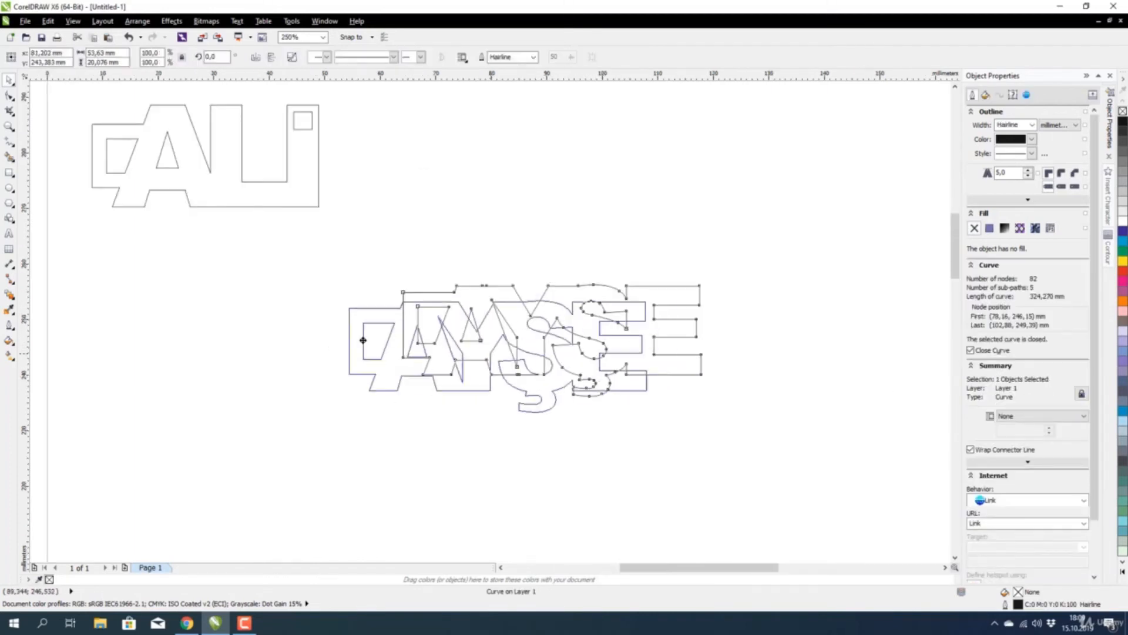
drag(363, 339, 221, 289)
click(356, 322)
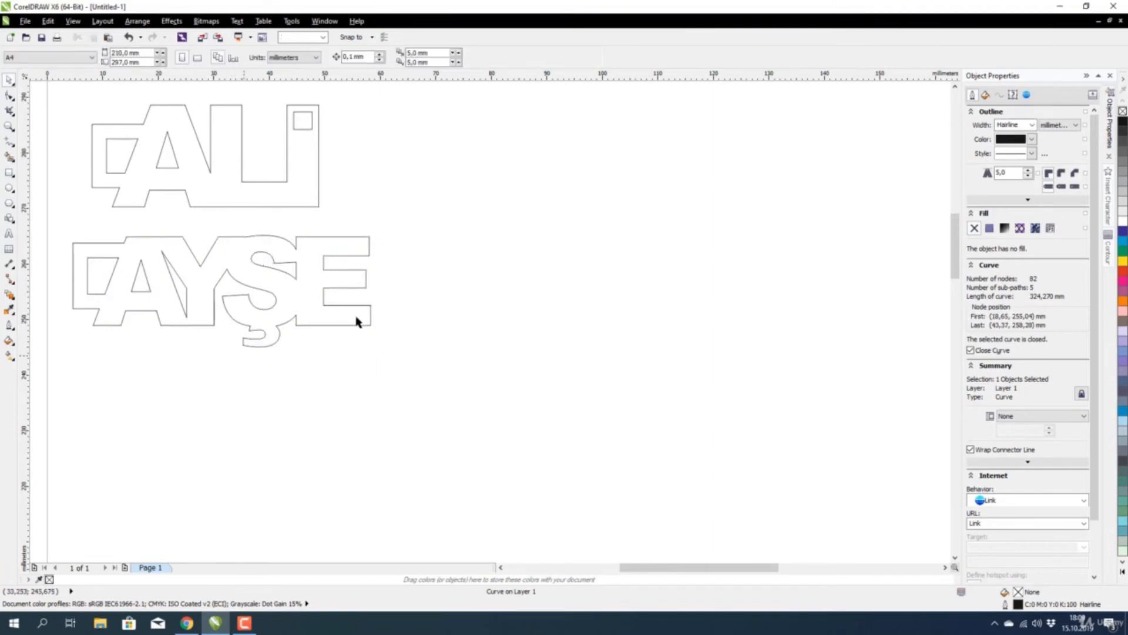
scroll(329, 309, down, 2)
scroll(250, 294, up, 2)
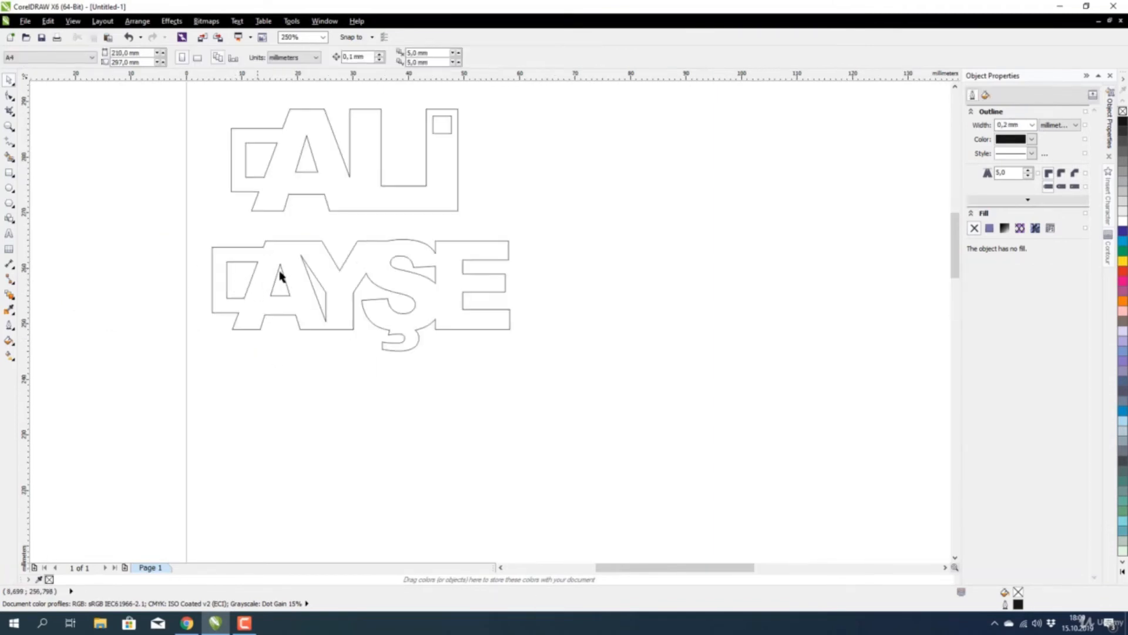
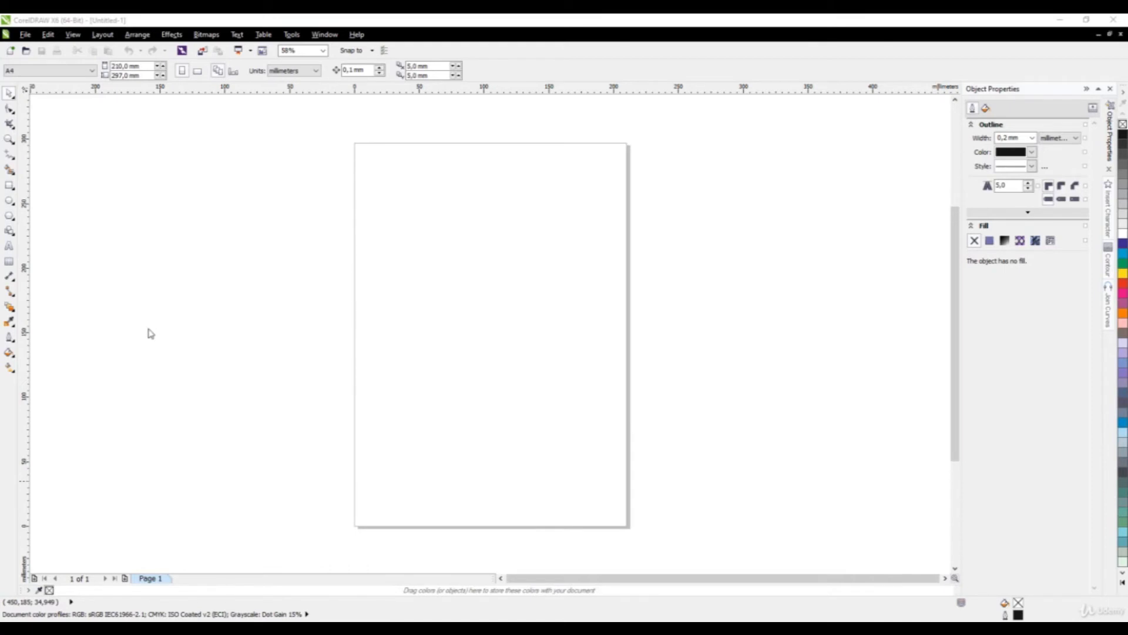
Draw a heart about 40 mm across from the Basic Shapes picker near the page's top left.
click(10, 232)
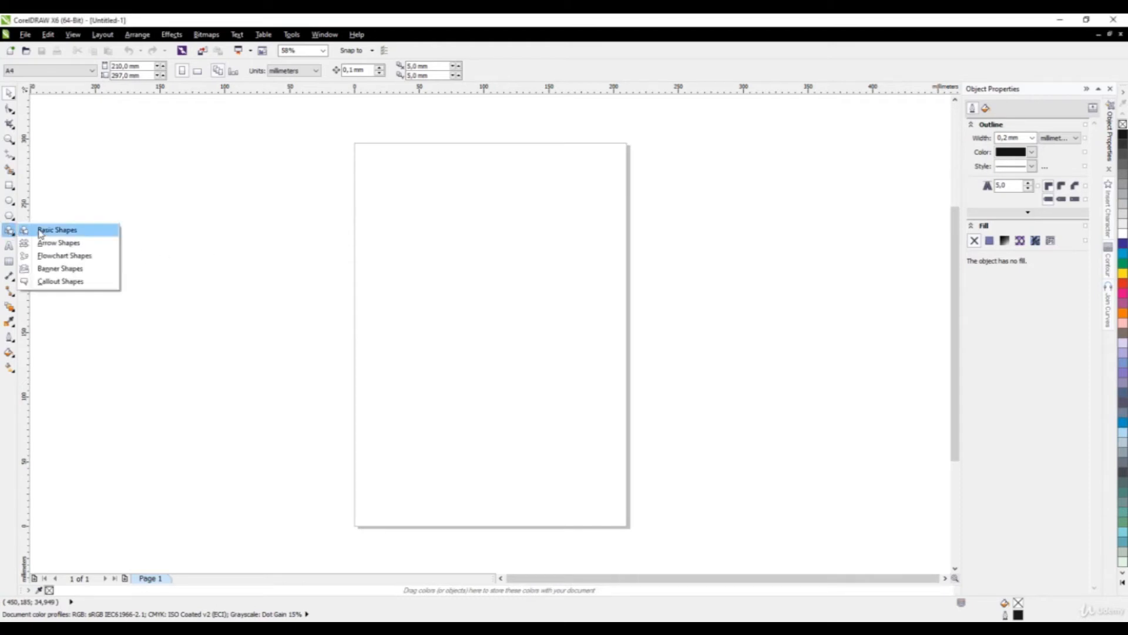
click(40, 233)
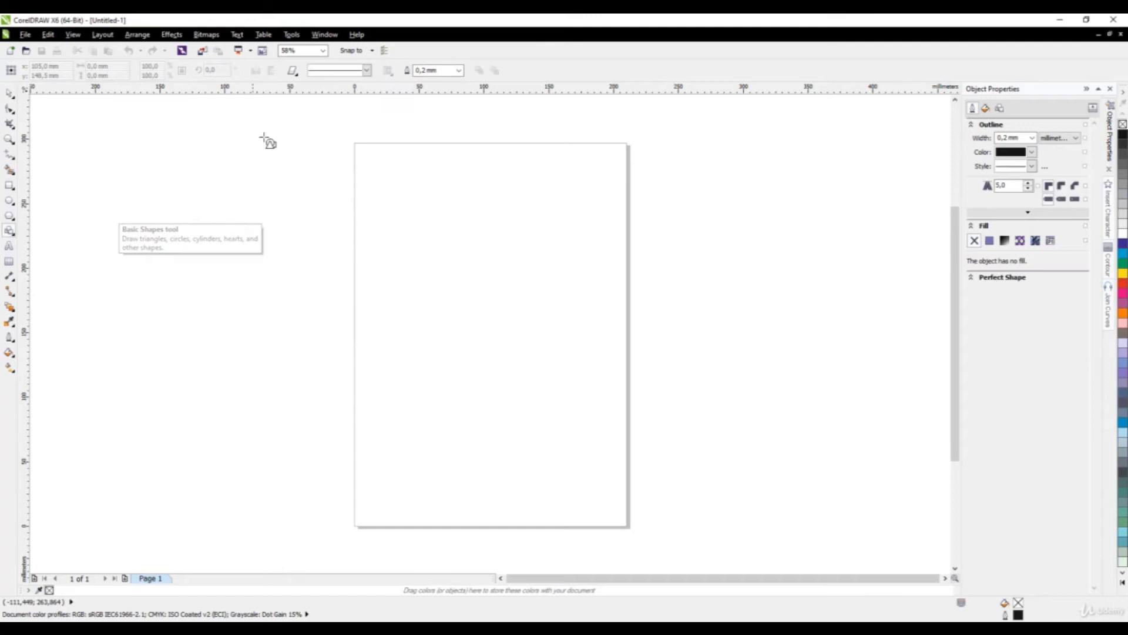
click(292, 70)
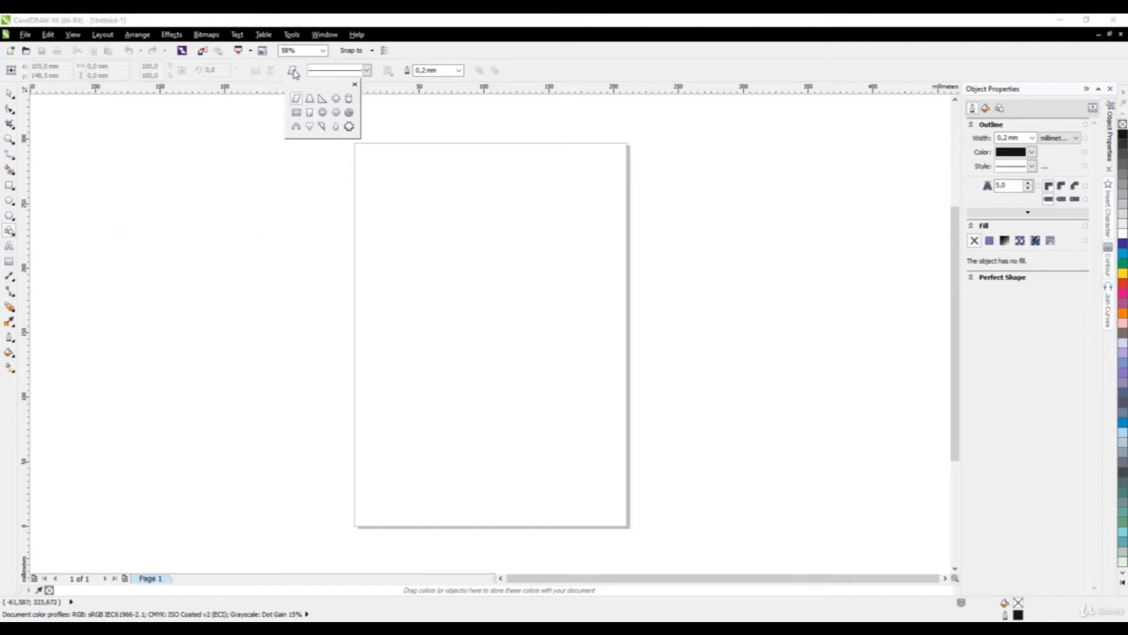
click(311, 127)
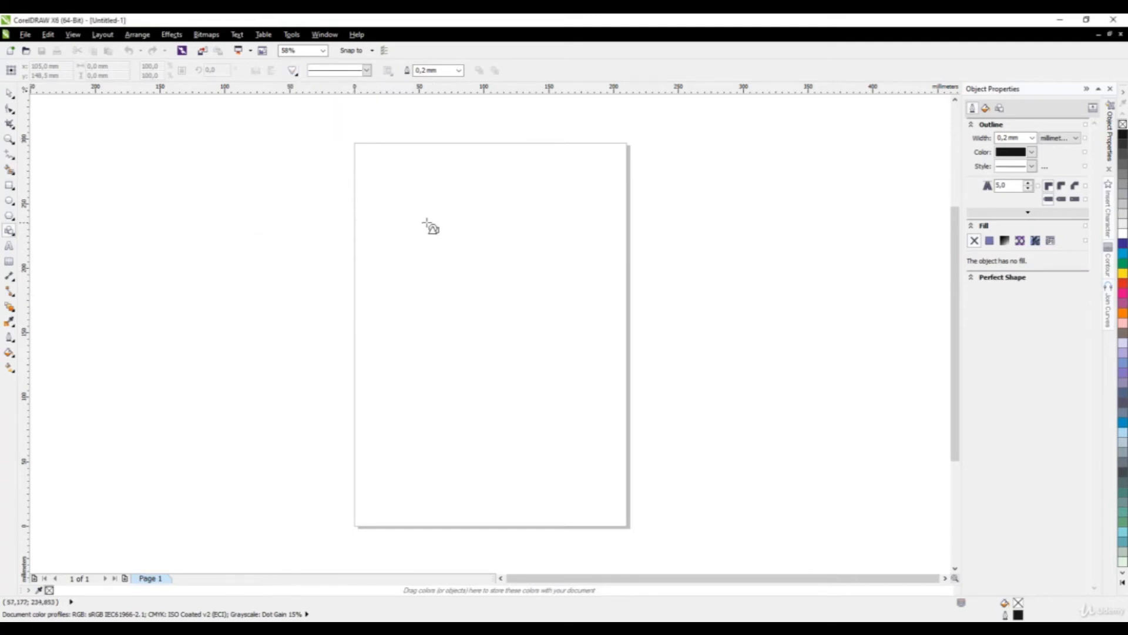
drag(424, 218, 468, 278)
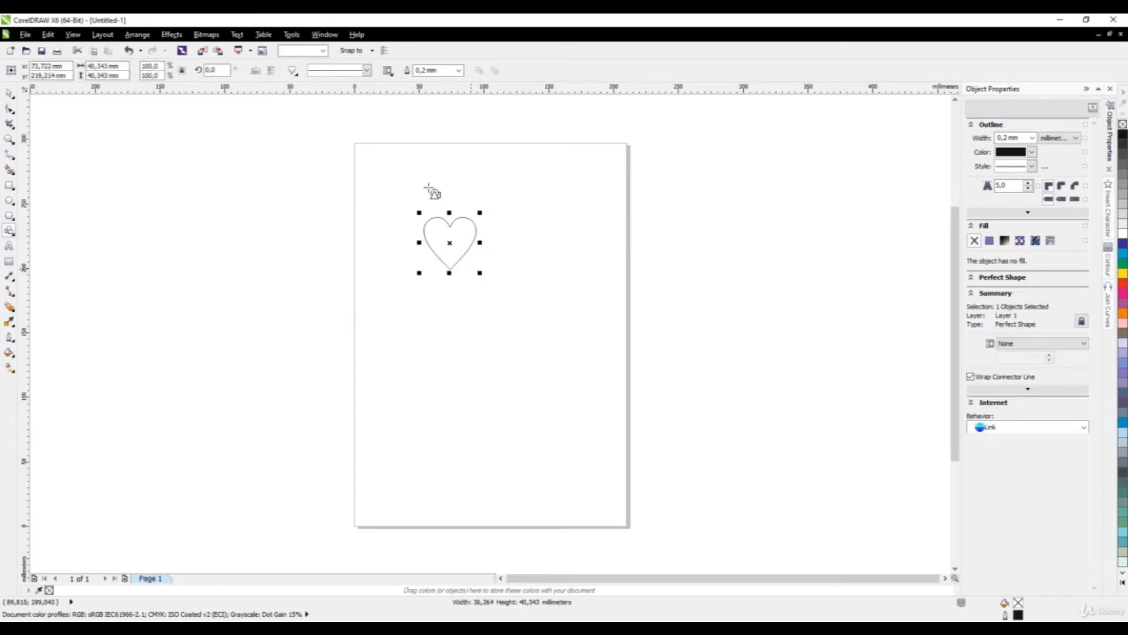
scroll(433, 188, up, 2)
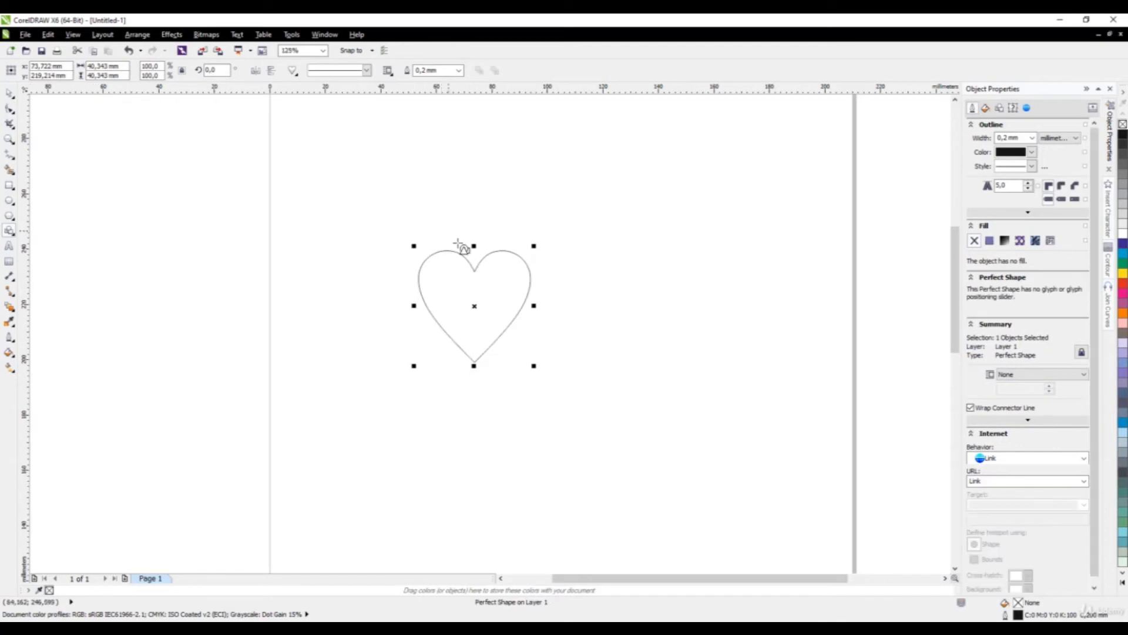
click(9, 93)
drag(536, 368, 515, 368)
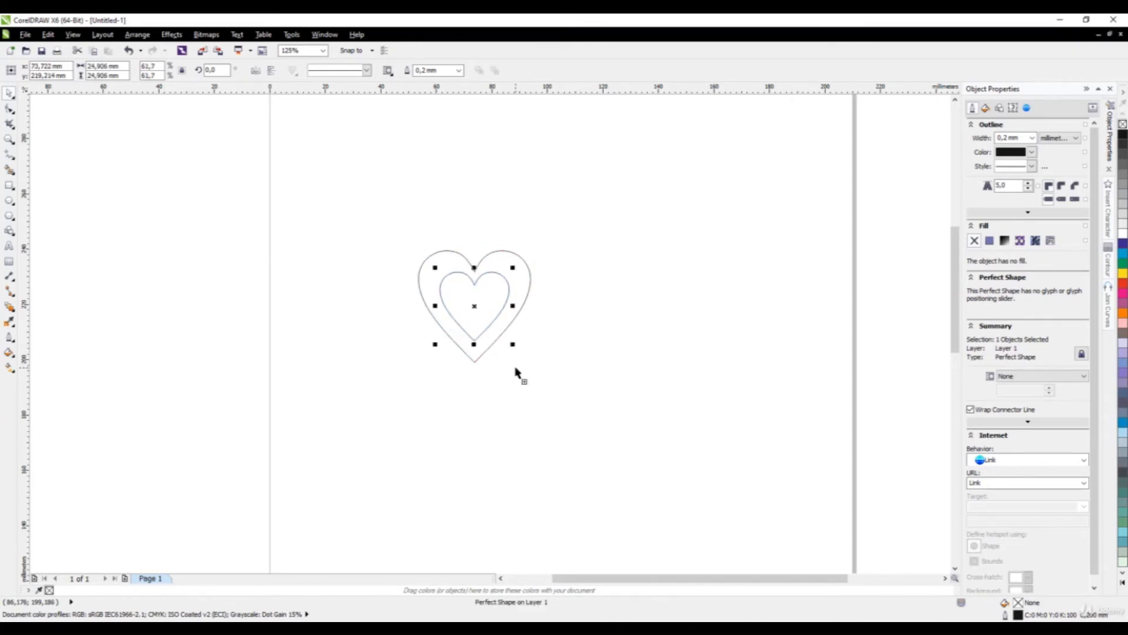
click(569, 361)
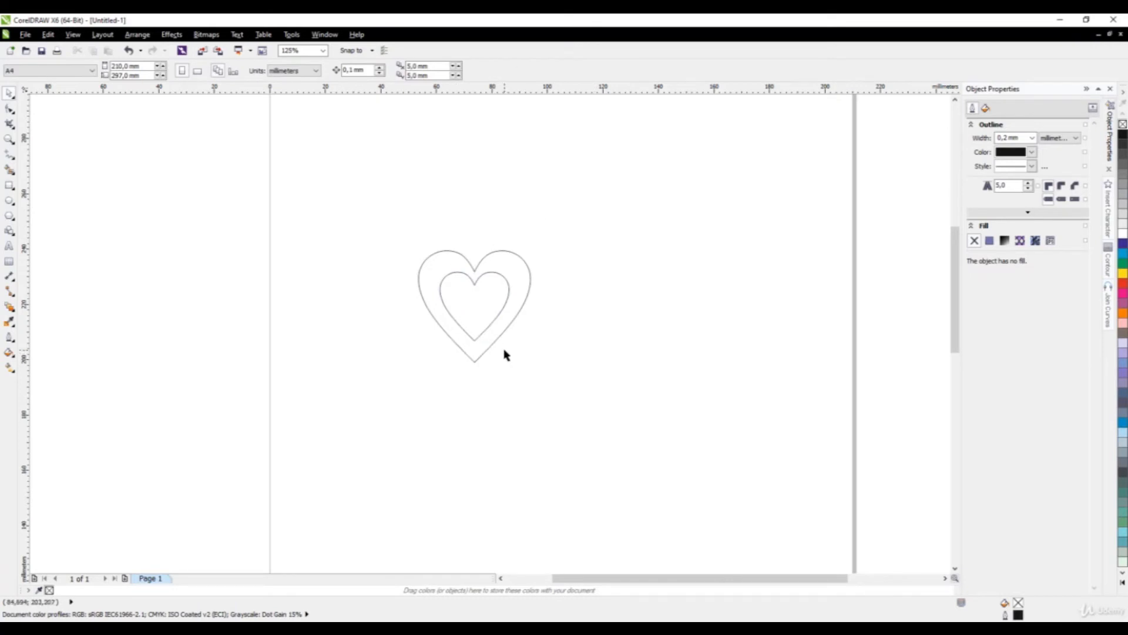
key(ctrl+z)
click(475, 411)
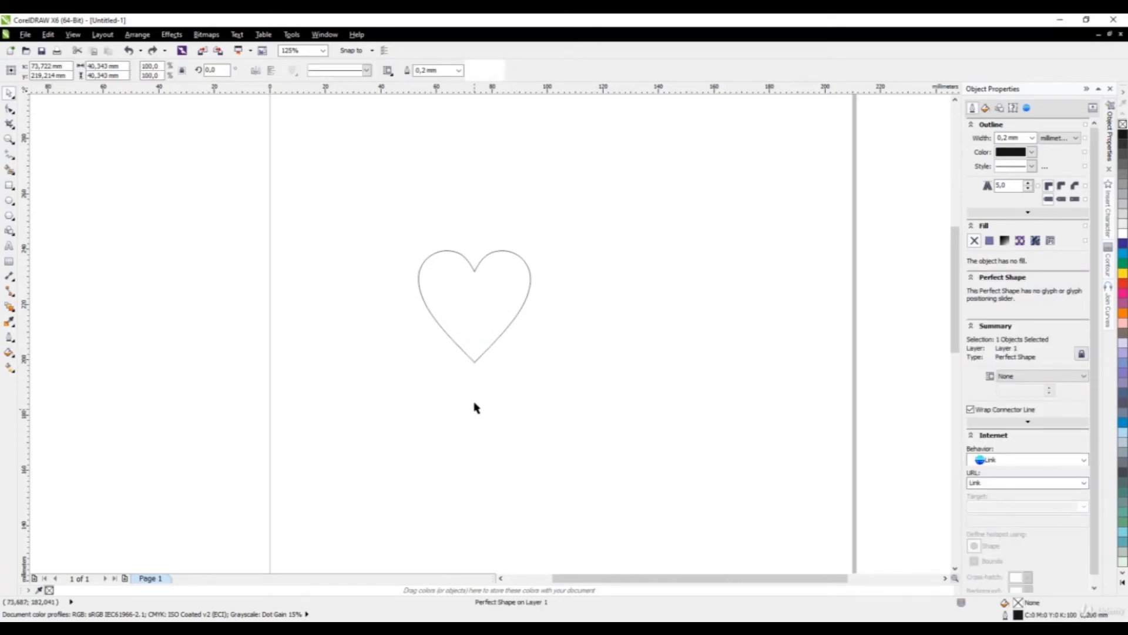
click(474, 354)
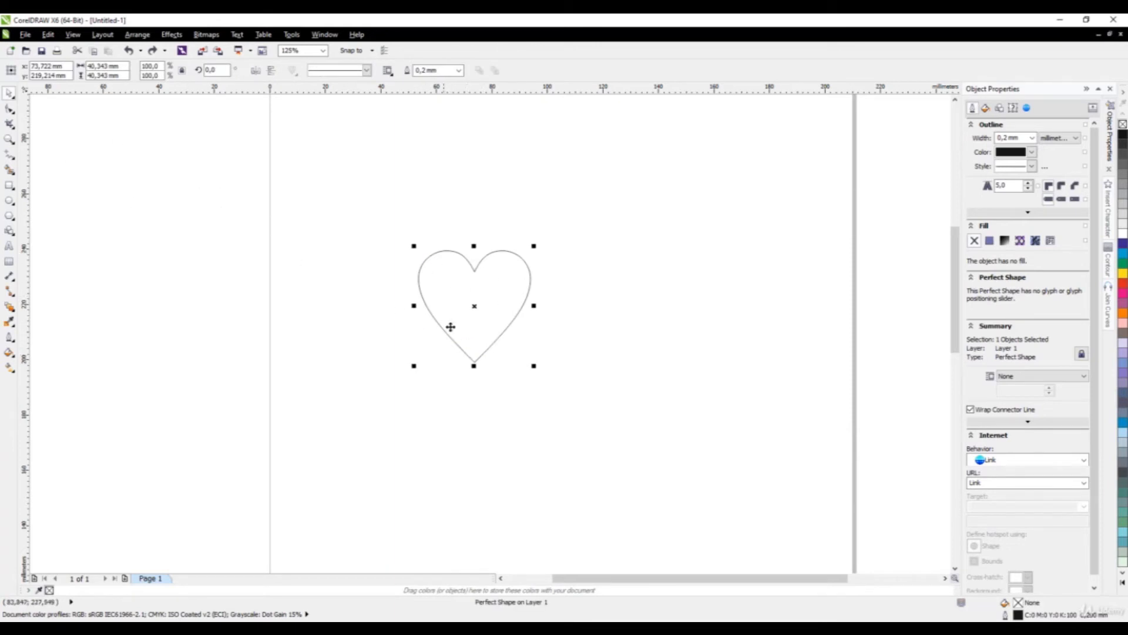
Convert the heart into an editable curve.
click(567, 290)
click(530, 285)
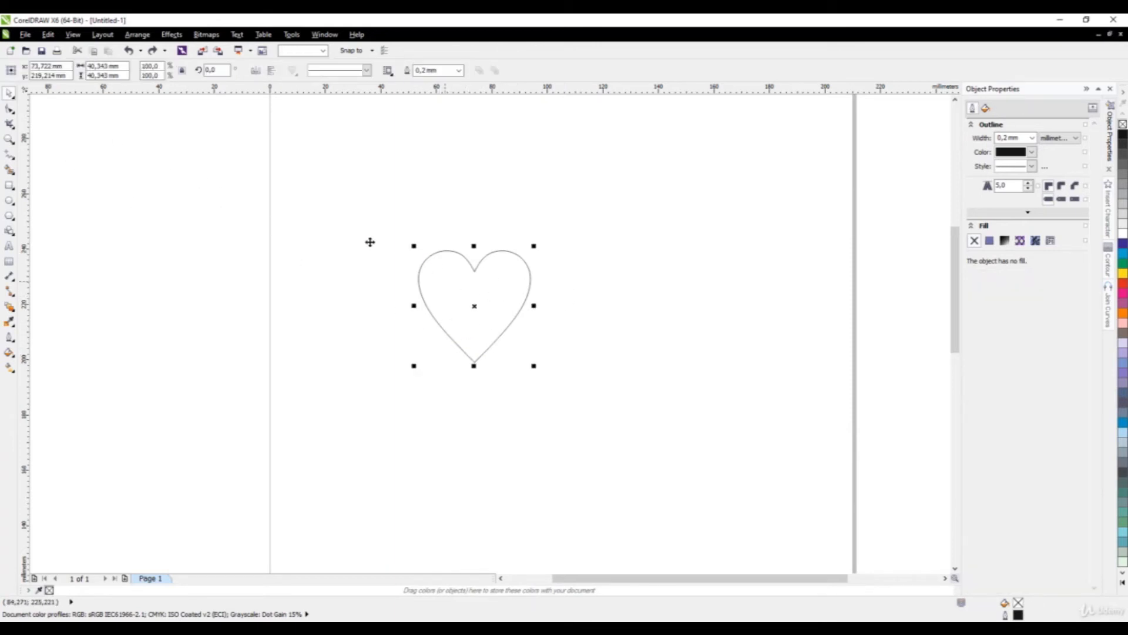
click(143, 40)
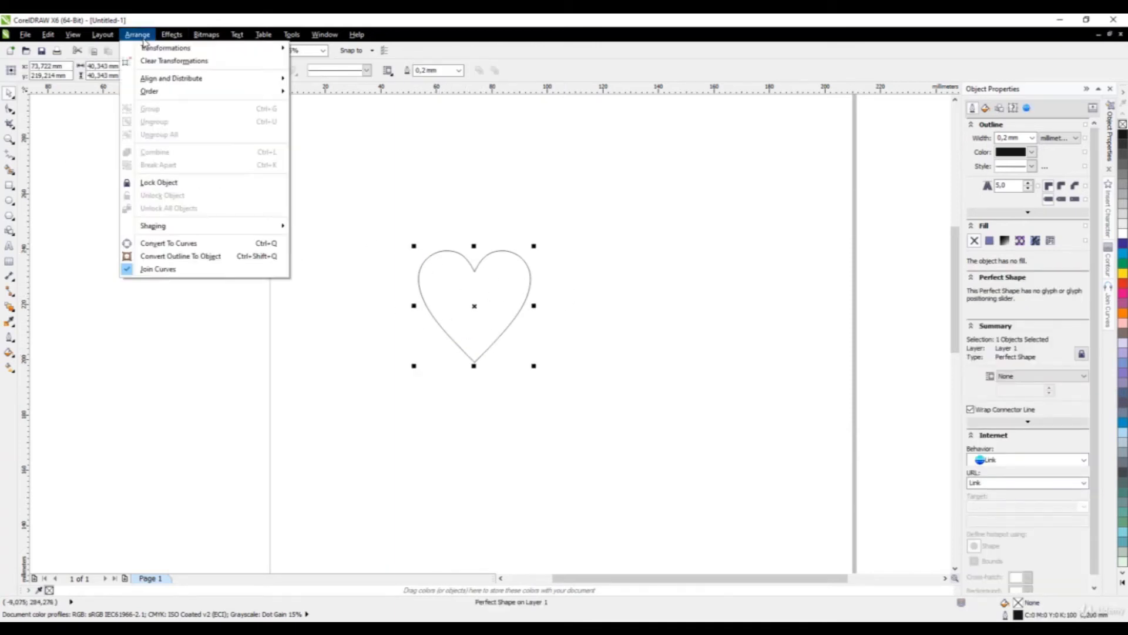
click(205, 246)
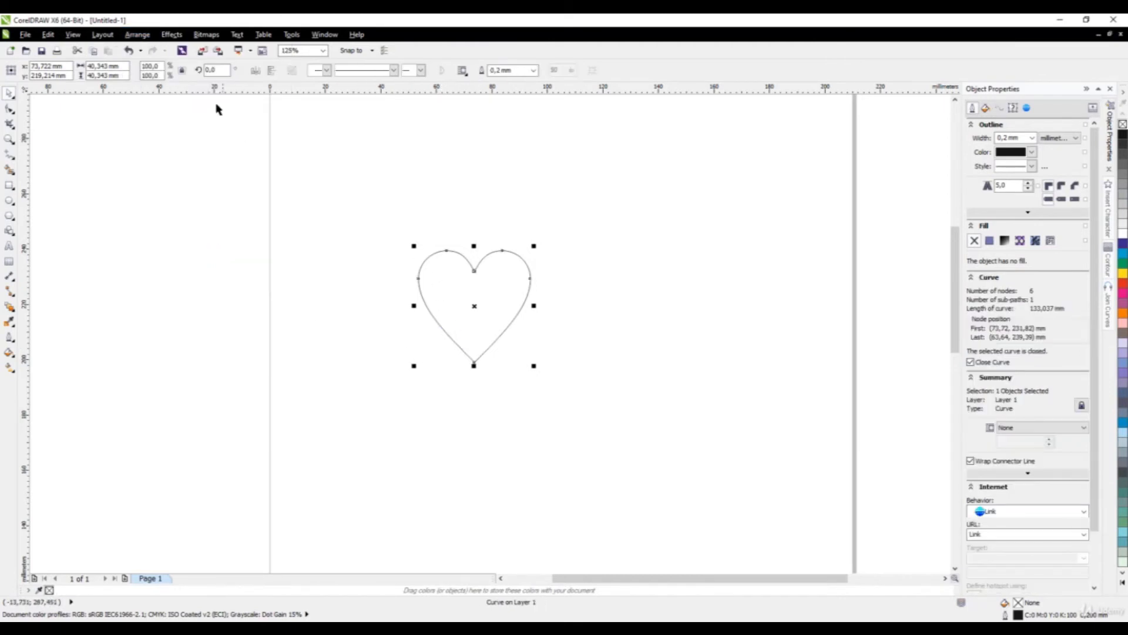
Drag the bottom node's left handle to bend the heart's lower left side and tilt its point.
click(9, 109)
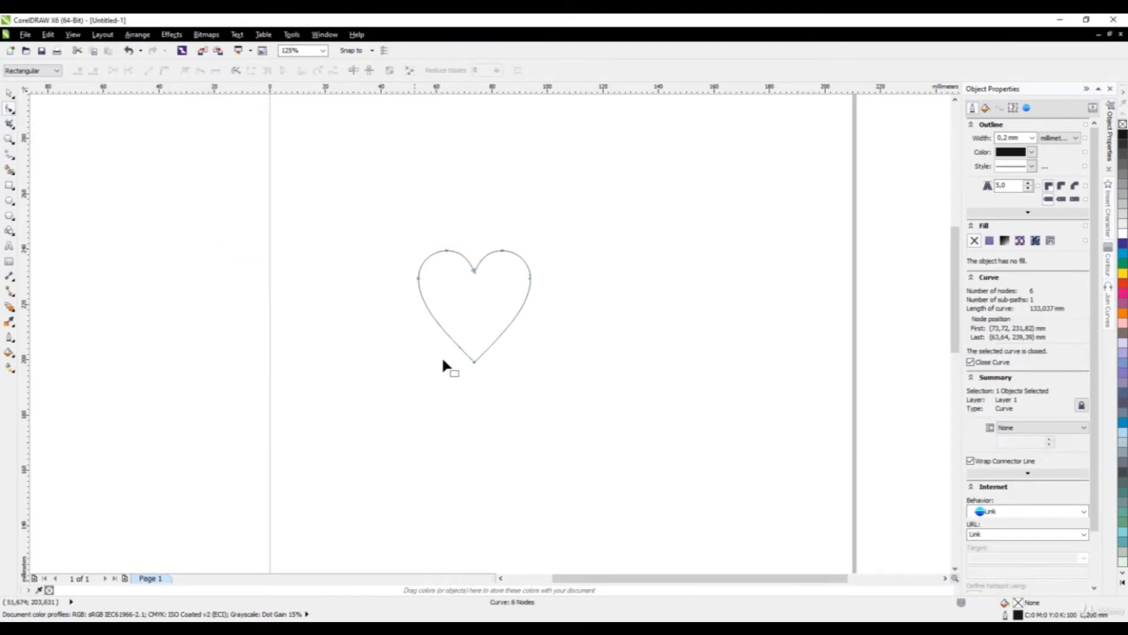
click(474, 362)
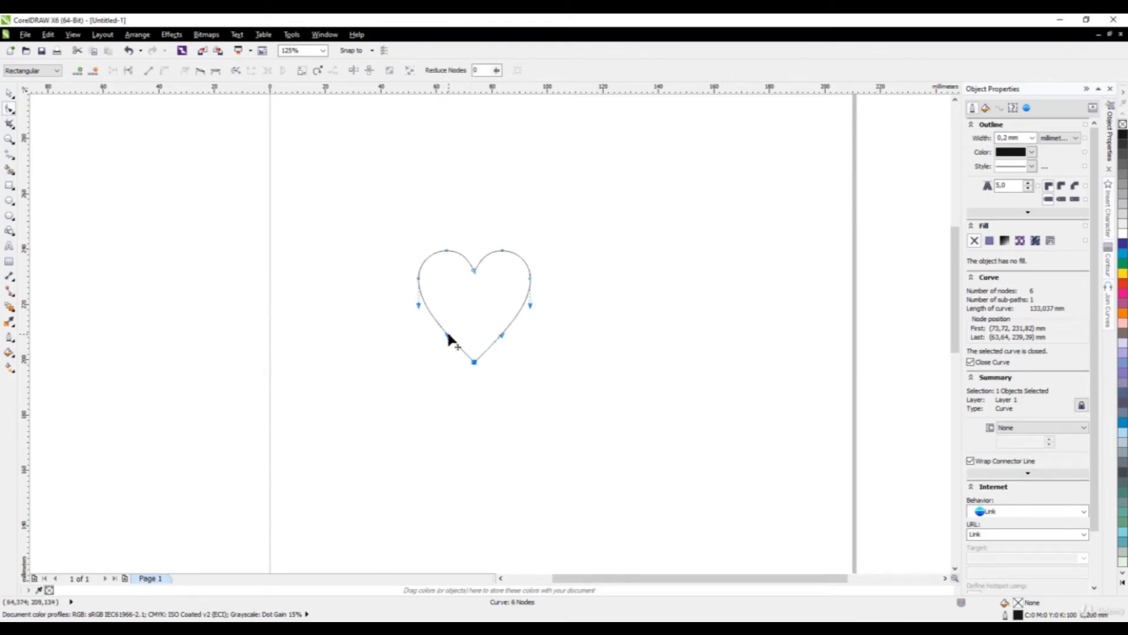
drag(449, 335, 466, 316)
click(10, 93)
click(462, 387)
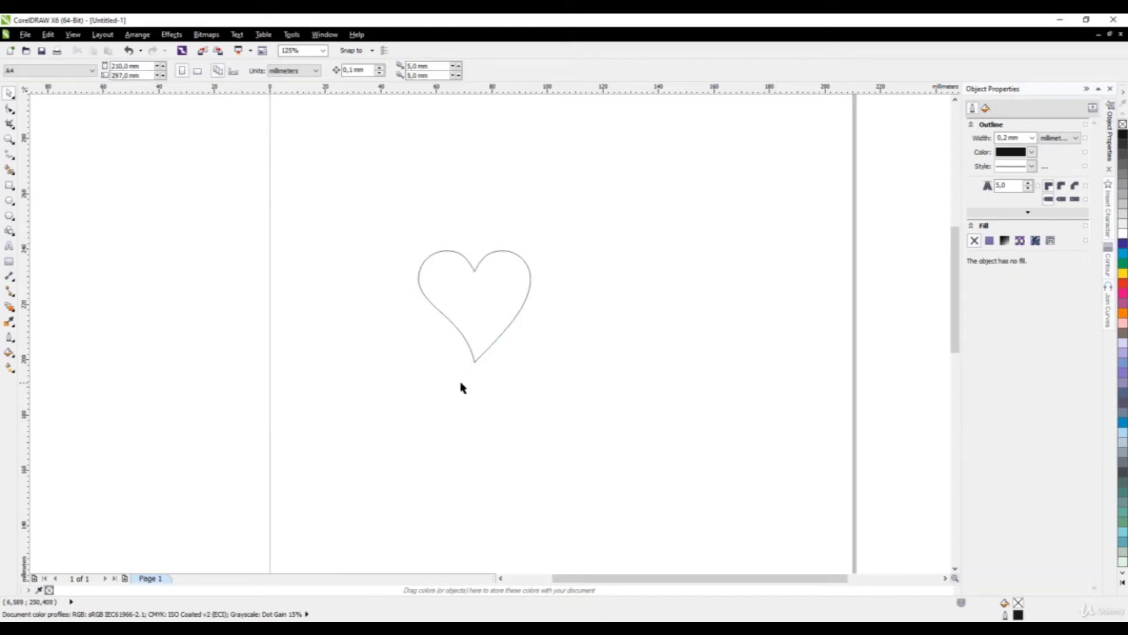
click(499, 332)
Nest a copy scaled to about 75% inside the heart and combine both into one double heart.
drag(534, 366, 520, 371)
click(481, 293)
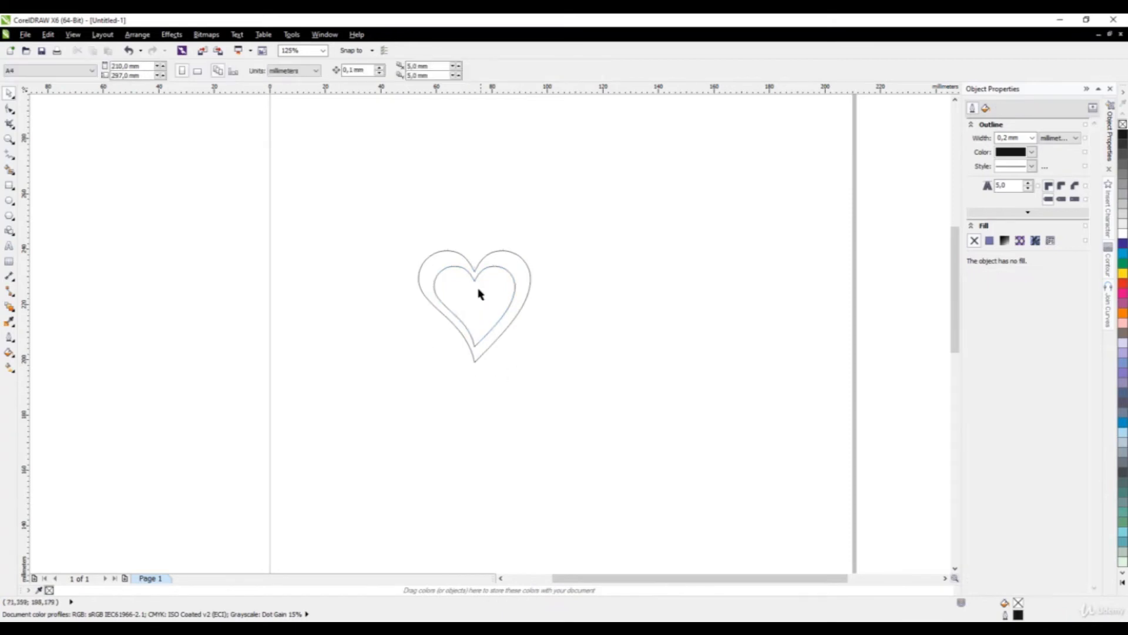
scroll(481, 294, up, 4)
click(307, 330)
scroll(318, 332, down, 4)
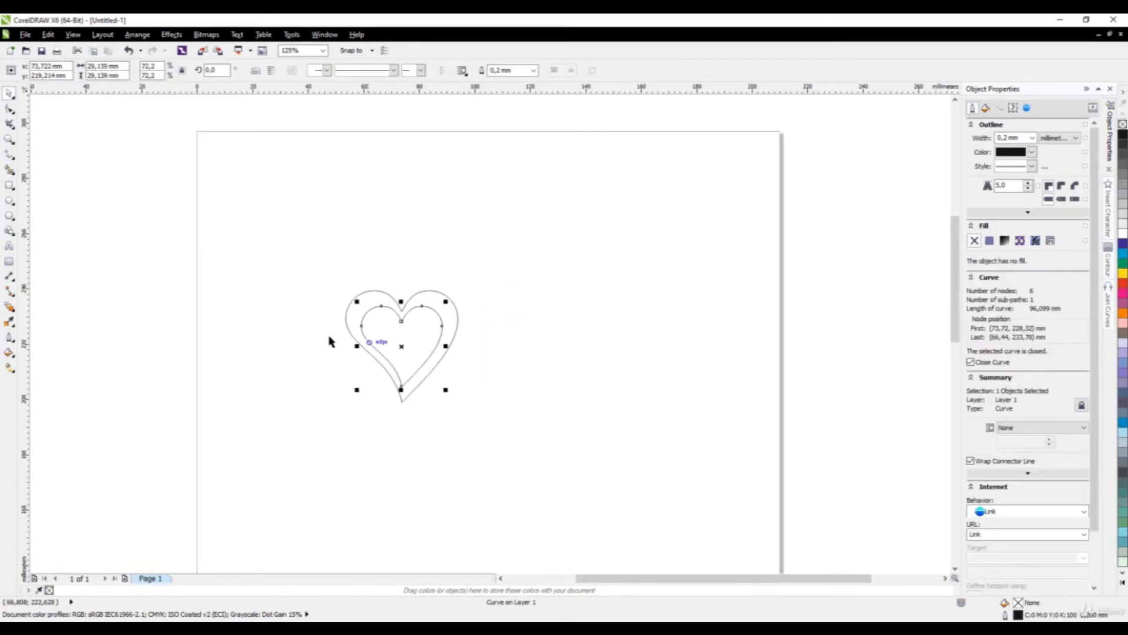
drag(280, 234, 531, 453)
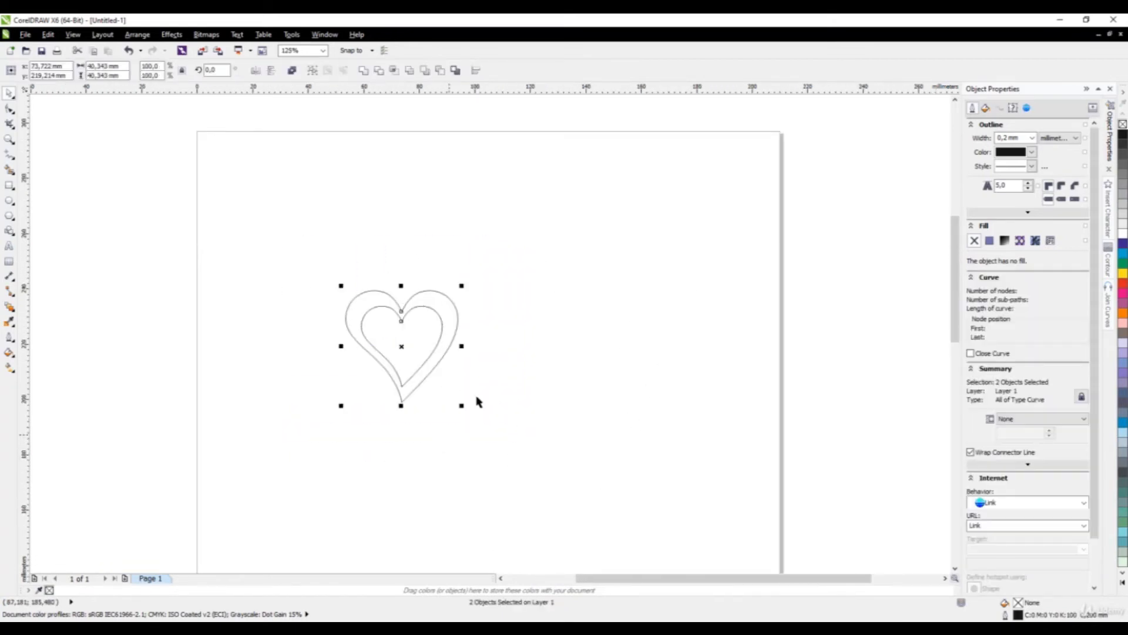
click(291, 75)
click(376, 391)
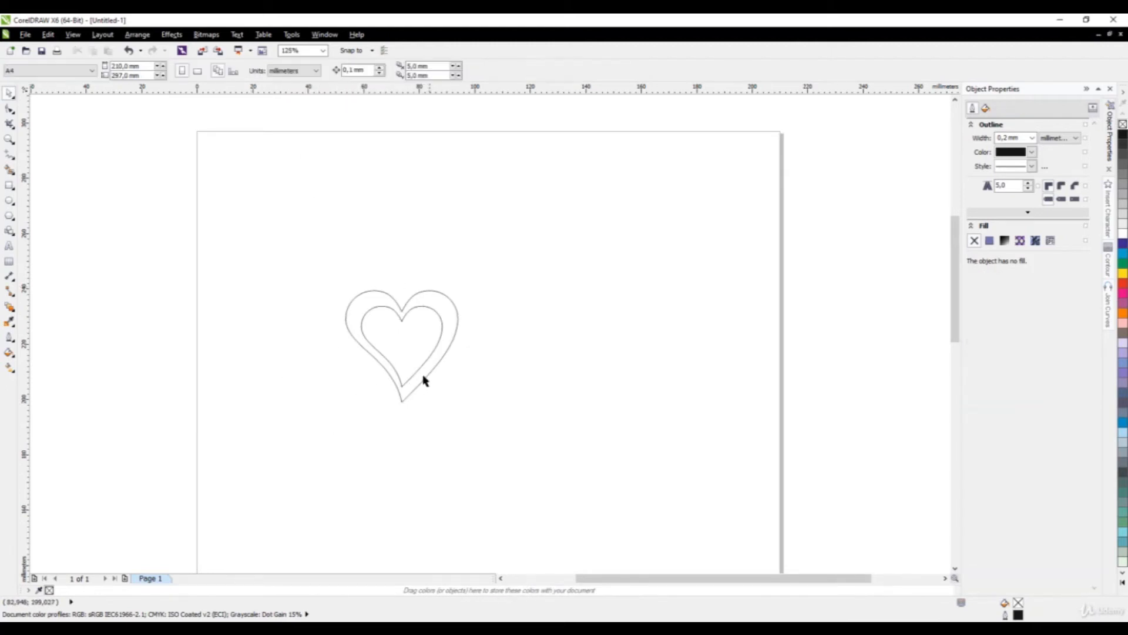
Drag the combined double heart up and to the left.
scroll(410, 365, up, 2)
scroll(430, 345, down, 2)
click(405, 301)
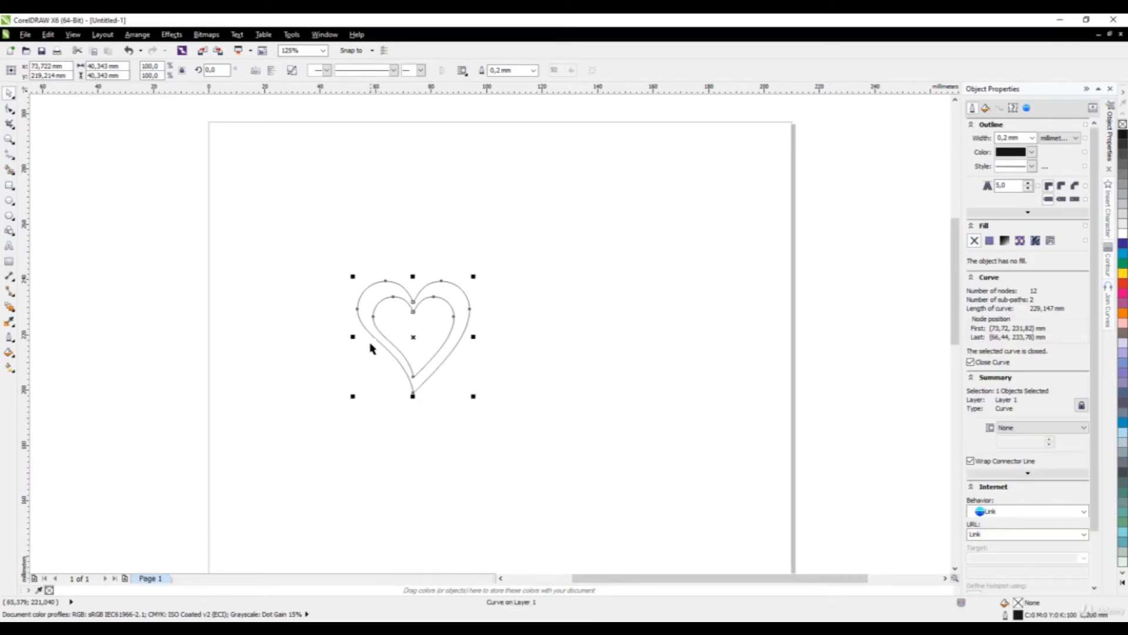
drag(381, 298, 392, 257)
scroll(291, 195, up, 2)
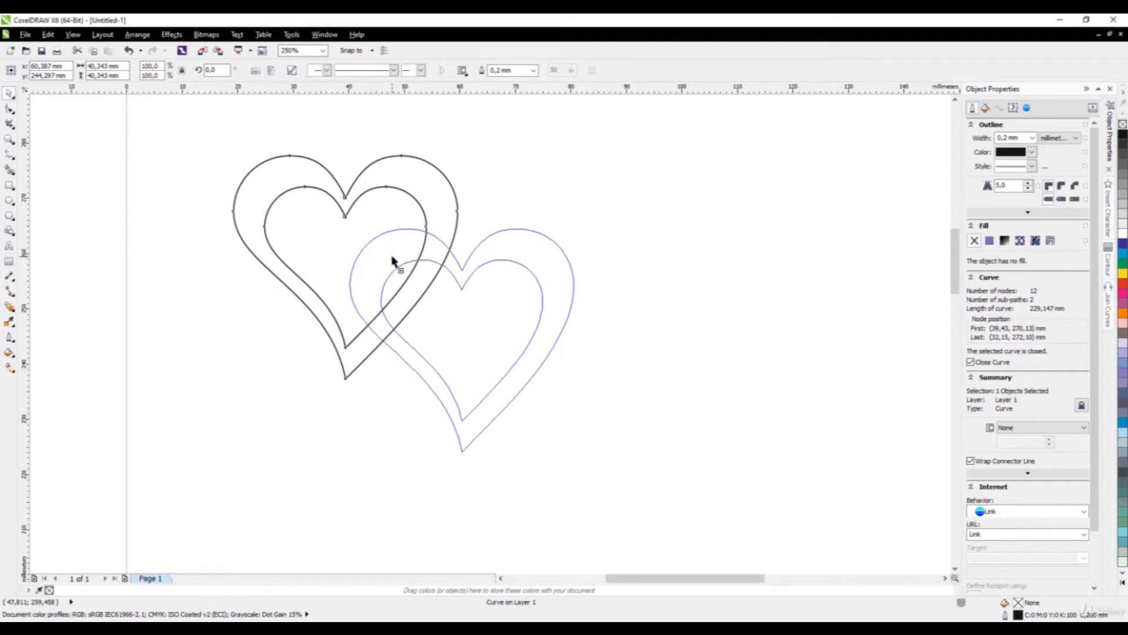
Drop a copy of the double heart overlapping the original.
drag(392, 259, 393, 259)
click(339, 427)
scroll(435, 320, down, 4)
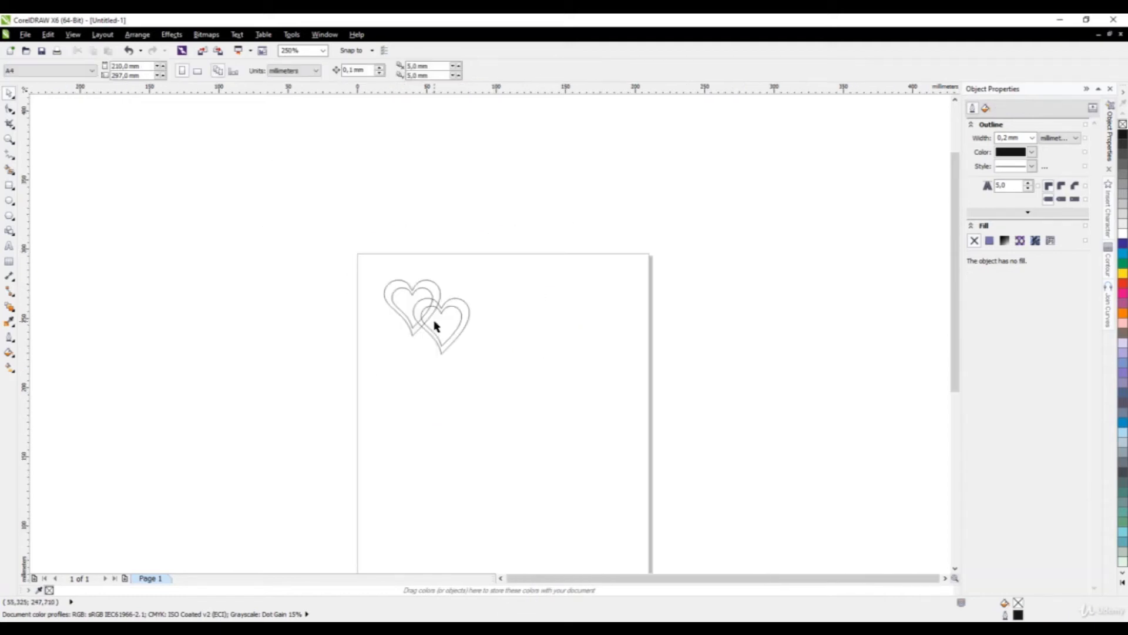
scroll(433, 316, up, 2)
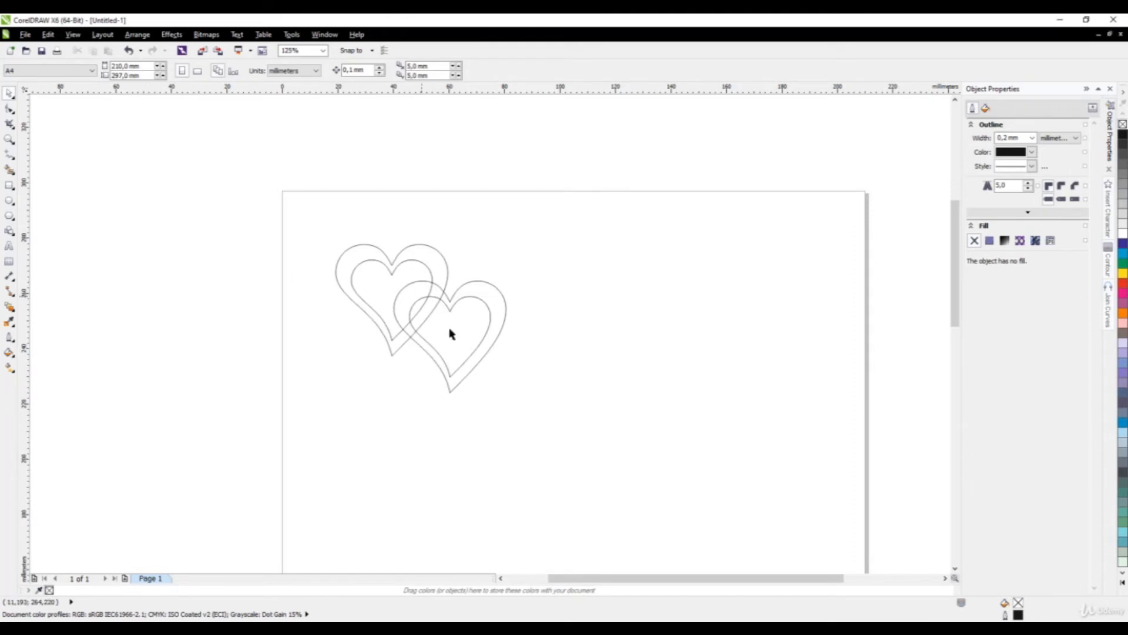
scroll(438, 311, up, 2)
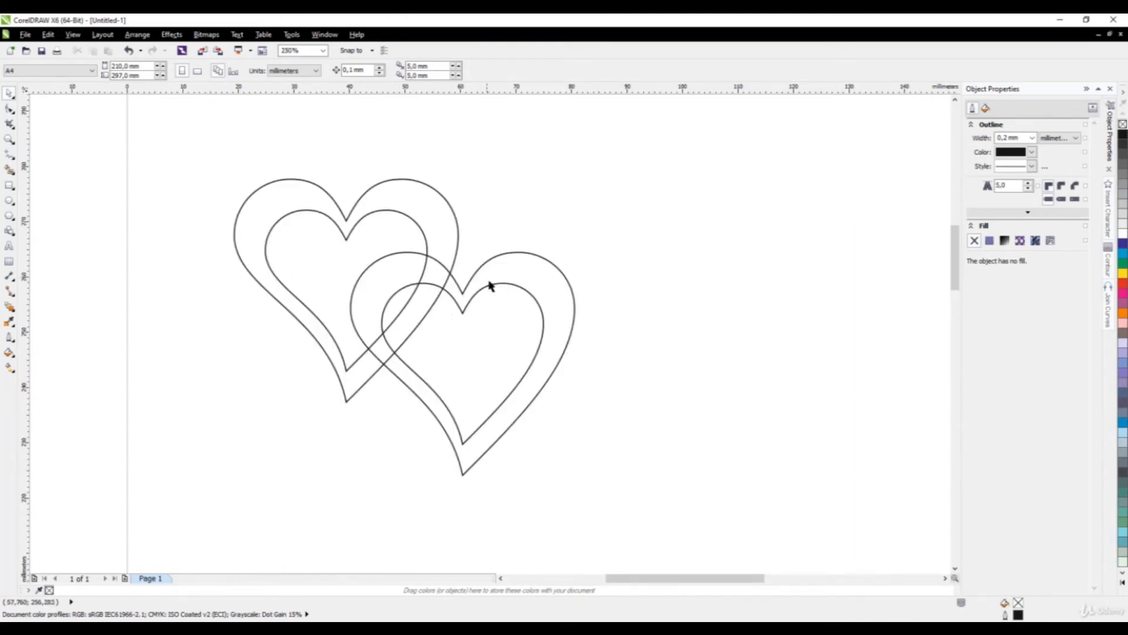
Shrink the copy to about 77%, overlap it at the first heart's lower right, and select both.
click(505, 279)
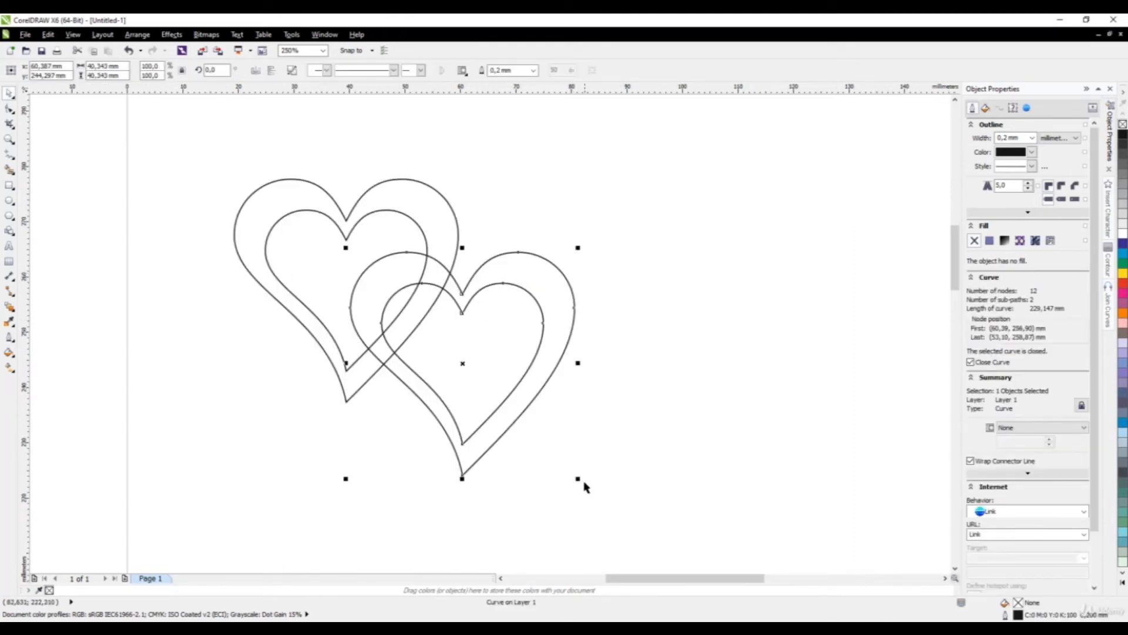
drag(579, 479, 516, 453)
scroll(470, 261, up, 2)
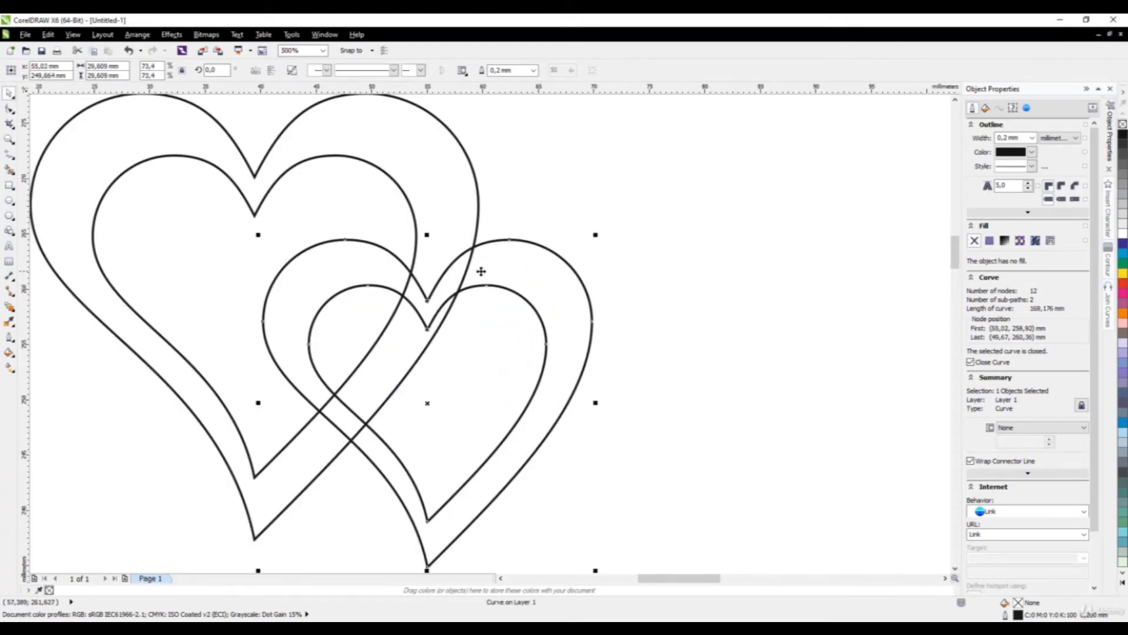
drag(499, 275, 522, 290)
scroll(476, 335, down, 6)
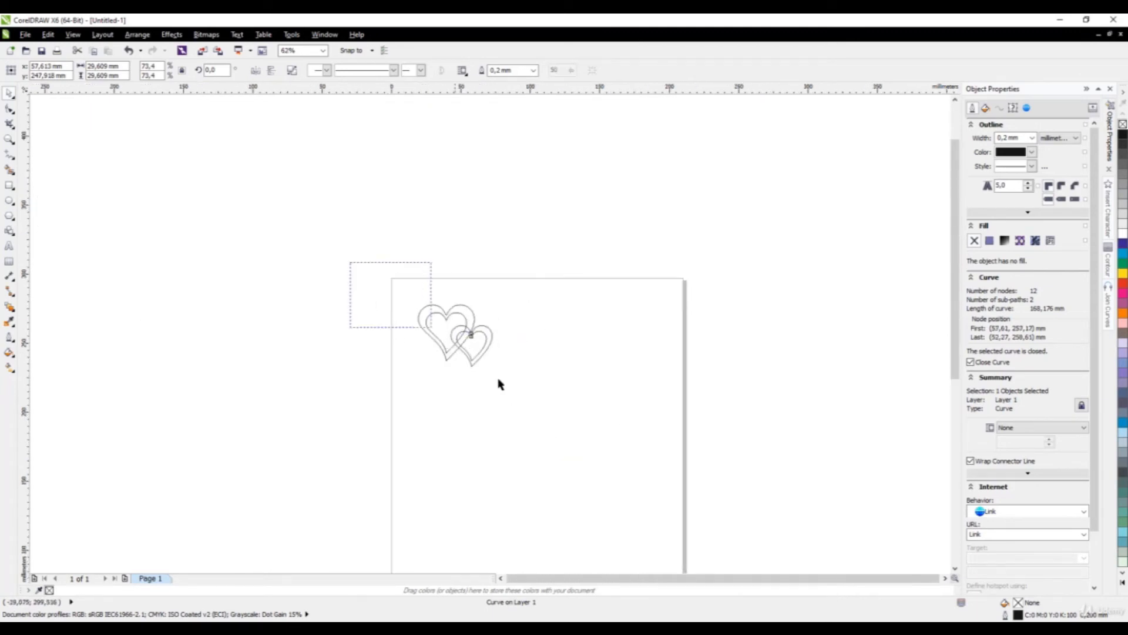
drag(498, 384, 496, 373)
scroll(447, 323, up, 2)
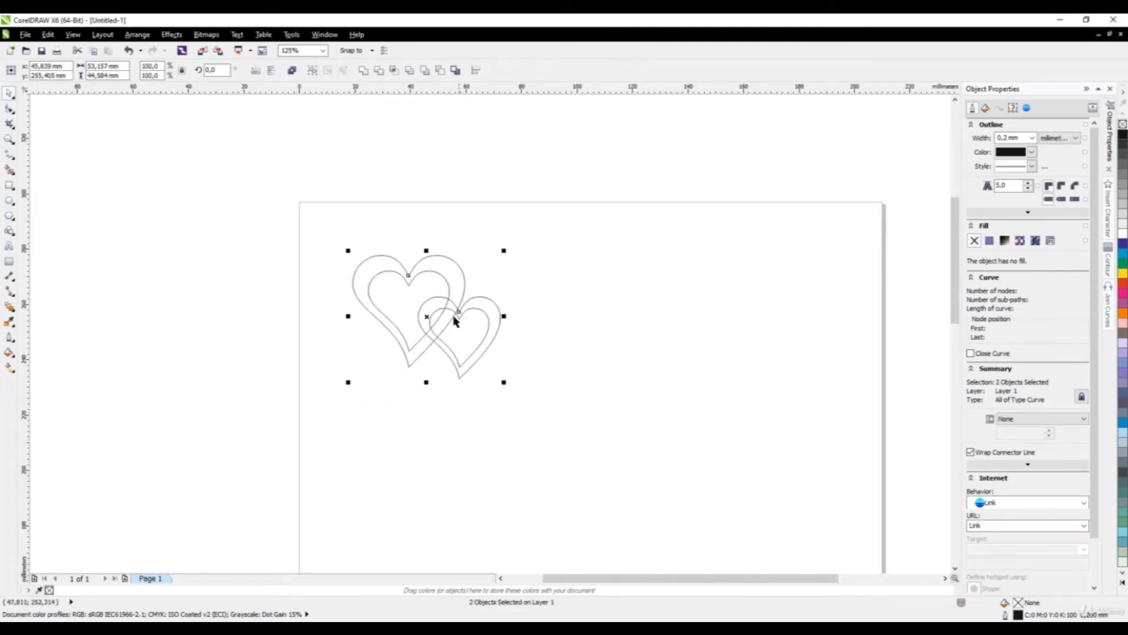
Weld the two overlapping double hearts into one interlocking heart outline.
click(362, 72)
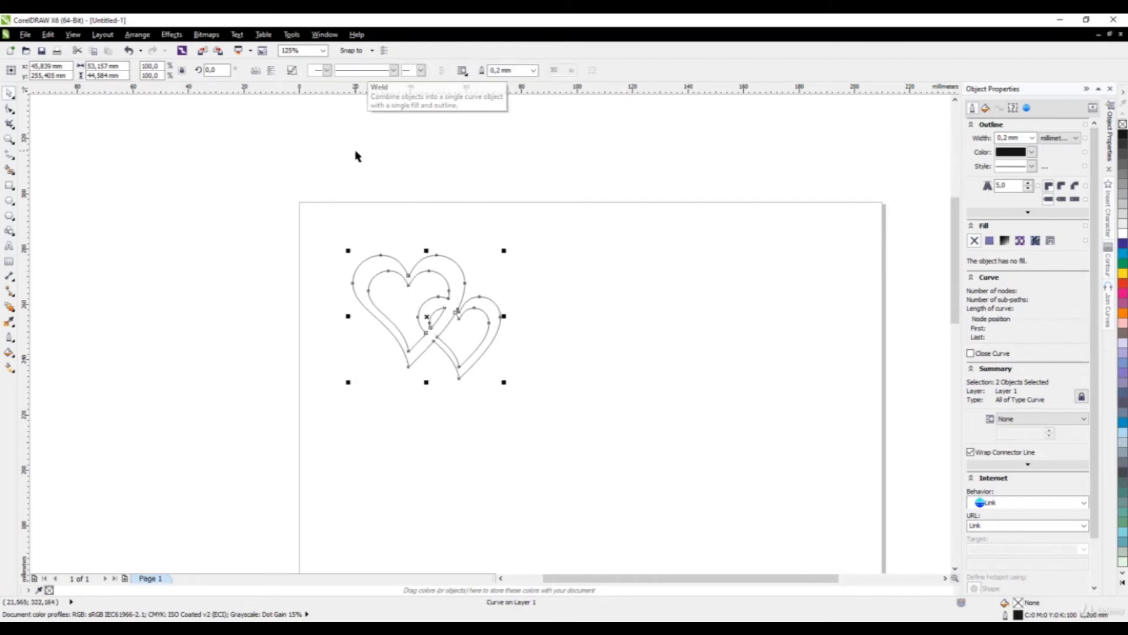
click(370, 251)
scroll(443, 335, up, 3)
scroll(418, 307, down, 2)
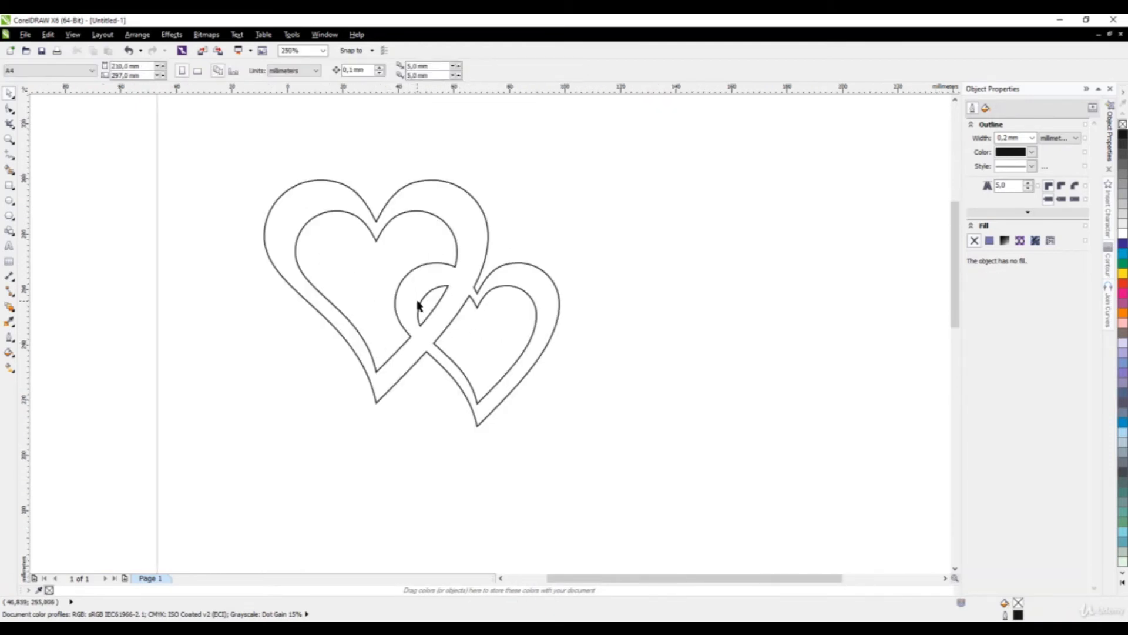
scroll(409, 308, up, 1)
scroll(382, 275, up, 1)
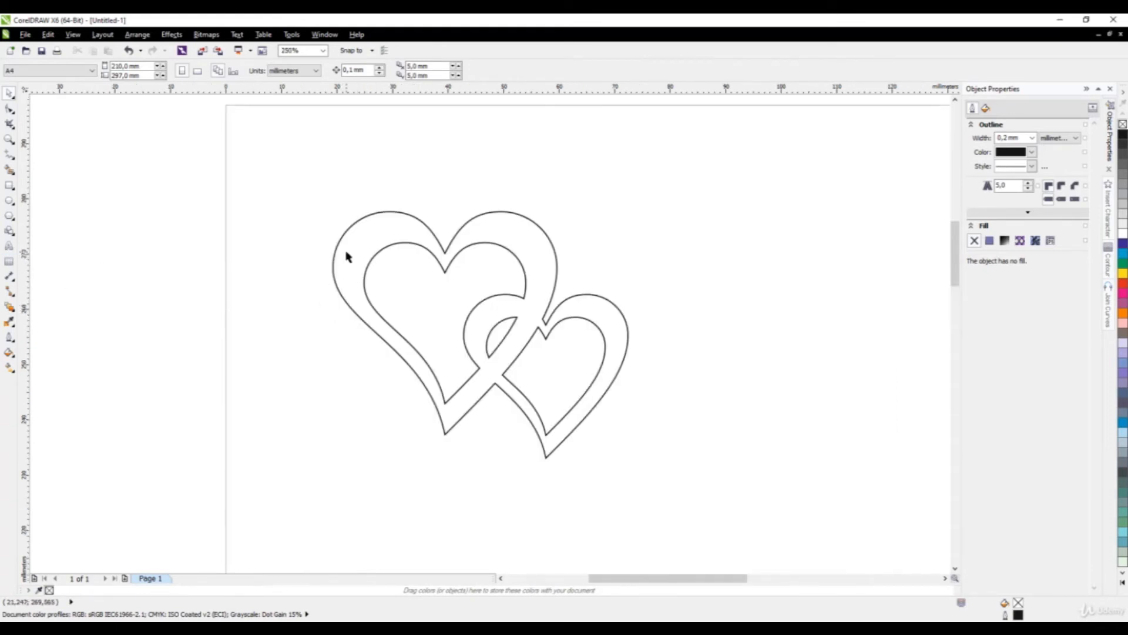
click(12, 247)
Type 'For You Bae' to the right of the hearts.
click(692, 357)
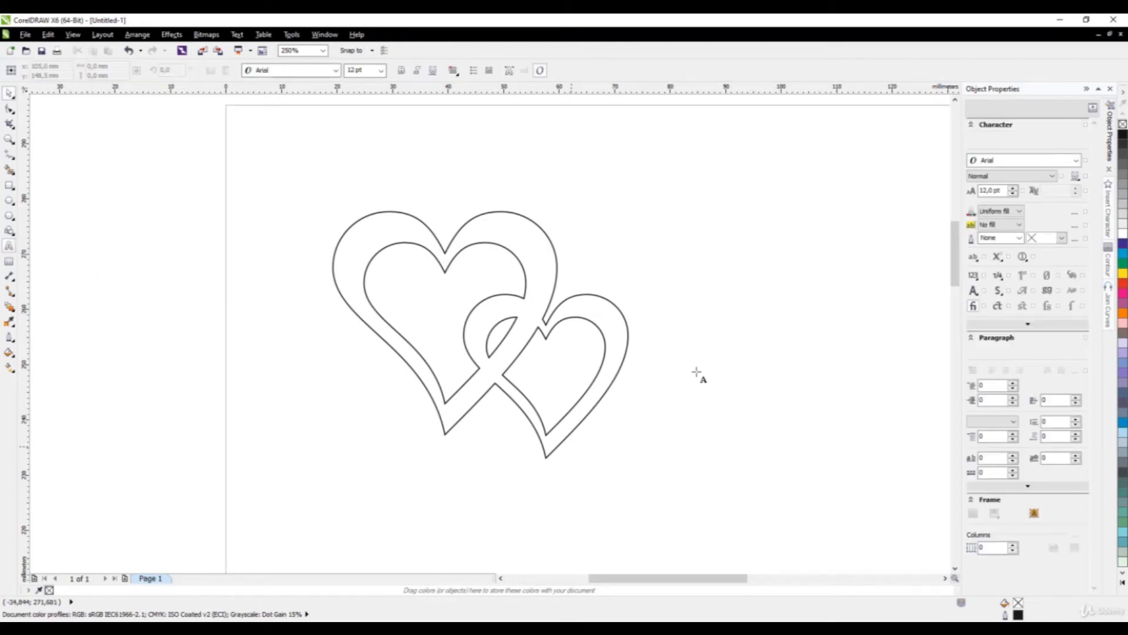
text(For)
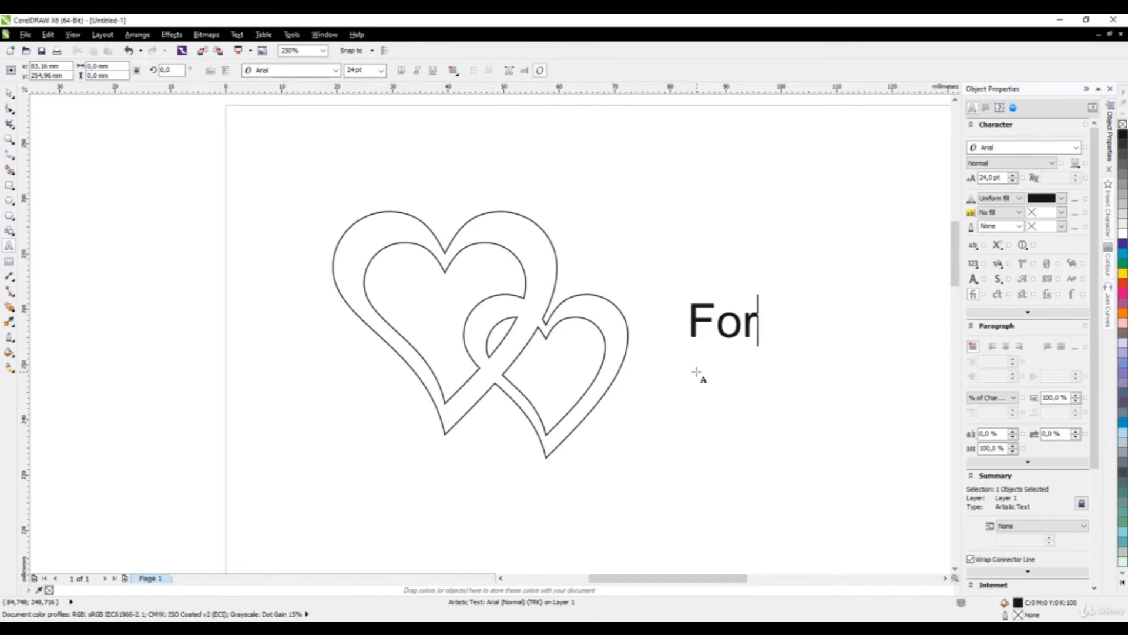
text( You)
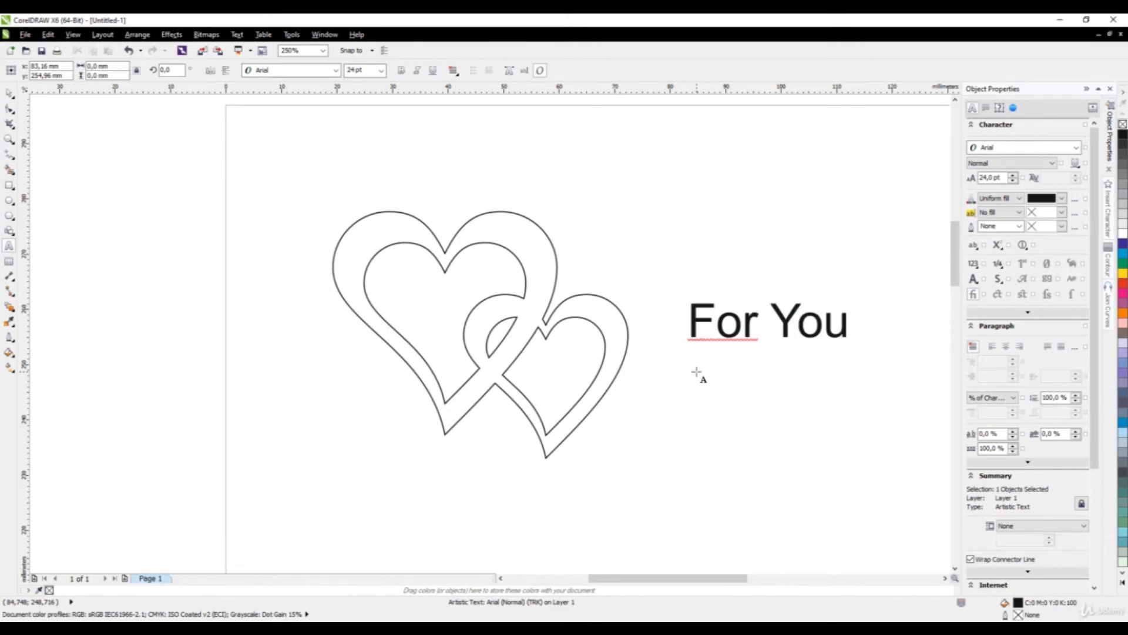
text( Bae)
scroll(506, 253, down, 1)
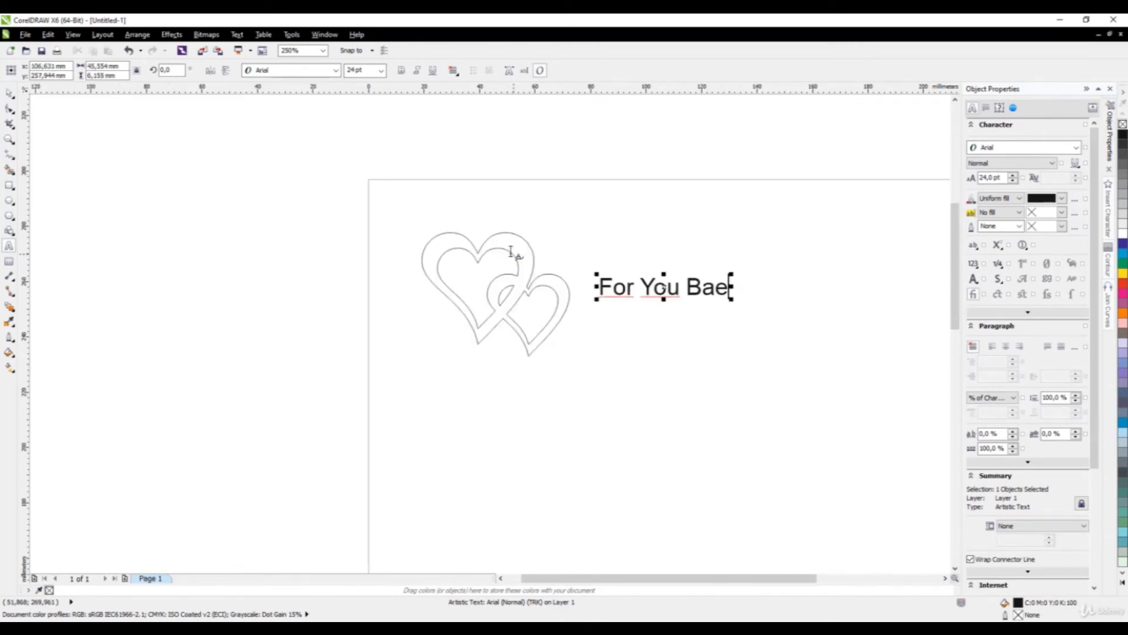
scroll(642, 273, up, 1)
Set the text in Lobster, shrink it to about 12.2 pt, and move it above the hearts.
click(10, 95)
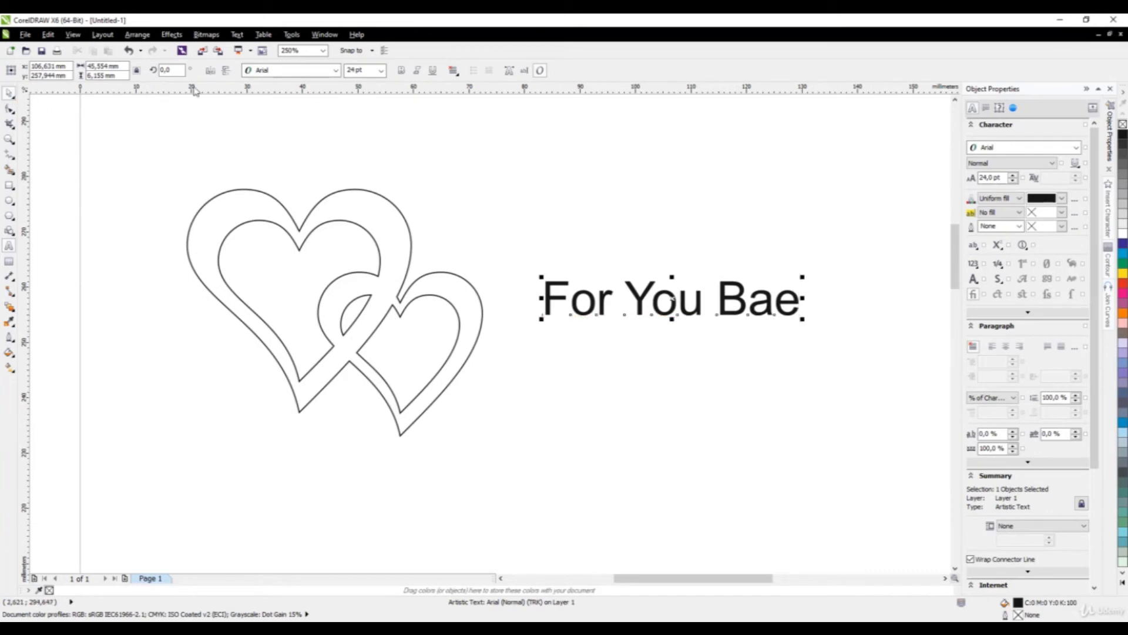
click(288, 70)
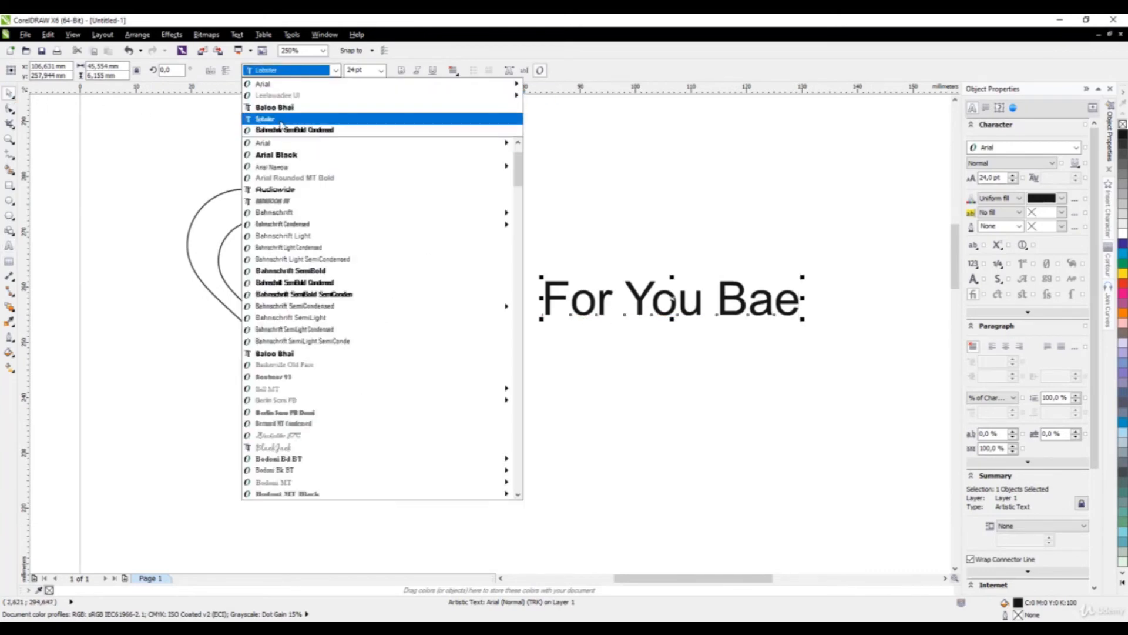
click(289, 96)
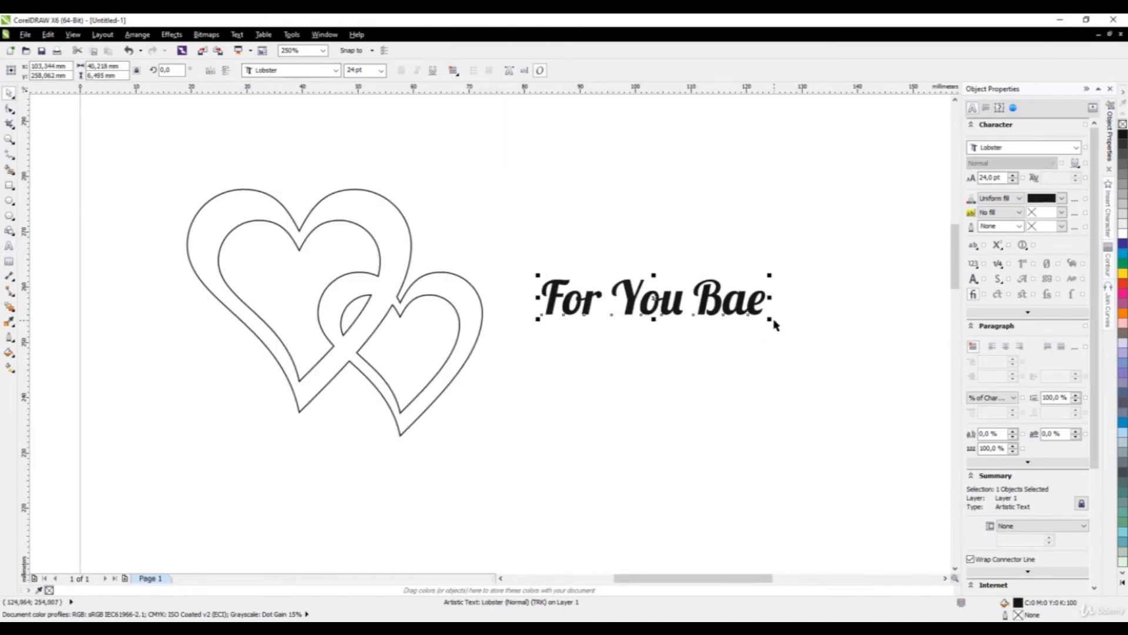
drag(771, 319, 661, 303)
drag(583, 302, 216, 173)
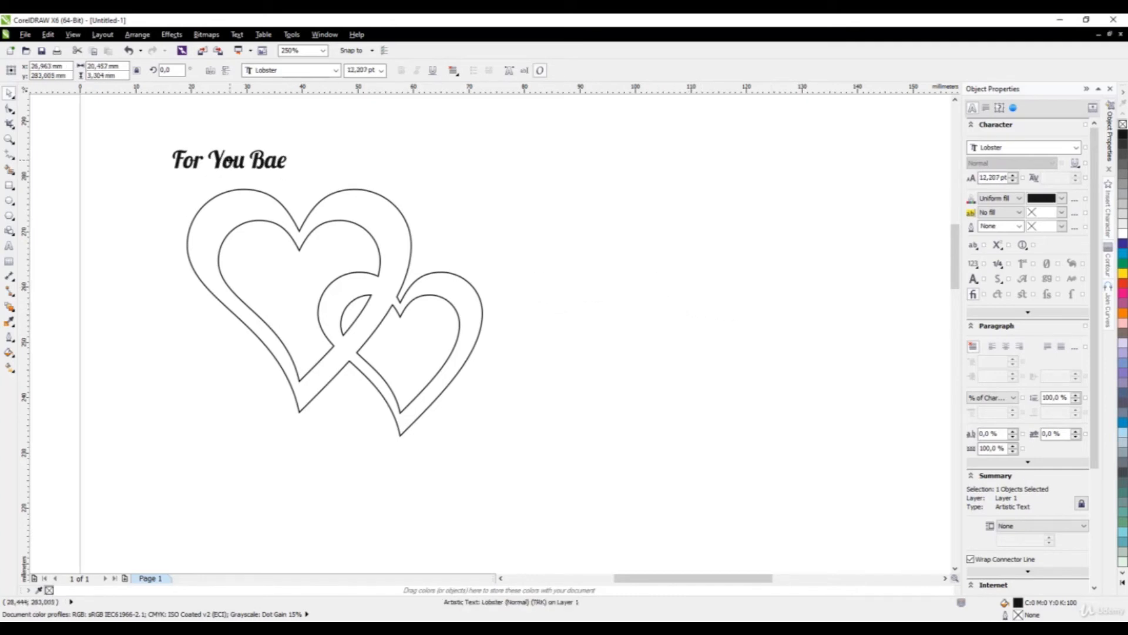
scroll(102, 169, up, 2)
scroll(391, 254, down, 2)
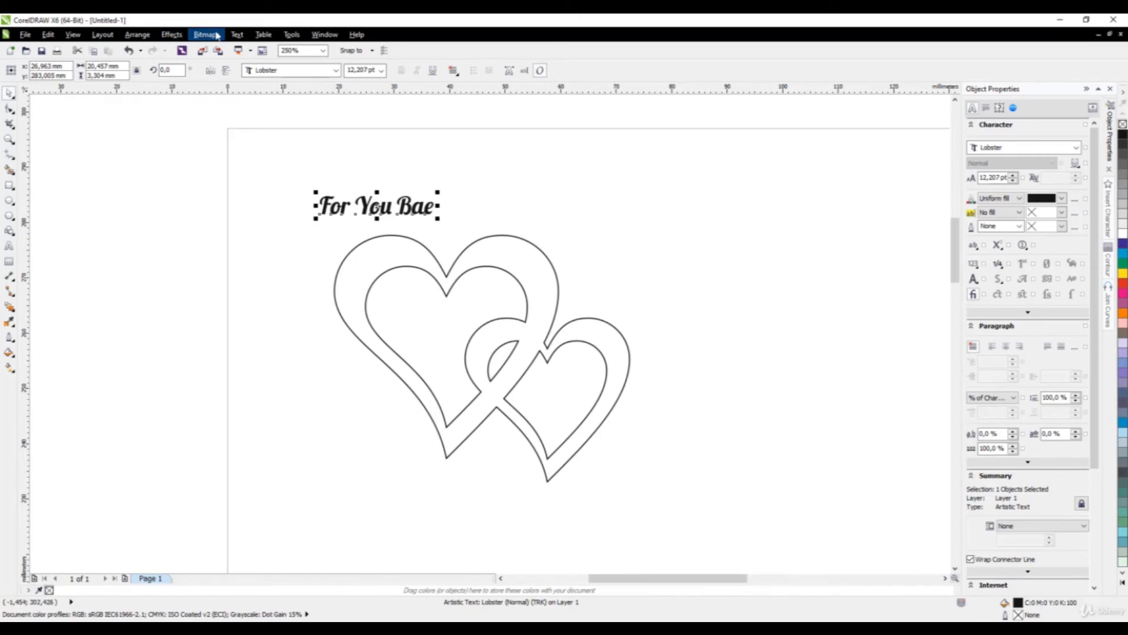
Fit 'For You Bae' to the large heart's upper-left curve, offset outward with tighter letter spacing.
click(237, 34)
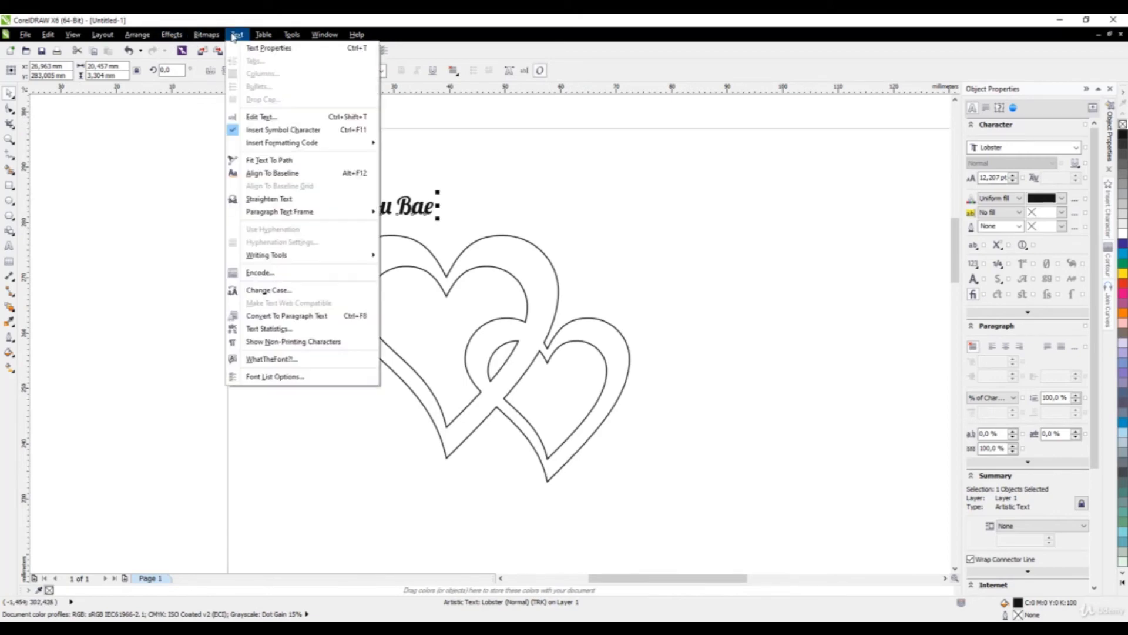
click(283, 160)
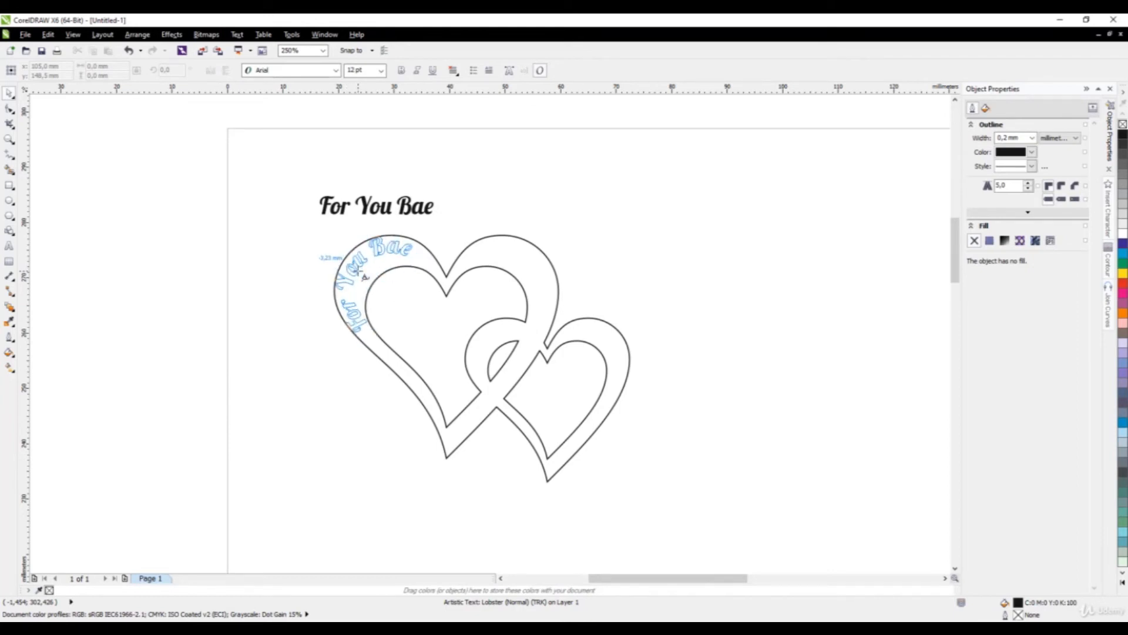
click(358, 271)
scroll(364, 253, up, 4)
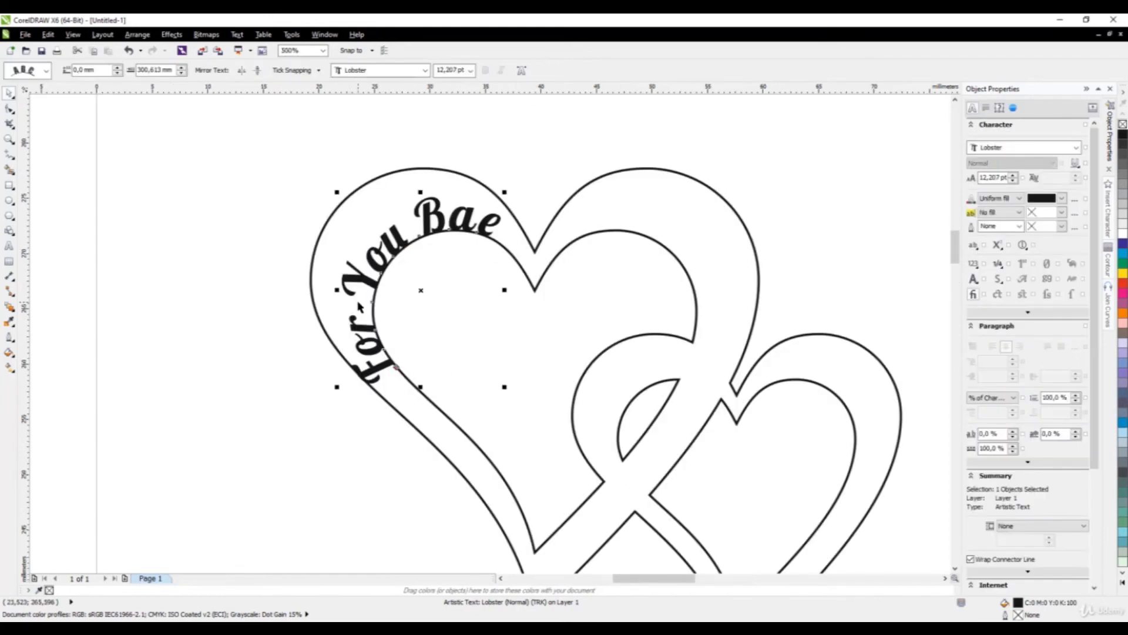
drag(391, 277, 370, 263)
scroll(426, 337, down, 2)
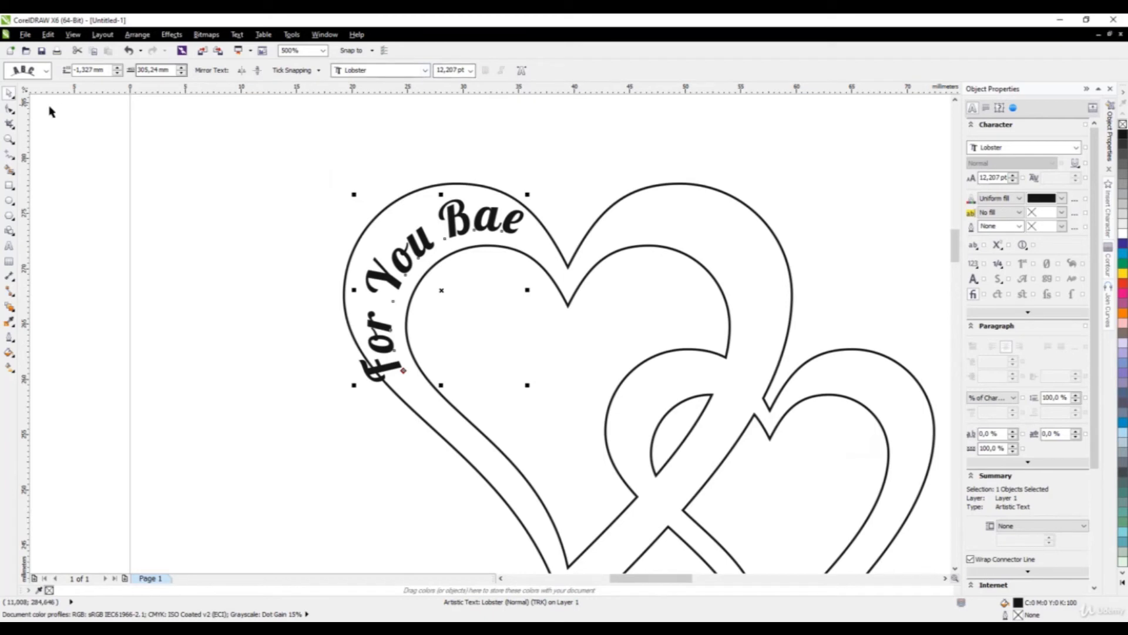
click(9, 109)
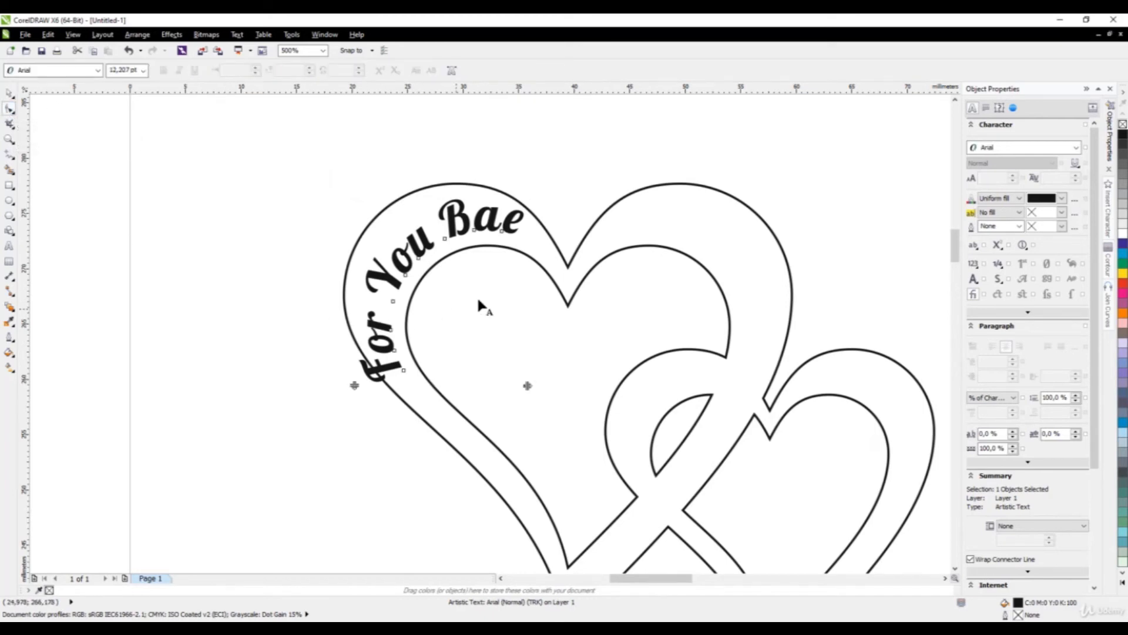
drag(527, 386, 497, 388)
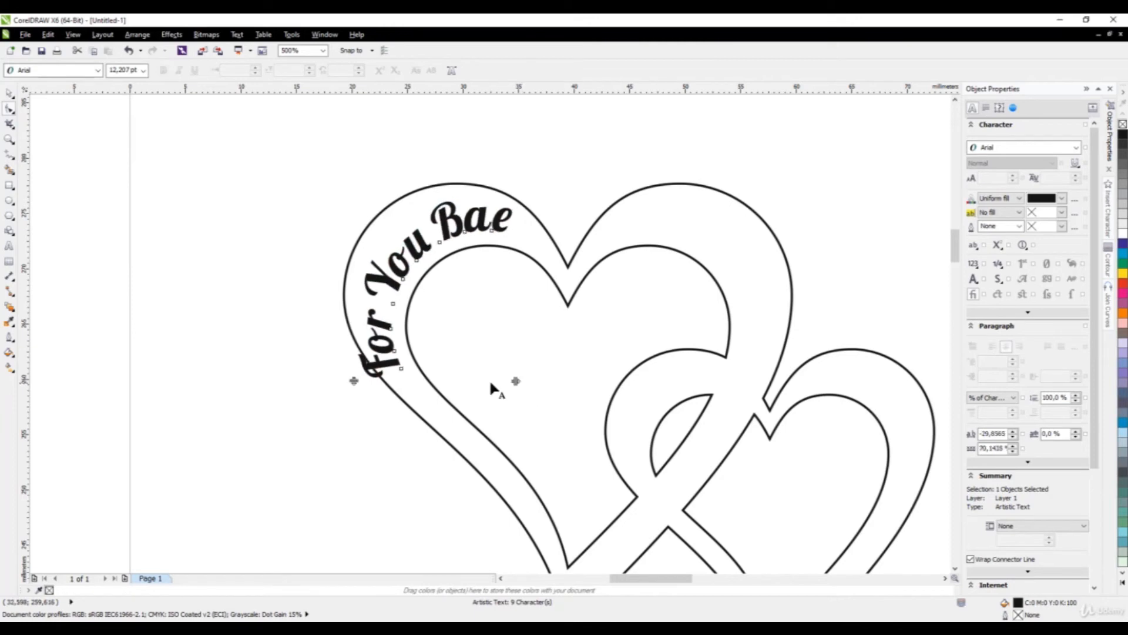
Reduce the curved 'For You Bae' text to 9 pt.
click(9, 93)
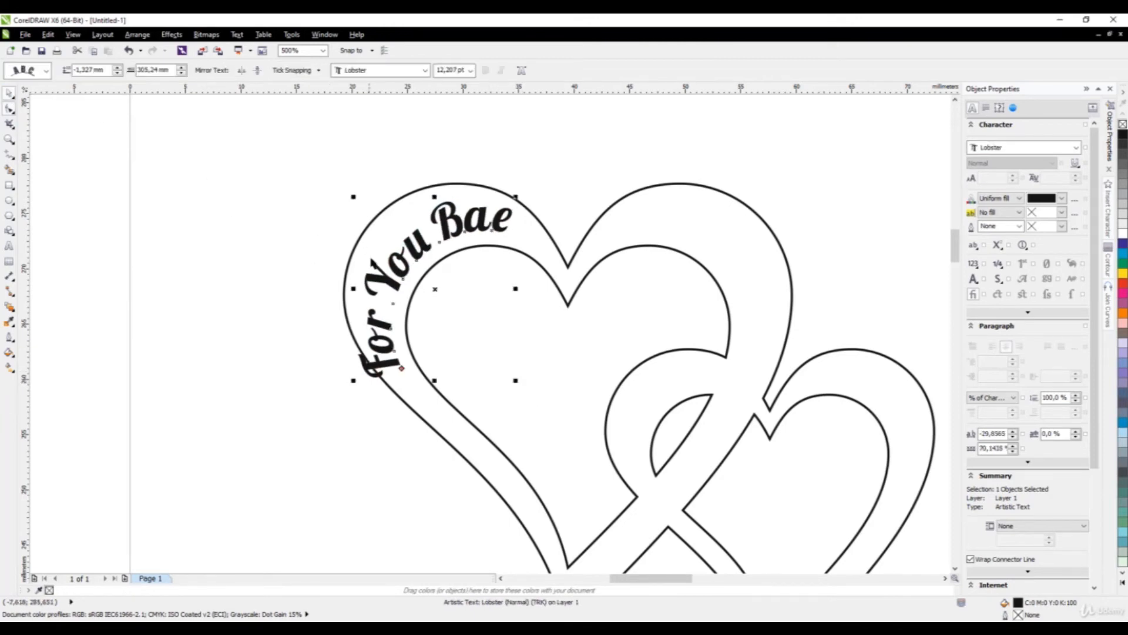
key(Escape)
click(408, 248)
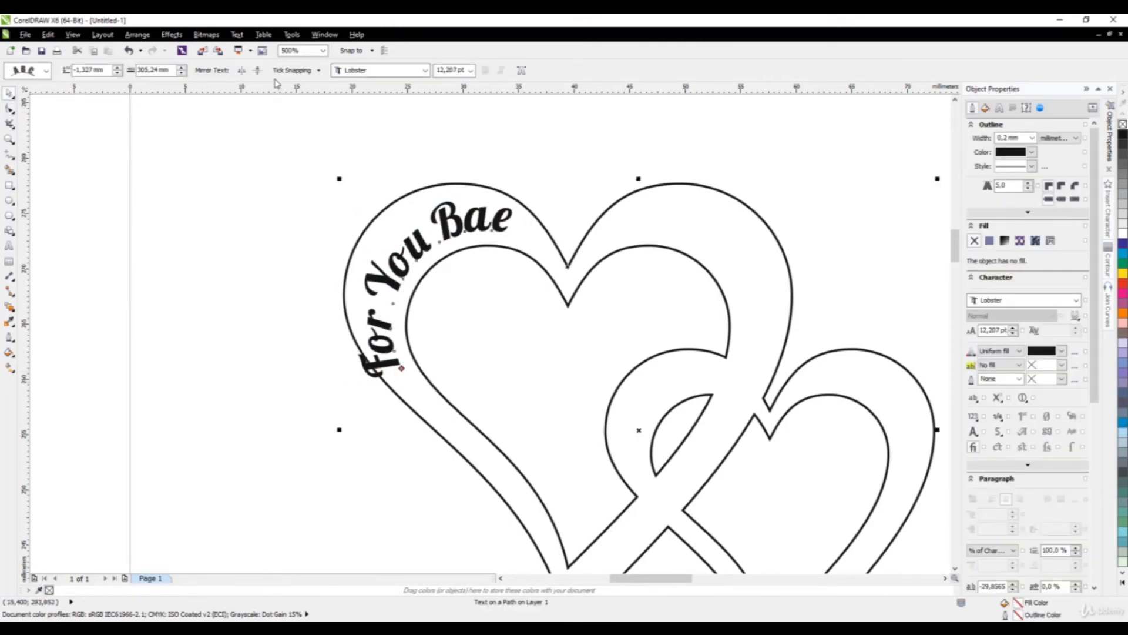
click(471, 70)
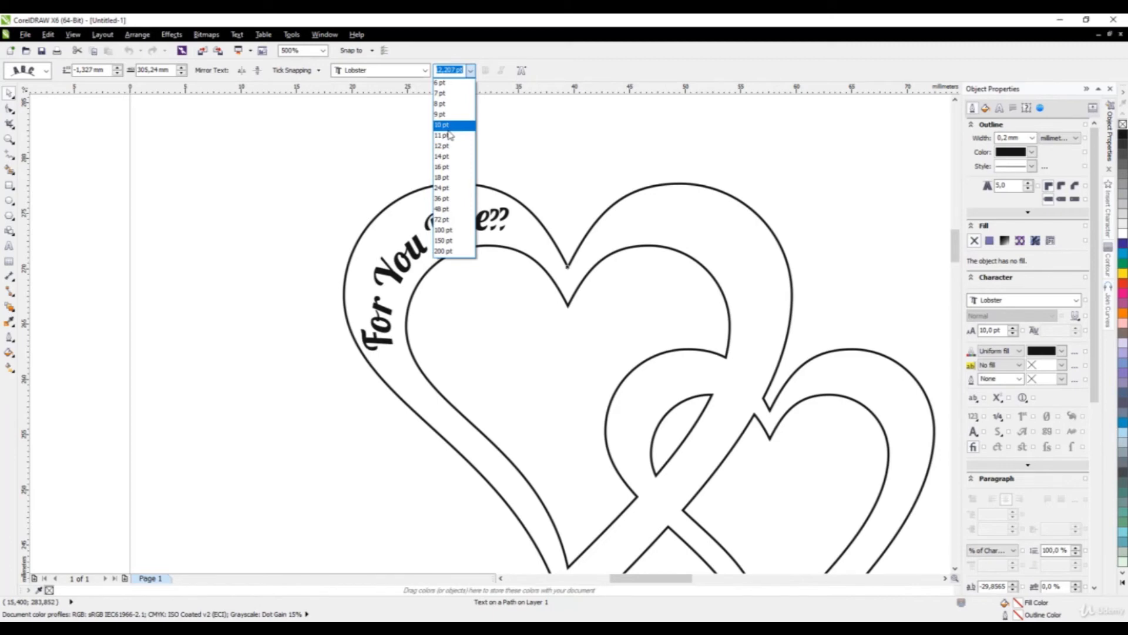
click(392, 172)
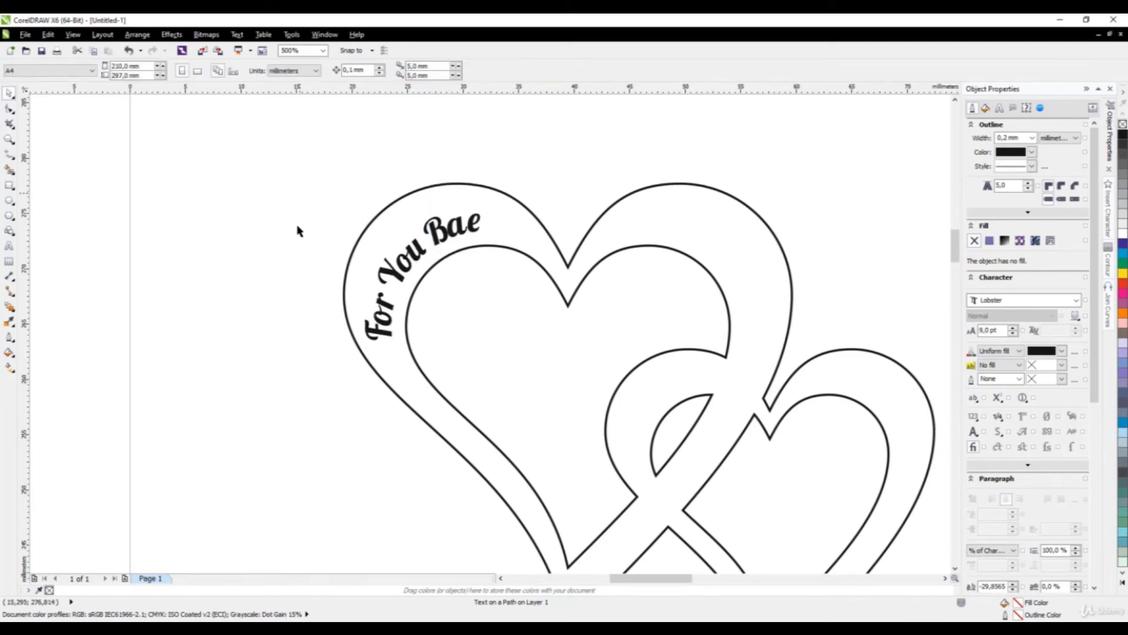
scroll(323, 258, down, 3)
scroll(352, 262, up, 3)
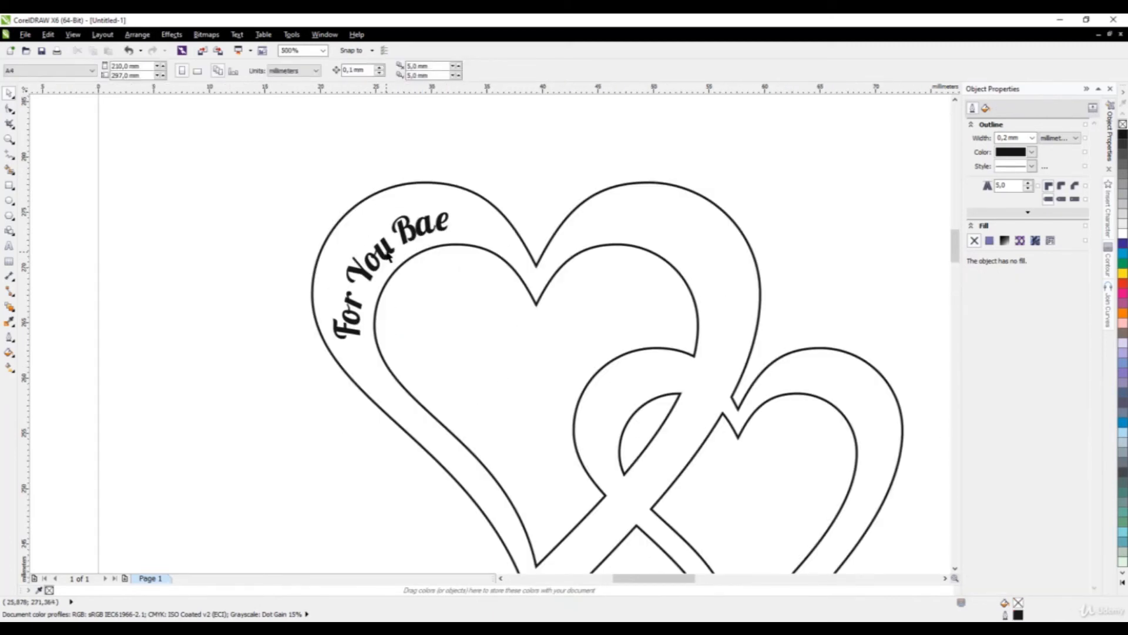
Shift the curved text about 1.7 mm further from the heart outline.
drag(389, 259, 418, 229)
scroll(388, 247, up, 2)
double_click(411, 234)
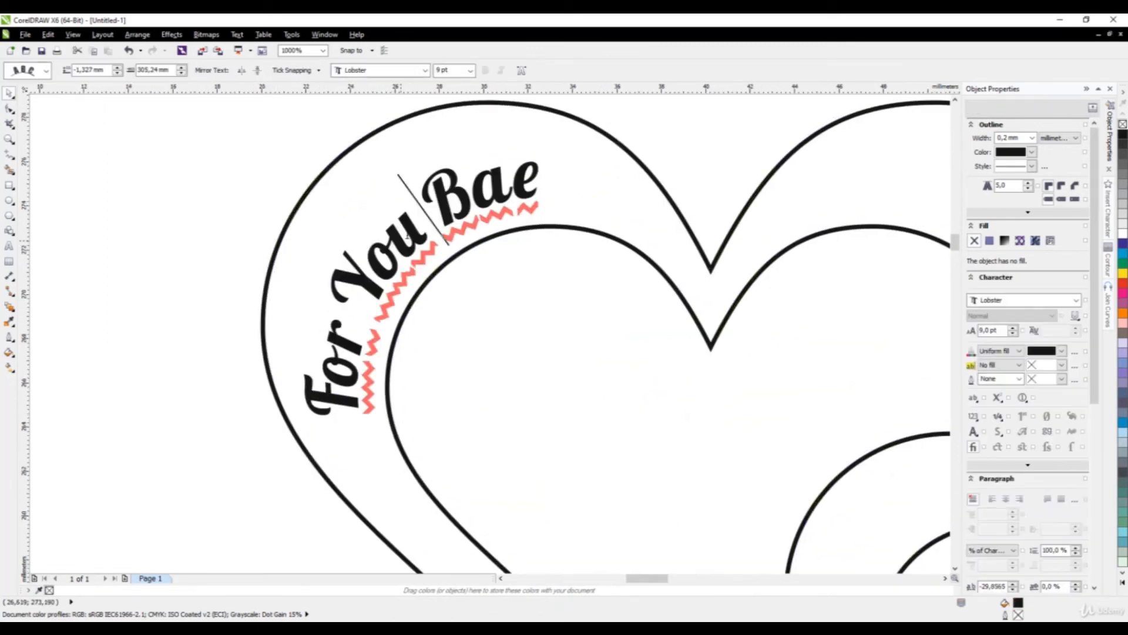
click(9, 93)
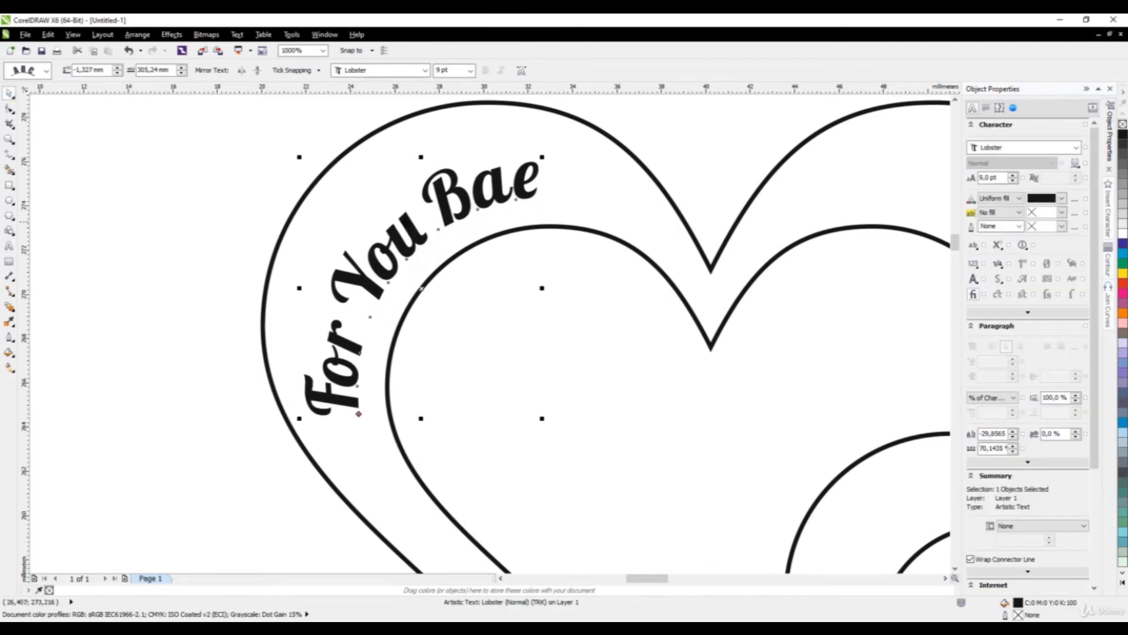
drag(410, 217, 407, 210)
scroll(391, 285, down, 4)
click(273, 297)
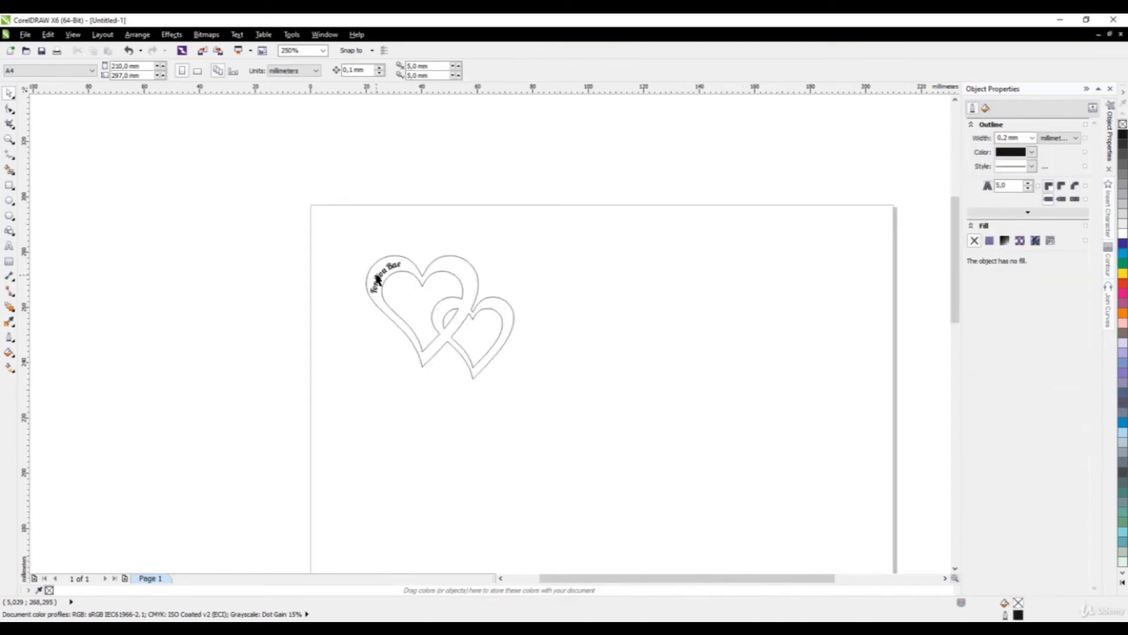
Draw a circle beside the hearts and set its width to 4 mm.
scroll(363, 329, up, 2)
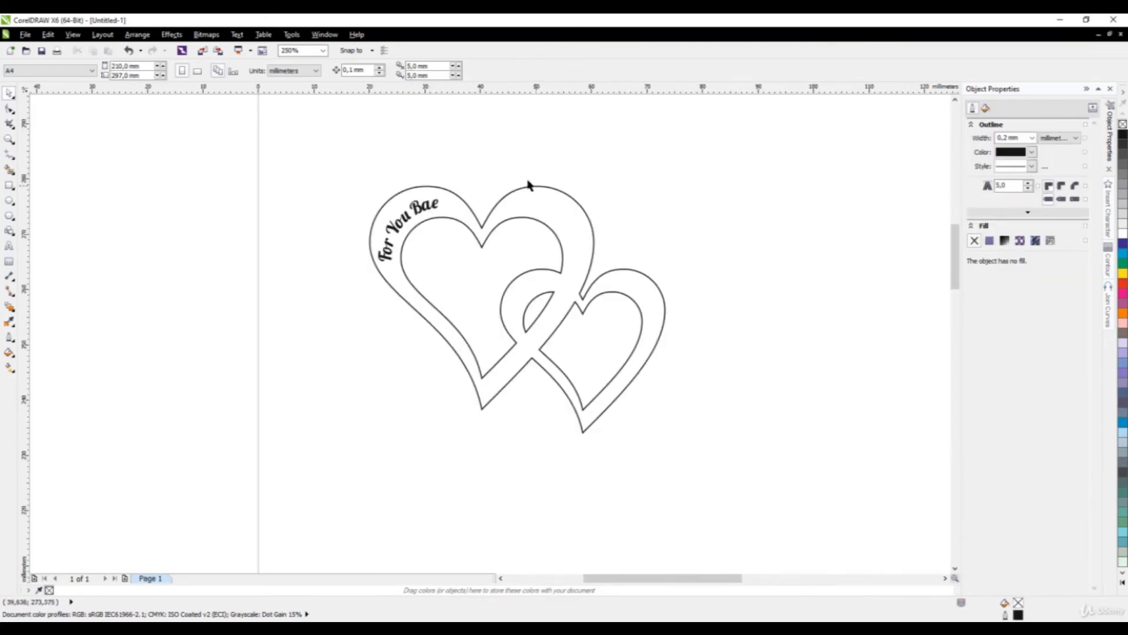
scroll(299, 294, down, 2)
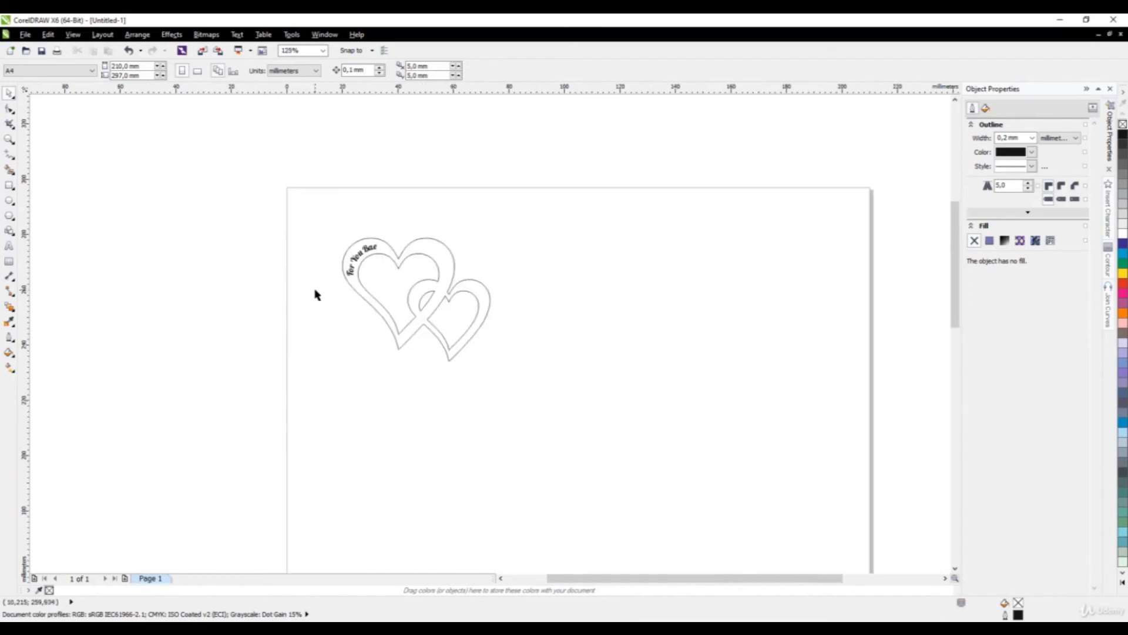
click(8, 200)
scroll(456, 235, up, 2)
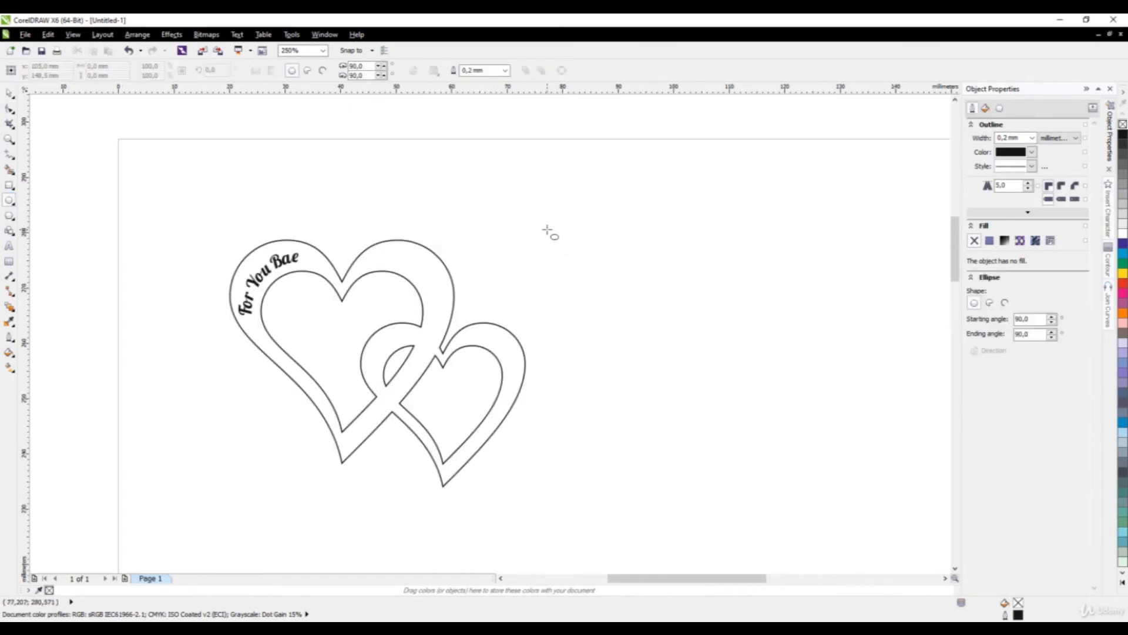
drag(546, 230, 567, 251)
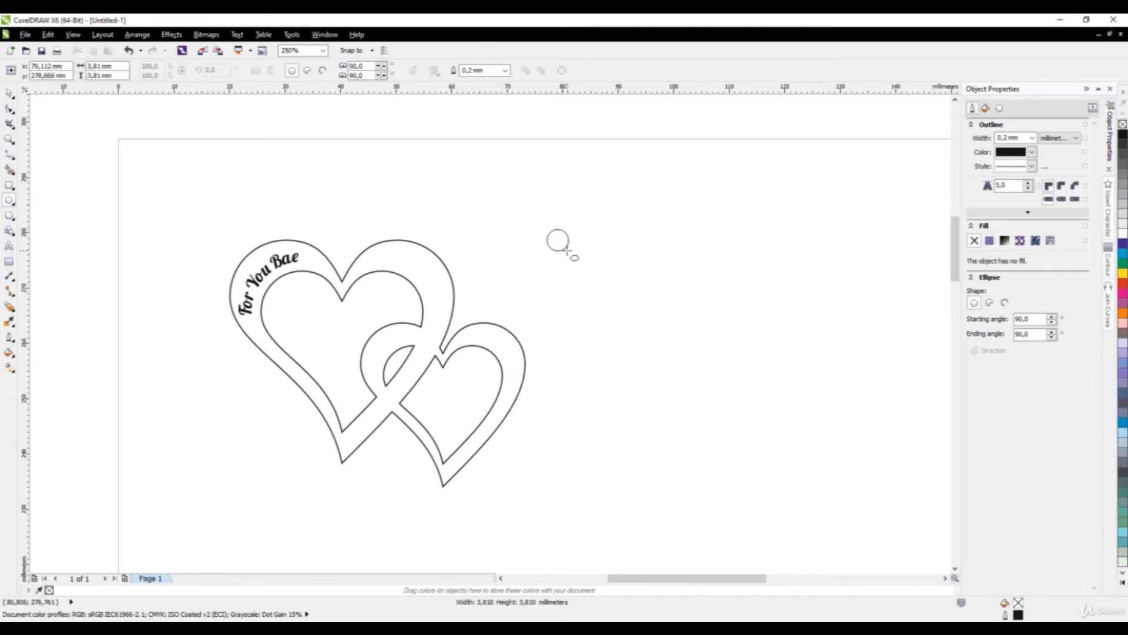
drag(119, 66, 79, 72)
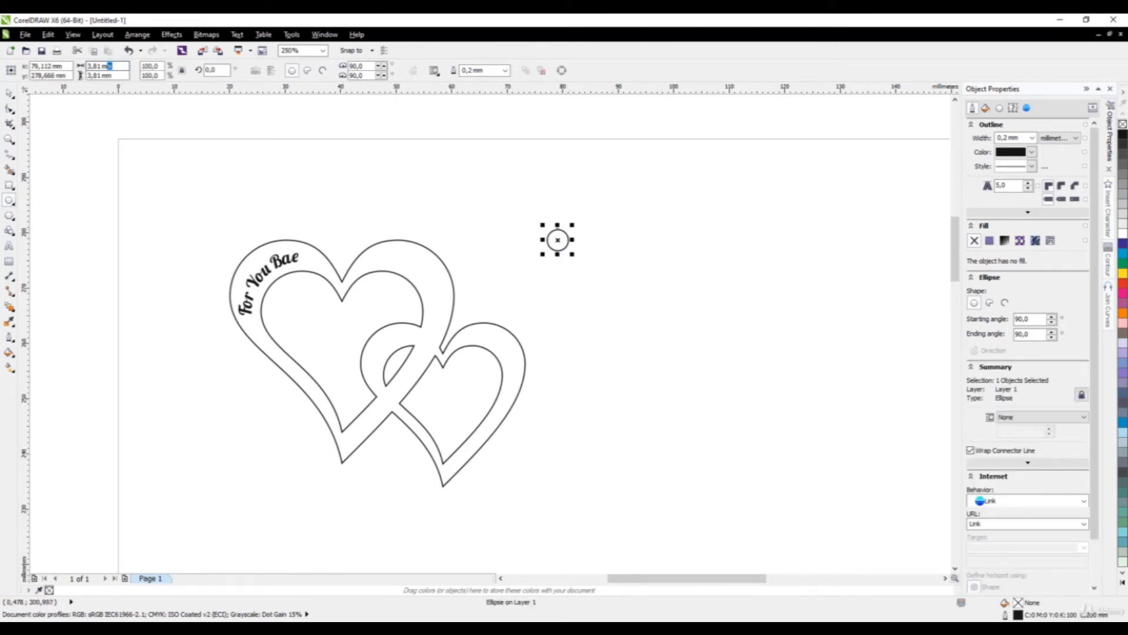
text(4)
key(Return)
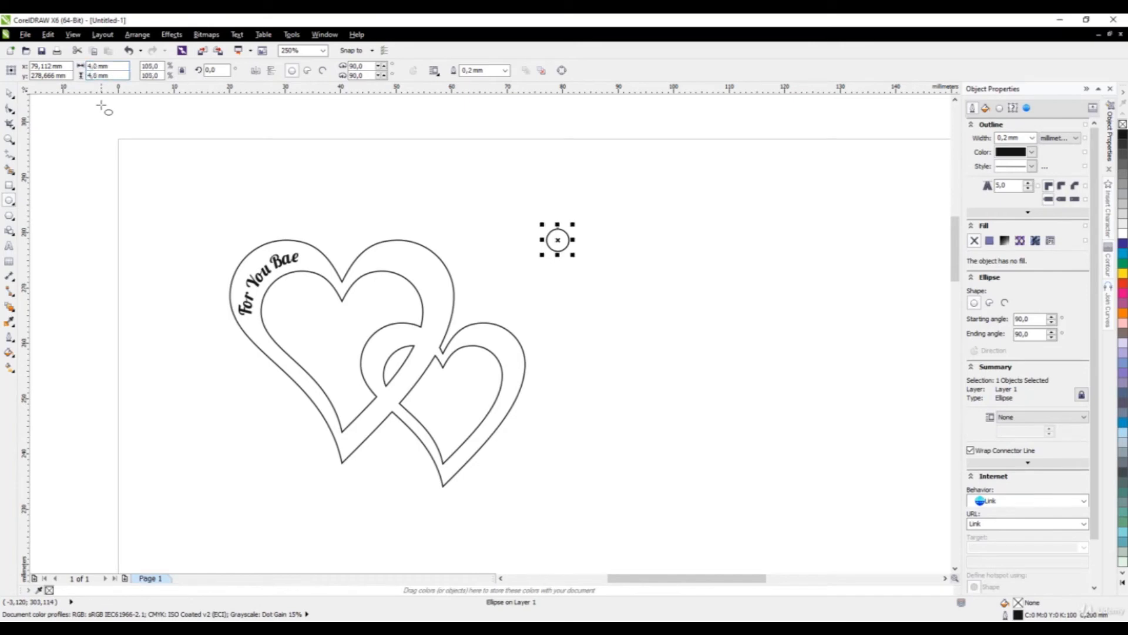
Scale up a concentric copy about 7.5 mm across to form a small ring.
click(9, 92)
scroll(581, 258, up, 1)
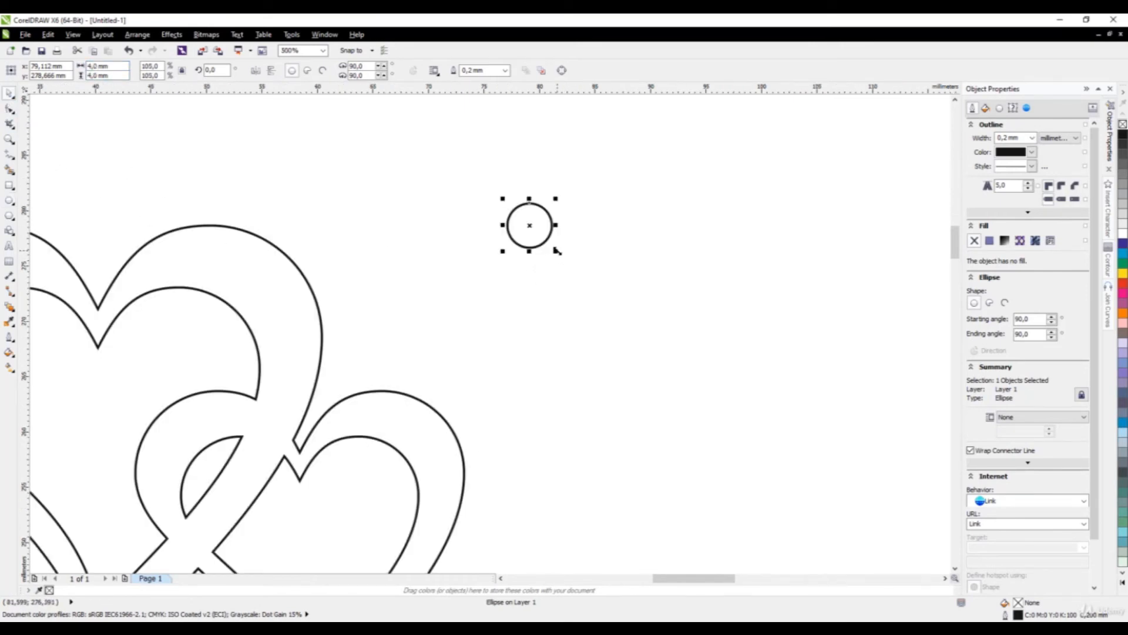
drag(556, 251, 582, 277)
click(605, 212)
scroll(612, 206, down, 2)
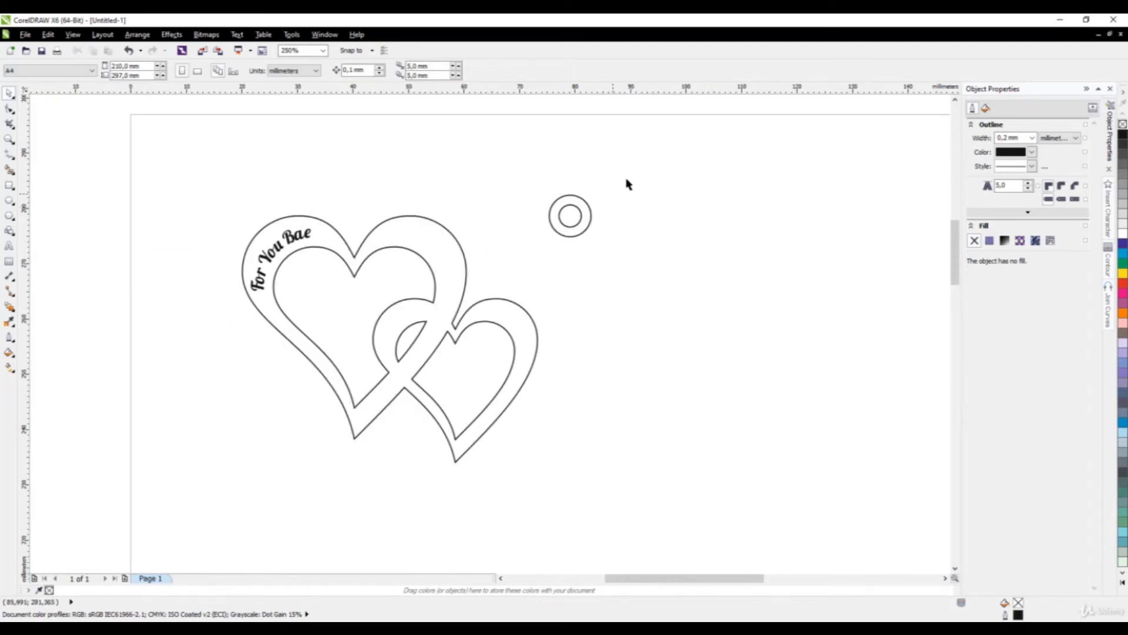
Move both circles onto the top notch of the large heart.
drag(628, 178, 502, 300)
drag(572, 206, 354, 227)
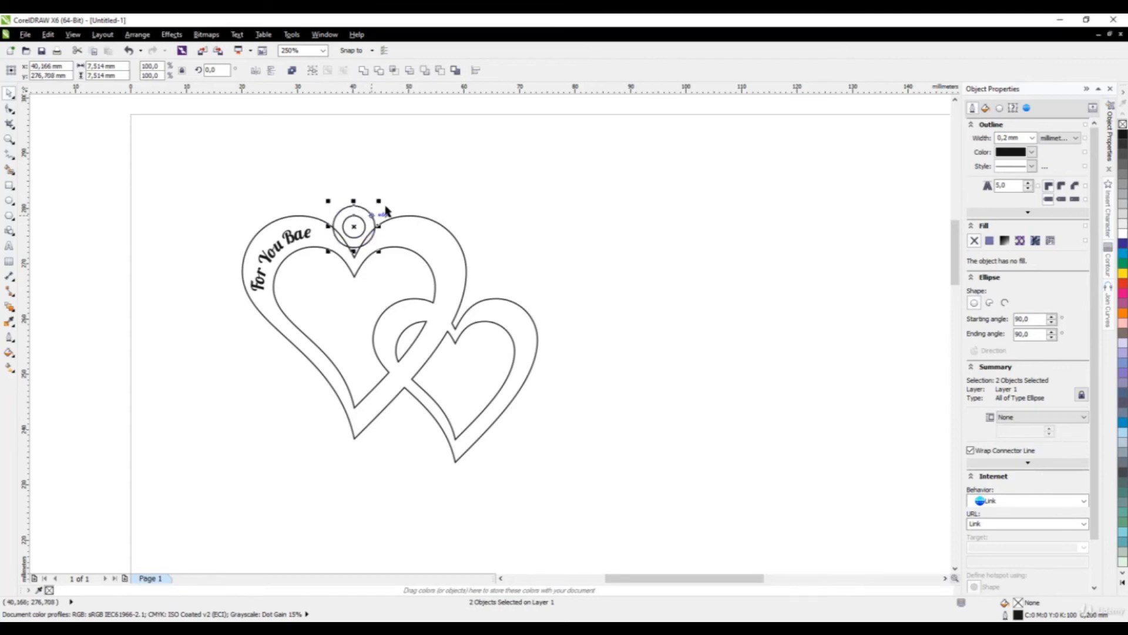
click(394, 199)
scroll(329, 232, up, 2)
scroll(385, 248, down, 1)
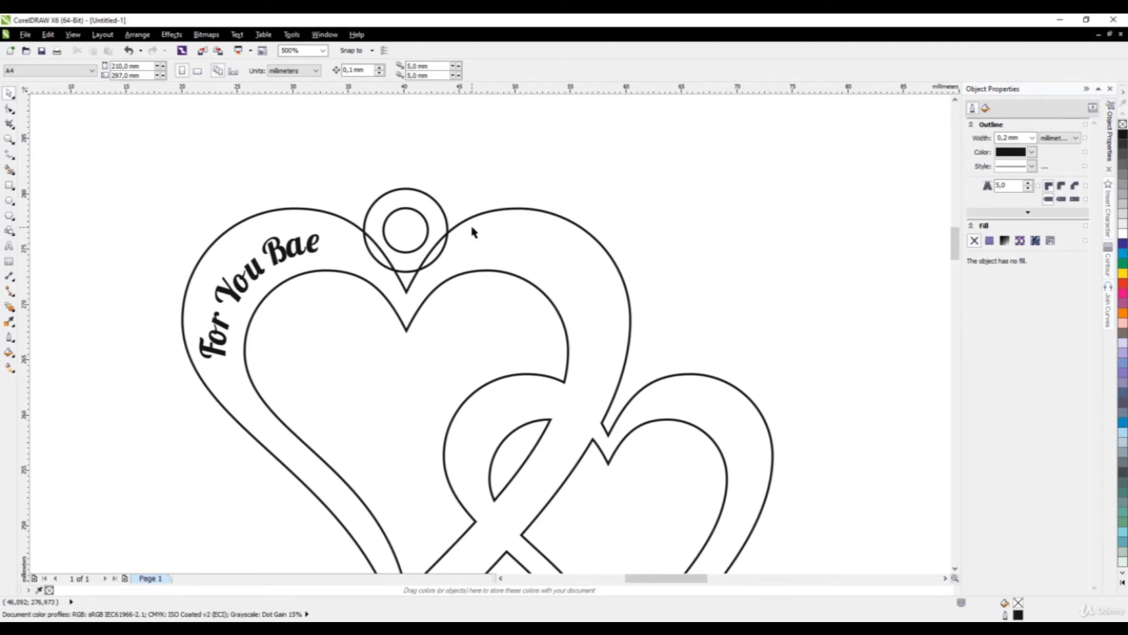
Check placement by selecting the large heart with the outer circle, then the 'For You Bae' text.
click(474, 215)
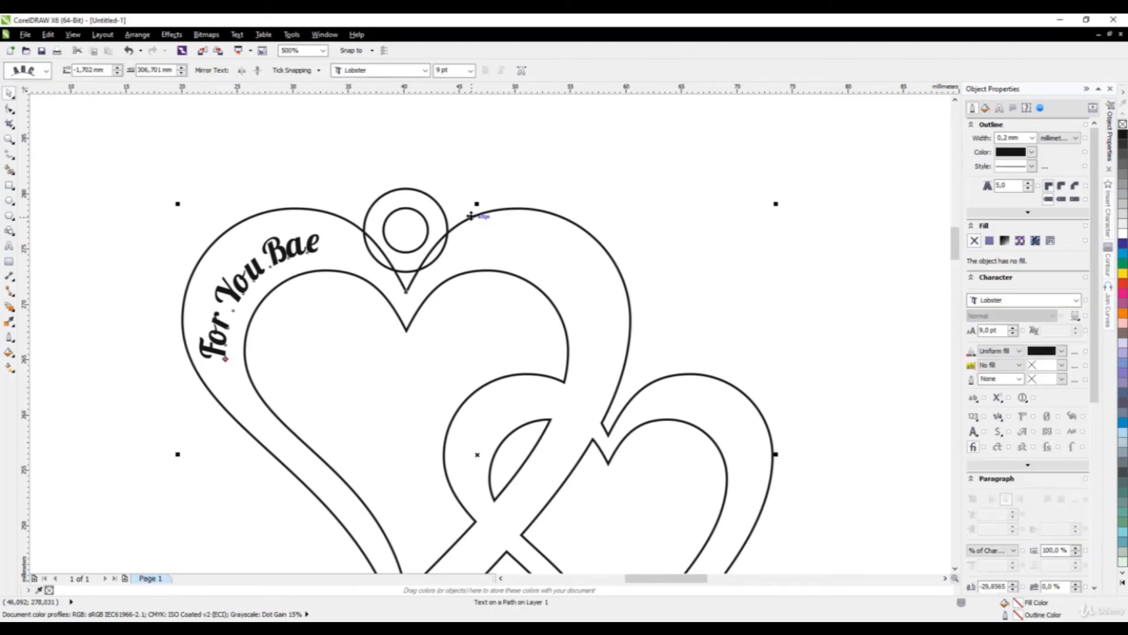
shift+click(406, 191)
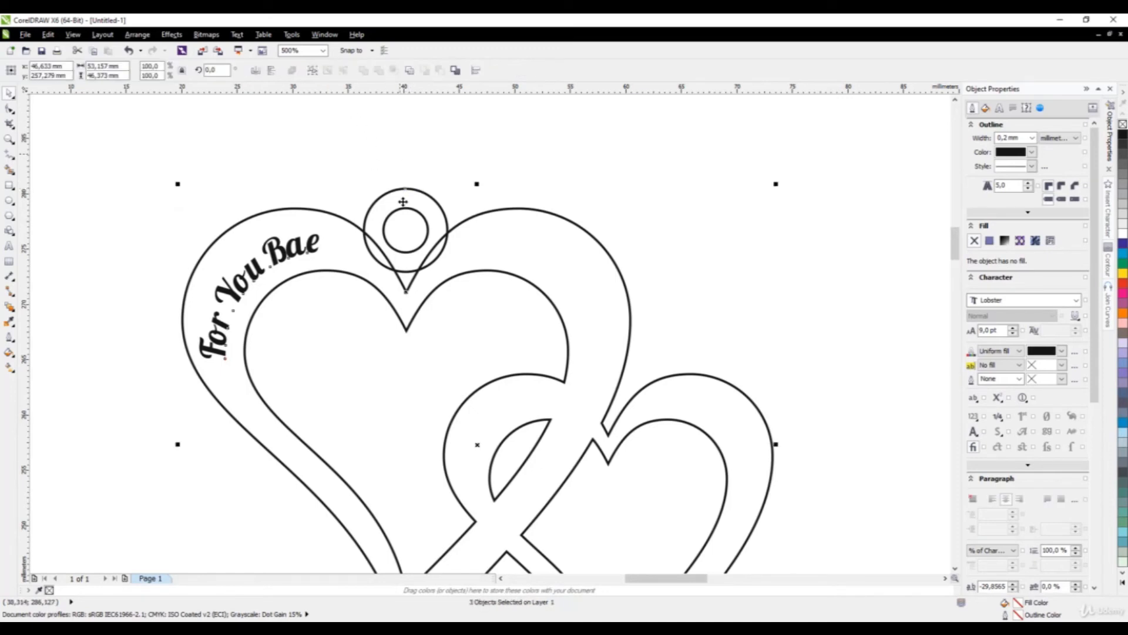
scroll(247, 243, down, 2)
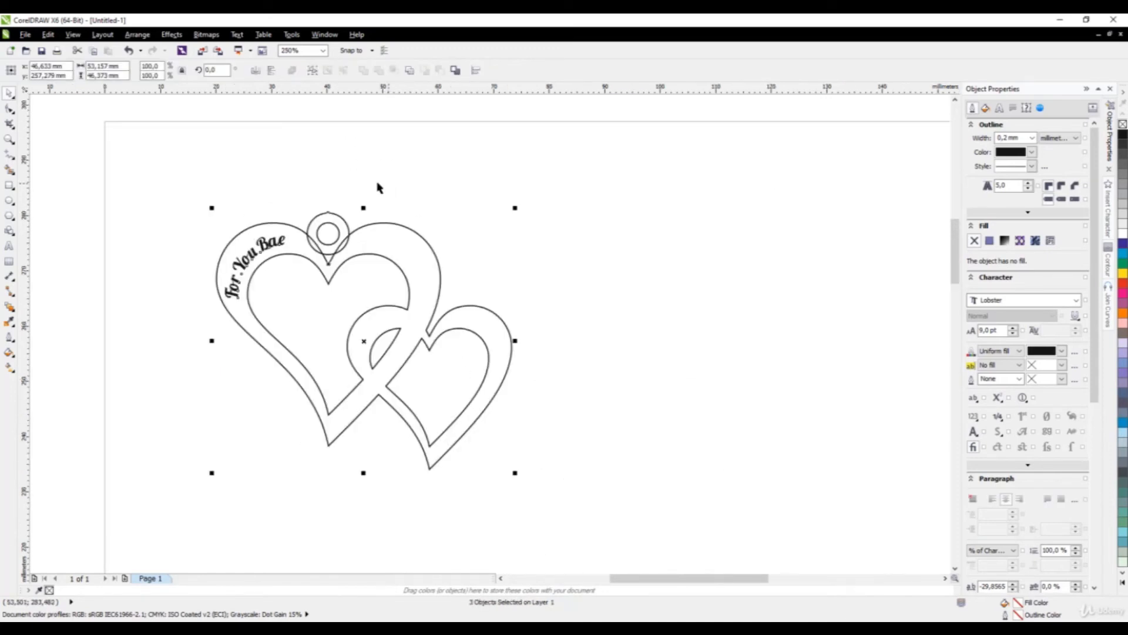
click(319, 161)
scroll(326, 226, up, 2)
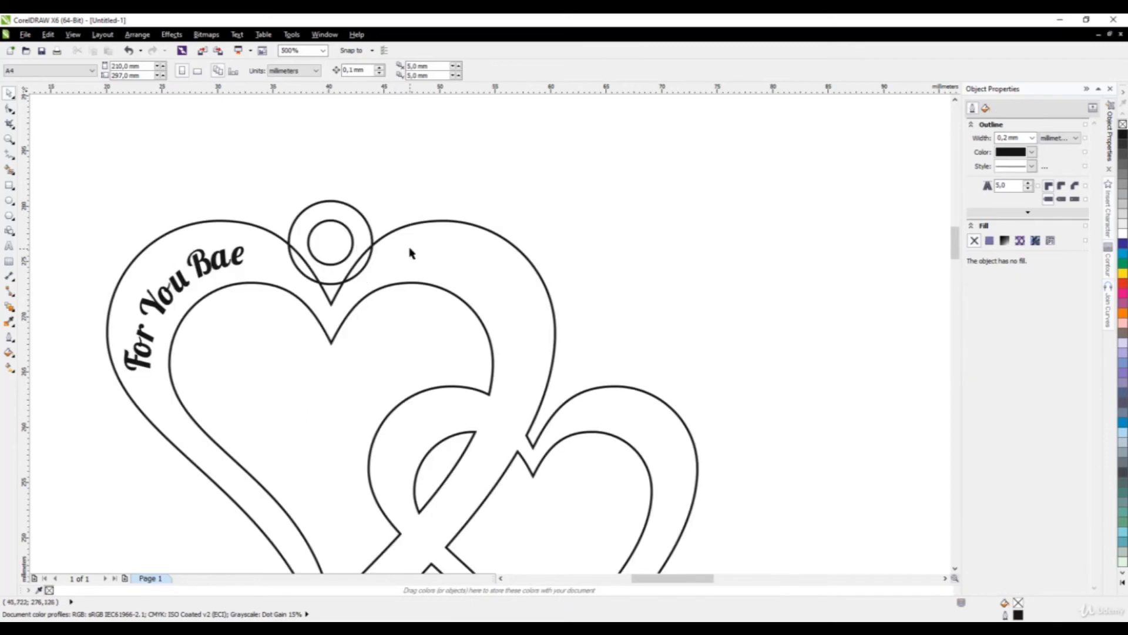
click(389, 267)
scroll(450, 259, down, 2)
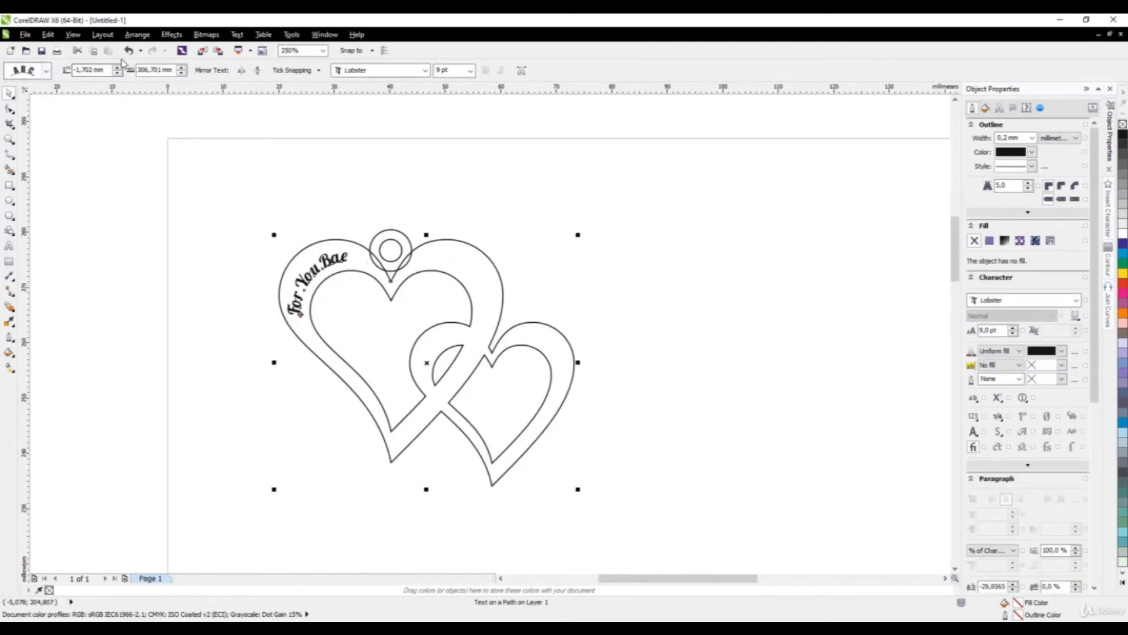
click(292, 277)
scroll(292, 278, up, 2)
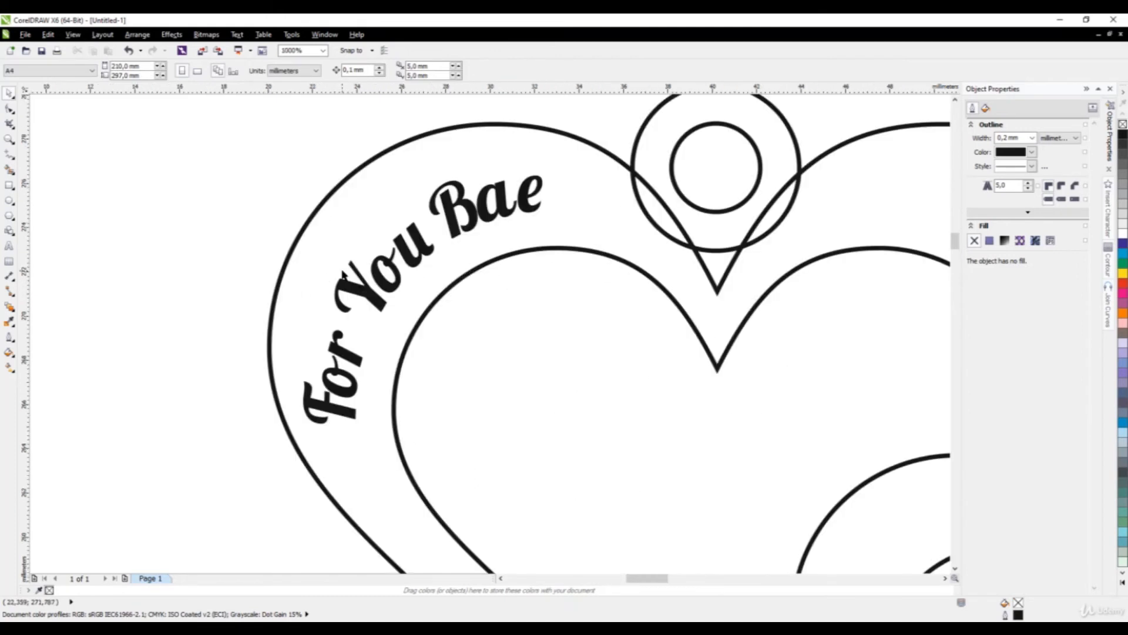
Convert the 'For You Bae' text to curves.
scroll(344, 275, down, 1)
click(353, 285)
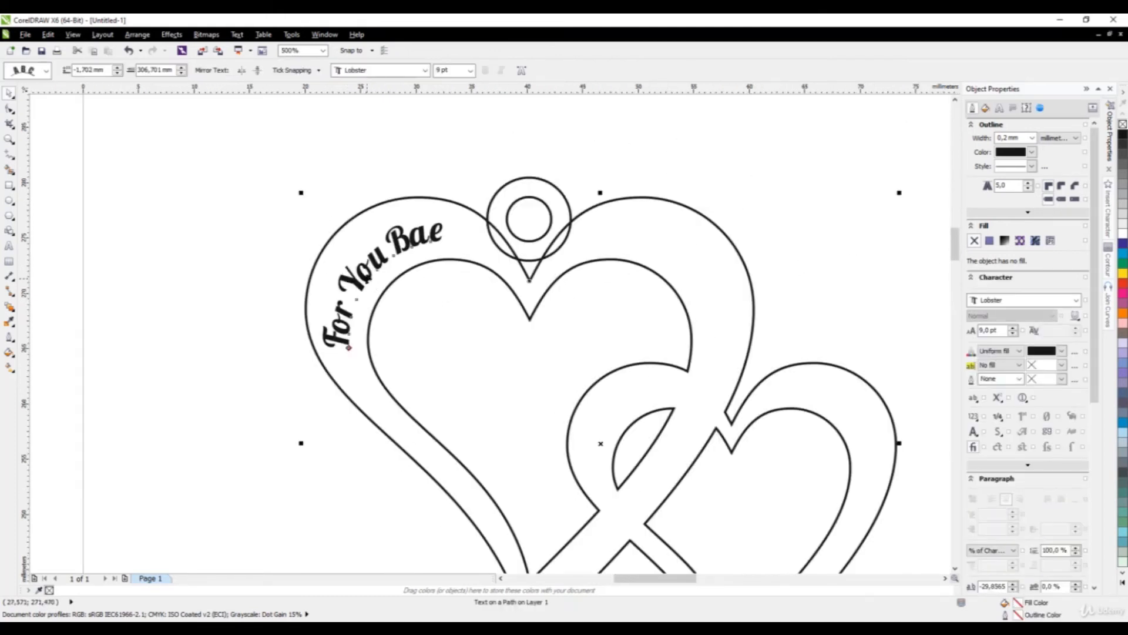
click(137, 35)
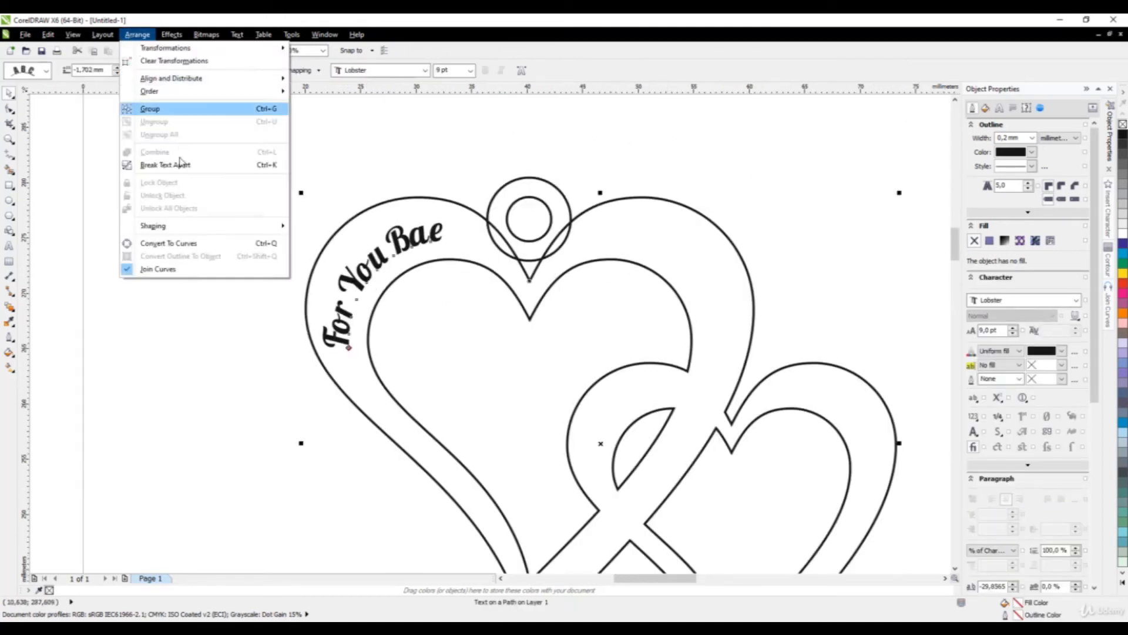
click(172, 242)
click(170, 250)
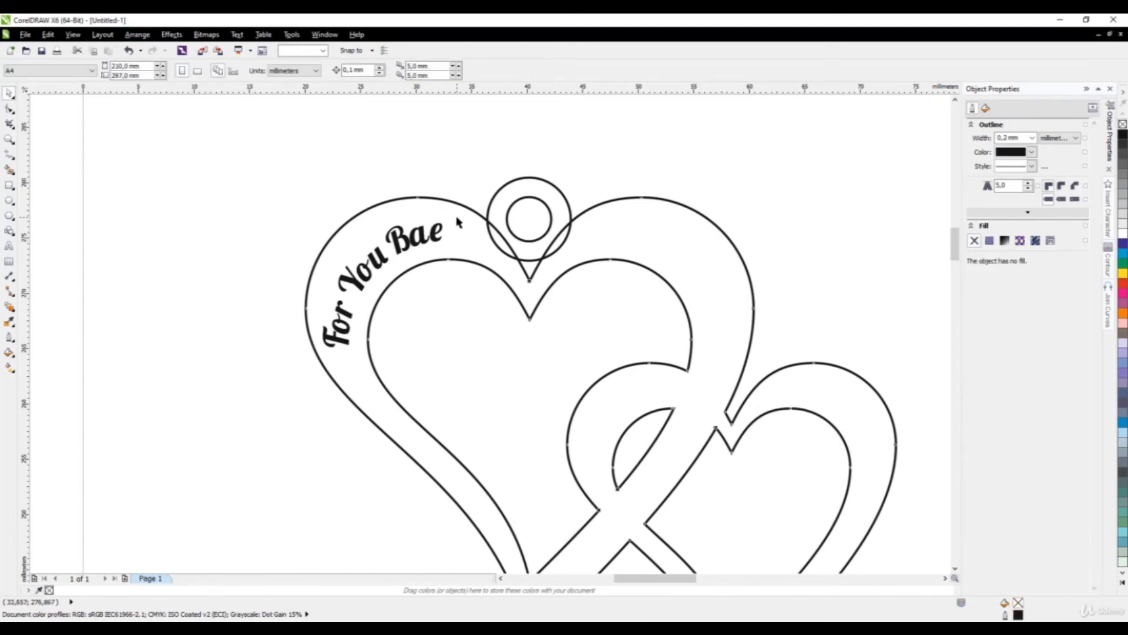
Weld the outer ring circle into the large heart's outline, then select the whole design.
click(457, 217)
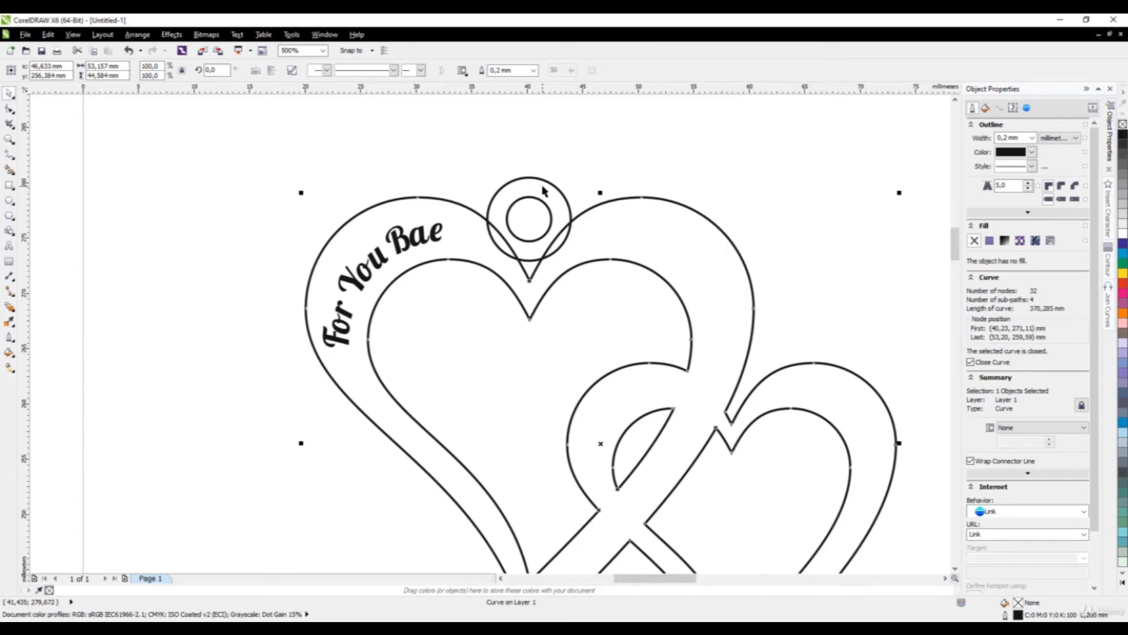
shift+click(525, 177)
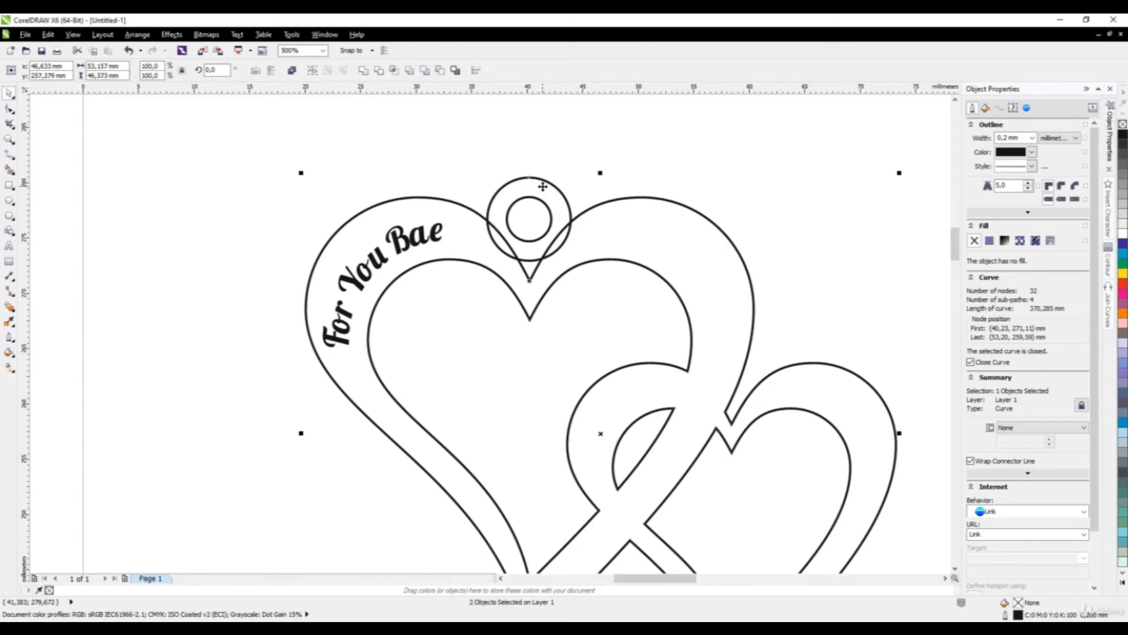
click(362, 72)
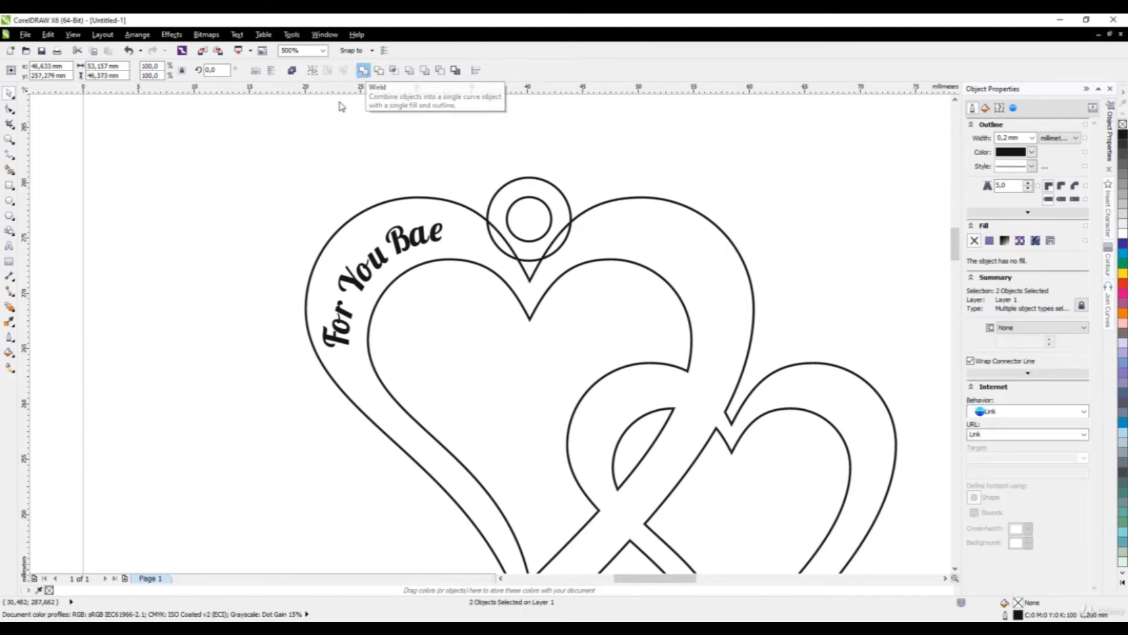
click(327, 132)
scroll(376, 247, down, 1)
scroll(381, 243, down, 1)
drag(333, 216, 546, 391)
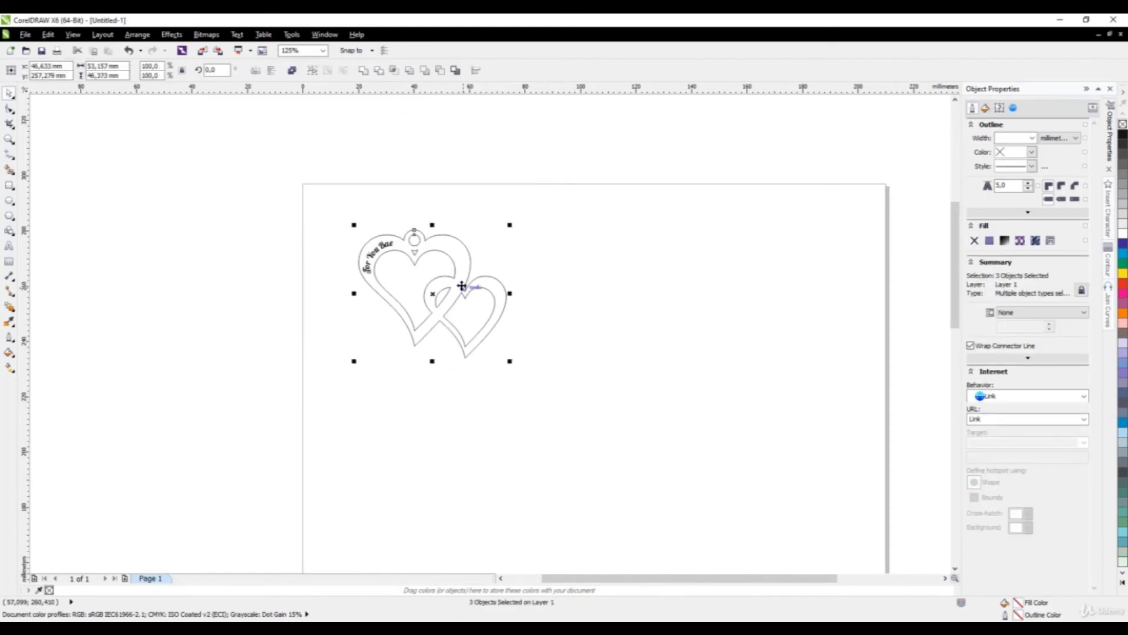
Scale the design proportionally to 50 mm wide with the ratio locked.
click(124, 65)
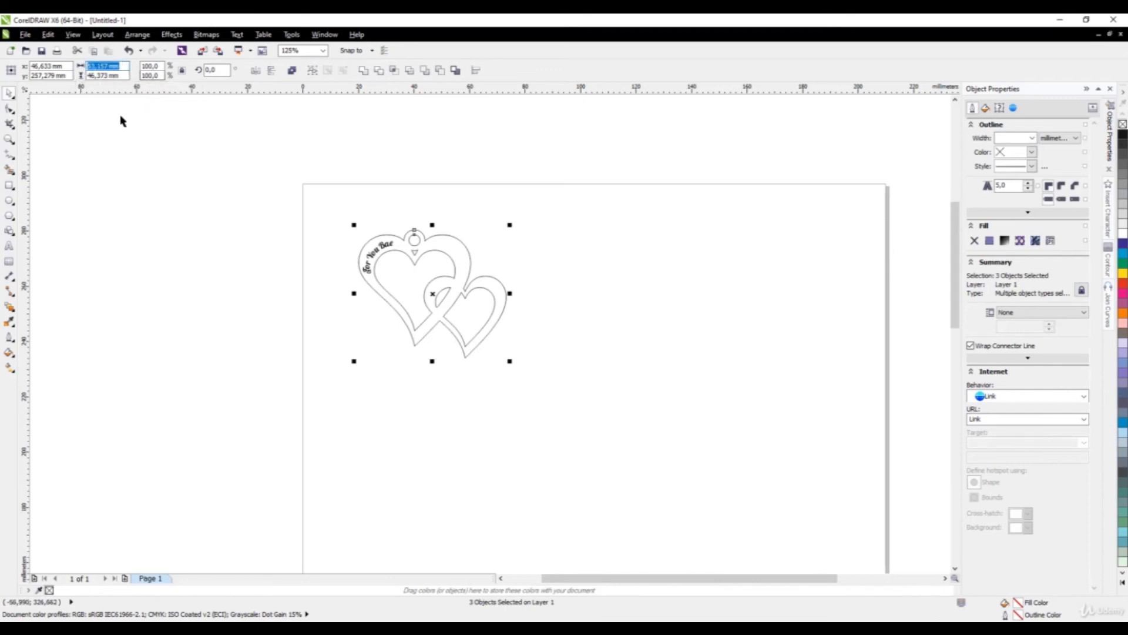
click(181, 70)
text(50)
key(Return)
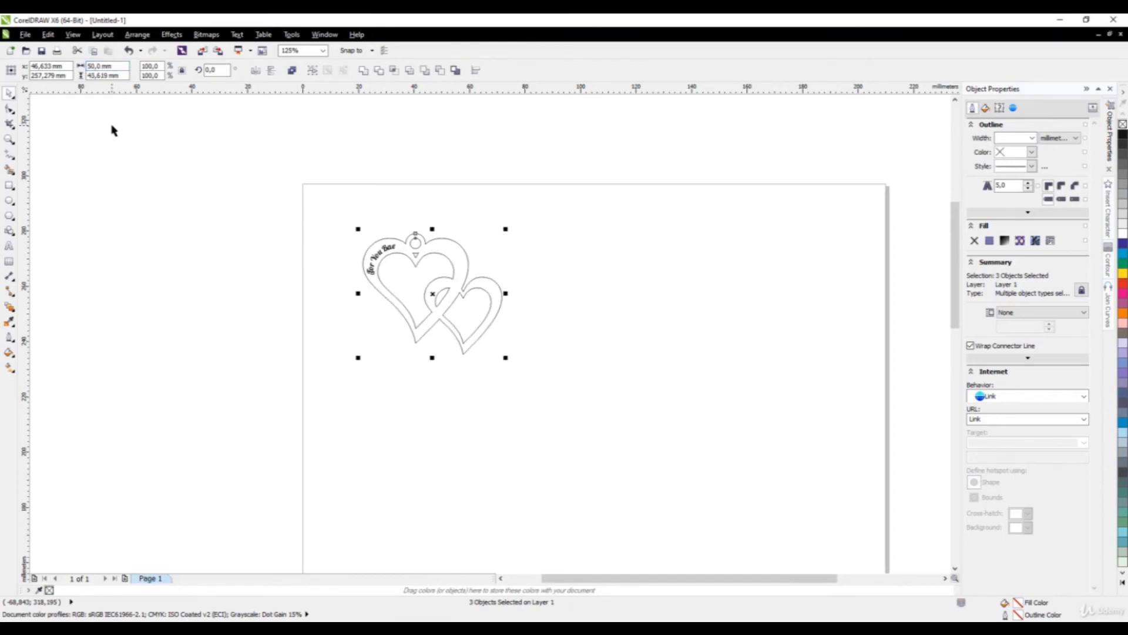
Move the scaled double-heart design to the page's top-left corner.
drag(336, 221, 563, 416)
drag(444, 249, 395, 210)
click(336, 273)
scroll(383, 279, down, 1)
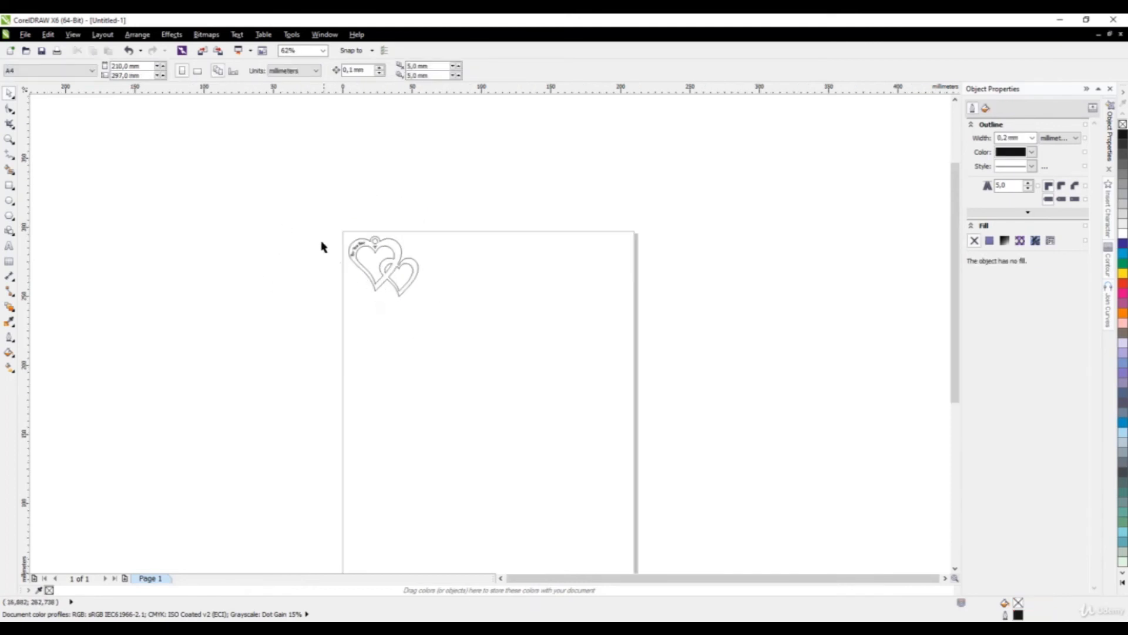
scroll(321, 243, up, 1)
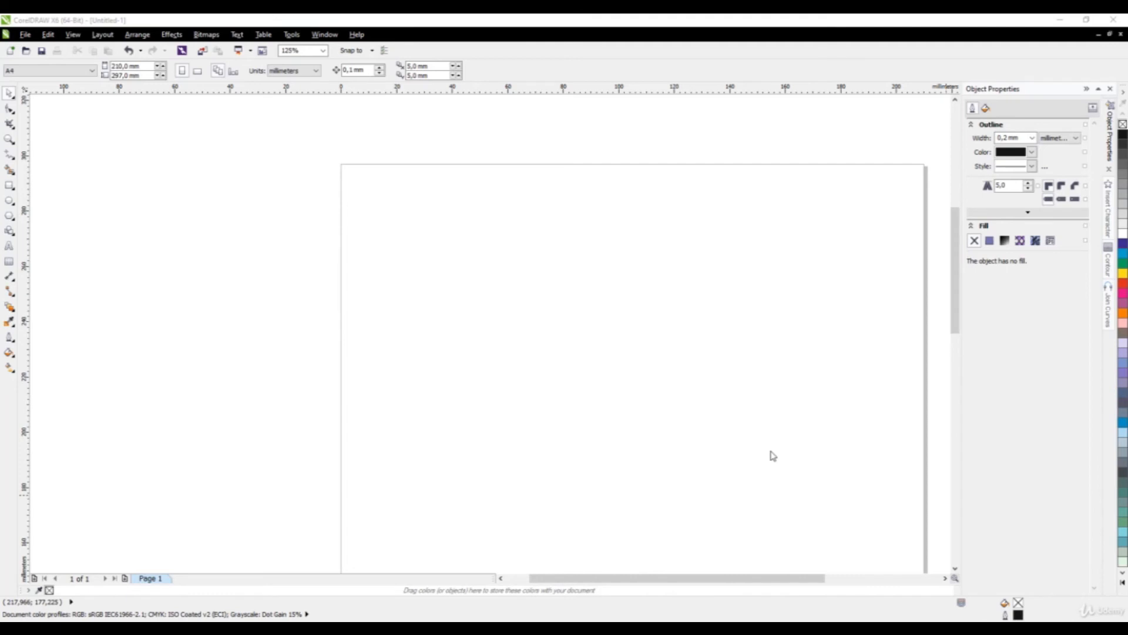
Draw a rectangle near the top-left and size it 50 mm by 15 mm.
click(9, 189)
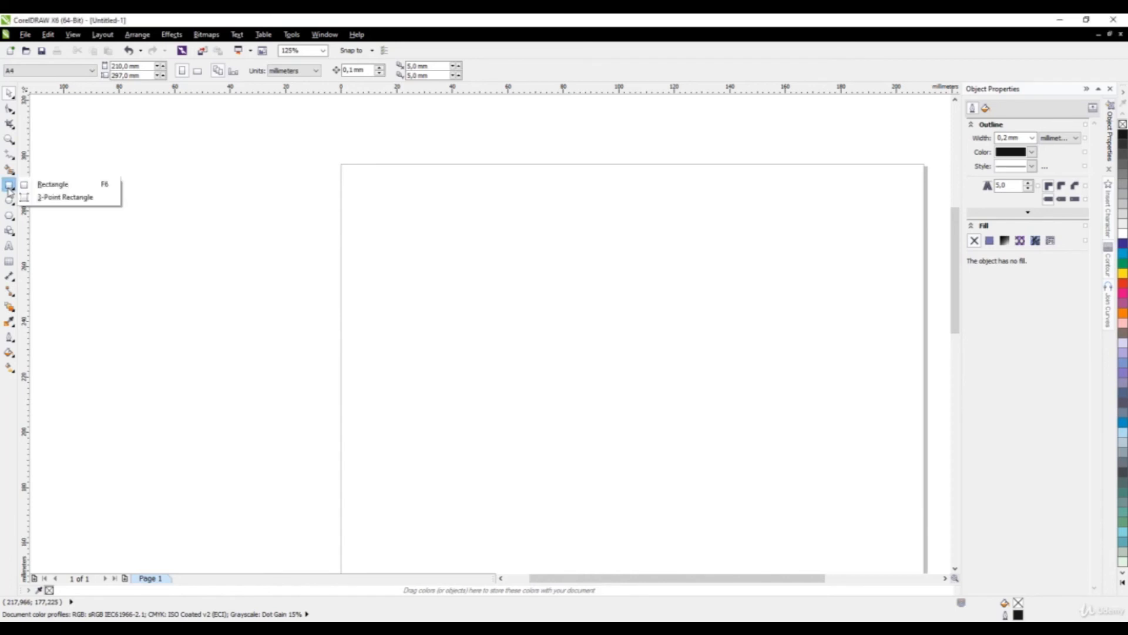
click(38, 186)
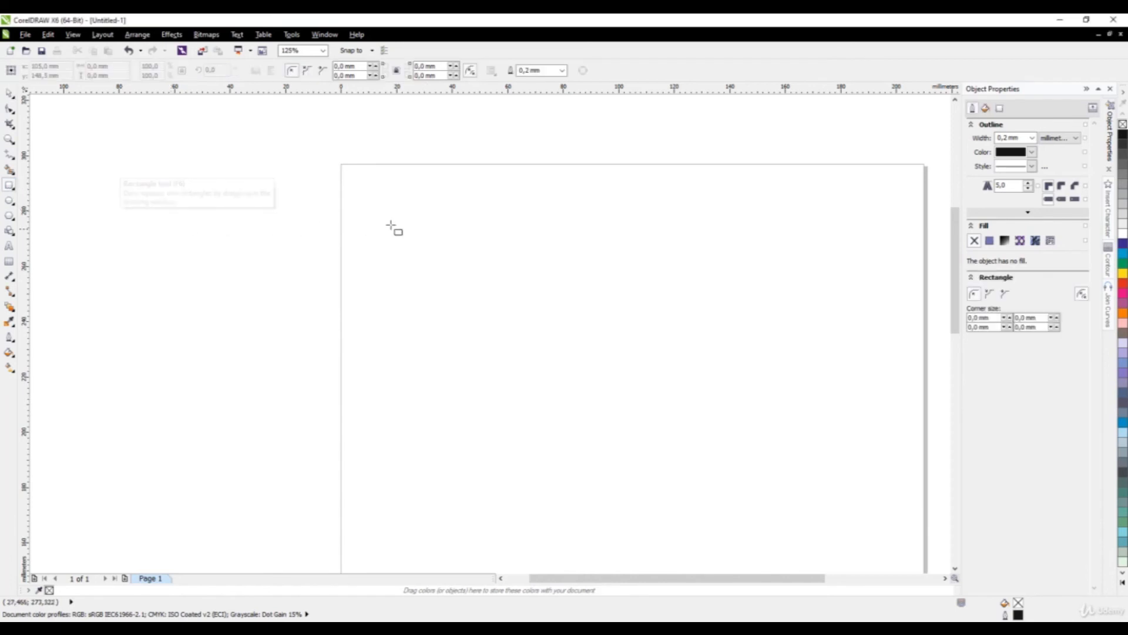
drag(373, 198, 510, 230)
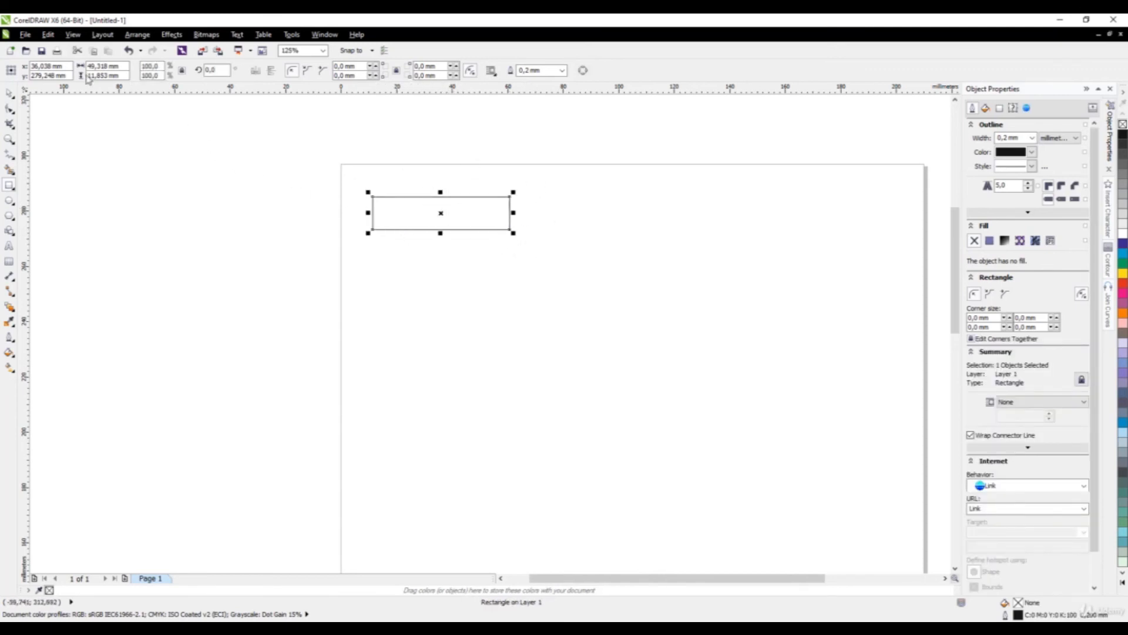
drag(120, 66, 85, 73)
text(50)
key(Return)
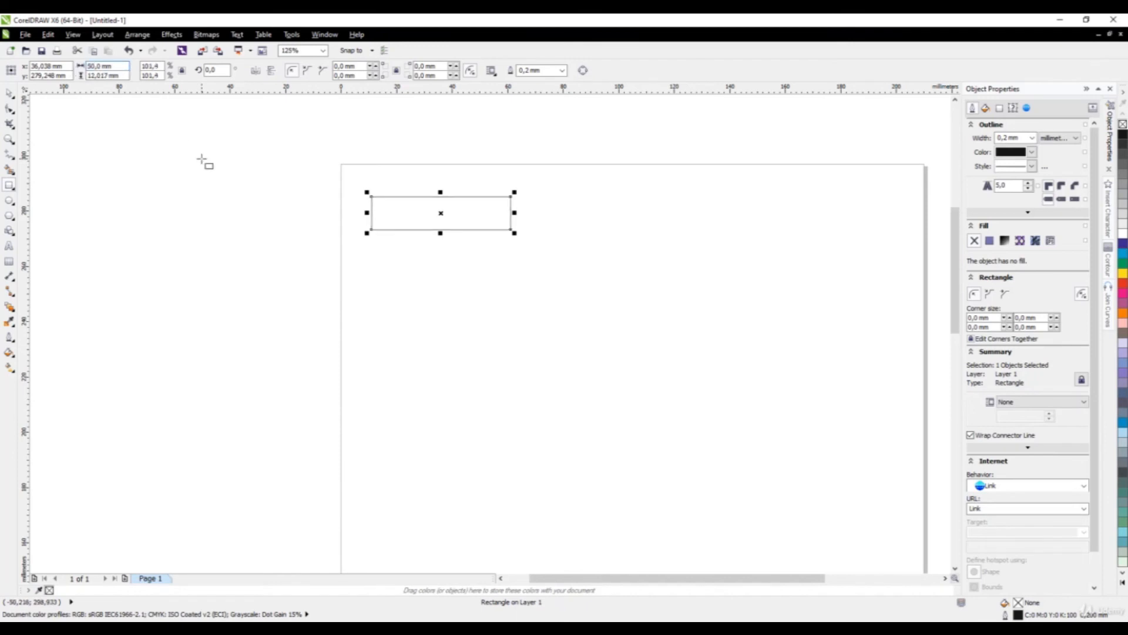
drag(124, 75, 77, 86)
text(15)
key(Return)
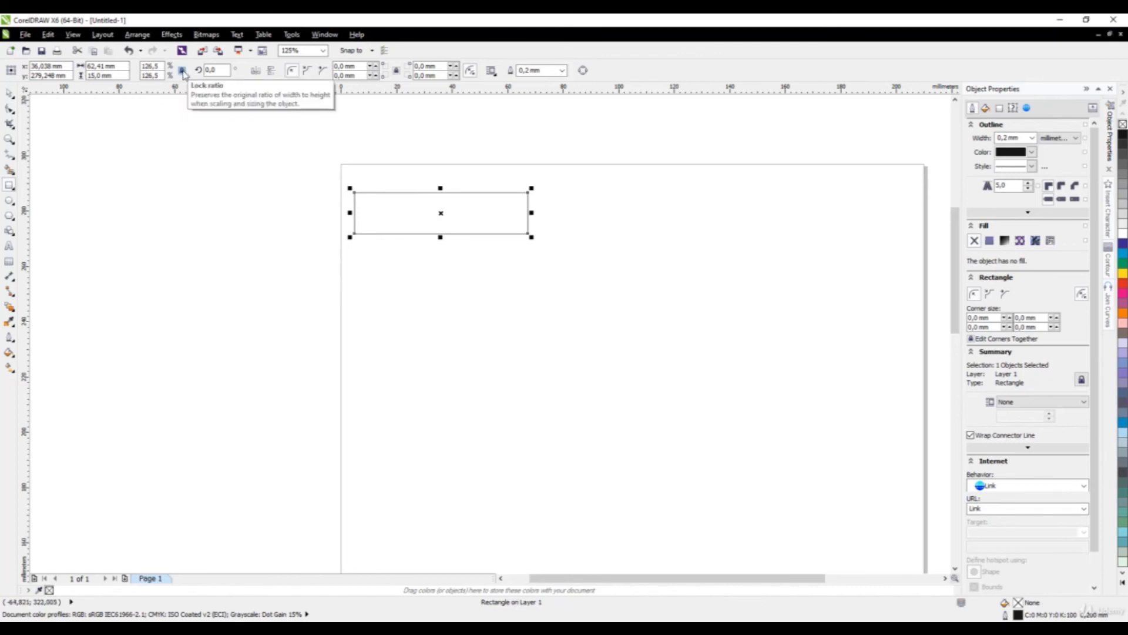
Widen the rectangle to 60 mm and round all four corners by 5 mm.
click(97, 66)
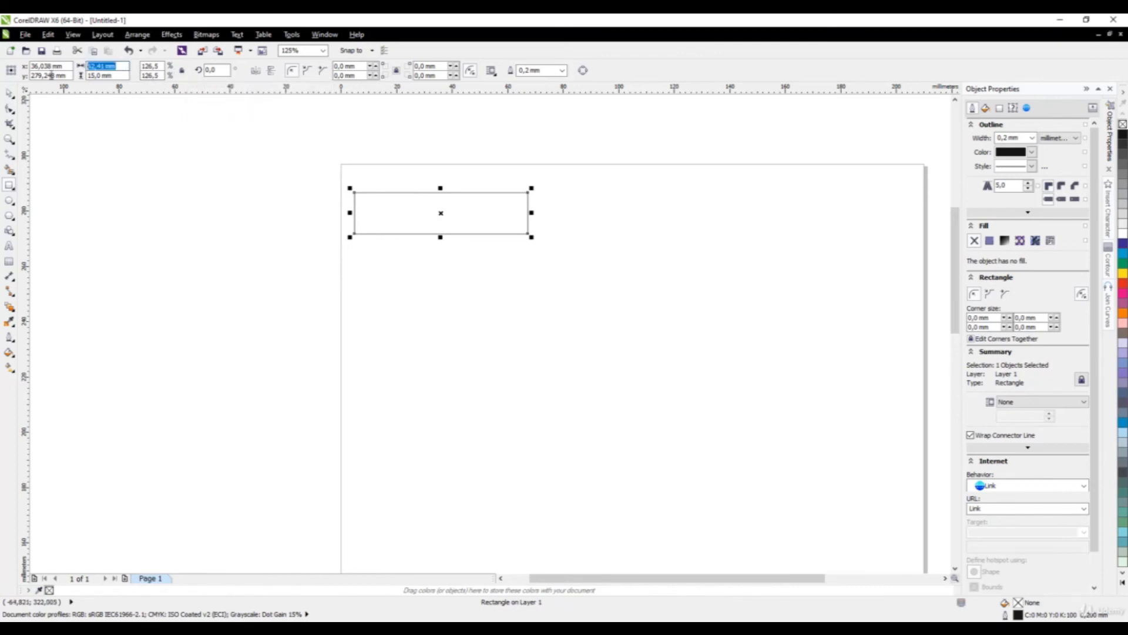
text(60)
key(Return)
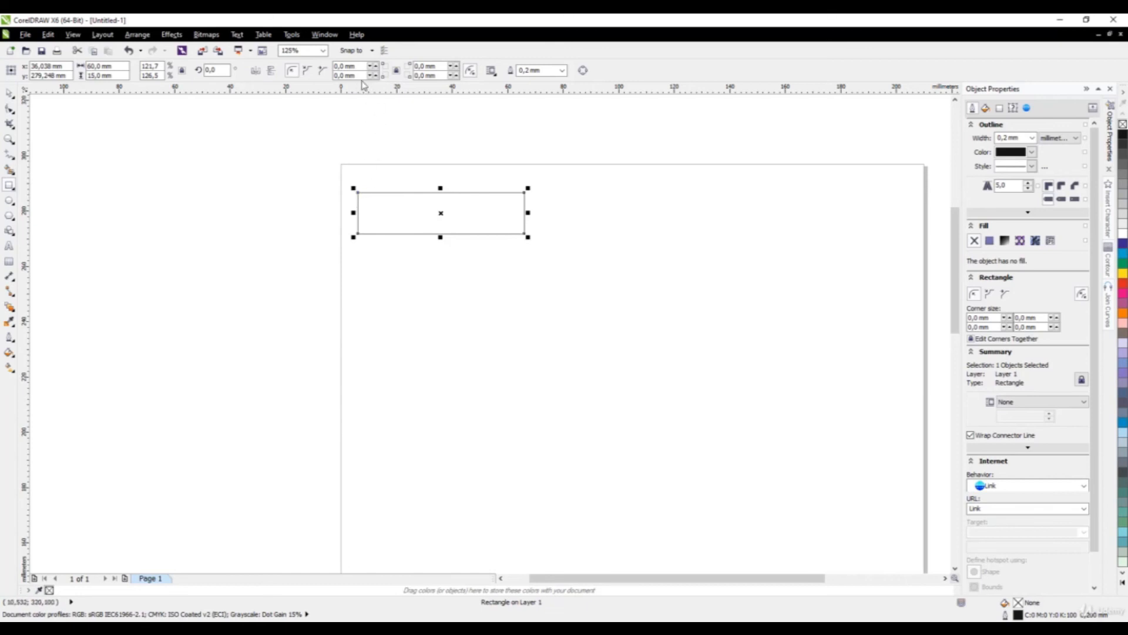
click(347, 66)
text(5)
key(Return)
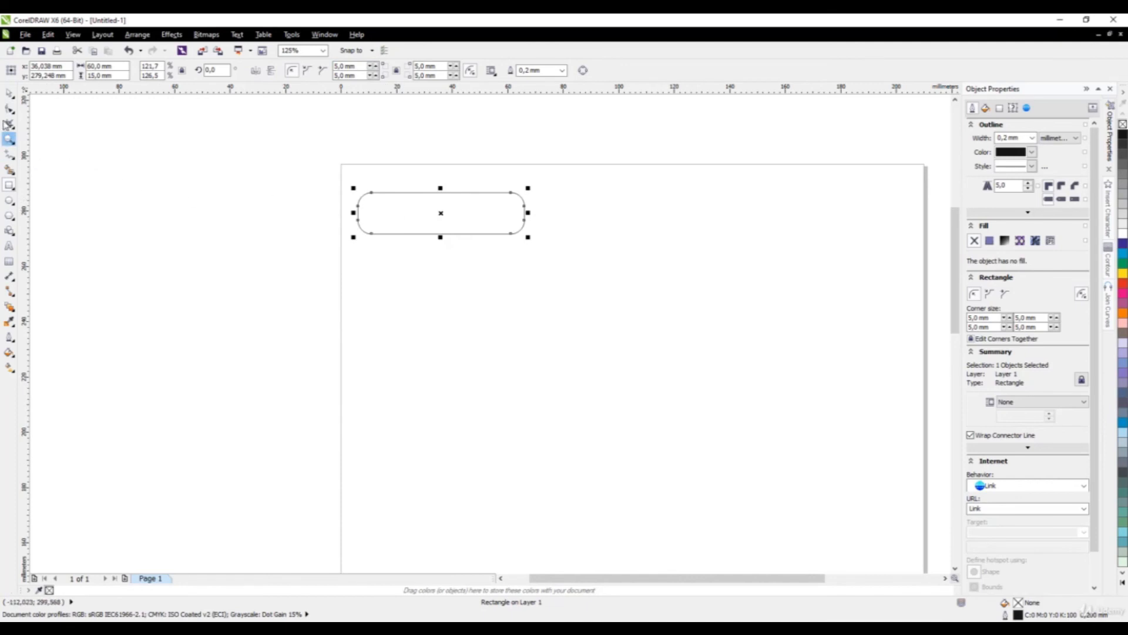
click(9, 93)
click(364, 268)
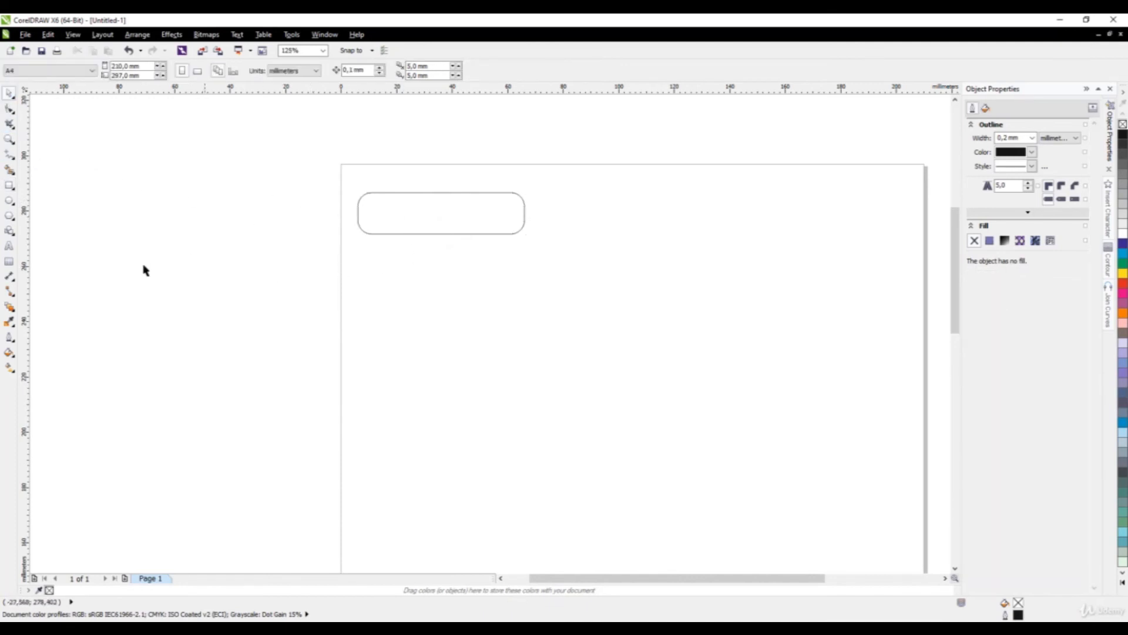
Draw a small circle and set its size to 4 mm.
click(10, 201)
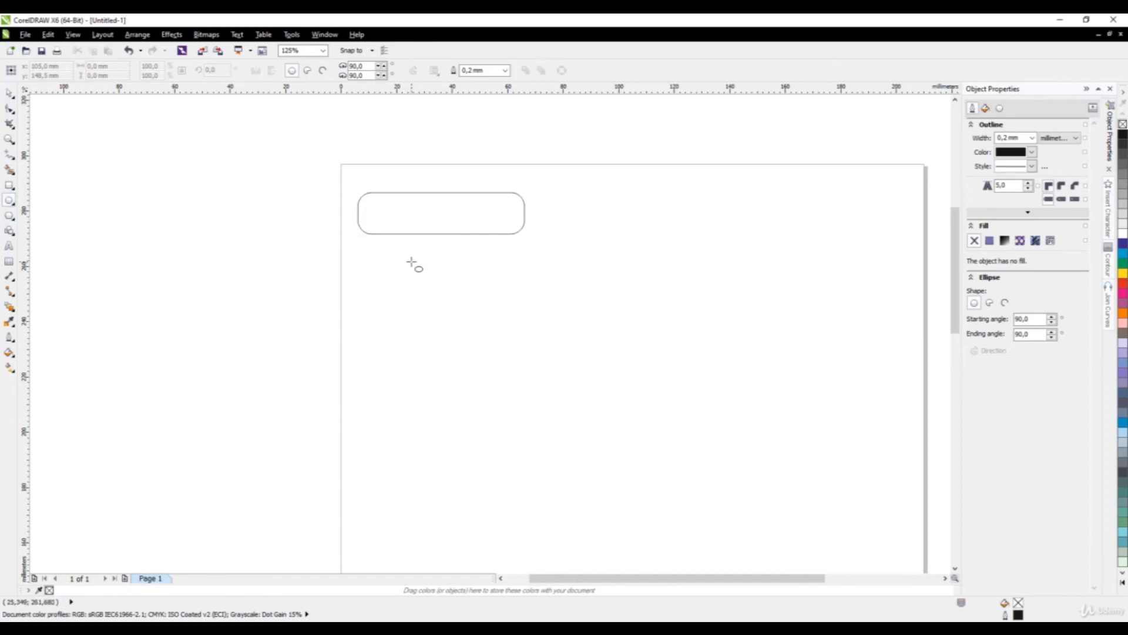
drag(411, 262, 432, 281)
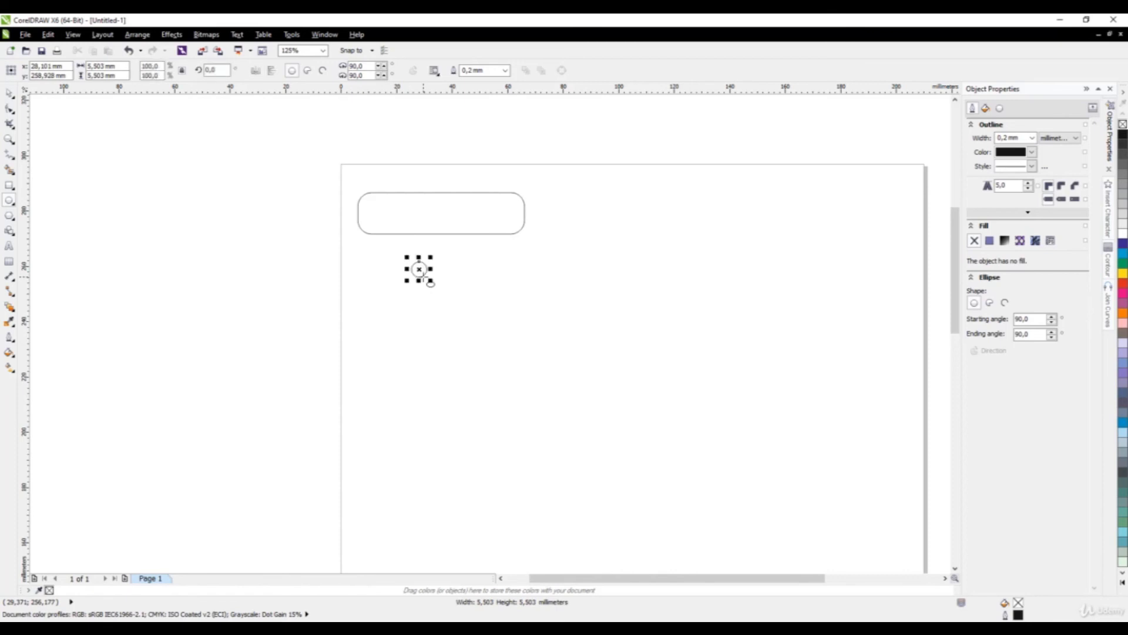
click(102, 66)
text(4)
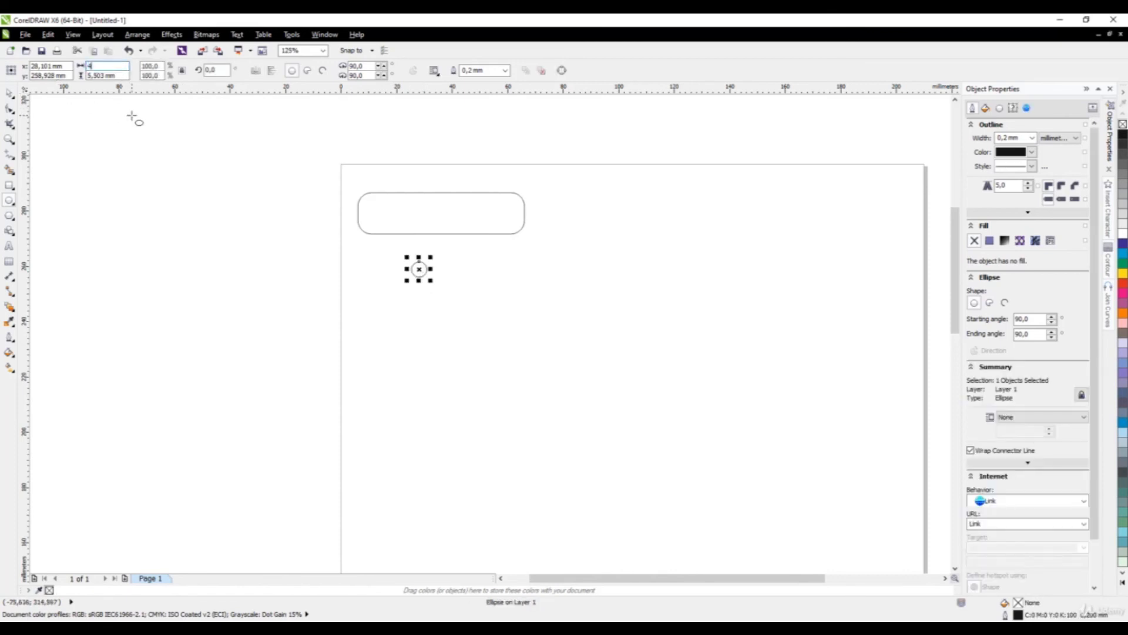
key(Return)
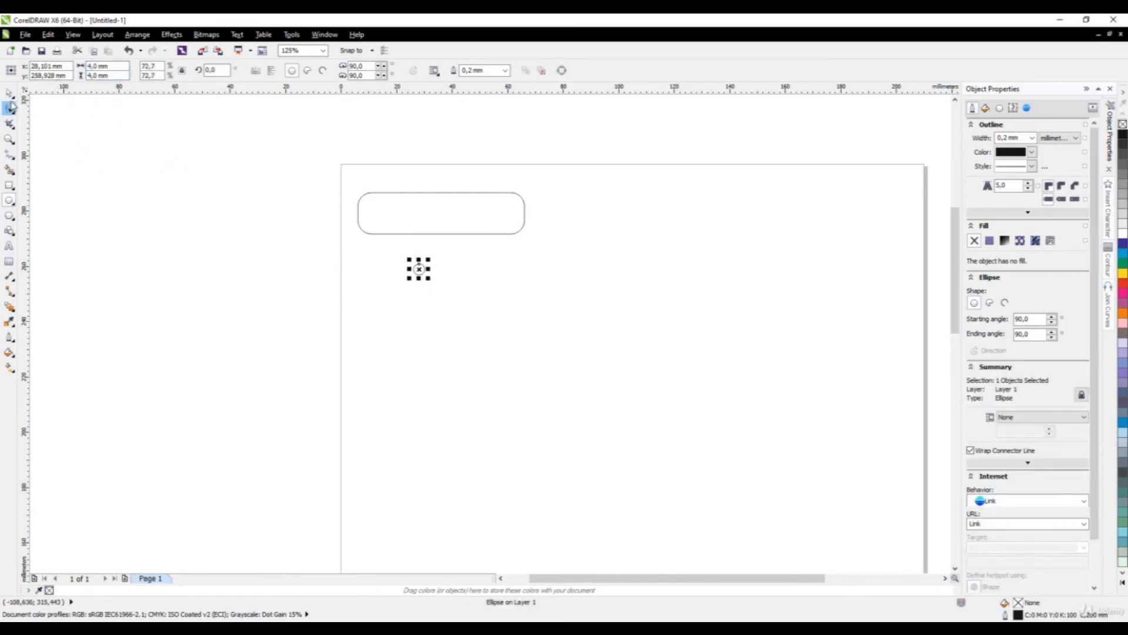
Move the 4 mm circle inside the left end of the rounded tag.
click(9, 93)
scroll(378, 210, up, 2)
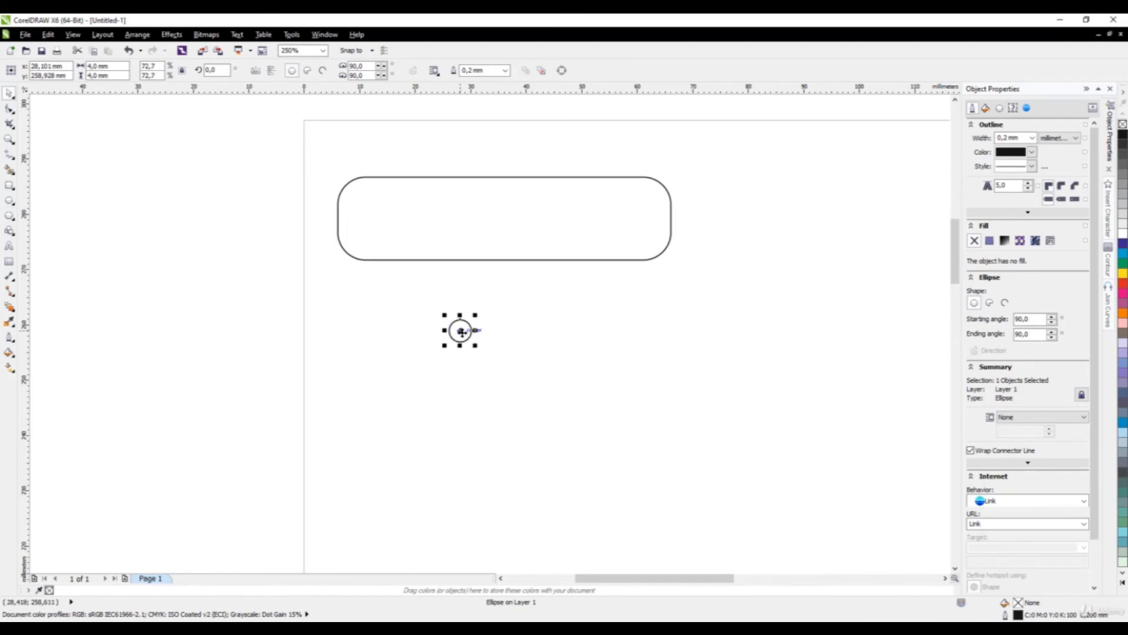
drag(462, 332, 501, 222)
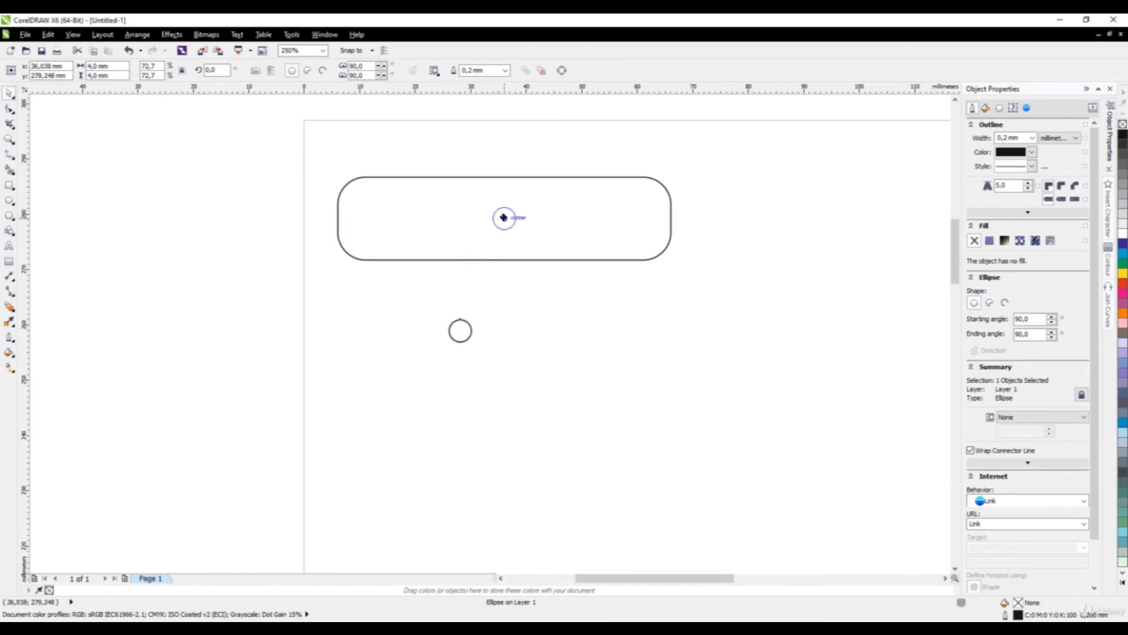
drag(504, 218, 370, 233)
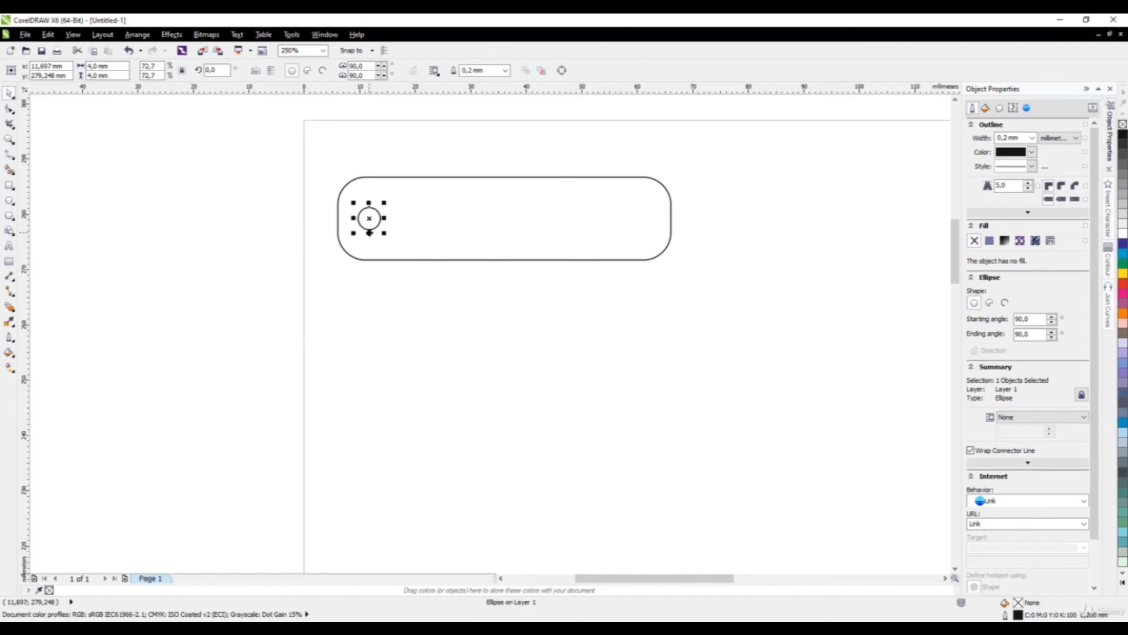
click(397, 342)
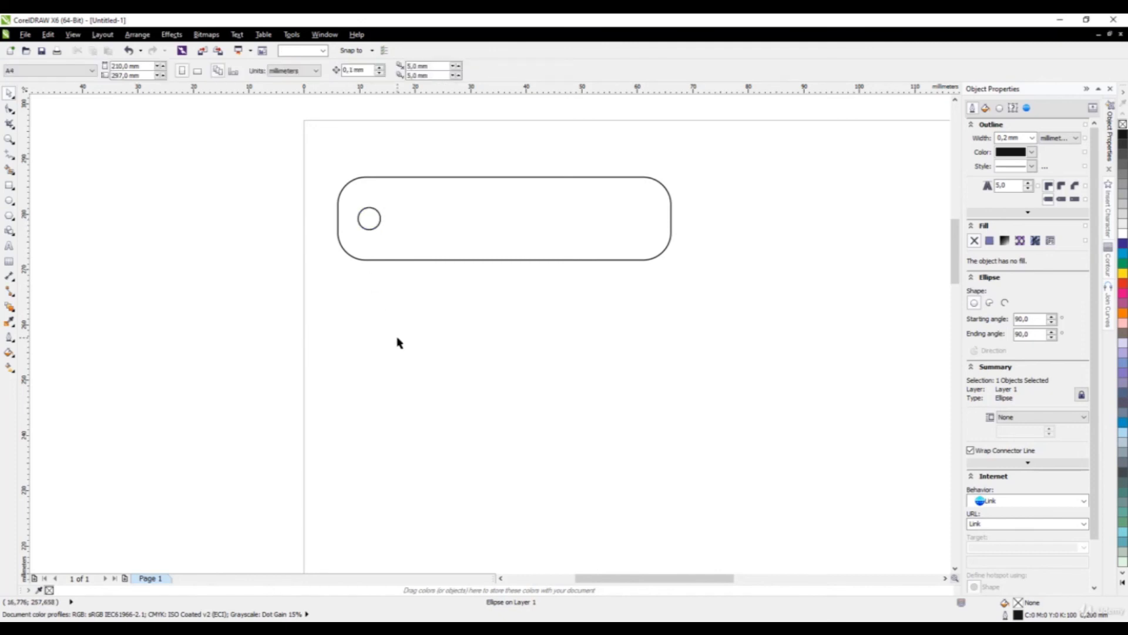
scroll(407, 318, down, 2)
scroll(385, 327, up, 2)
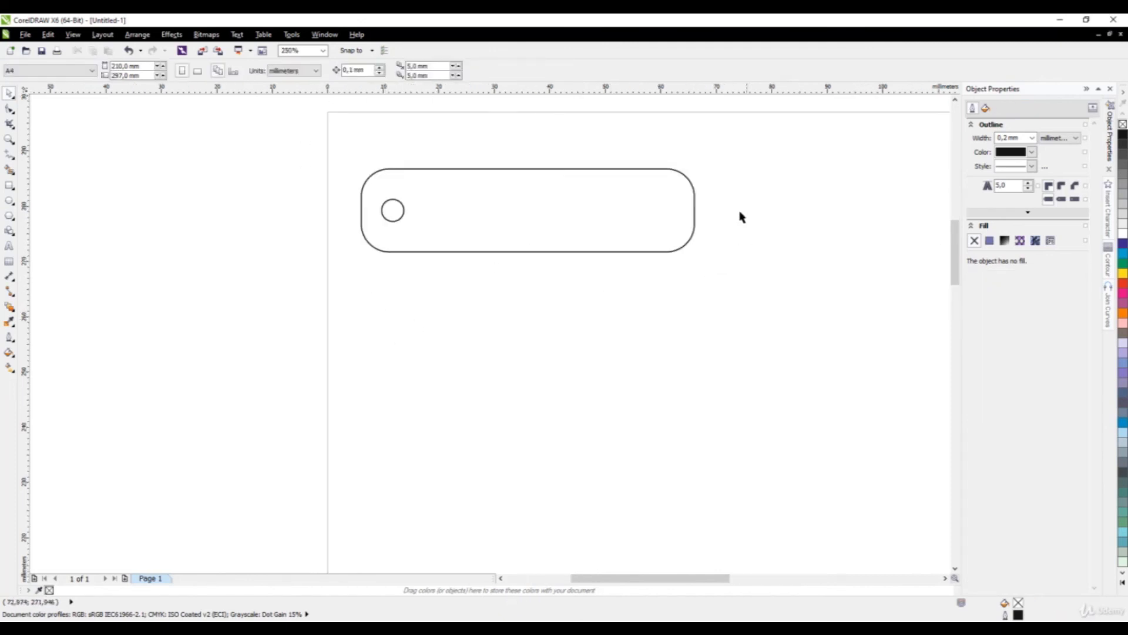
scroll(345, 285, down, 2)
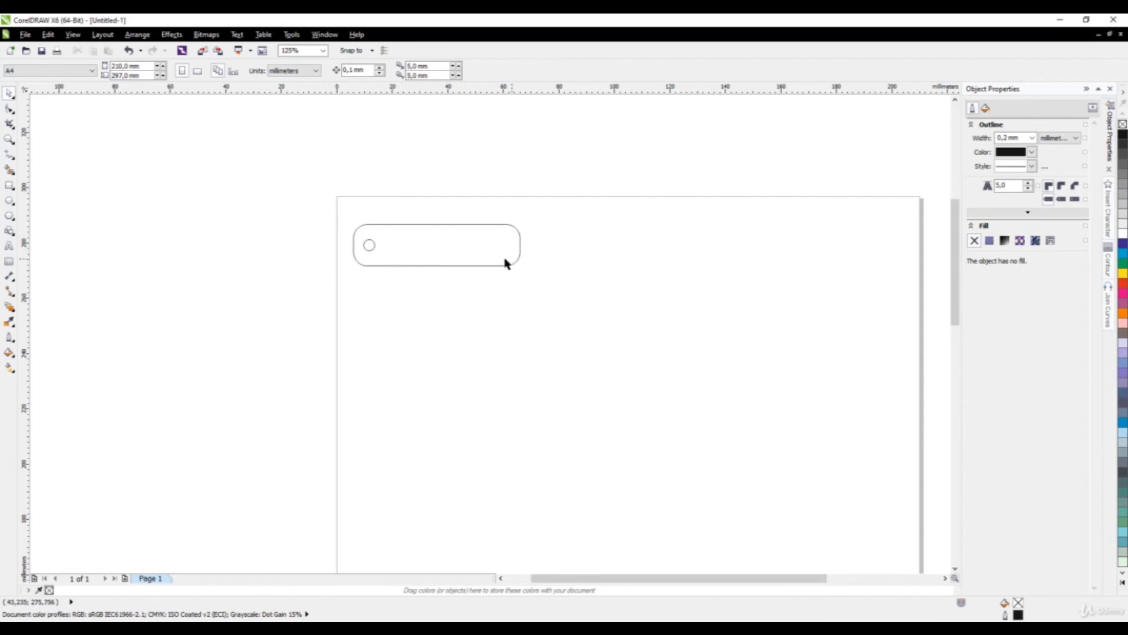
Add the text 'JOHNY' below the tag, correcting typos along the way.
click(9, 247)
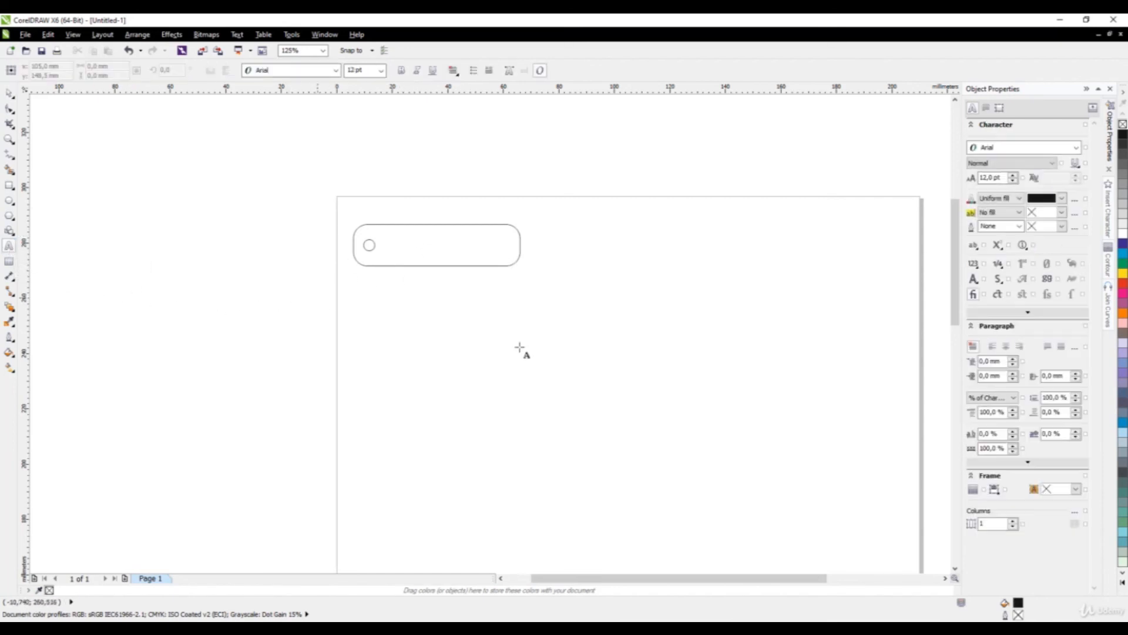
click(453, 341)
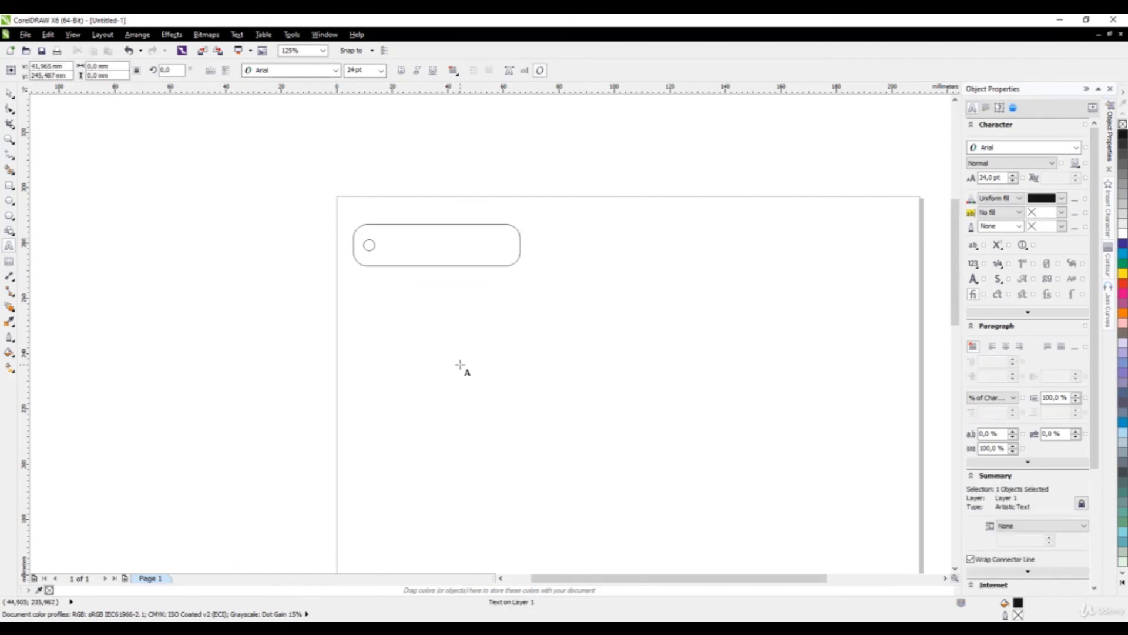
text(JO)
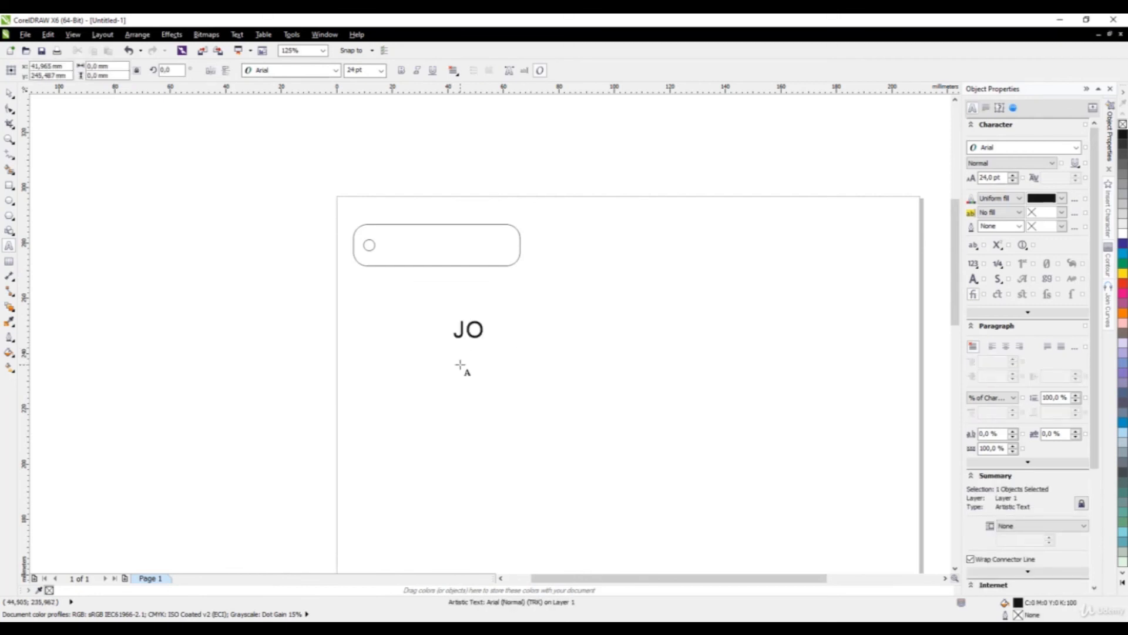
key(BackSpace)
text(HO)
key(BackSpace)
key(BackSpace)
text(OHNY)
key(Escape)
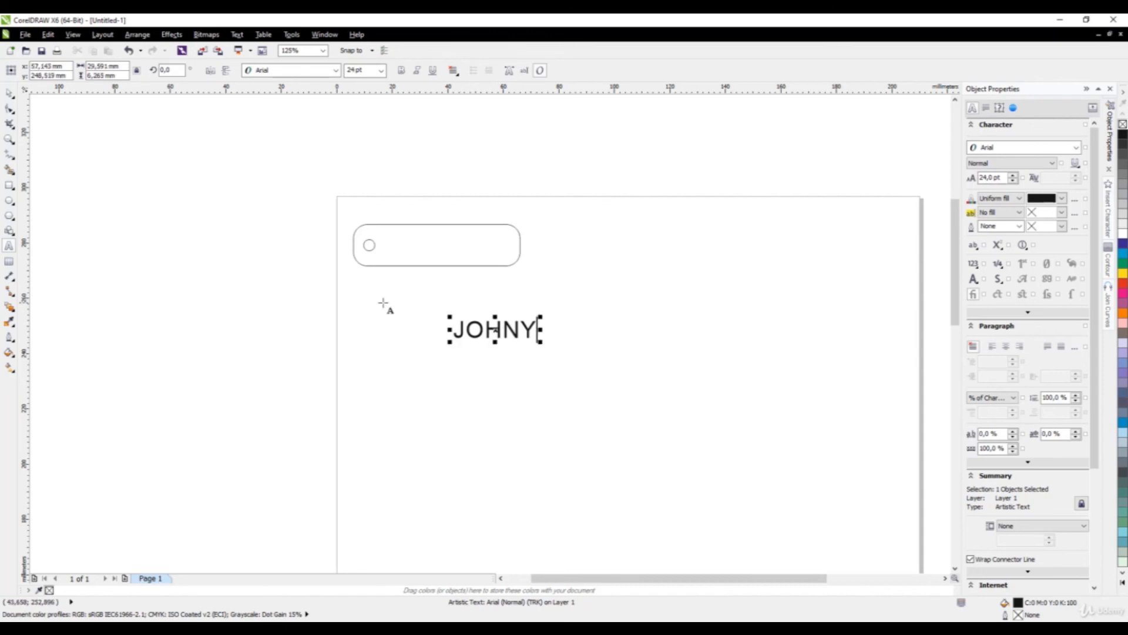
Change the JOHNY text's font to Baloo Bhai.
click(9, 93)
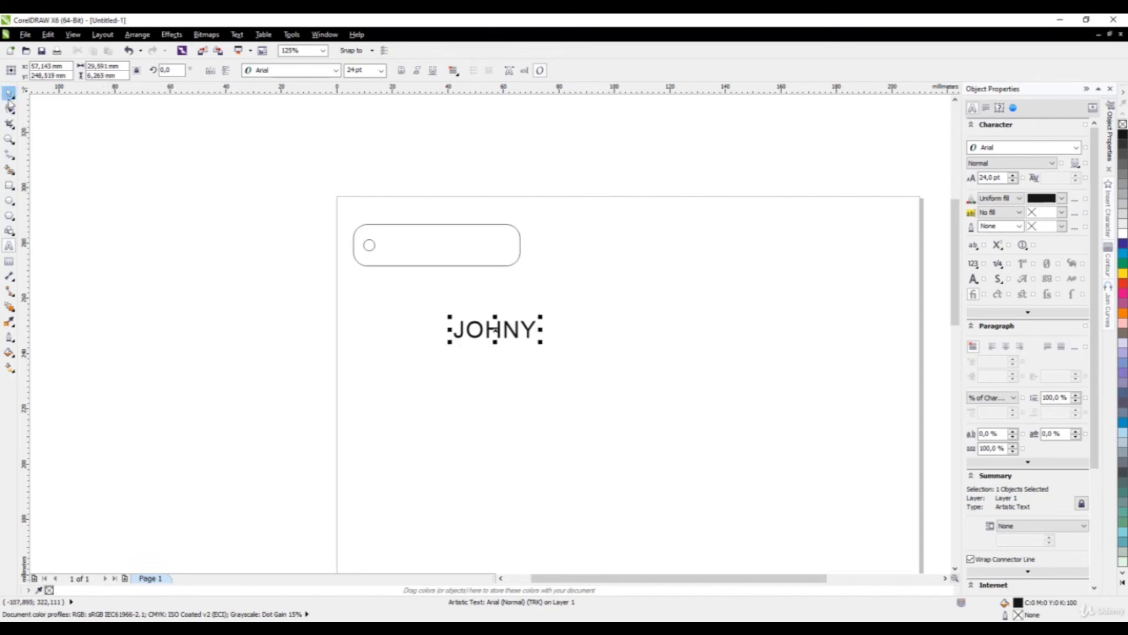
click(275, 70)
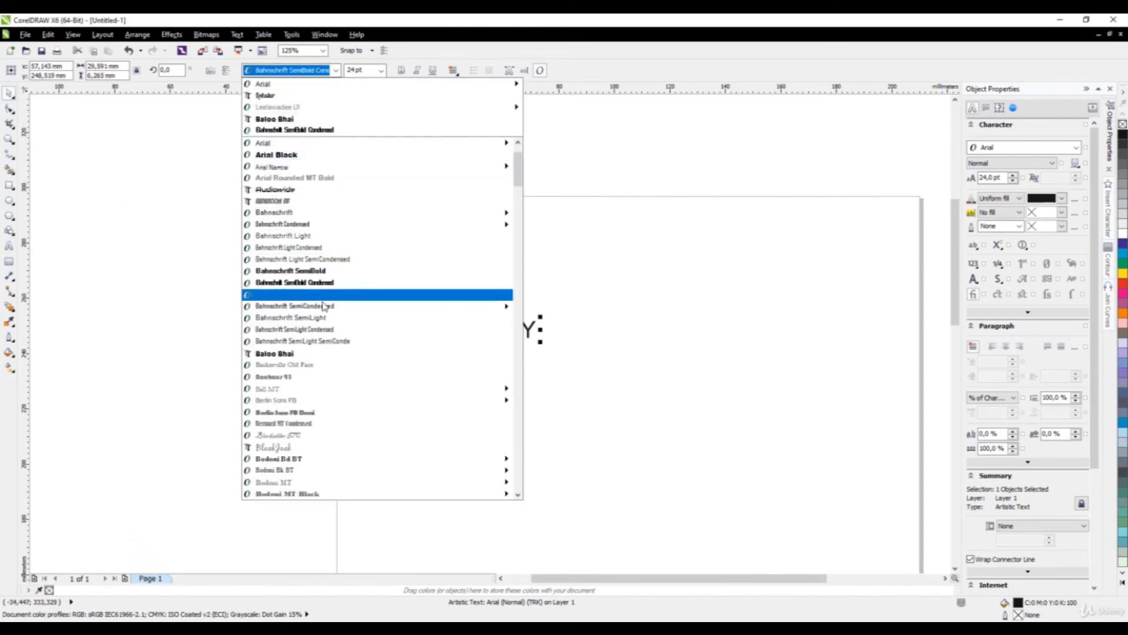
scroll(317, 318, down, 2)
scroll(317, 321, down, 3)
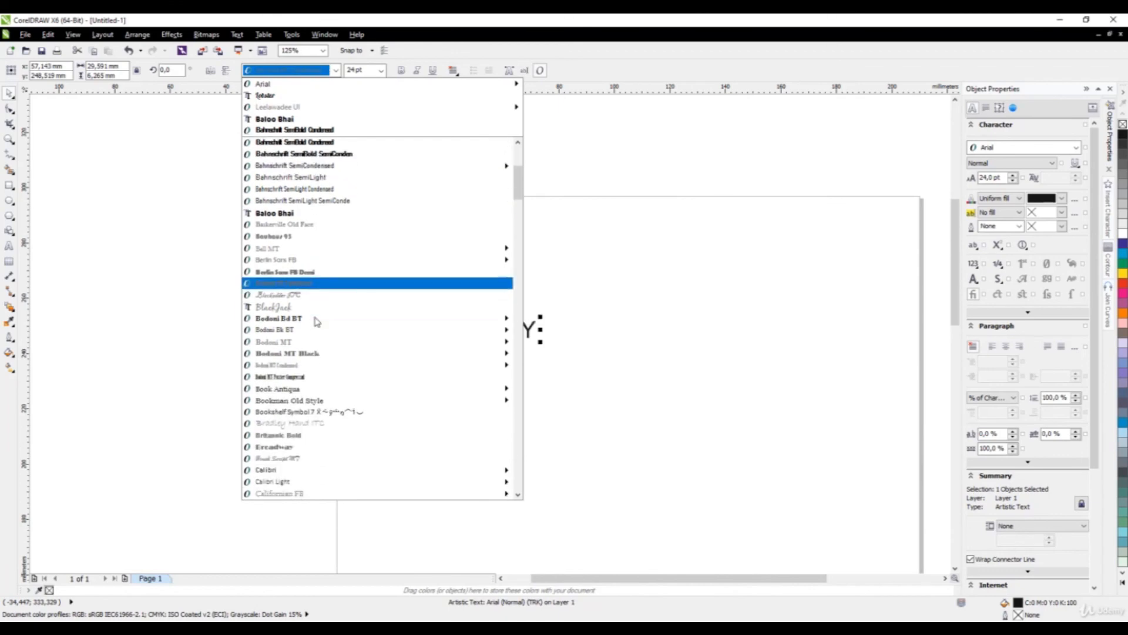
click(289, 214)
scroll(487, 347, up, 1)
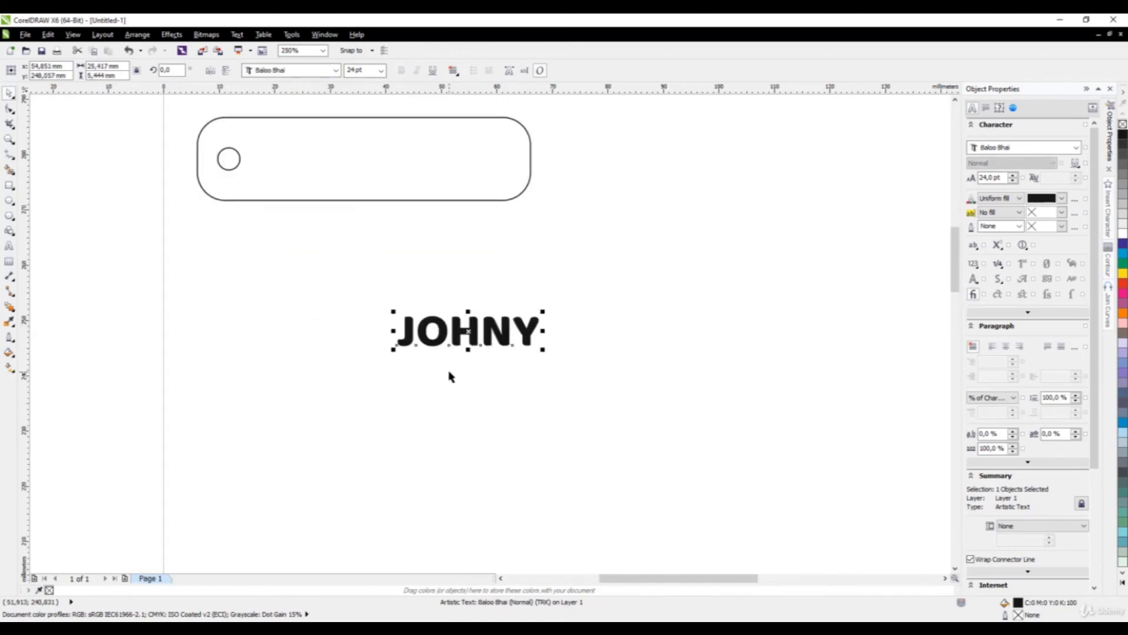
Reposition JOHNY just below the tag and select it again.
click(361, 292)
drag(362, 292, 564, 408)
scroll(496, 396, down, 1)
drag(493, 369, 473, 286)
scroll(410, 277, up, 2)
scroll(442, 273, down, 1)
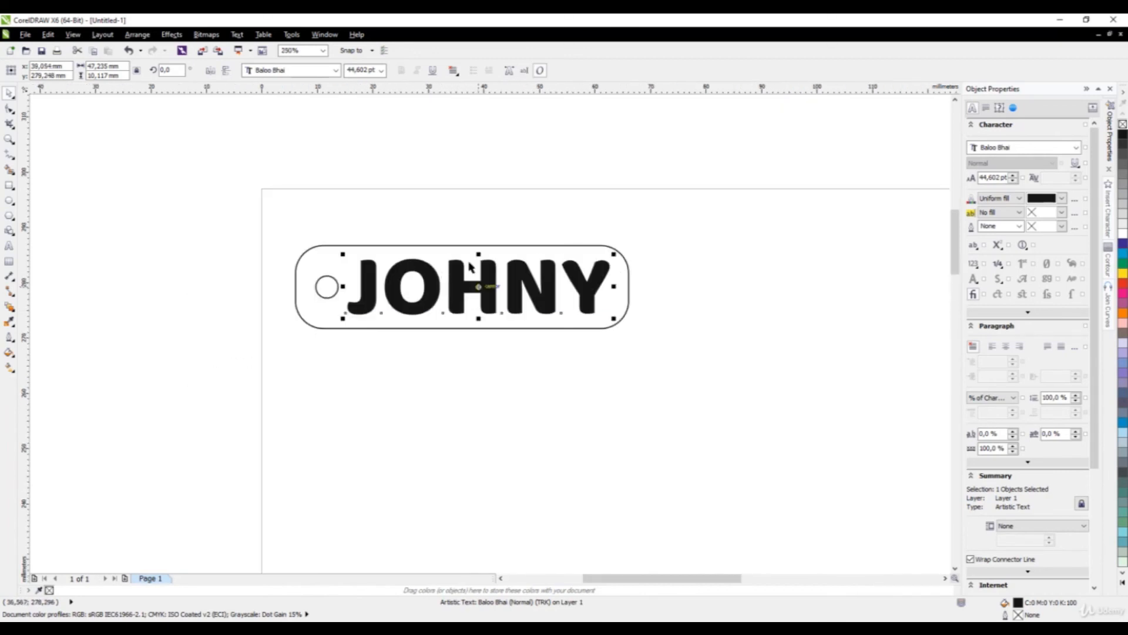
scroll(485, 259, down, 1)
scroll(482, 282, up, 1)
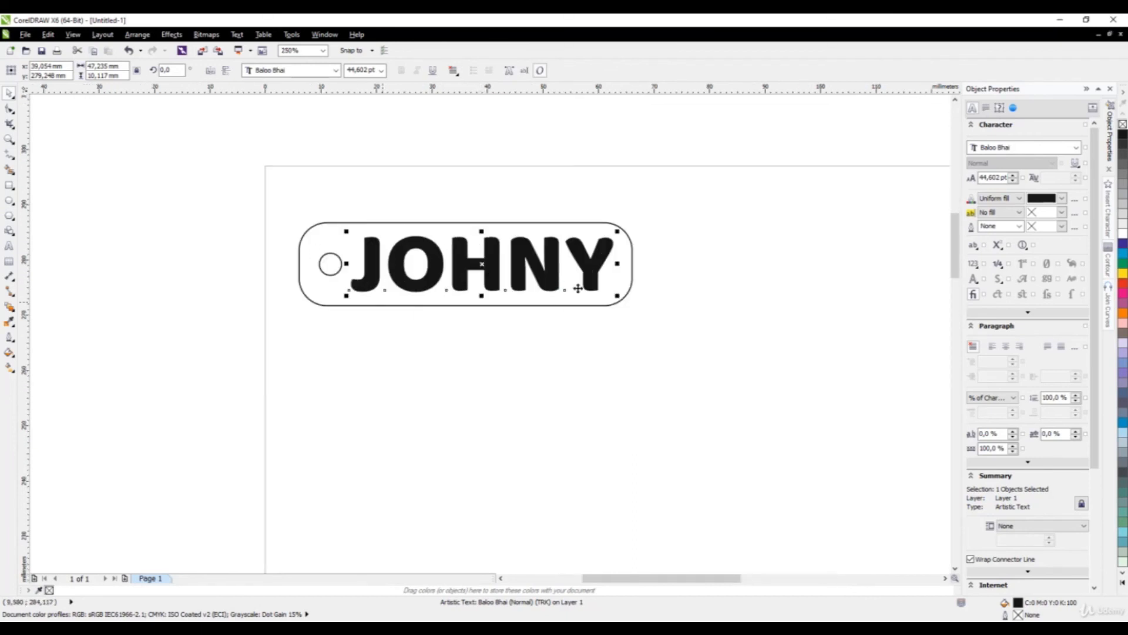
drag(482, 264, 506, 407)
click(492, 462)
scroll(488, 461, up, 1)
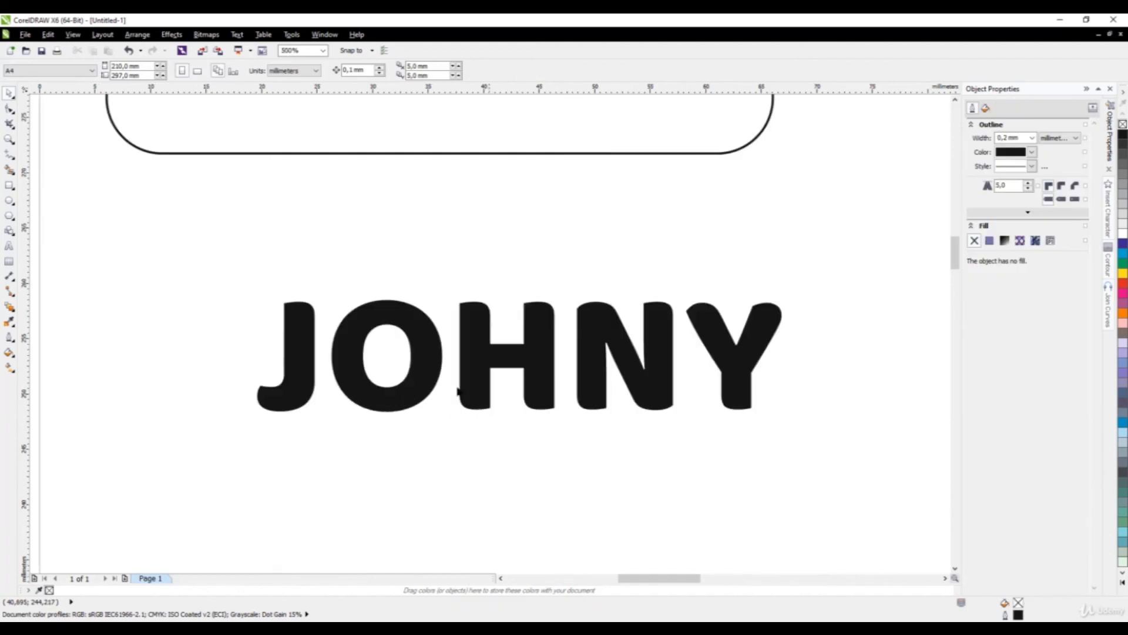
scroll(440, 294, down, 1)
scroll(443, 315, up, 1)
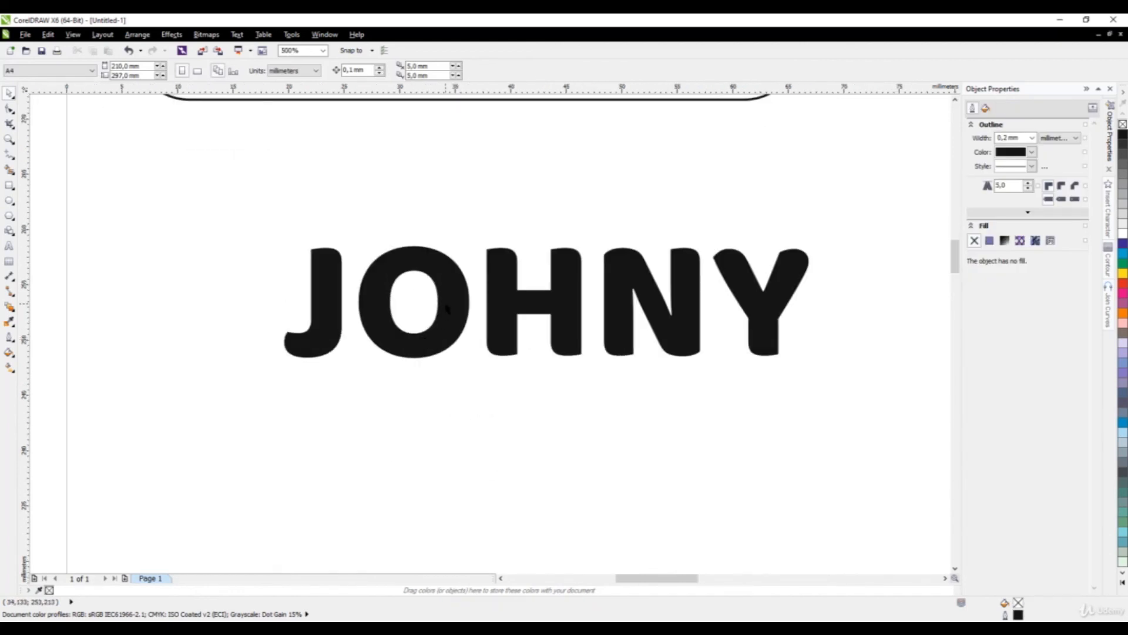
click(446, 309)
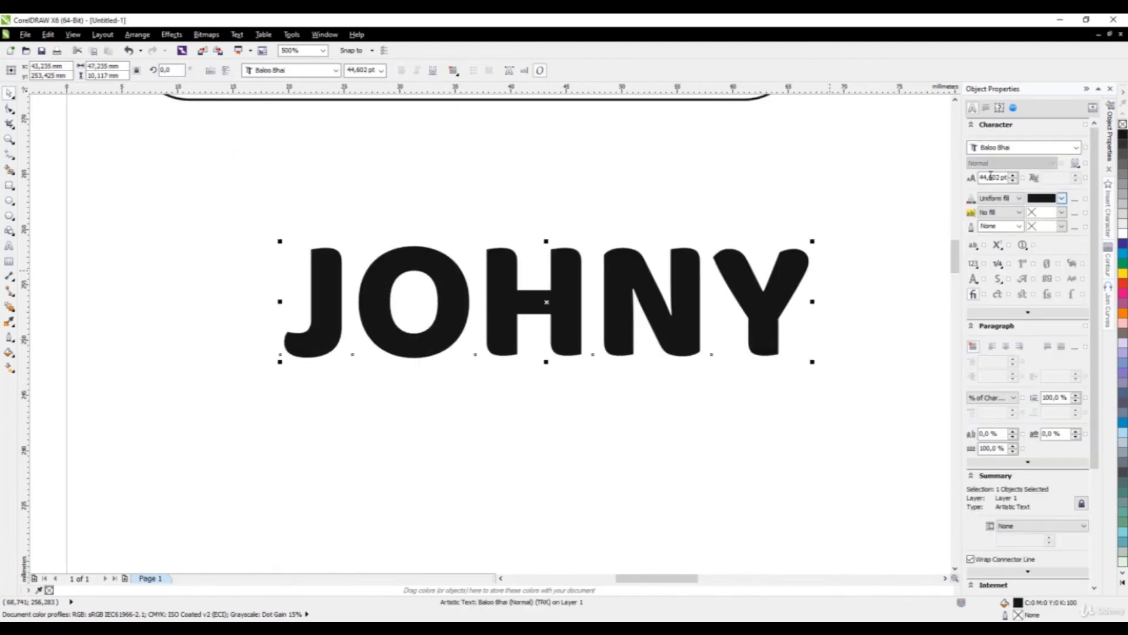
Convert JOHNY to curves and break it apart into separate pieces.
click(142, 36)
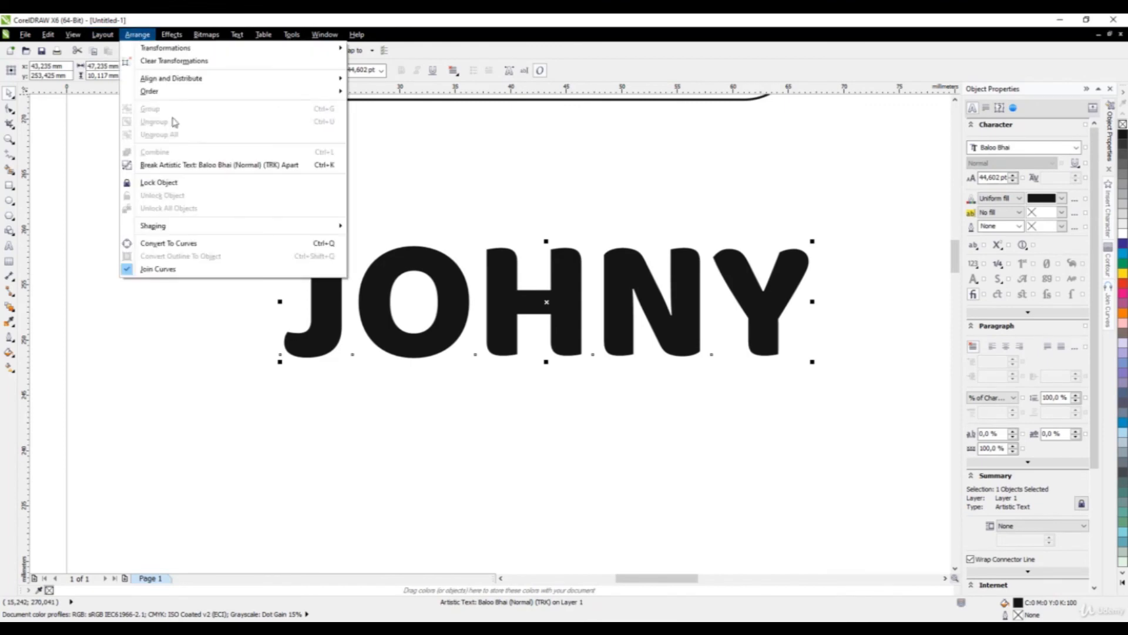
click(183, 243)
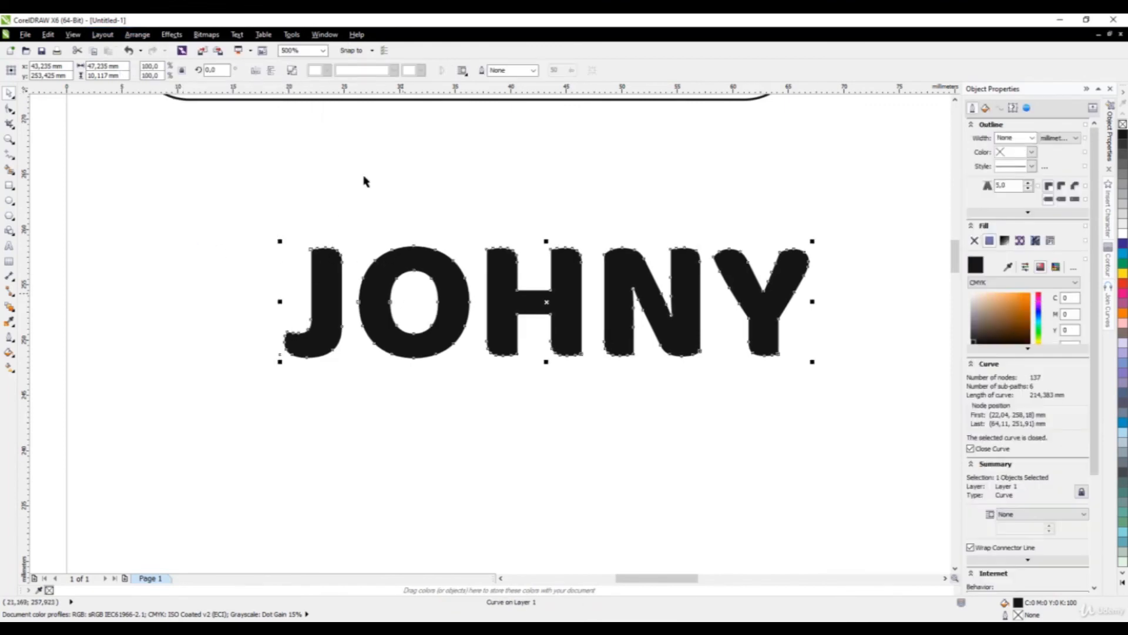
click(294, 74)
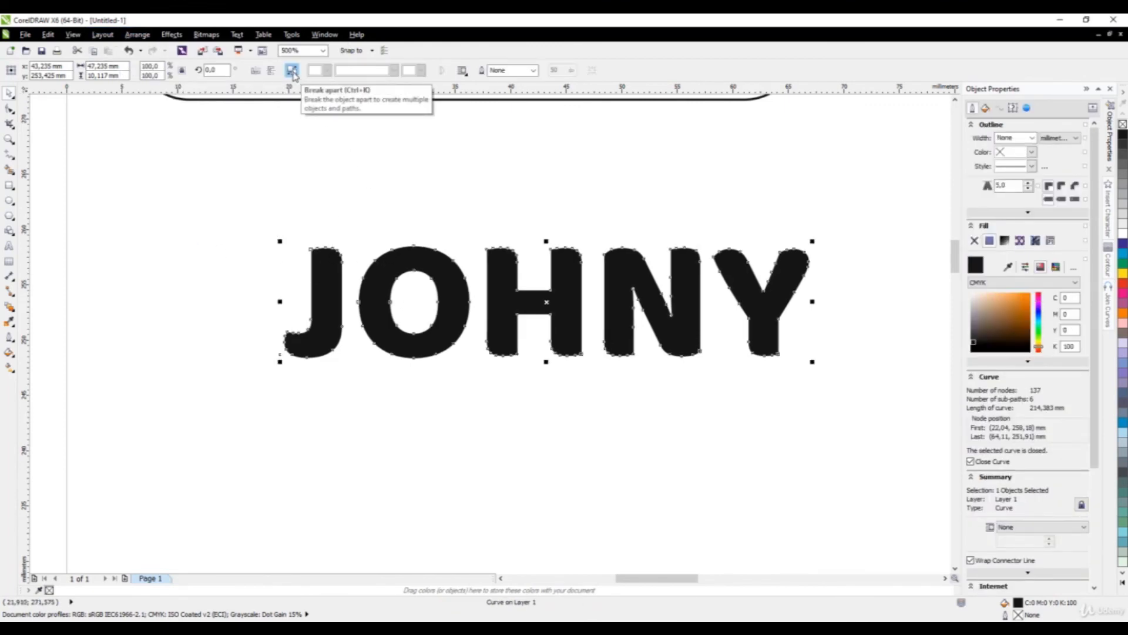
click(340, 220)
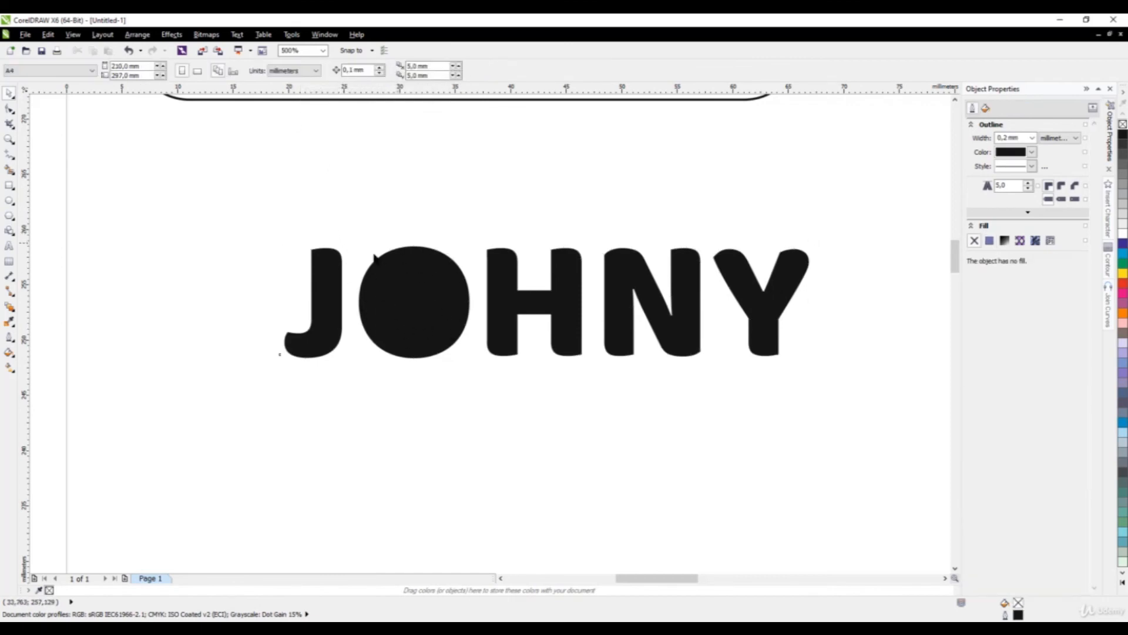
Combine the O with its counter shape to restore the hole.
drag(349, 212, 488, 412)
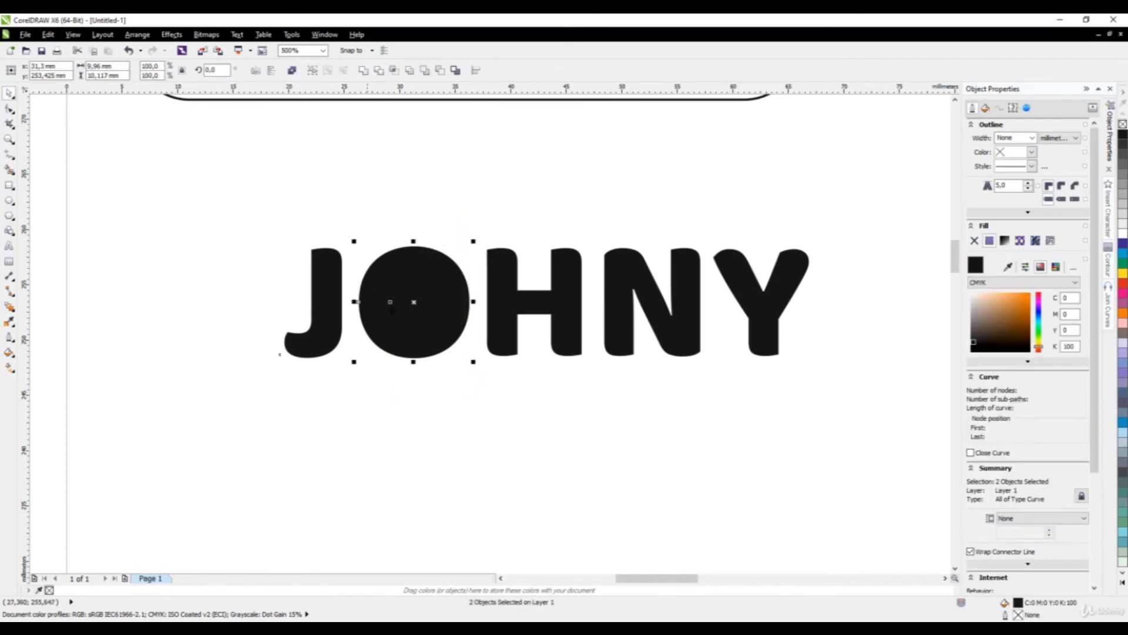
click(291, 70)
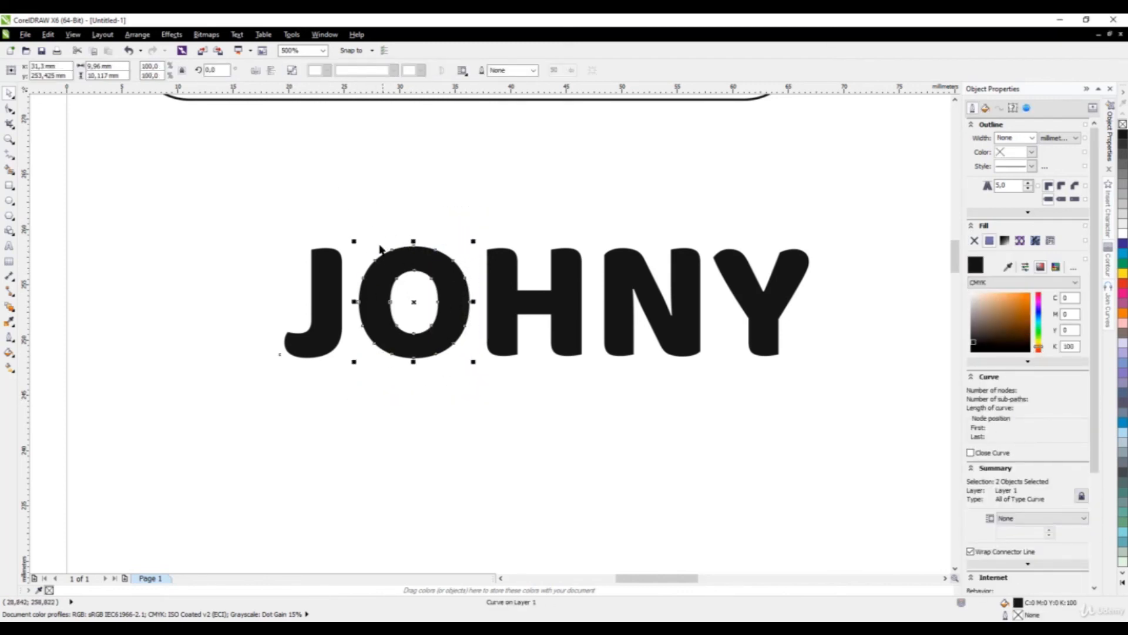
click(431, 298)
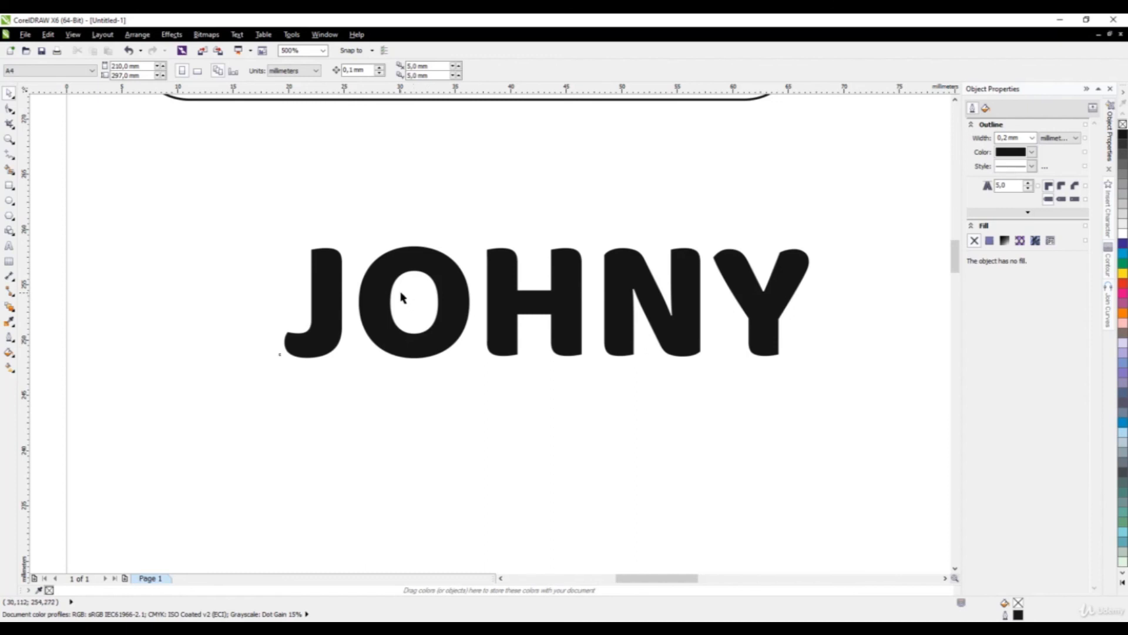
scroll(371, 183, down, 2)
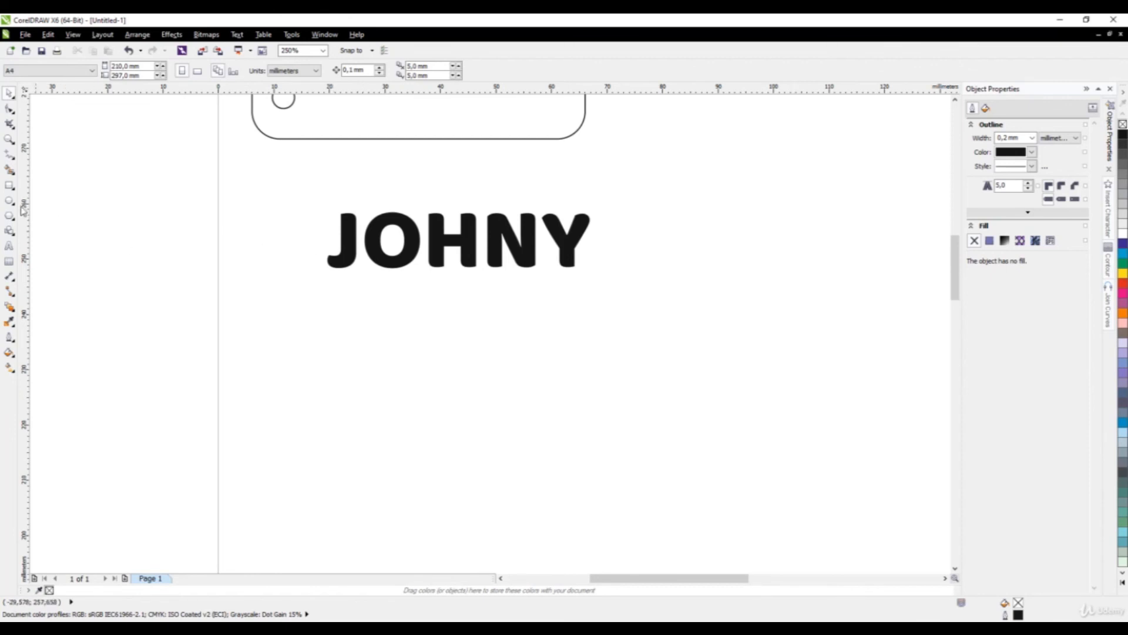
Draw a thin rectangle below JOHNY and set its height to 1,5 mm.
click(10, 186)
scroll(369, 257, up, 2)
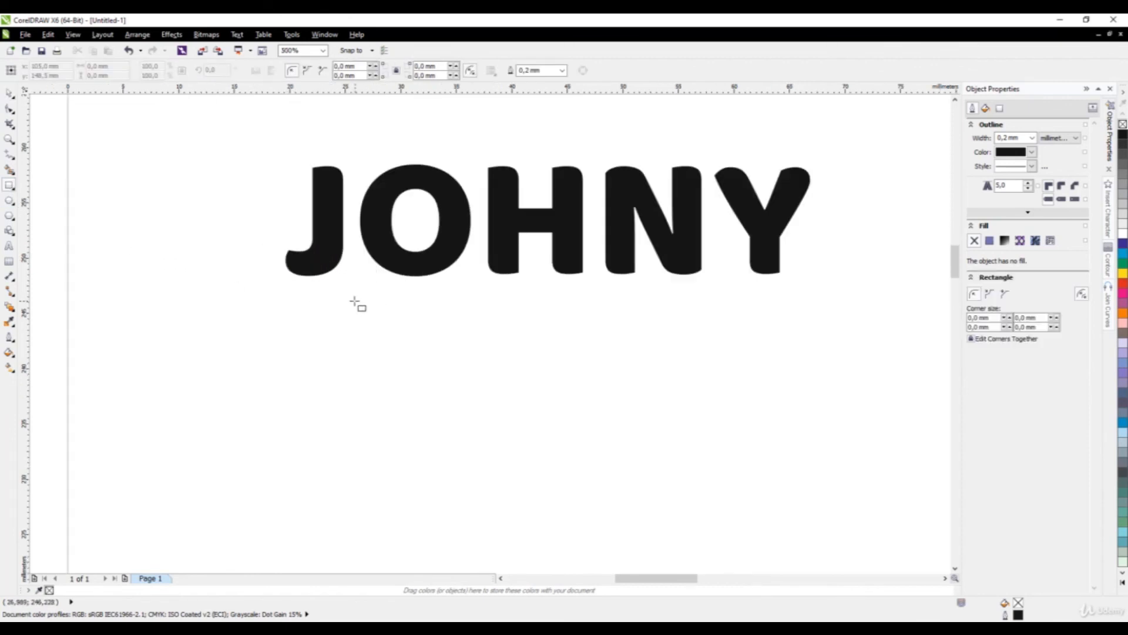
drag(354, 302, 478, 315)
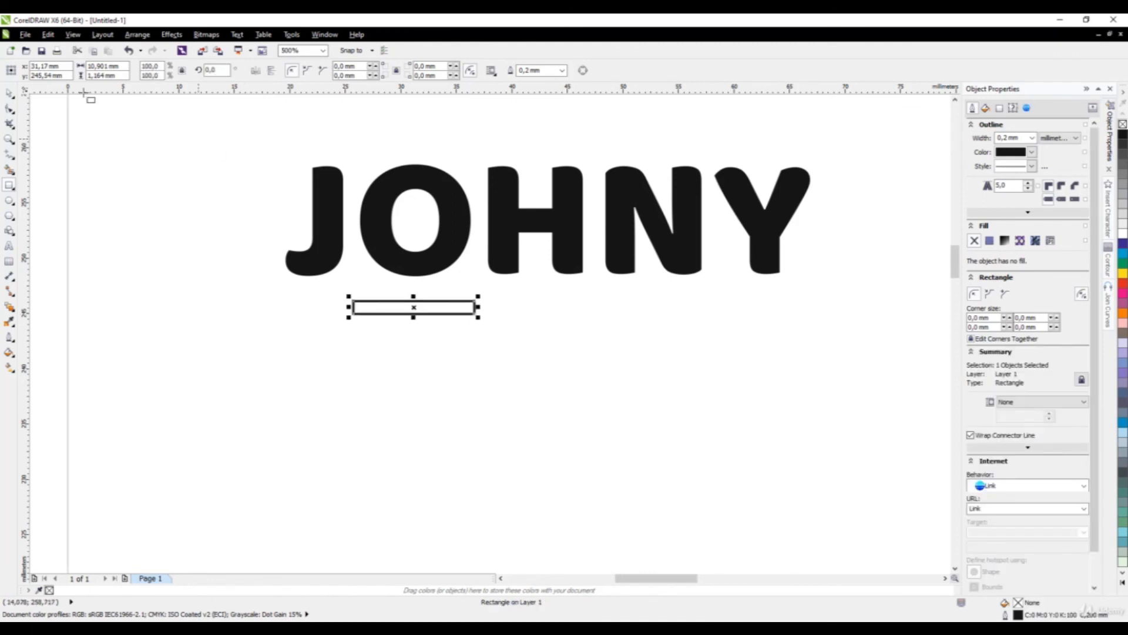
double_click(101, 75)
text(1,5)
key(Return)
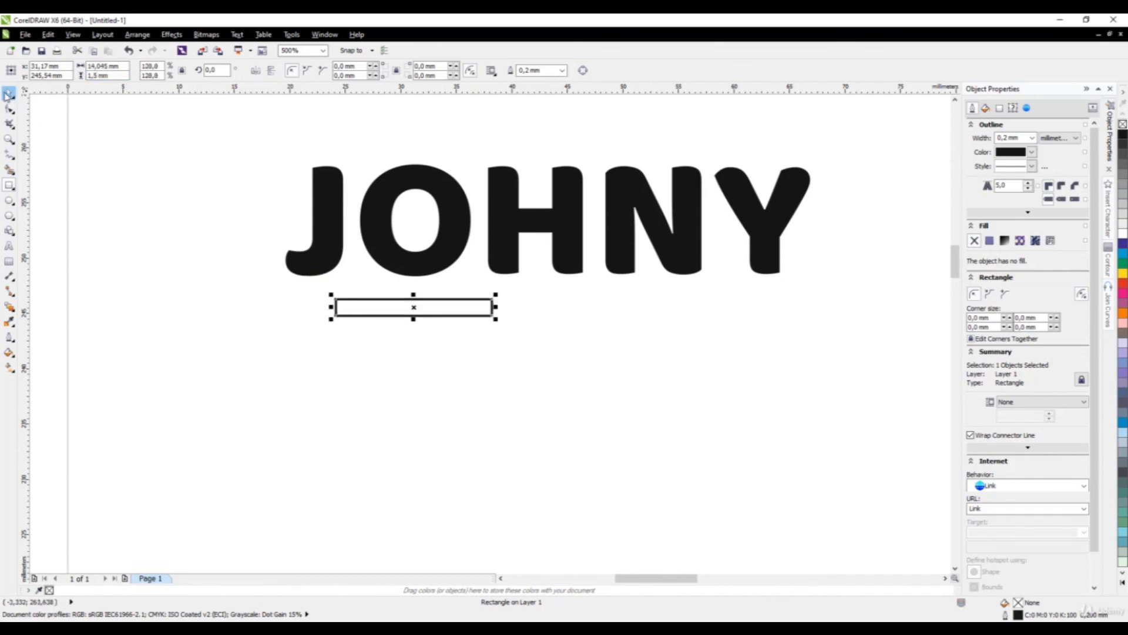
click(498, 309)
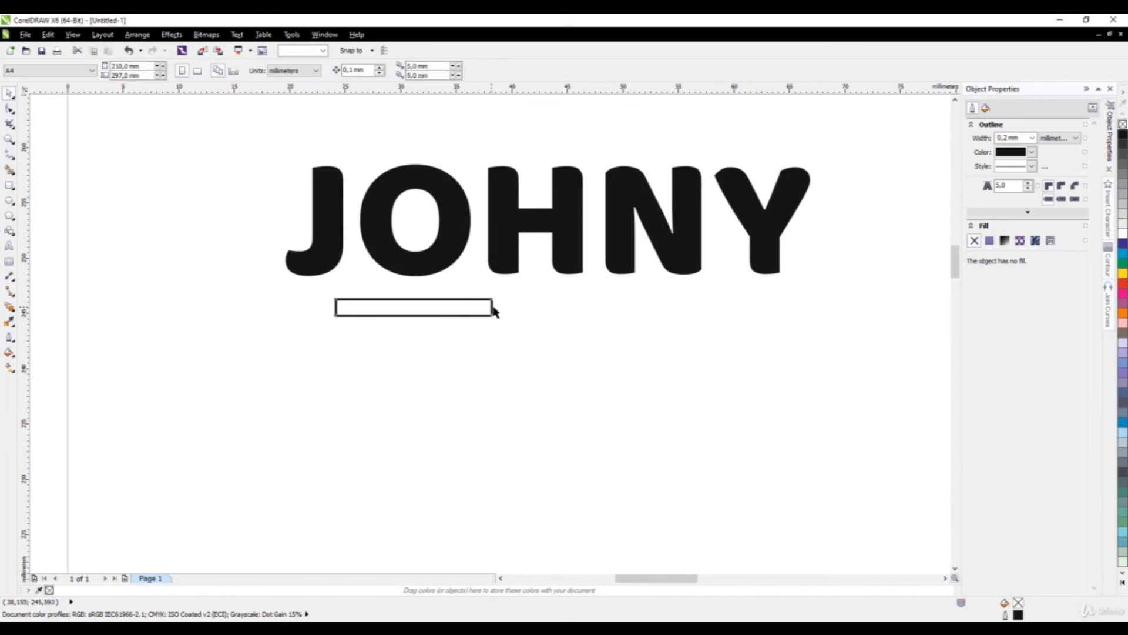
Place the bar across the O's middle, stretch it past both sides, and select both.
click(494, 310)
drag(497, 307, 439, 308)
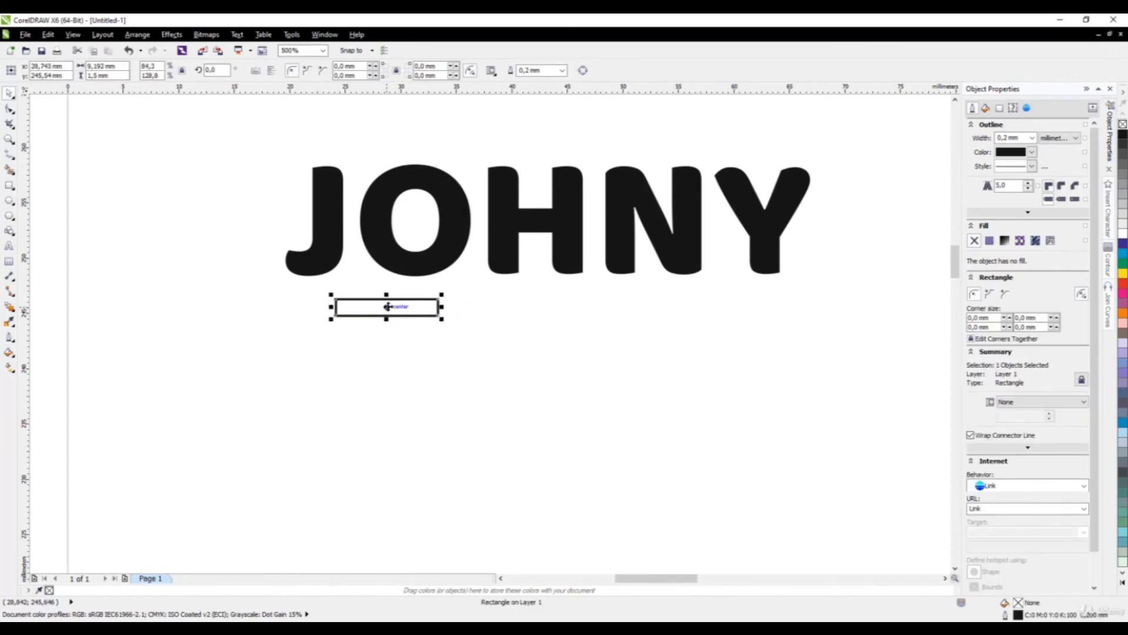
drag(386, 306, 415, 222)
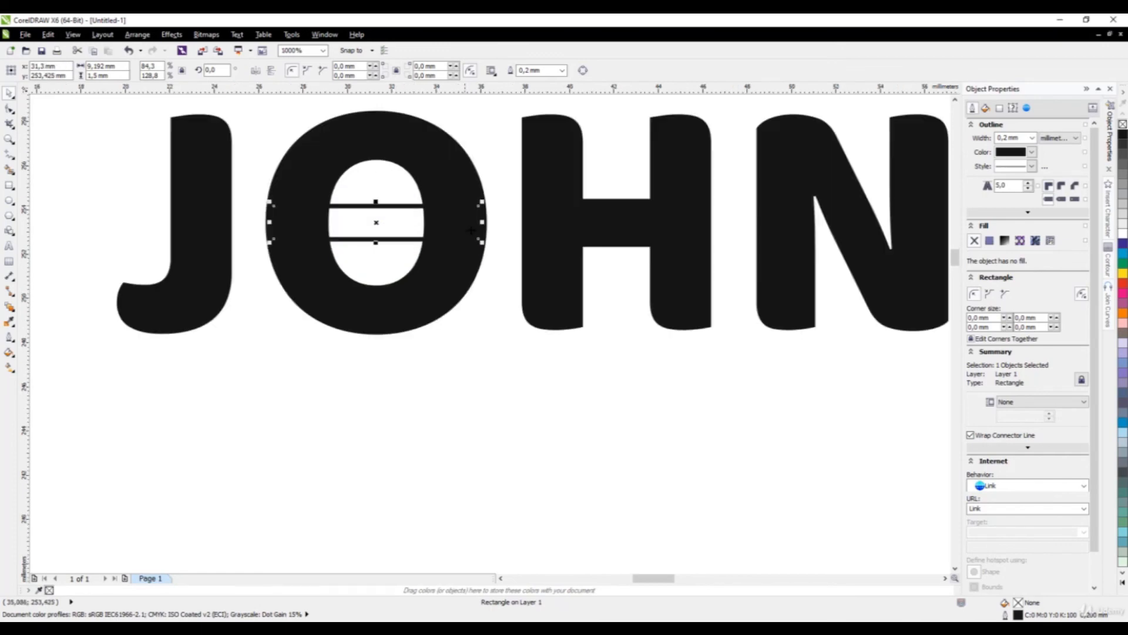
scroll(454, 222, up, 2)
drag(482, 223, 509, 220)
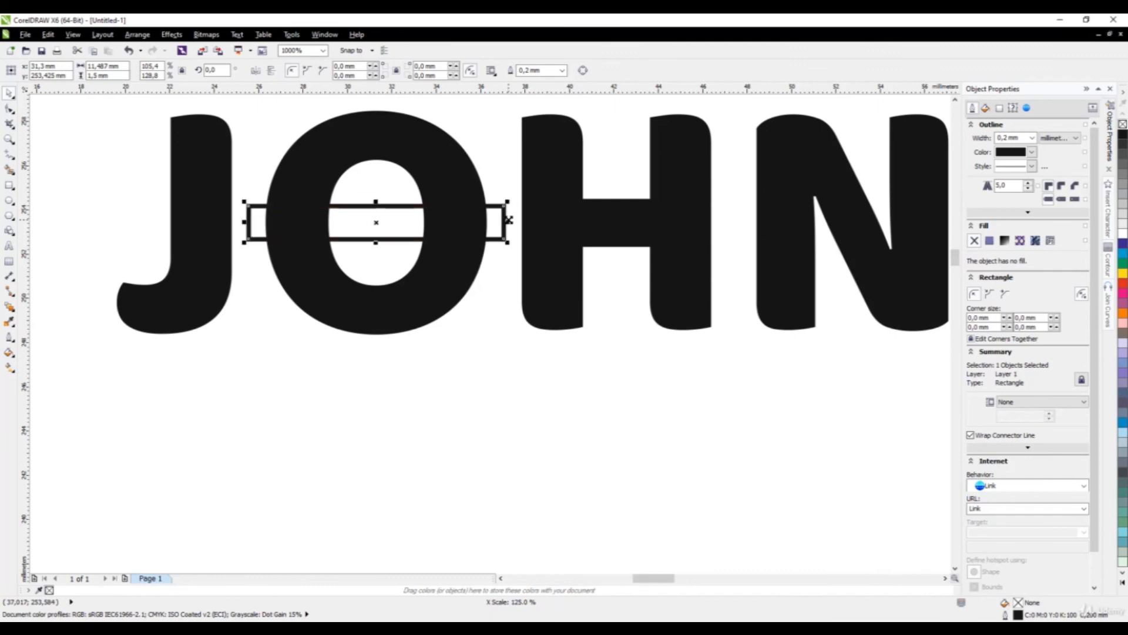
scroll(285, 332, down, 4)
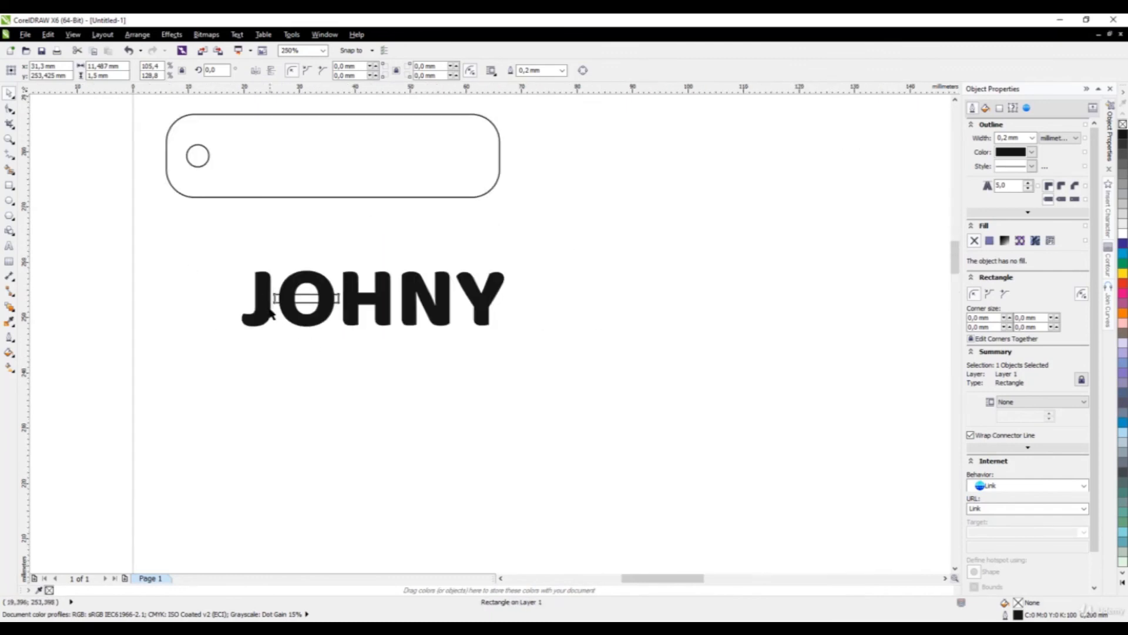
scroll(254, 179, up, 2)
scroll(345, 186, down, 1)
drag(328, 164, 505, 356)
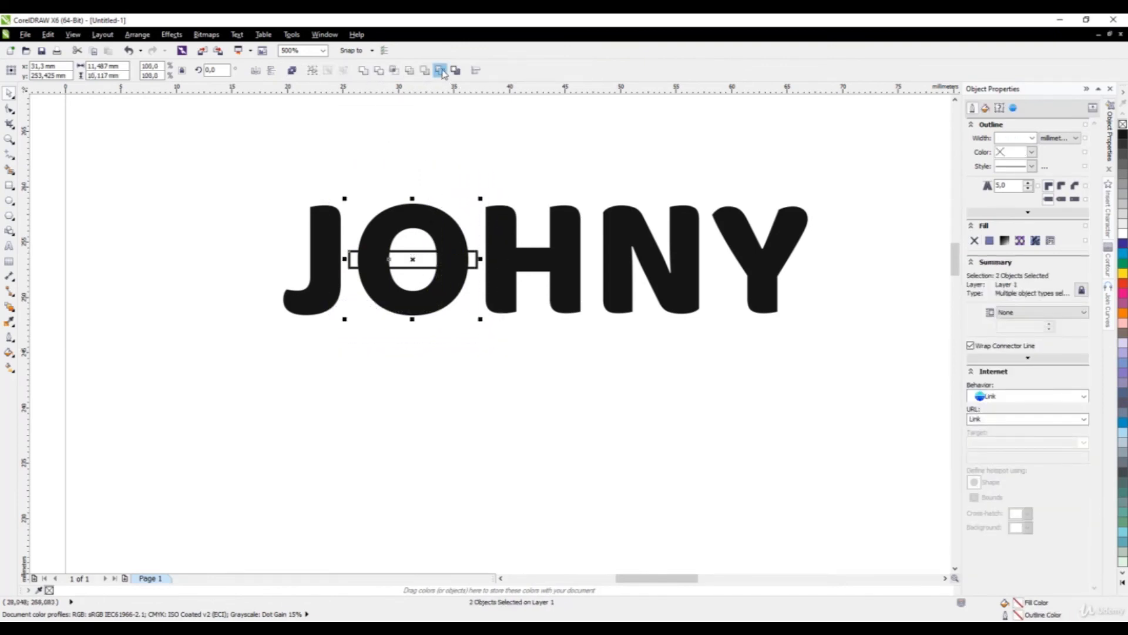
Cut the bar out of the O with Back minus front.
click(441, 71)
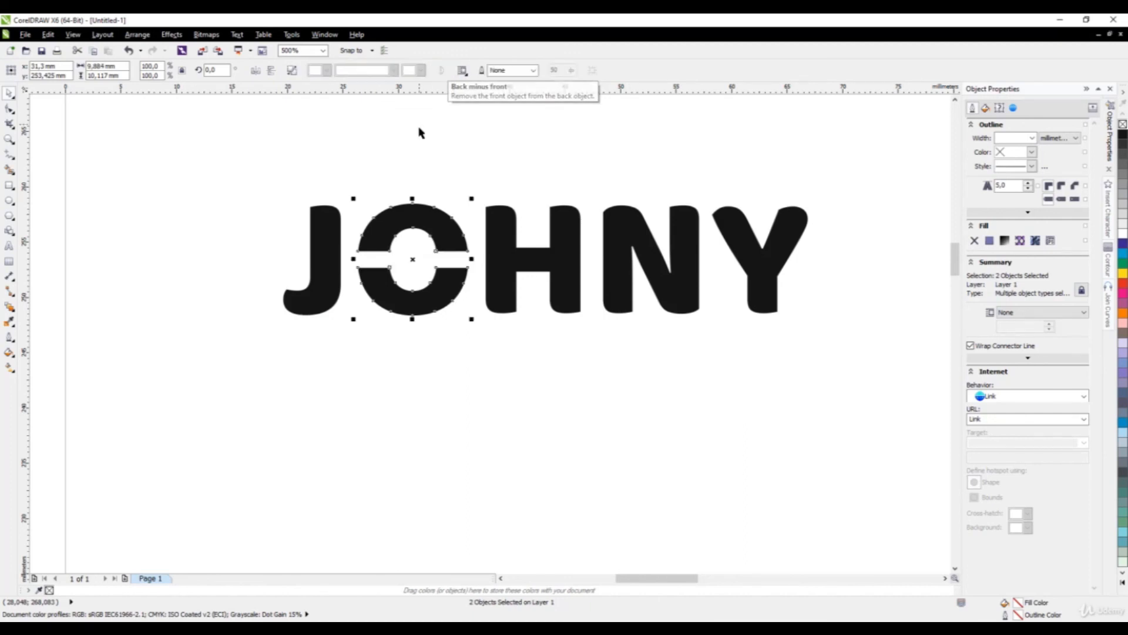
click(419, 133)
scroll(385, 291, down, 2)
scroll(376, 291, up, 1)
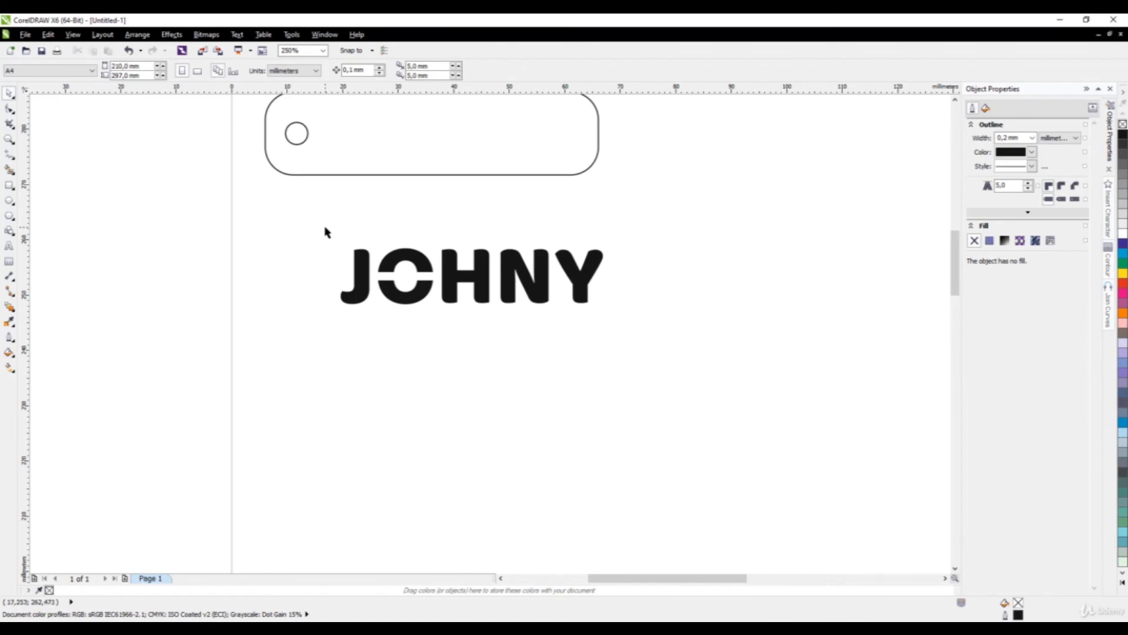
Give all five JOHNY letters a hairline outline and no fill.
drag(316, 228, 655, 375)
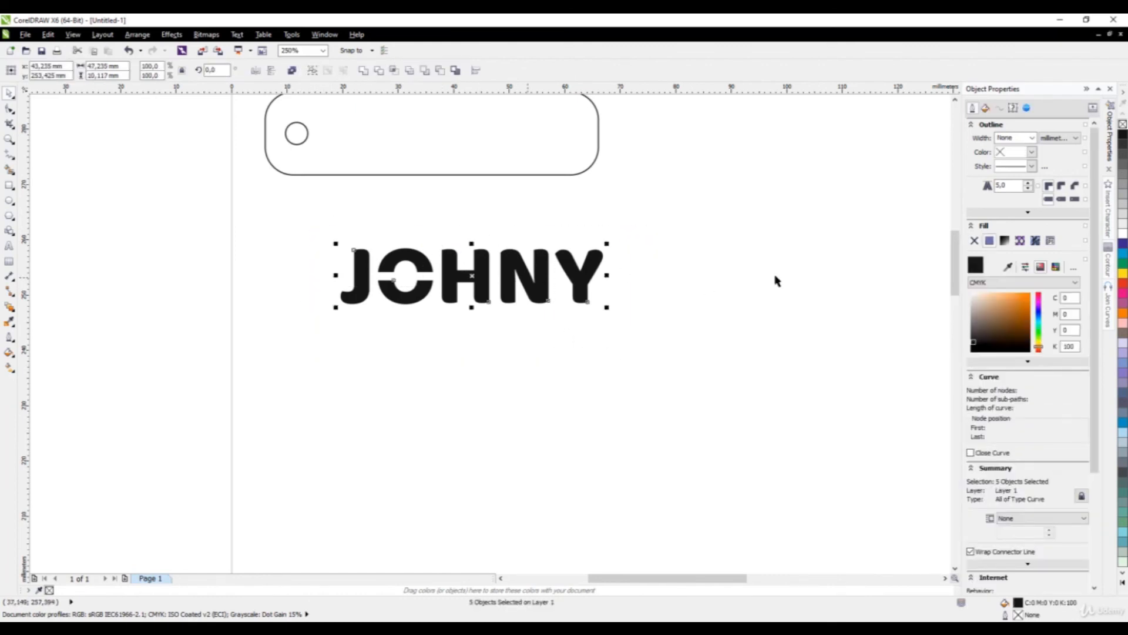
click(1032, 137)
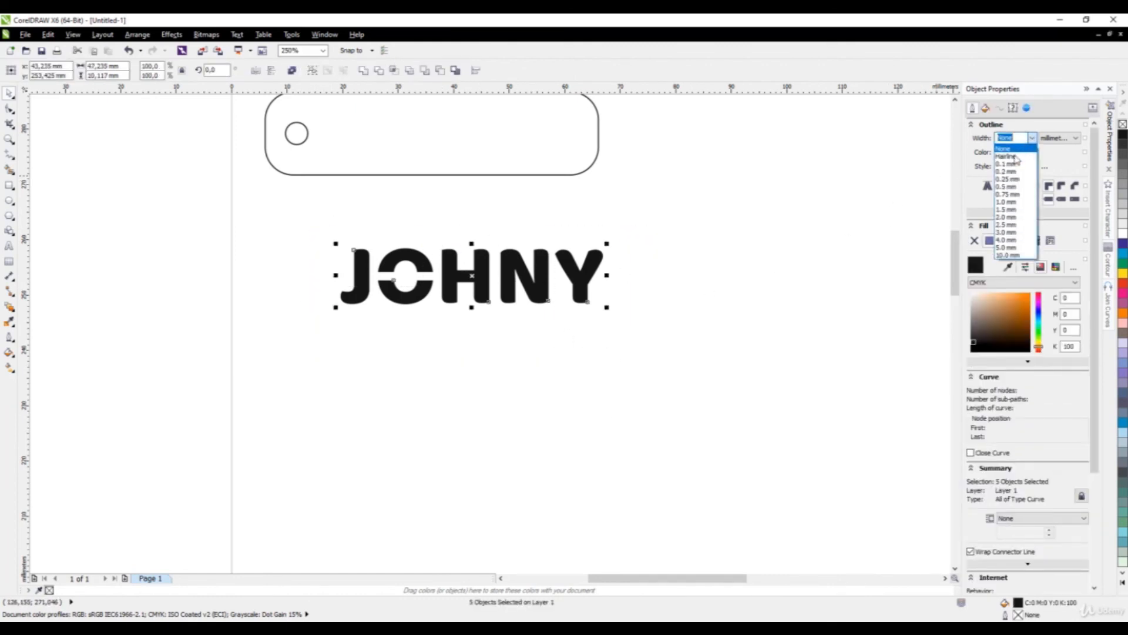
click(1015, 157)
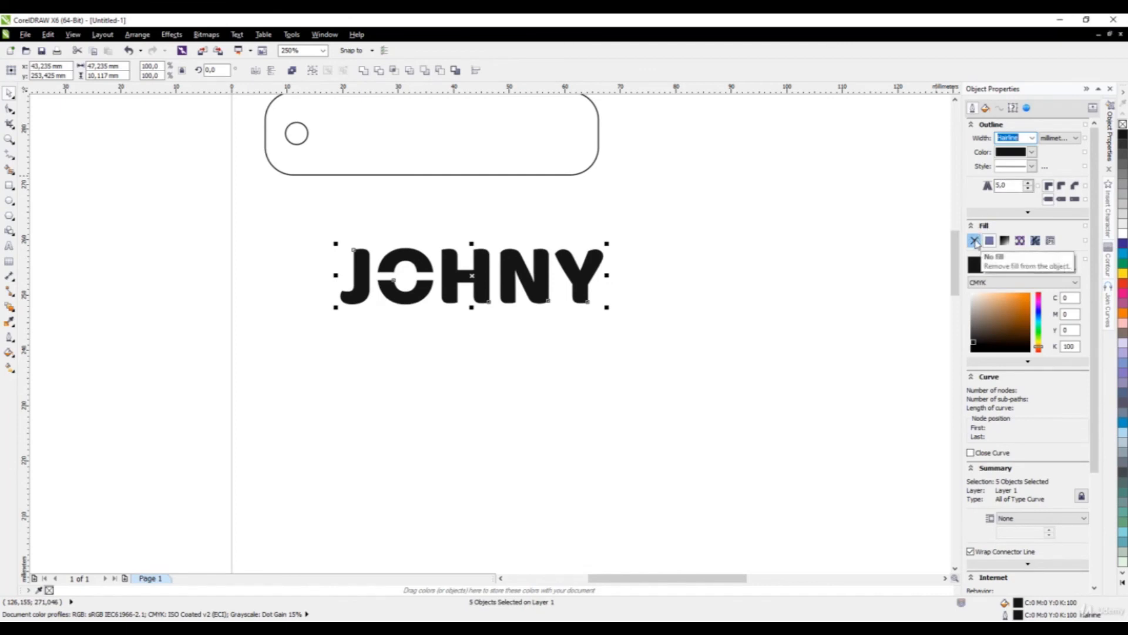
click(975, 243)
click(705, 282)
scroll(433, 307, down, 3)
scroll(360, 273, up, 2)
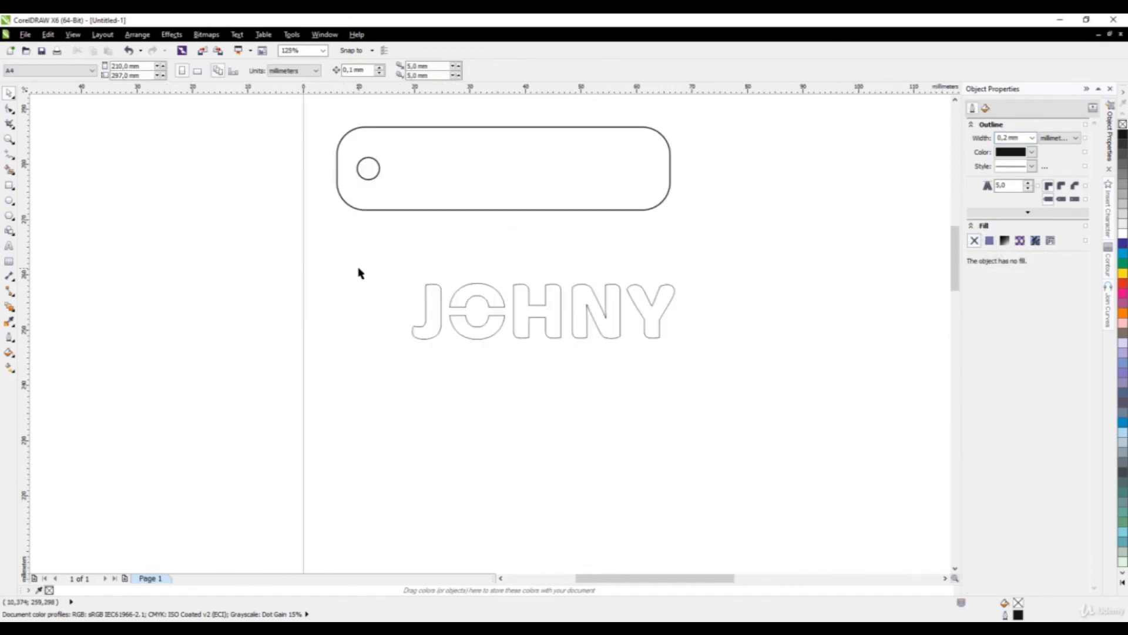
Move the outlined JOHNY into the tag beside the hole.
drag(358, 256, 795, 420)
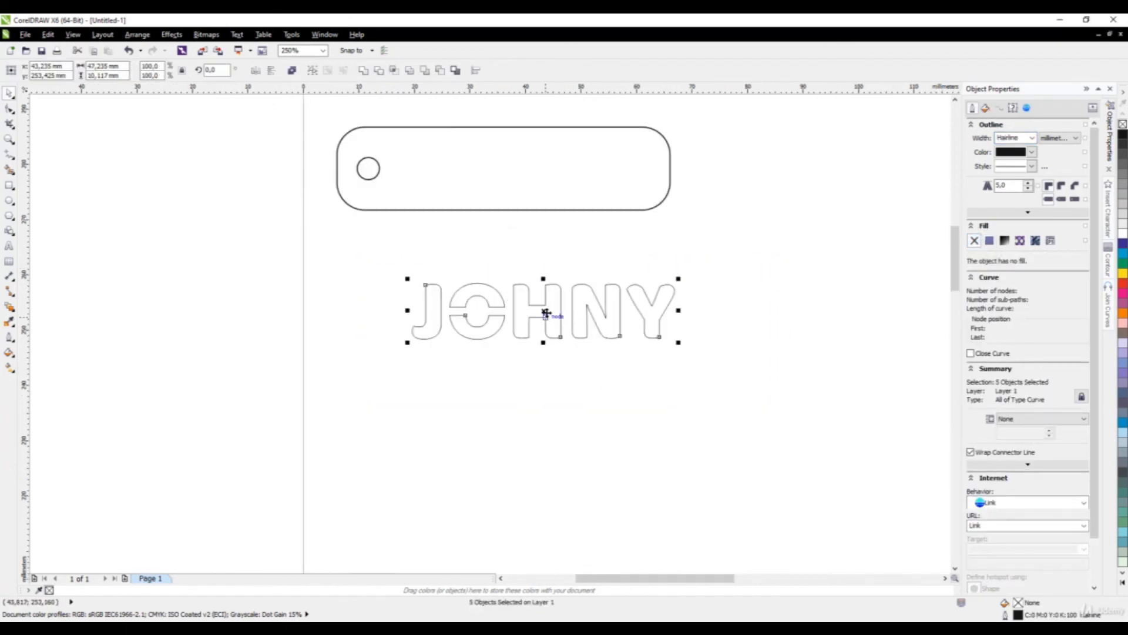
drag(545, 313, 524, 173)
click(473, 263)
scroll(471, 263, down, 2)
scroll(499, 256, up, 1)
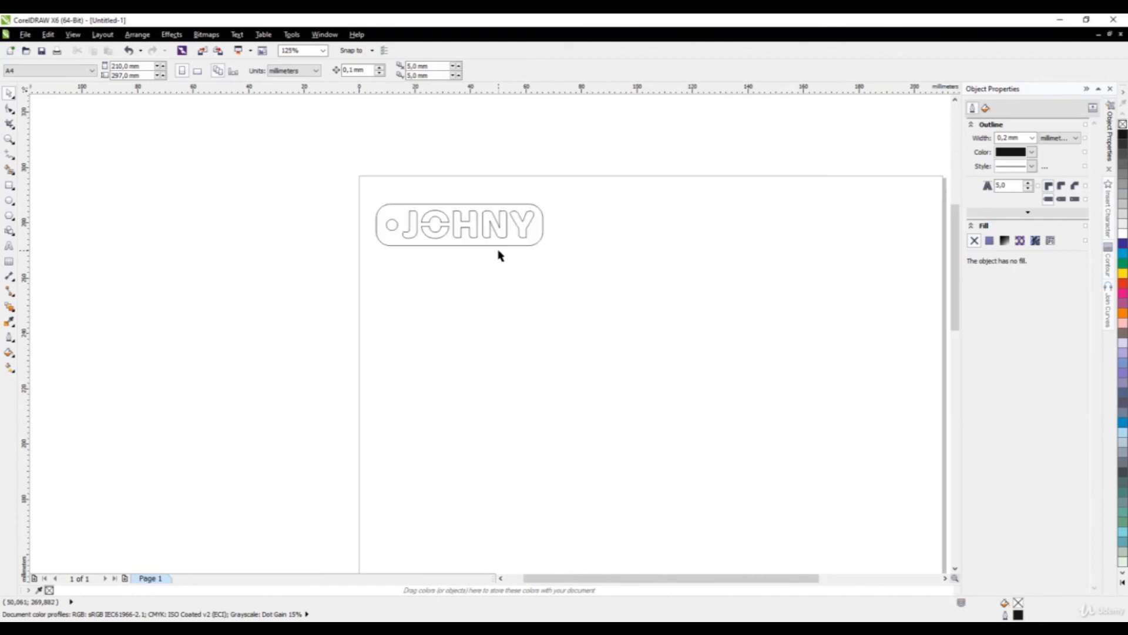